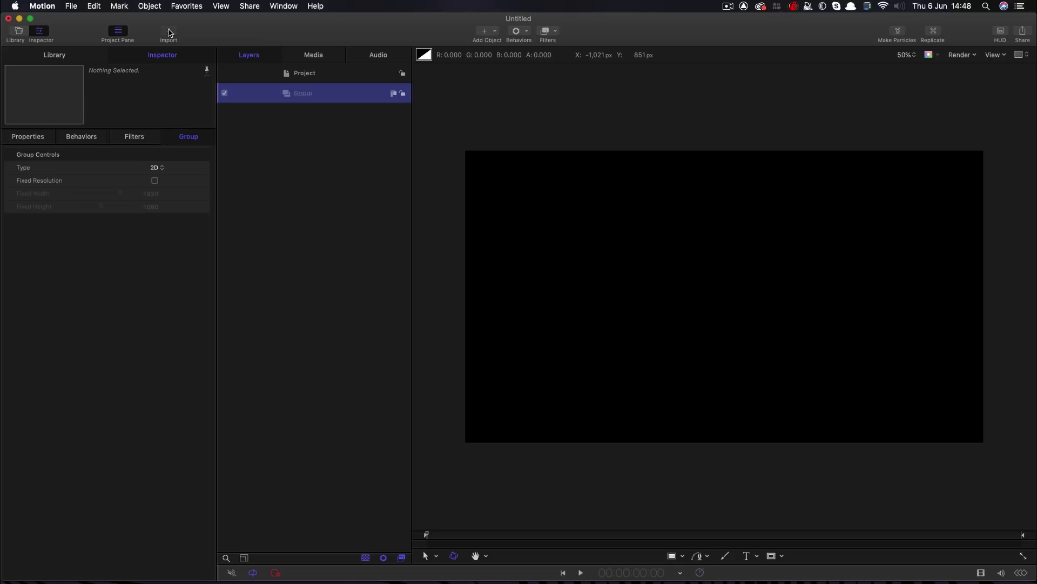
Import the Floor+Ceiling_NoEdge.jpg and Walls_NoEdge.jpg images from the Textures folder into the project
click(169, 33)
click(340, 120)
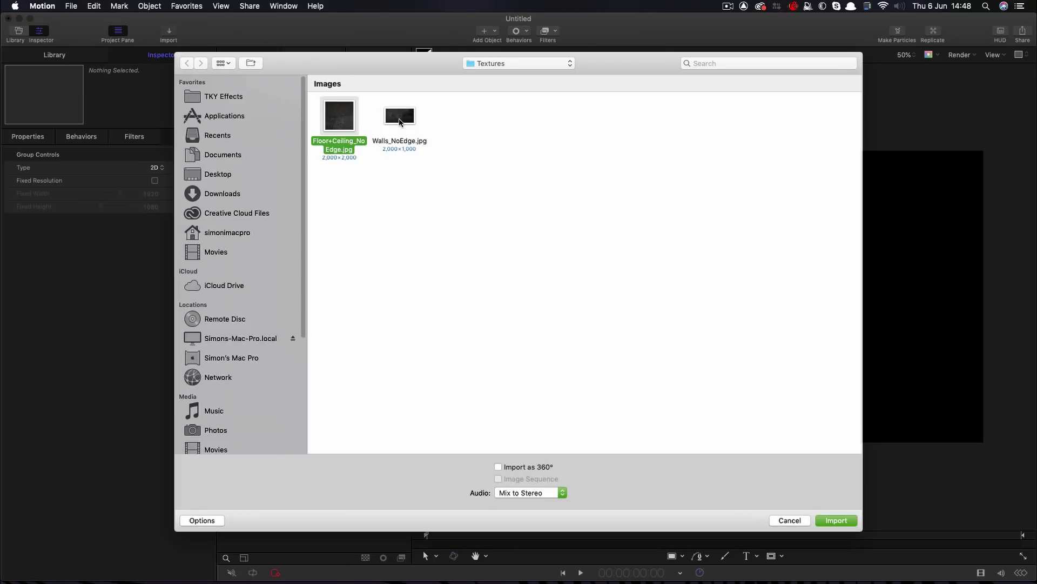
shift+click(400, 119)
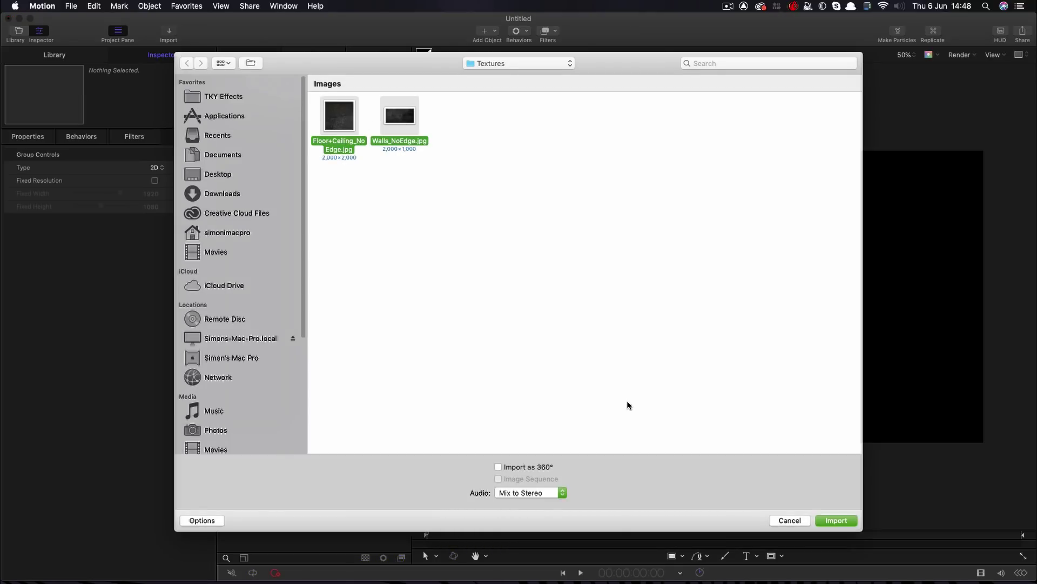
click(837, 521)
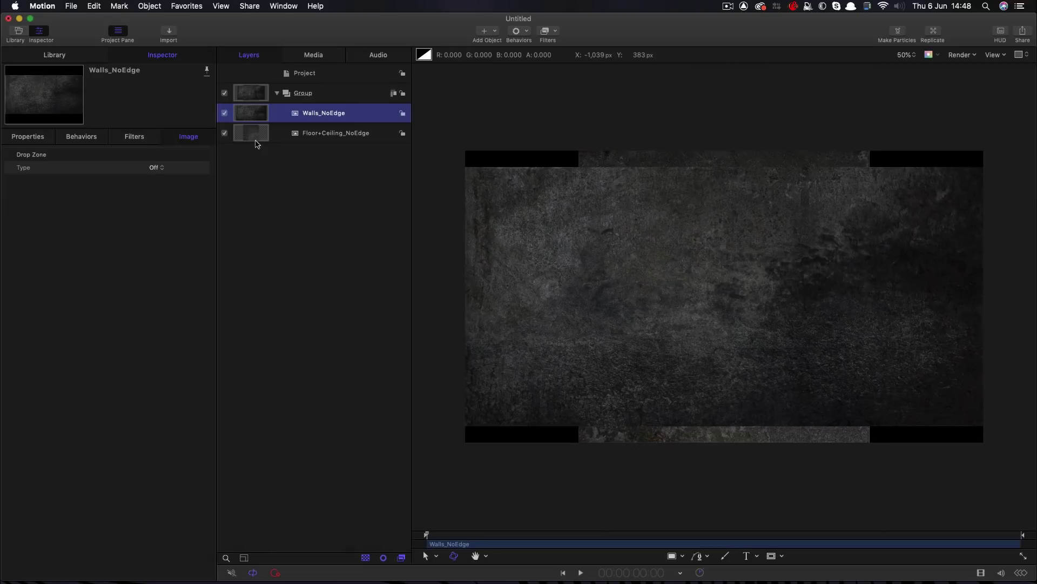
Compare the transform properties of both imported images and set the Walls_NoEdge layer's scale to 100%
click(30, 137)
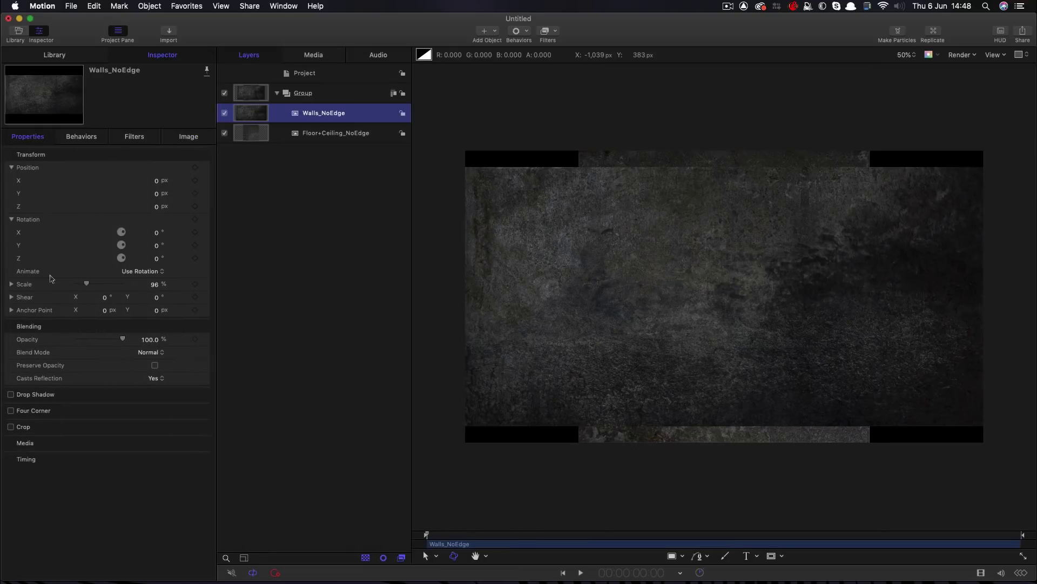
click(253, 134)
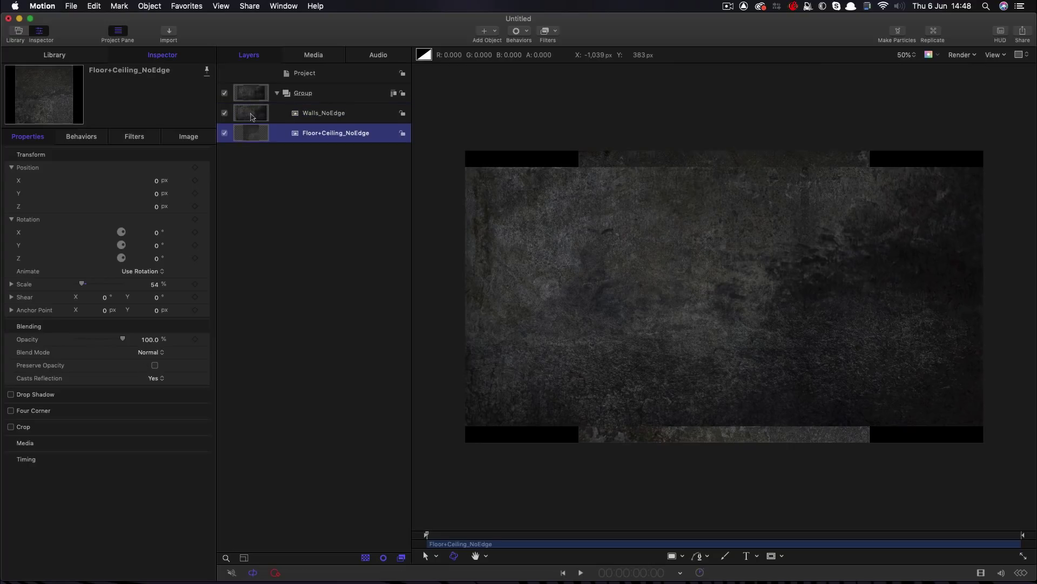
click(252, 114)
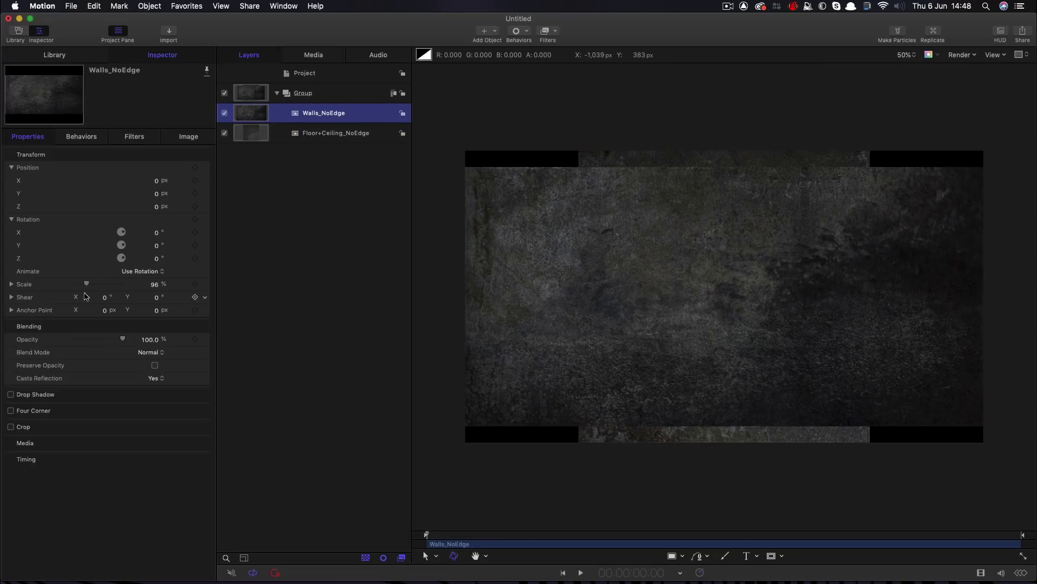
click(246, 139)
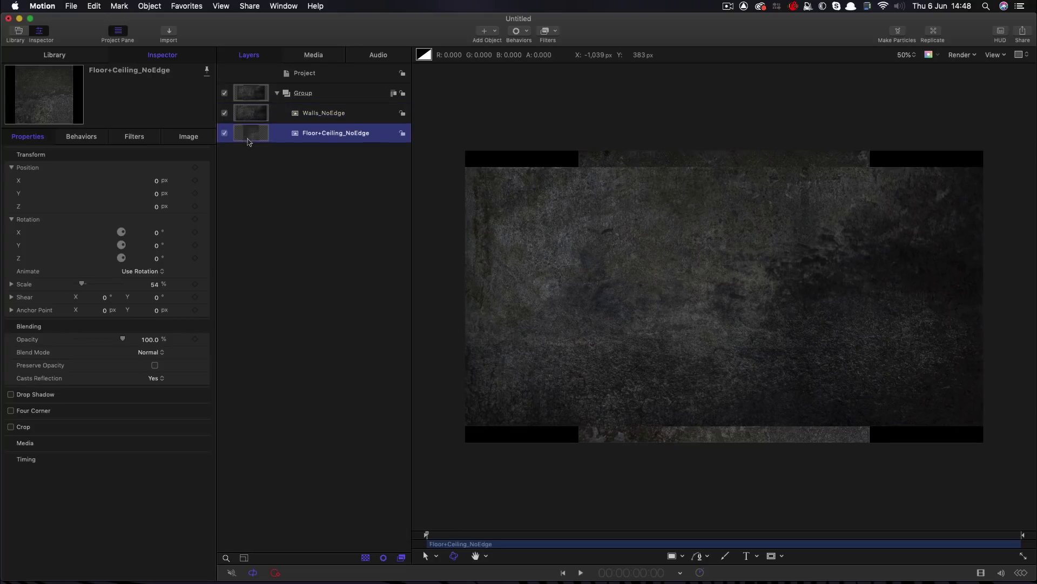
click(255, 112)
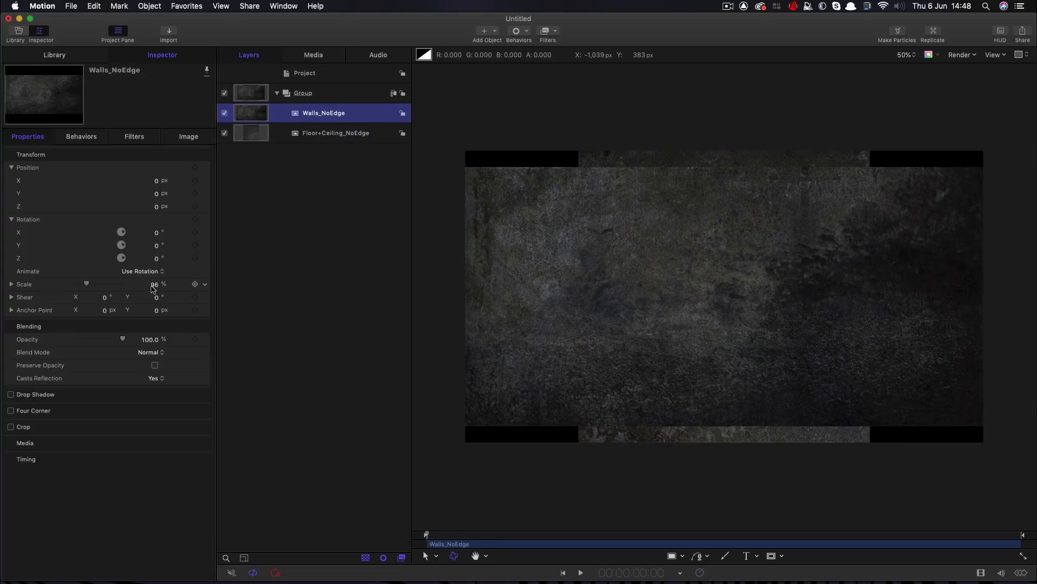
click(154, 285)
text(100)
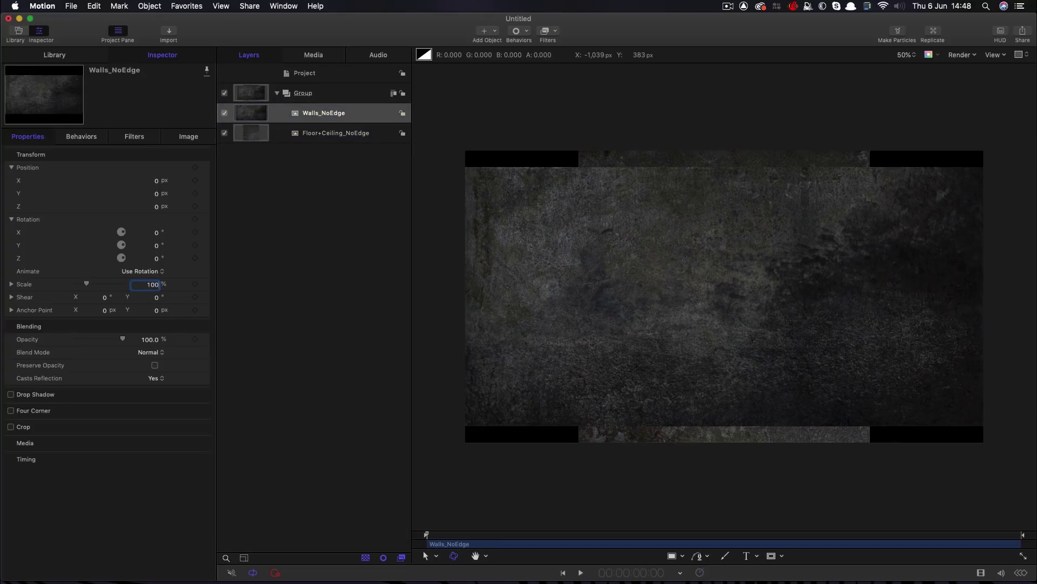
key(Return)
Set the Floor+Ceiling_NoEdge layer's scale to 100%
click(254, 131)
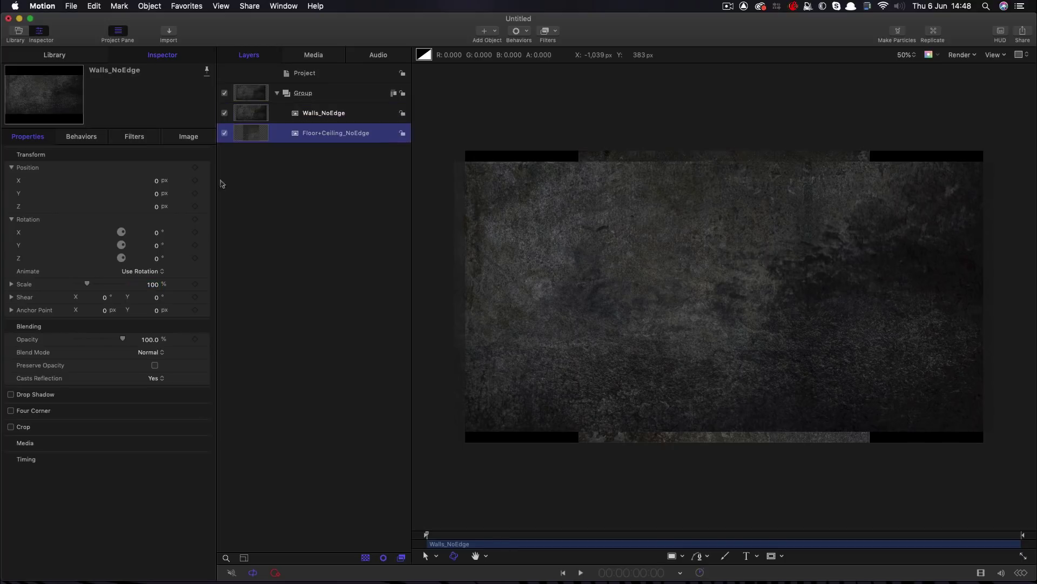
click(154, 286)
text(10)
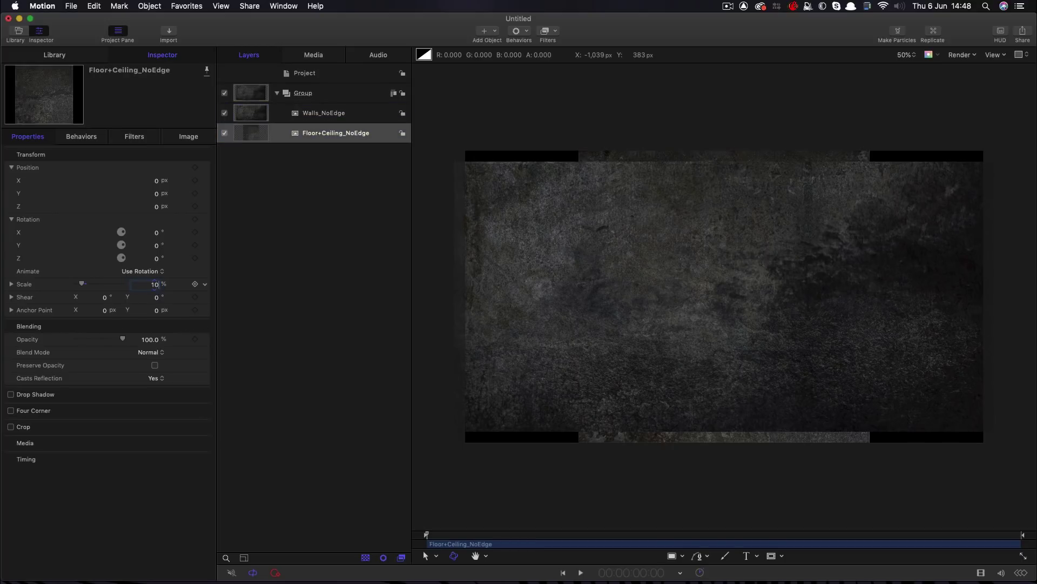
key(Return)
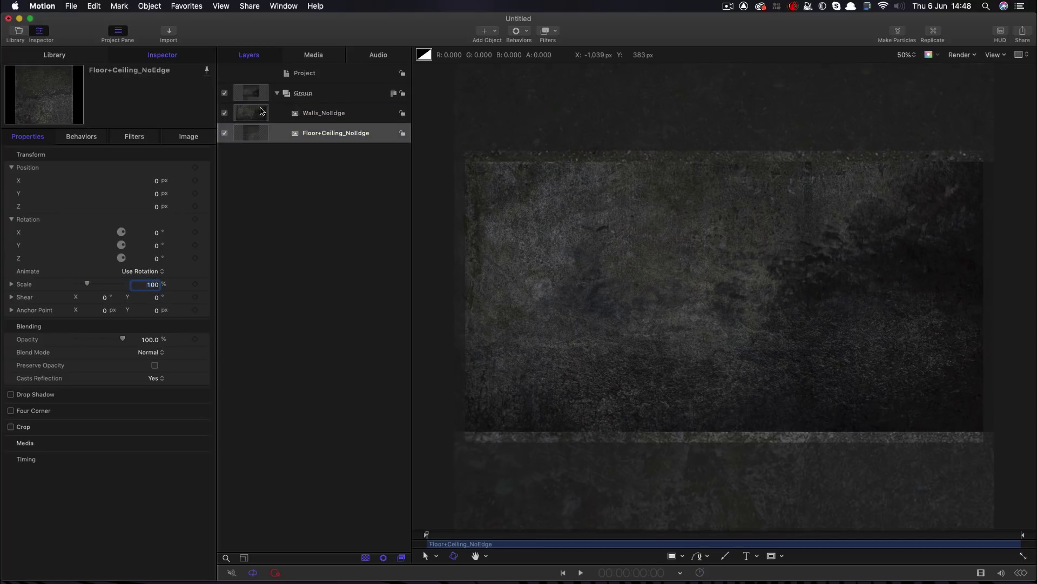
Move the Floor+Ceiling_NoEdge layer into its own new group above the existing group, leaving the layer enabled
click(225, 135)
click(224, 134)
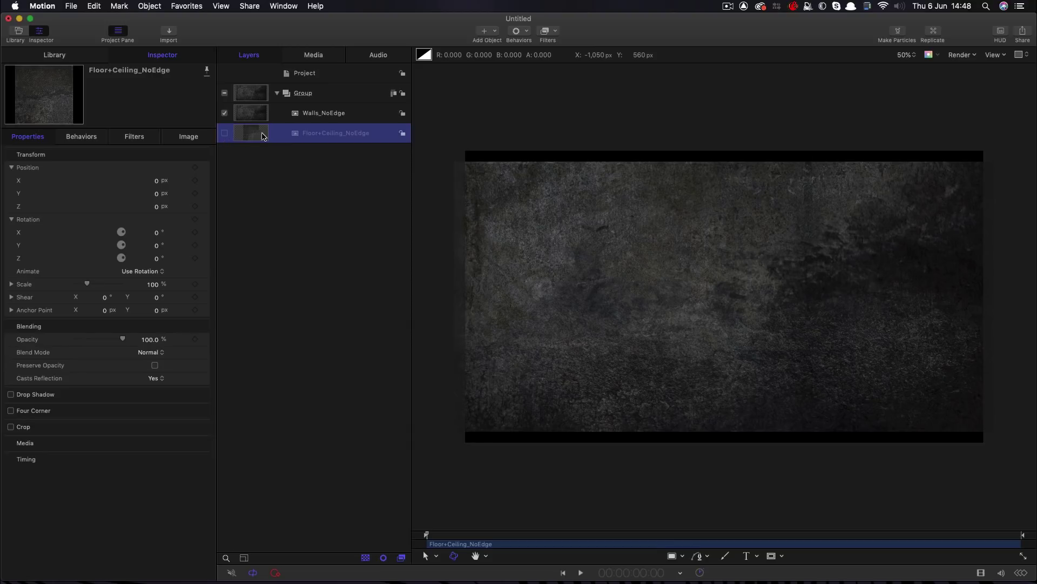
drag(250, 136, 275, 93)
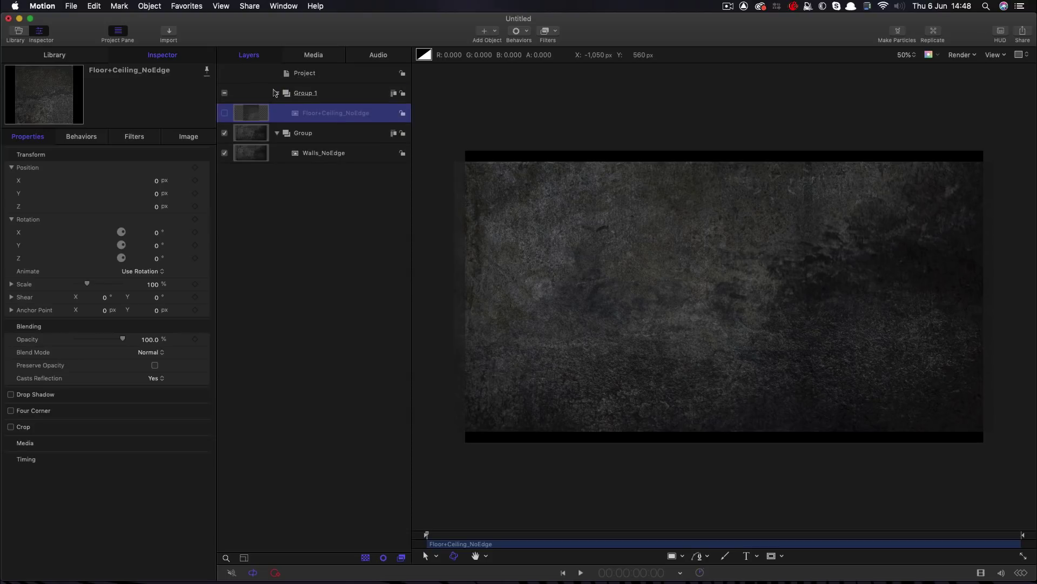
click(225, 113)
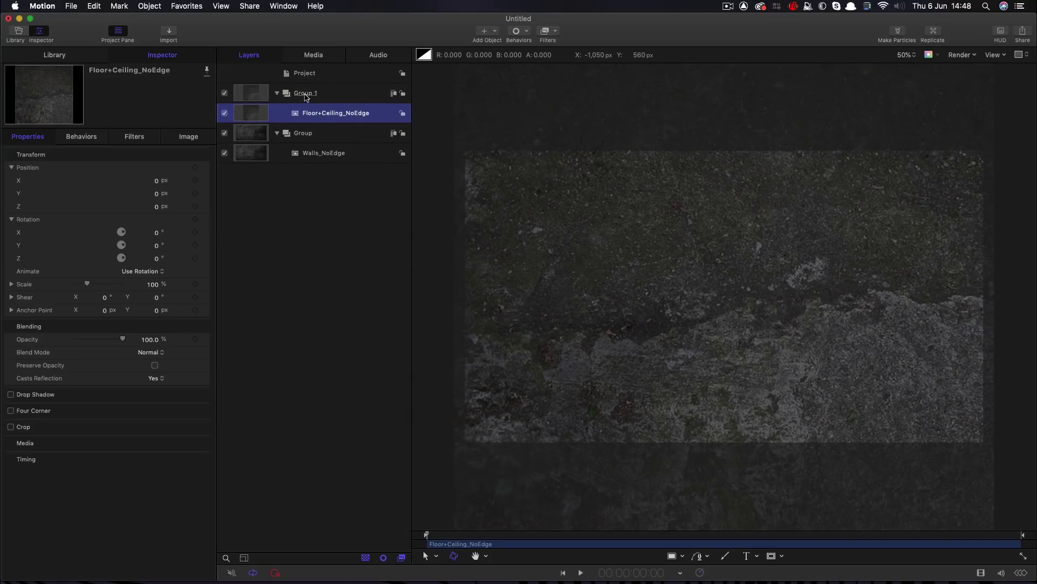
Rename the group holding the floor and ceiling texture "Floor etc" and the group holding the wall texture "Walls"
double_click(305, 95)
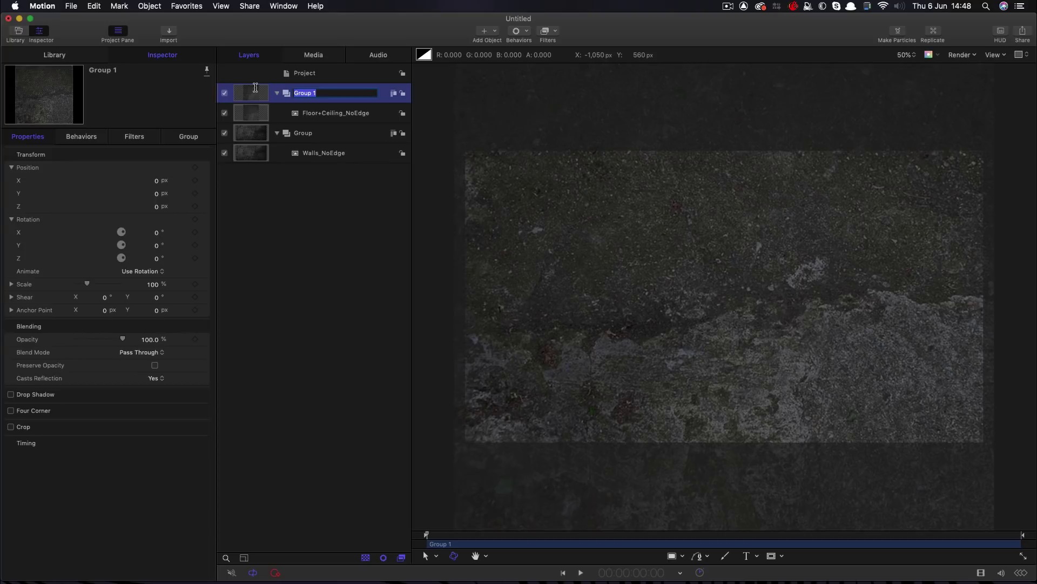
text(Floor etc)
key(Return)
double_click(303, 133)
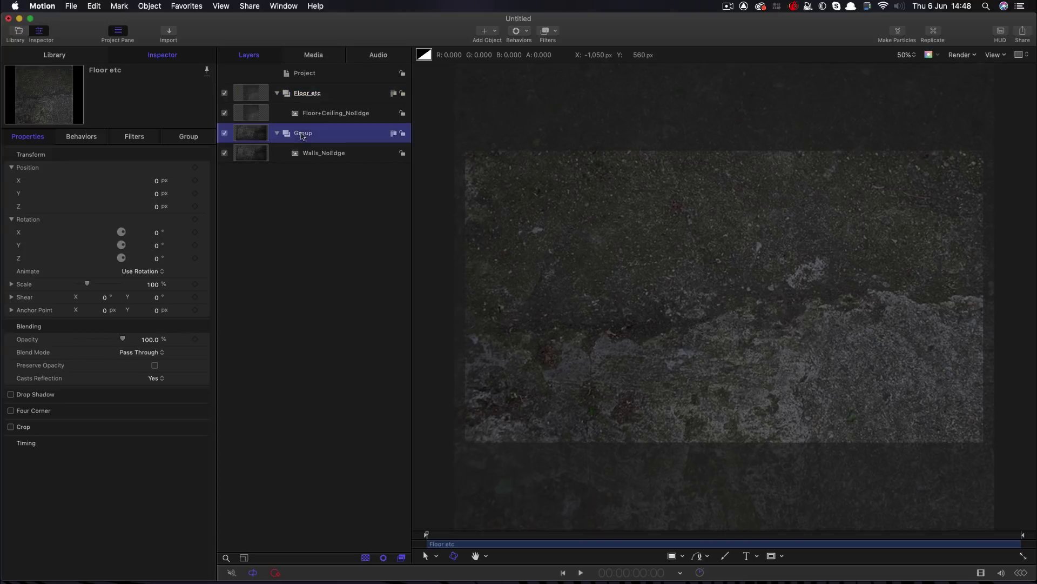
text(Walls)
key(Return)
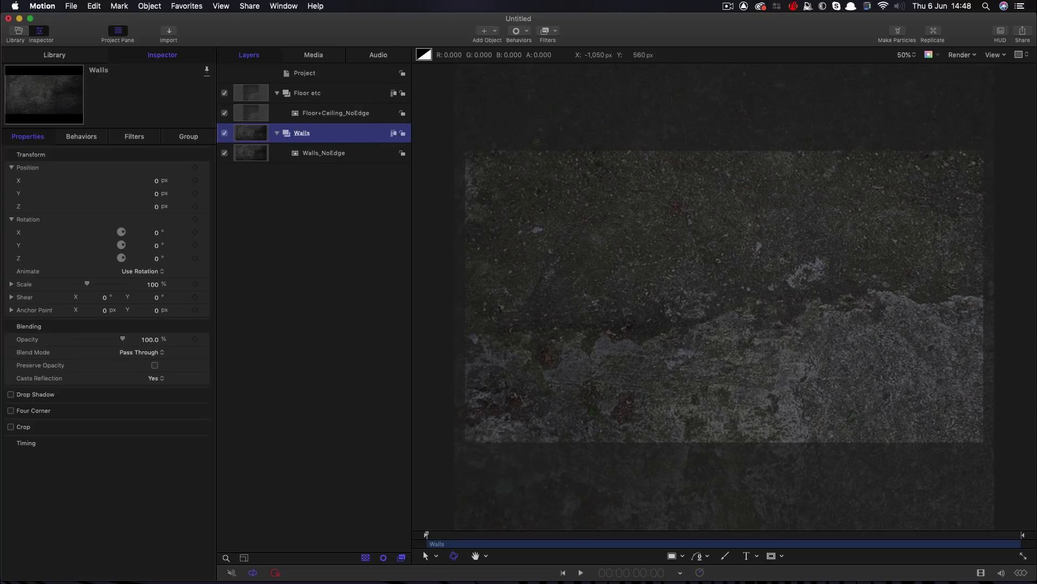
Make a clone layer of the Floor etc group and name the clone "Floor"
click(247, 93)
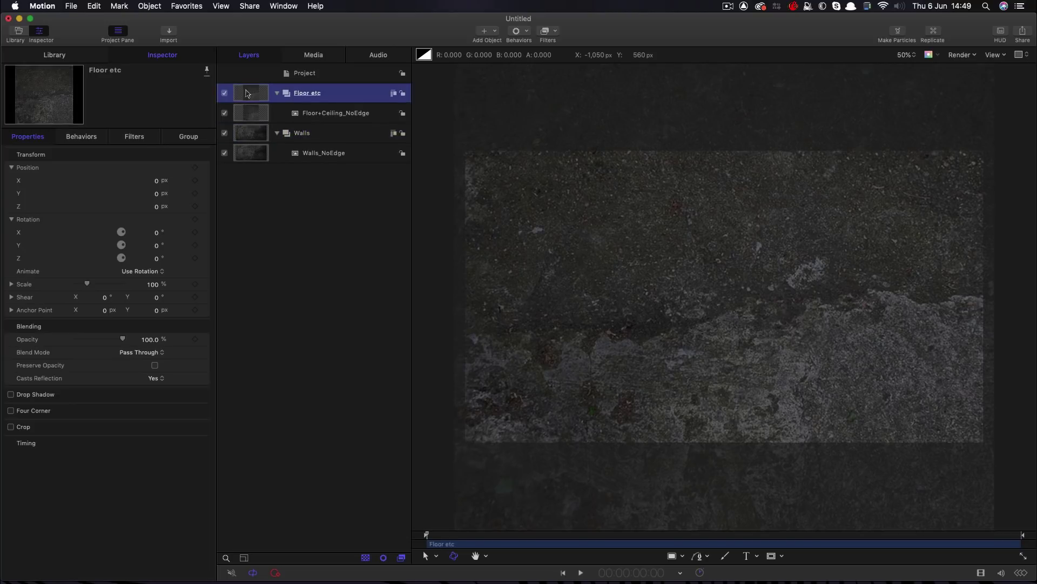
right_click(249, 93)
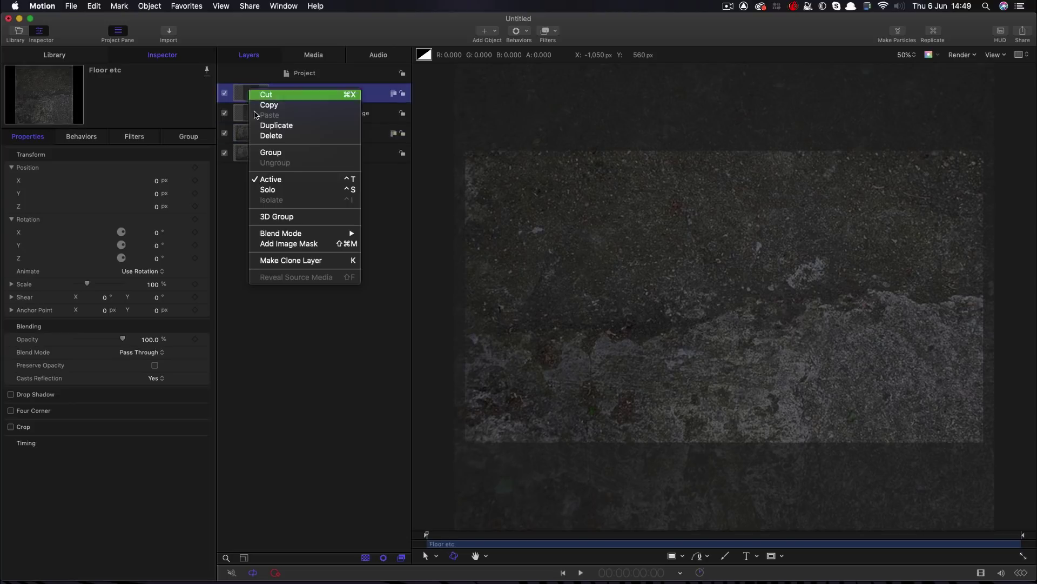
click(286, 262)
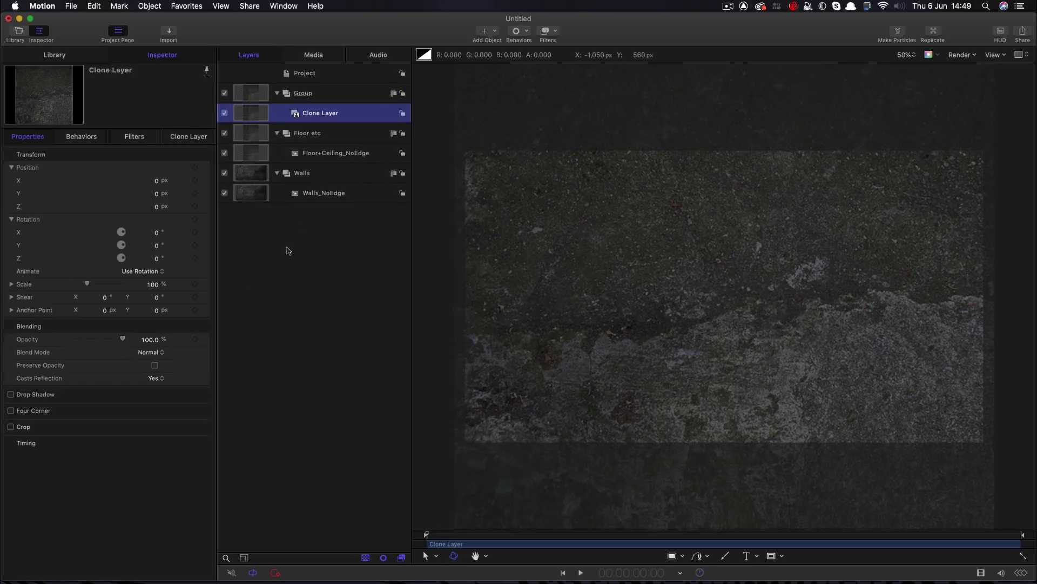
double_click(327, 113)
text(F)
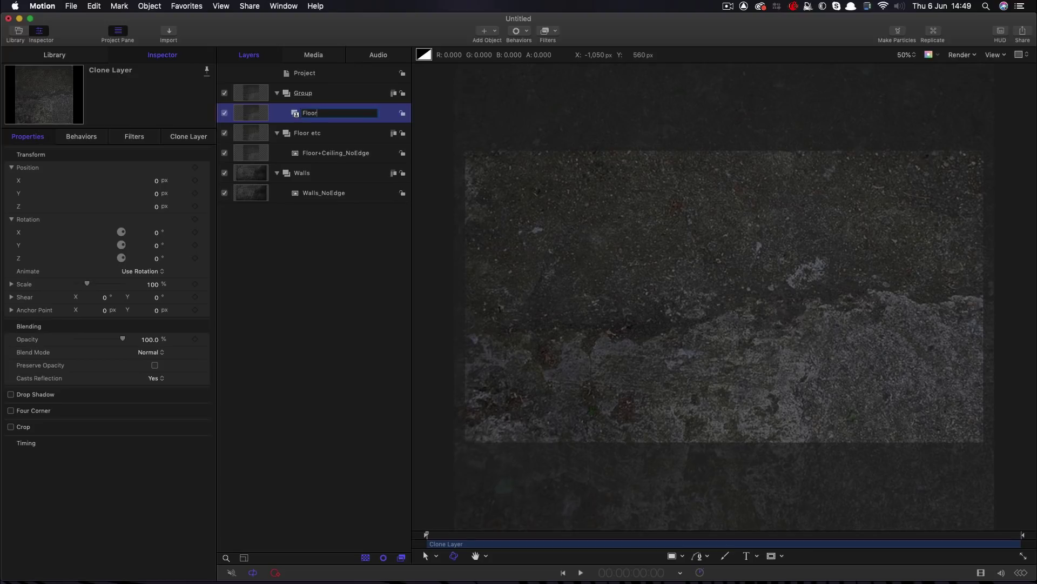
text(loor)
key(Return)
Make a clone layer of the Walls group and name the clone "Walls"
click(252, 175)
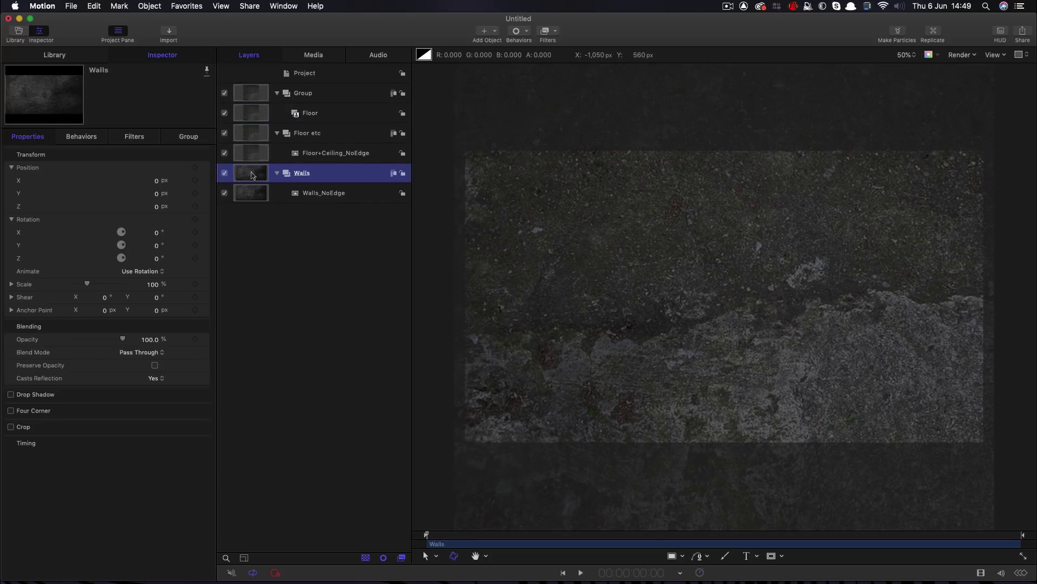
right_click(252, 174)
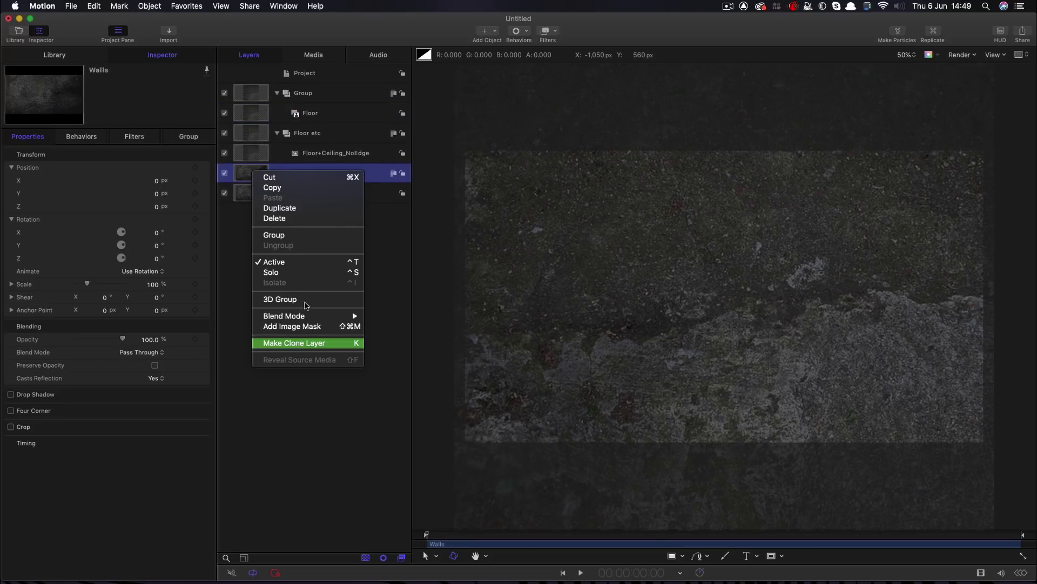
click(292, 343)
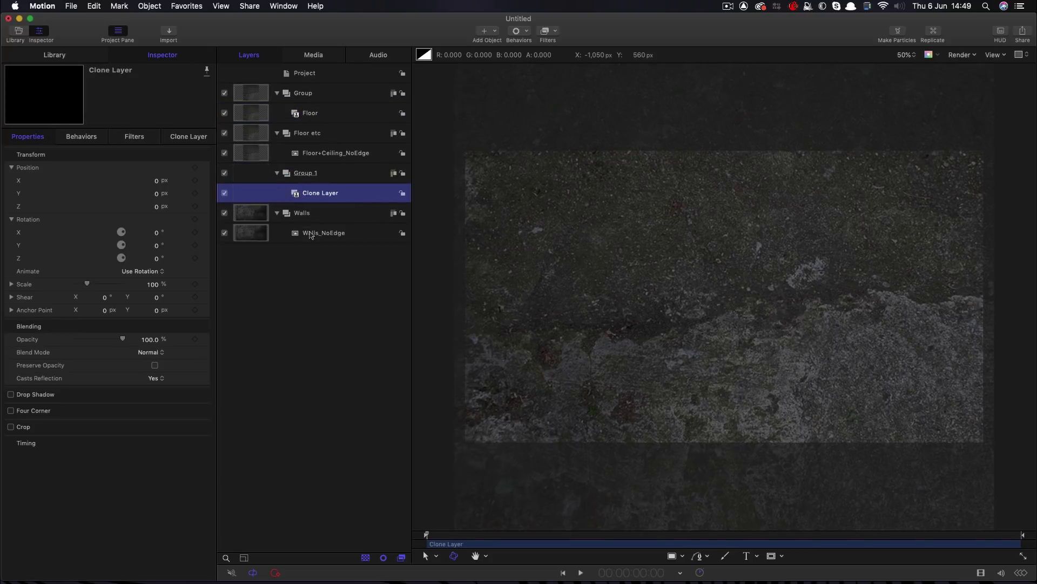
double_click(307, 194)
text(W)
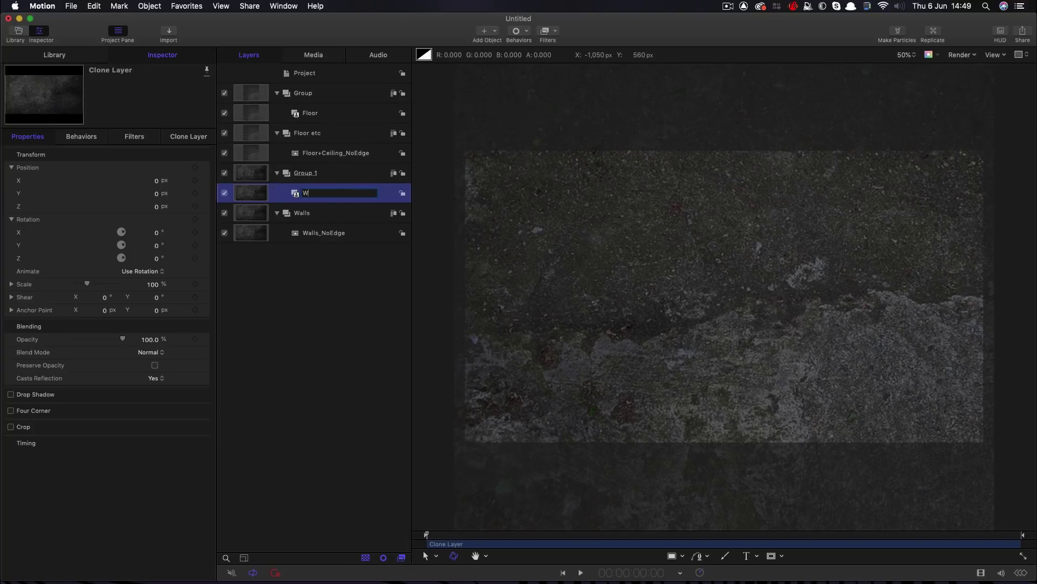
text(alls)
key(Return)
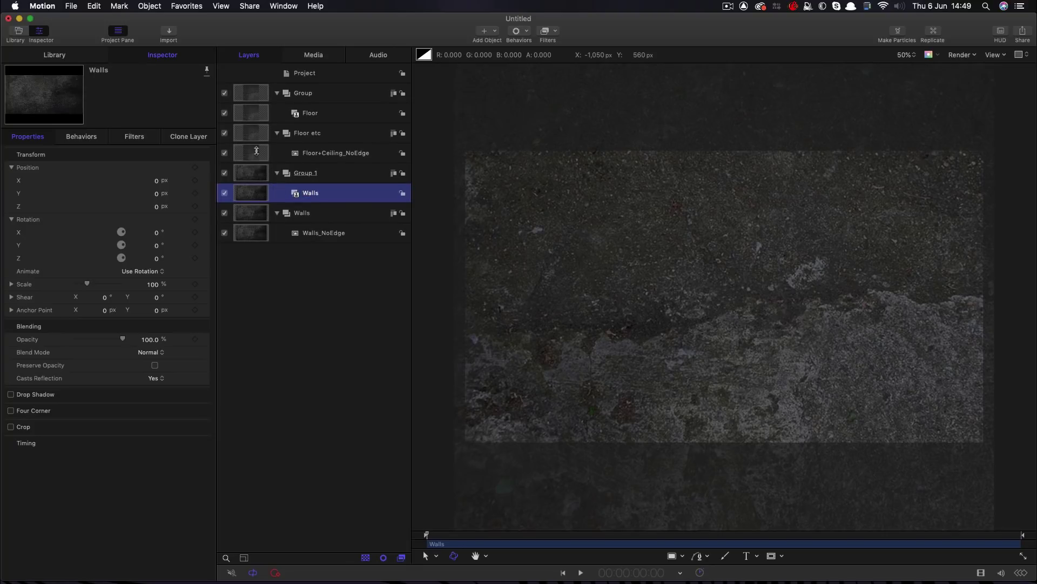
Move the Floor etc group to the end of the layer list, below Walls, and collapse both source groups
click(245, 133)
drag(245, 133, 259, 249)
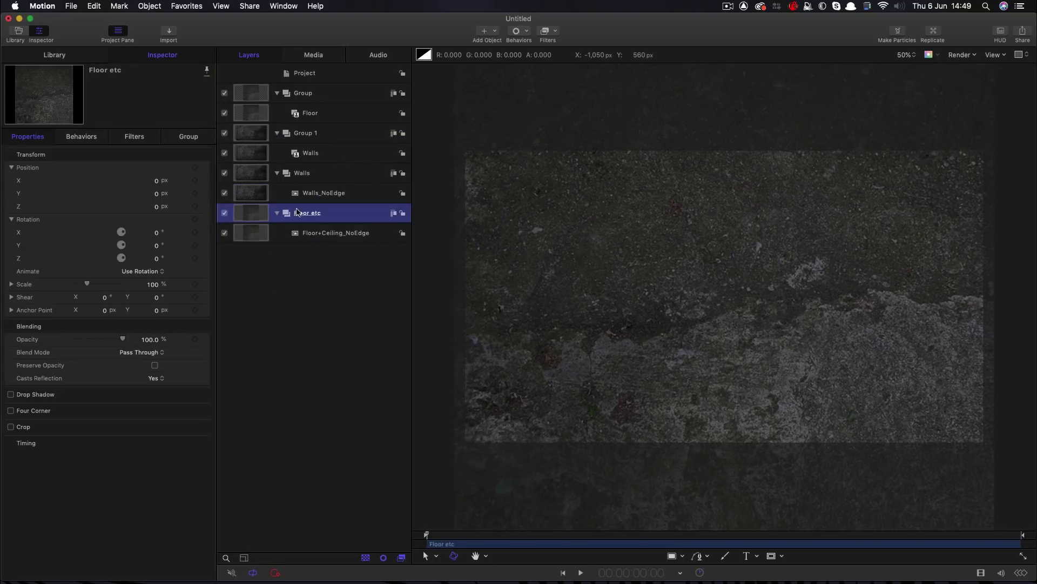
click(277, 173)
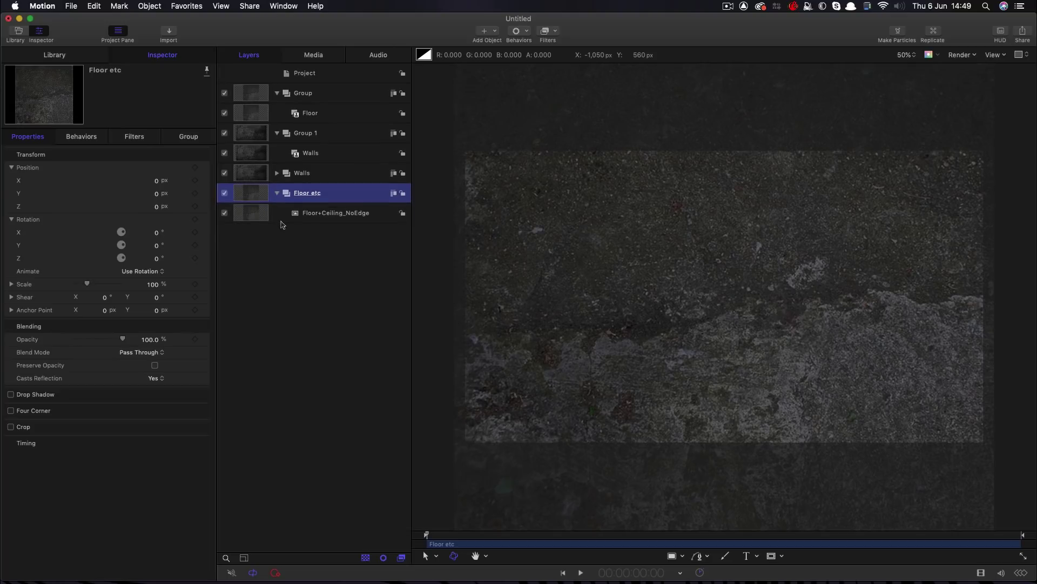
click(277, 193)
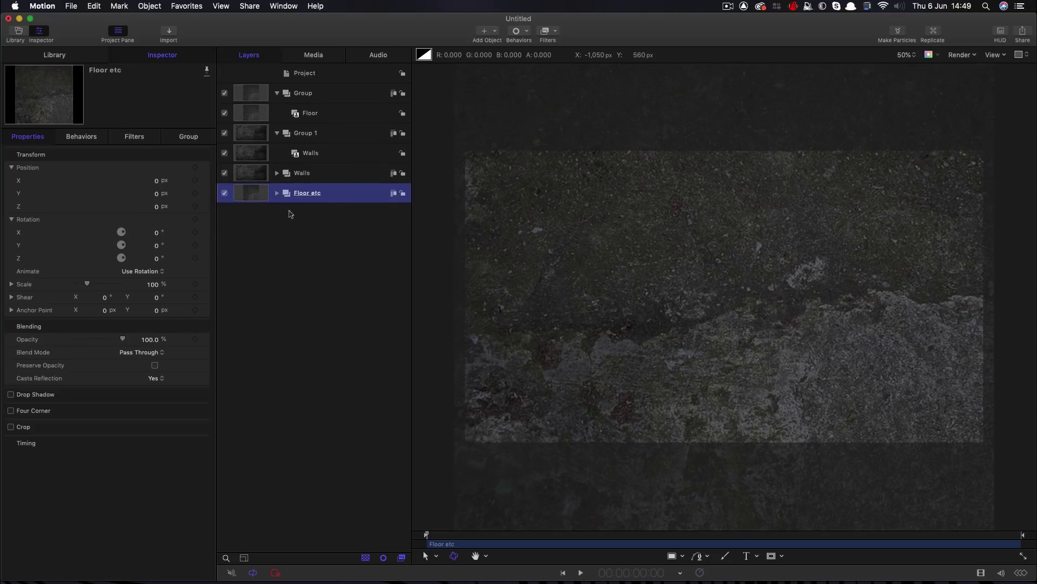
Hide the original Walls and Floor etc source groups, keeping only the groups with the clone layers enabled
click(224, 173)
click(225, 193)
click(249, 114)
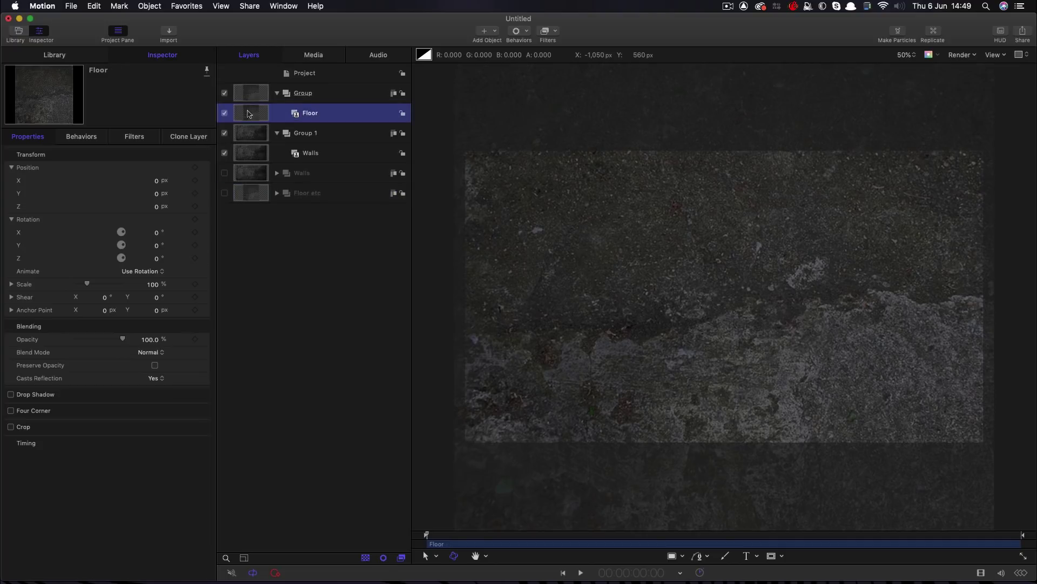
Hide the group containing the Floor clone and set the Walls clone layer's Y rotation to 90°
click(249, 156)
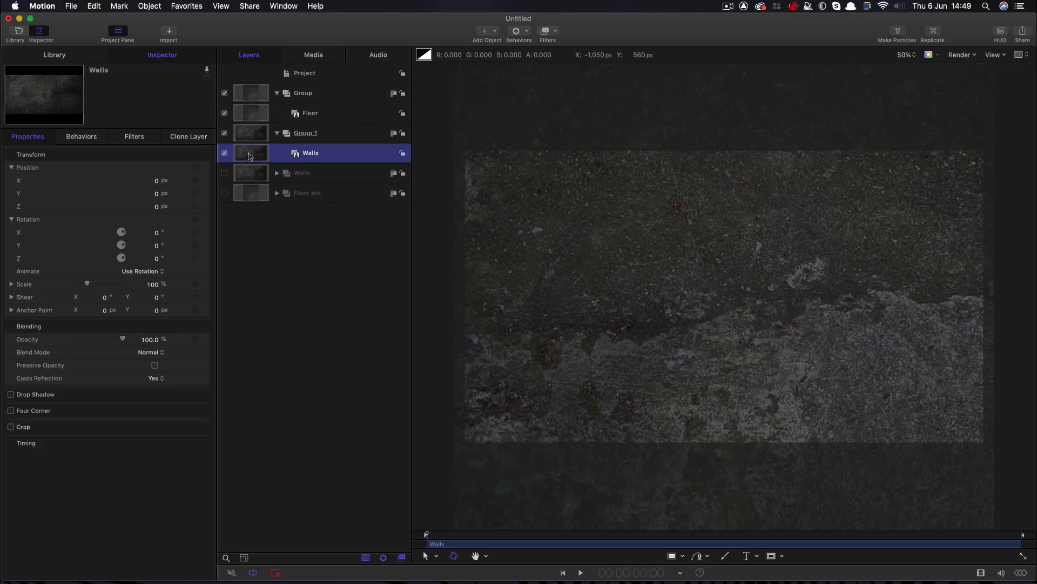
click(224, 93)
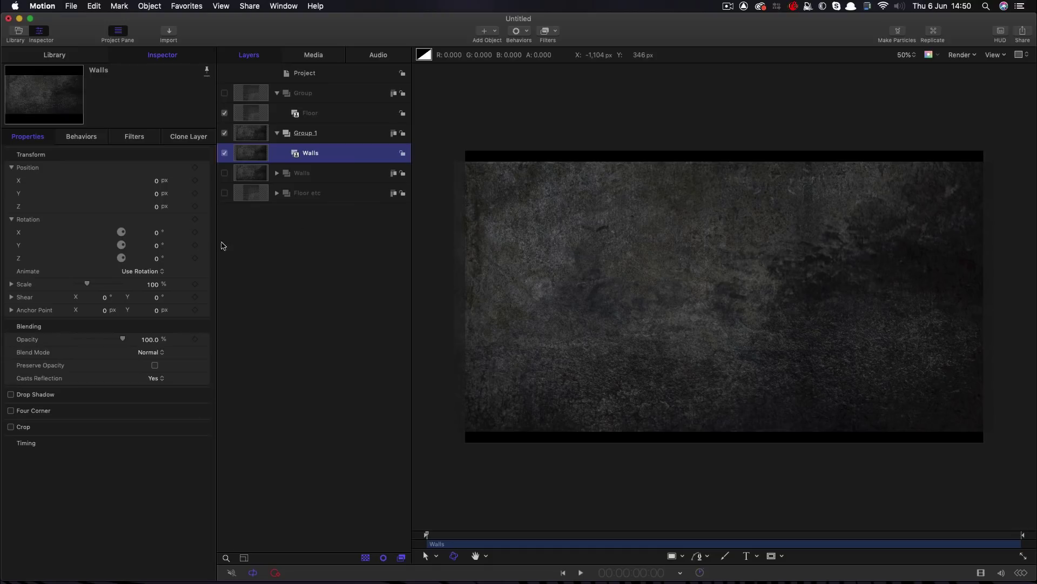
click(156, 245)
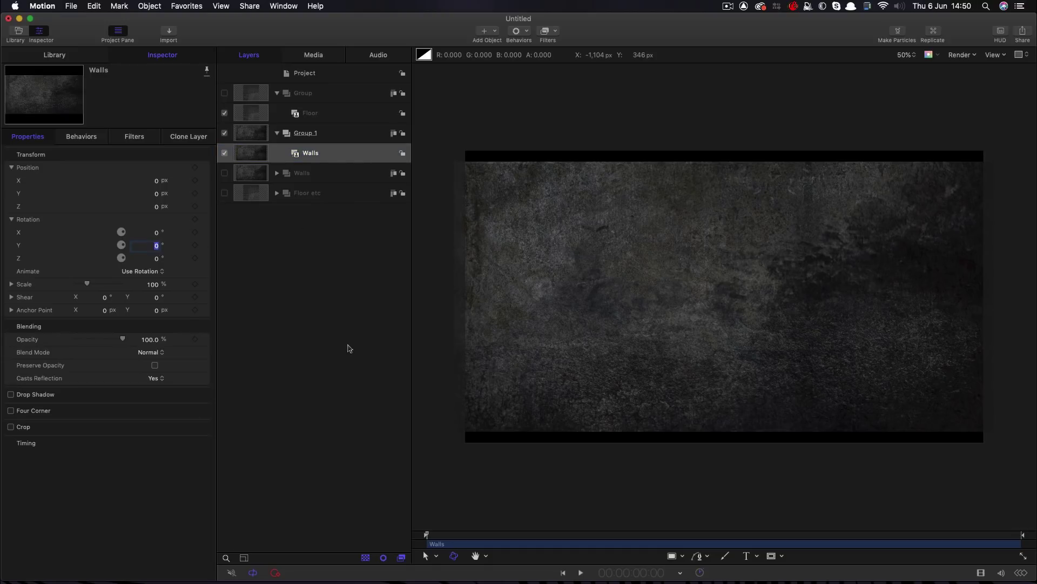
text(9)
key(Return)
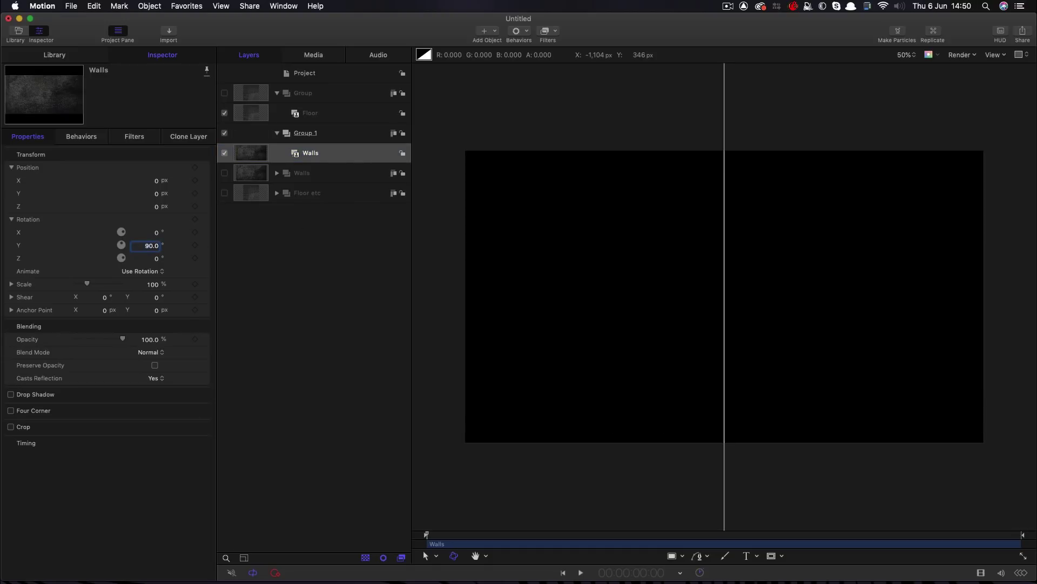
Set the Walls clone layer's X position to -1000 px to form the first side wall
click(157, 182)
text(-1000)
key(Return)
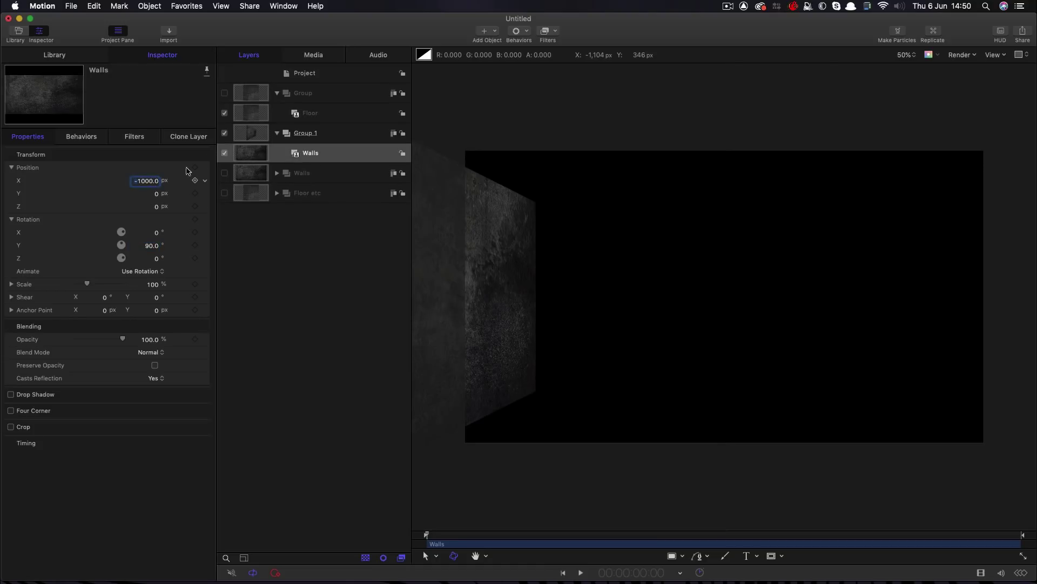
Duplicate the Walls clone layer and set the copy's X position to 1000 px for the opposite side wall
right_click(252, 150)
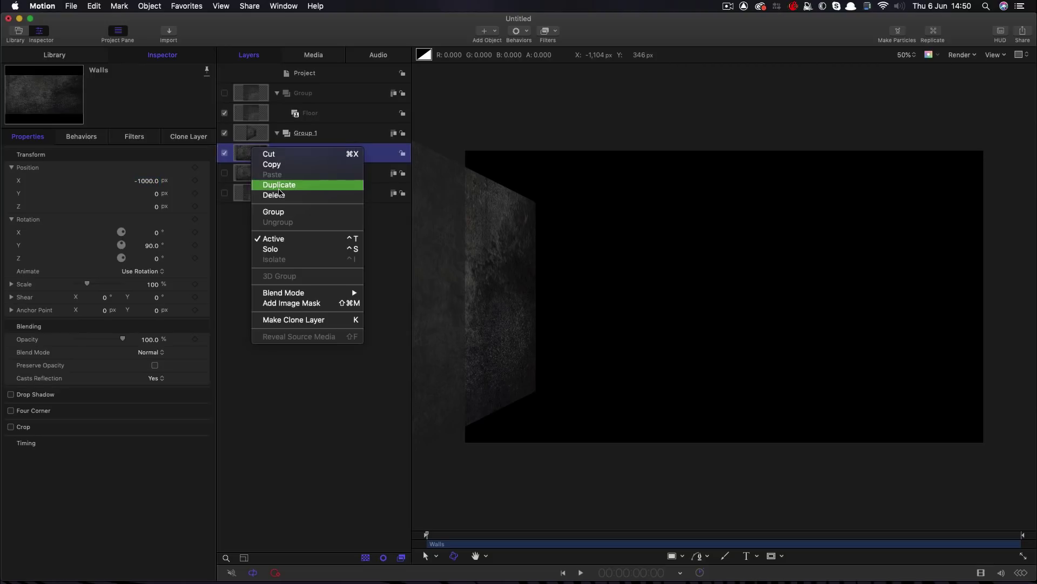
click(279, 187)
click(147, 180)
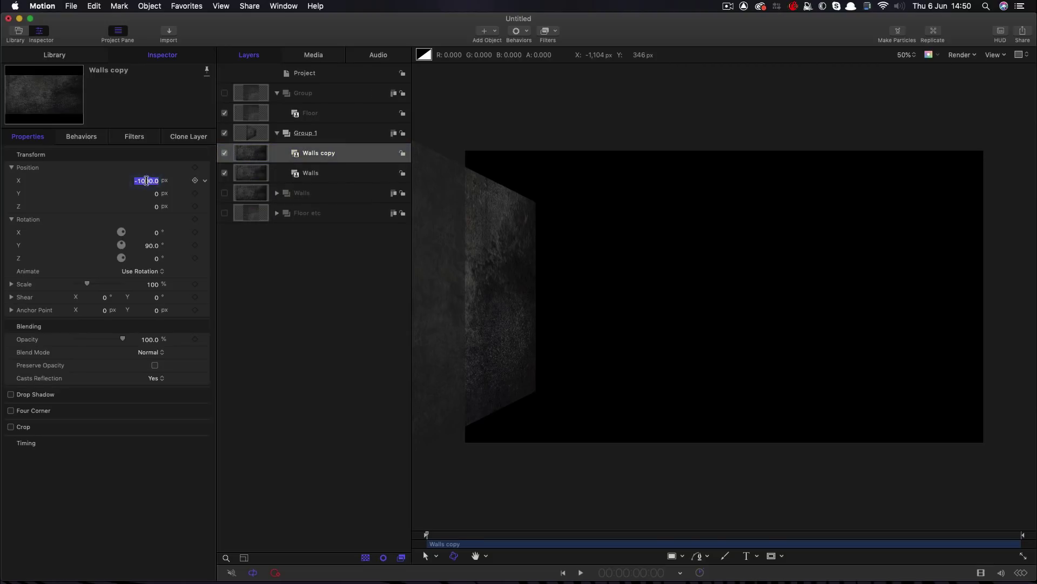
text(100)
key(Return)
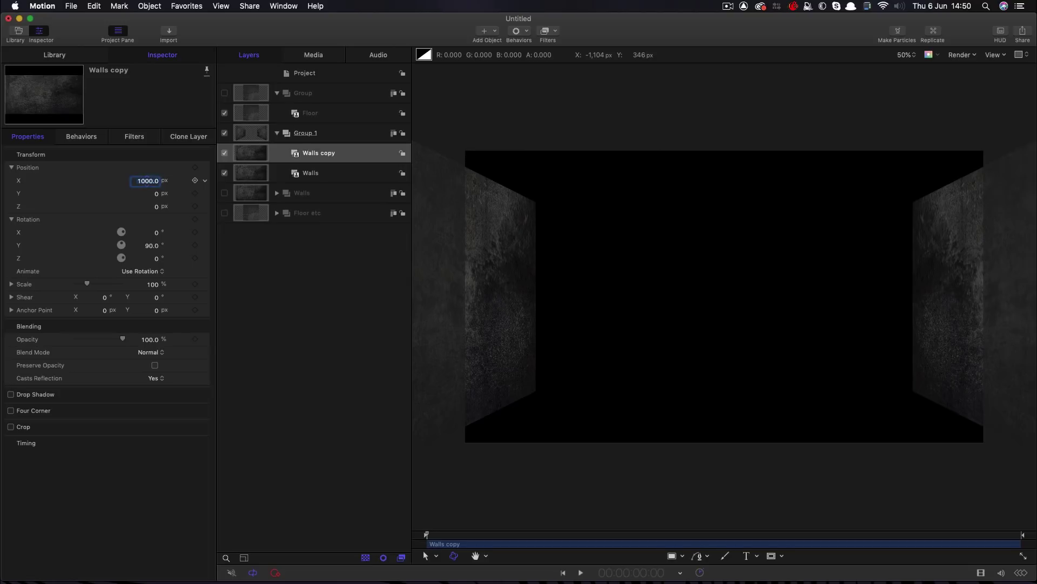
Duplicate Walls copy as the back wall, with X position 0 px, Z position -1000 px and Y rotation 0°
right_click(251, 152)
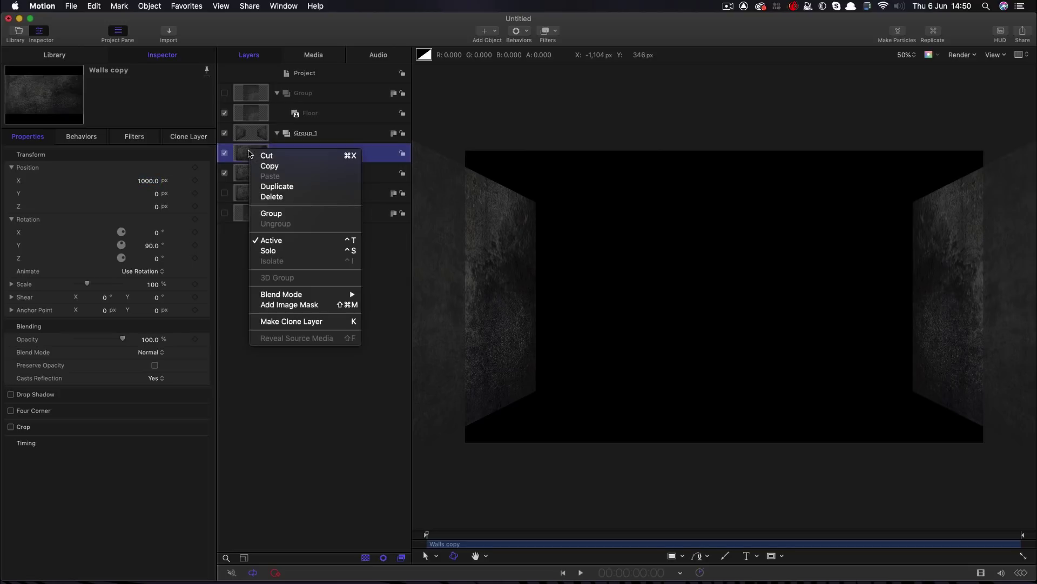
click(275, 186)
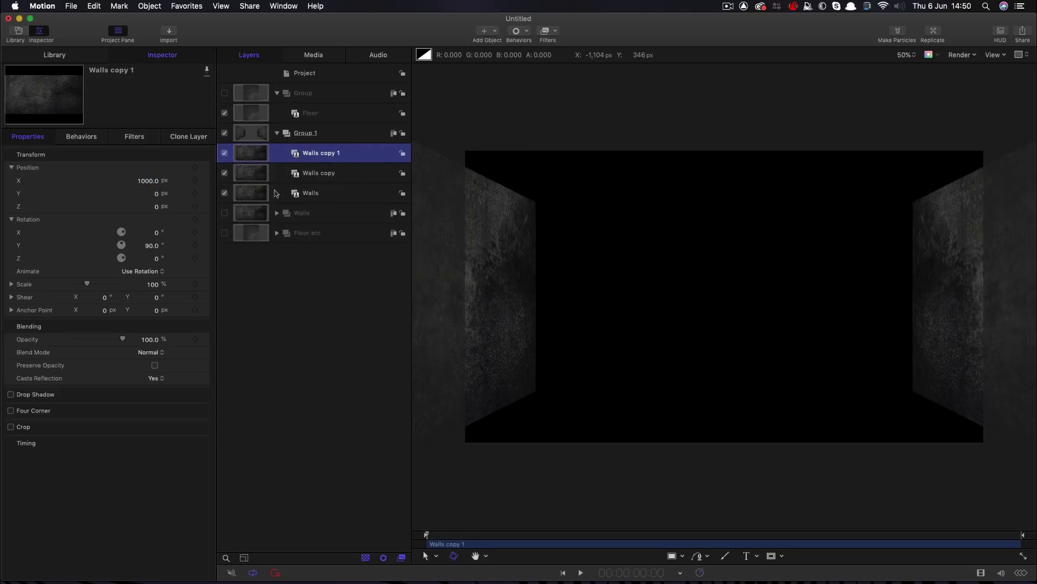
click(148, 182)
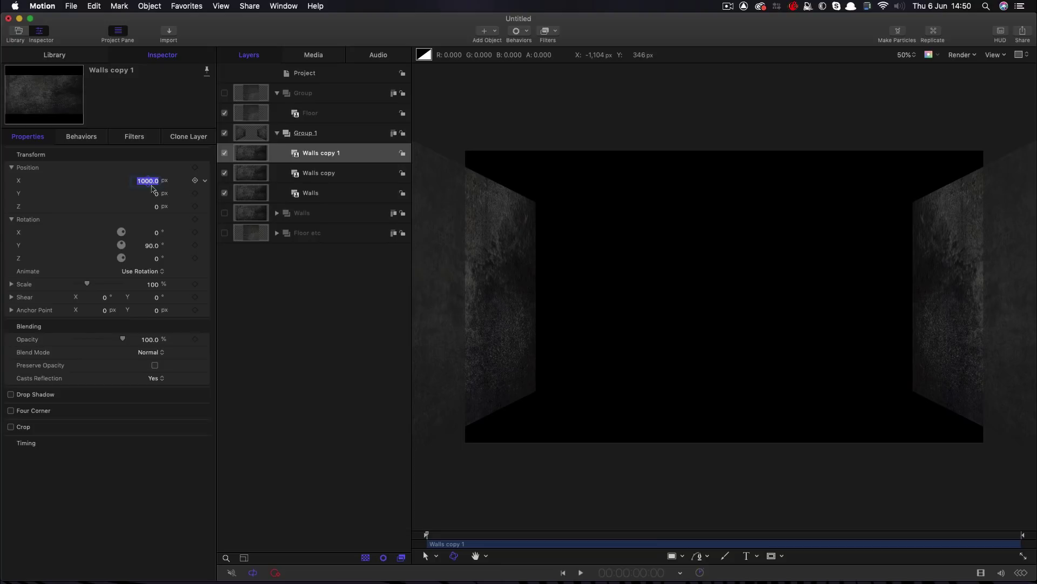
text(0)
key(Return)
key(Tab)
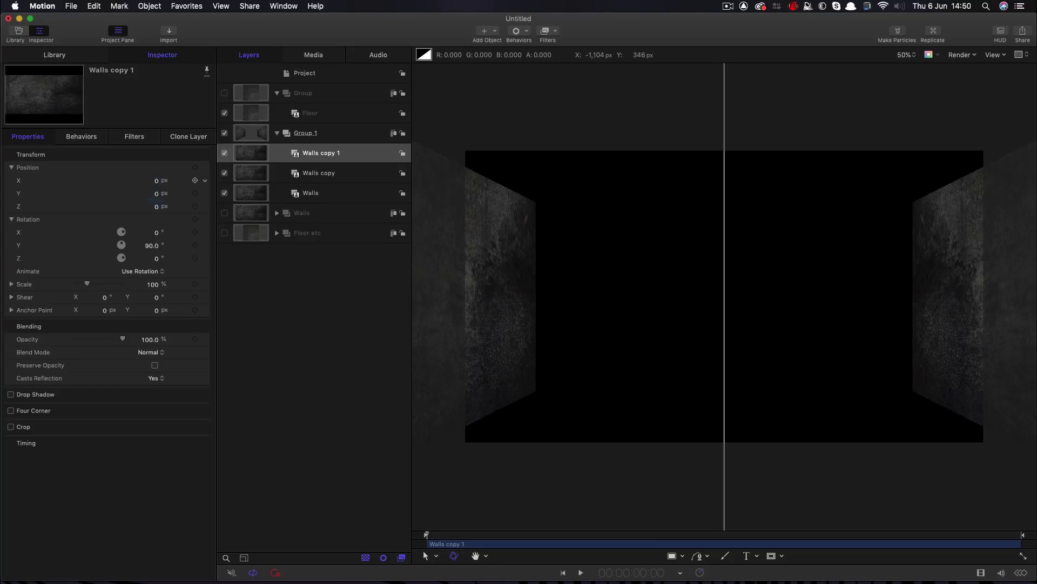
key(Tab)
key(Return)
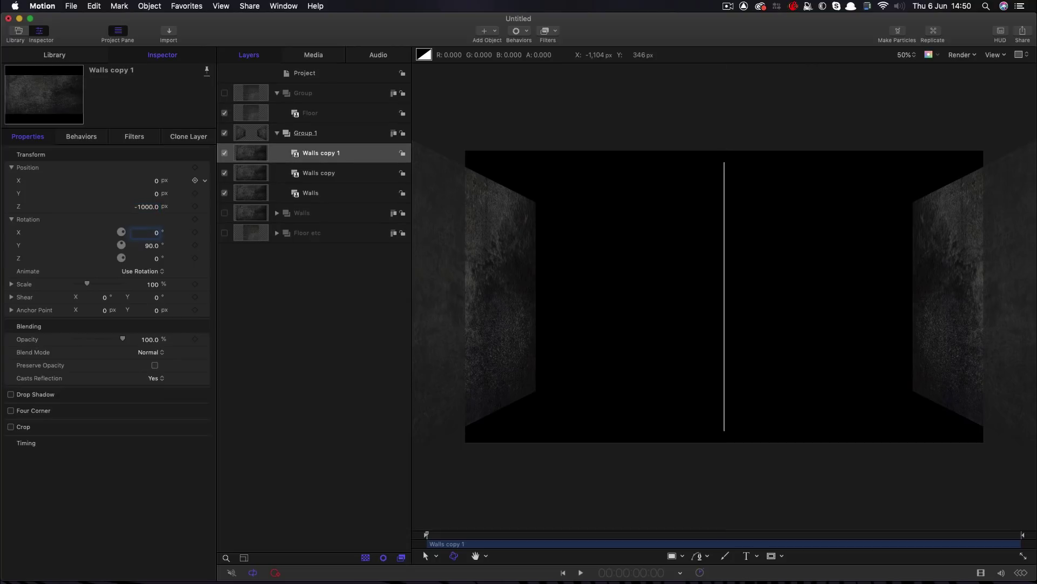
key(Tab)
text(0)
key(Return)
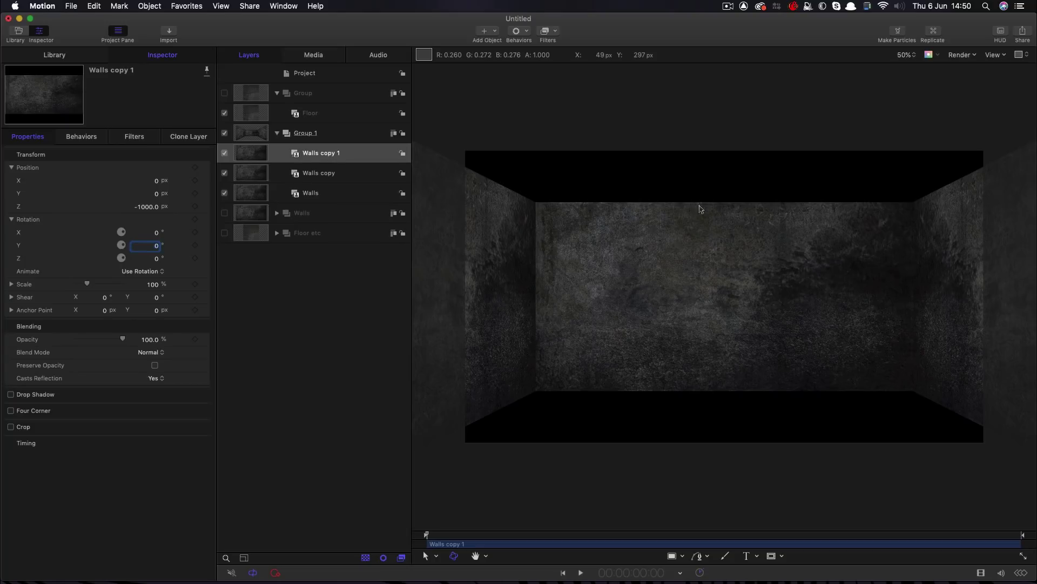
Rename the group containing the three wall clones "Walls Master"
double_click(334, 134)
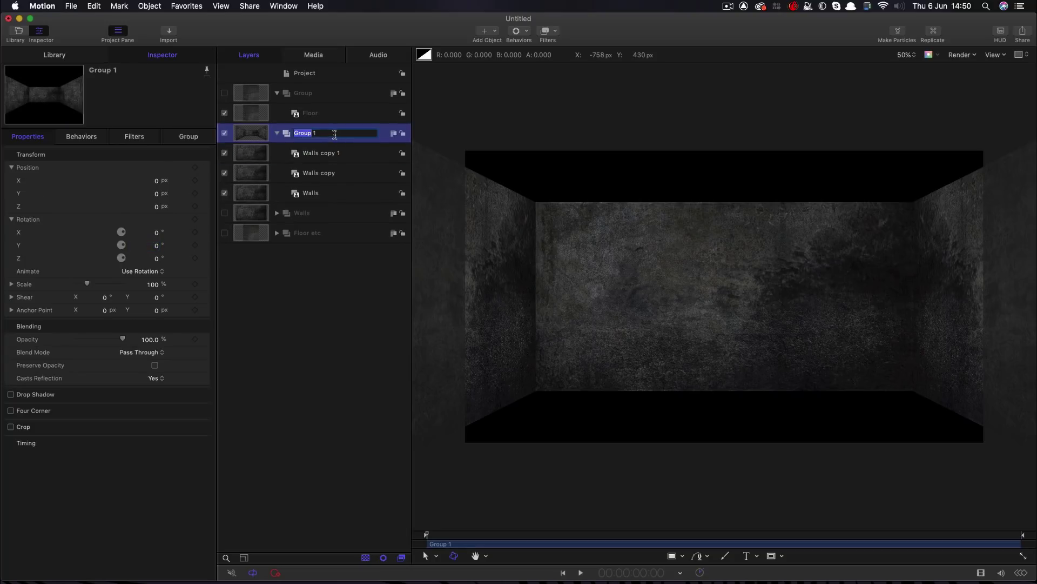
key(cmd+a)
text(Wal)
Set the Floor clone's X rotation to 90° and Y position to 500 px, and turn its group's visibility back on
click(249, 113)
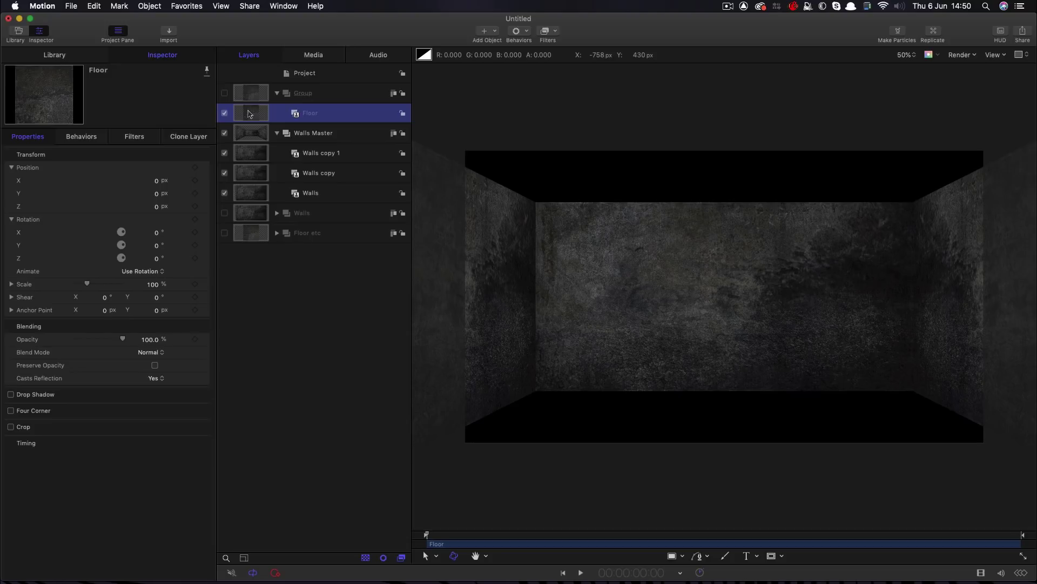
click(157, 234)
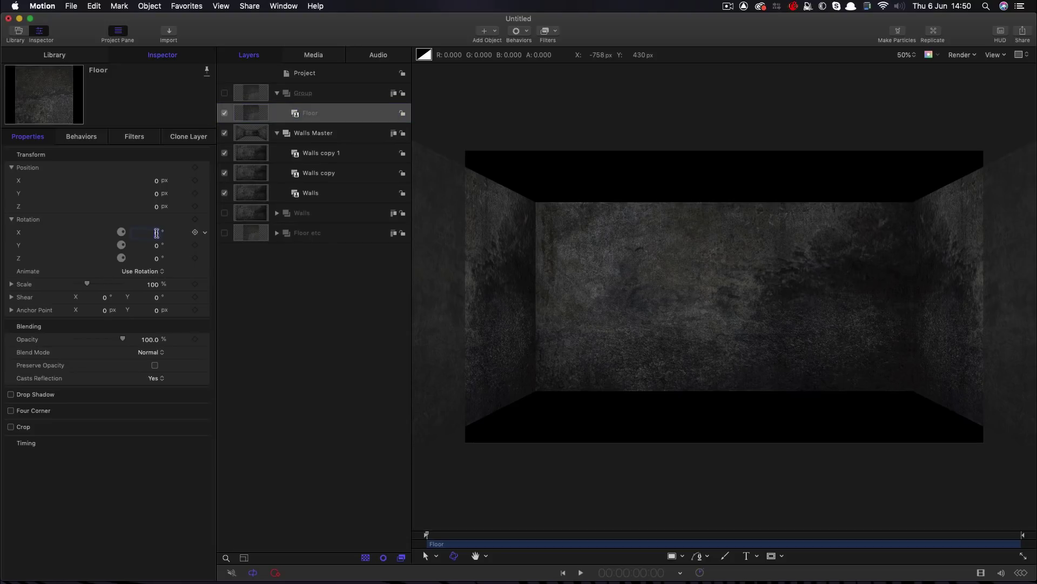
text(90)
key(Return)
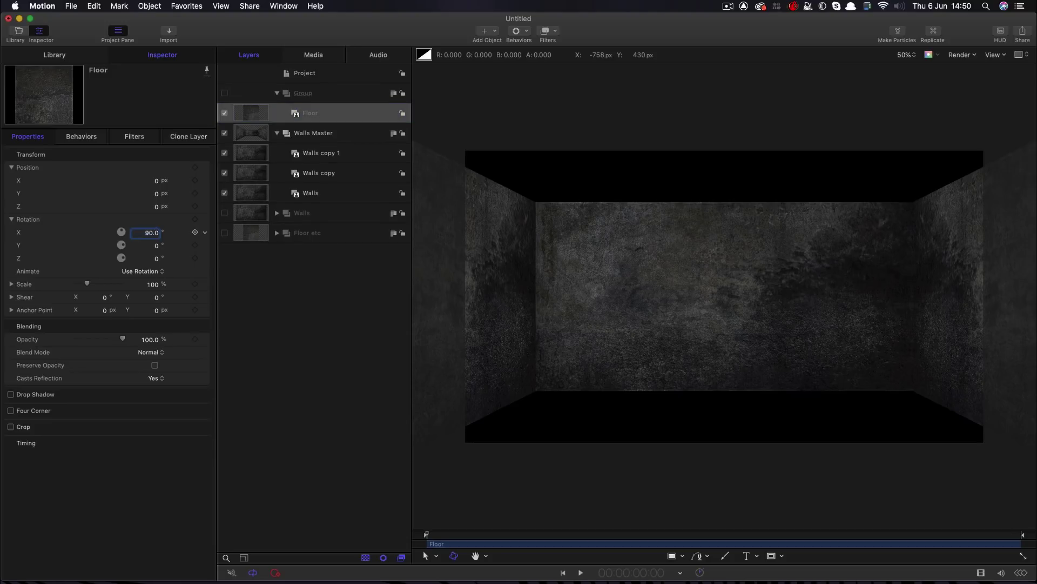
click(157, 194)
text(500)
key(Return)
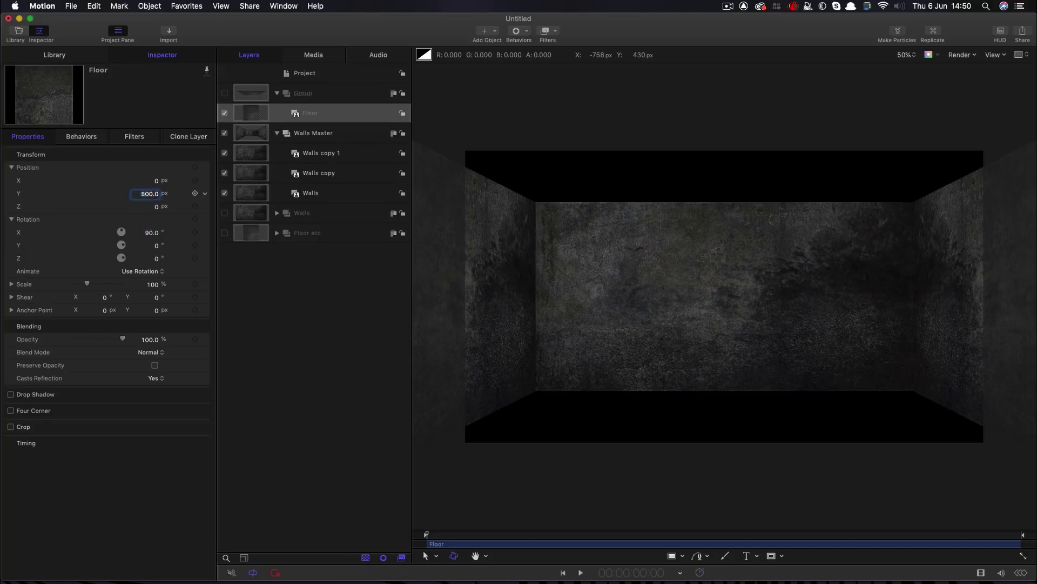
click(224, 93)
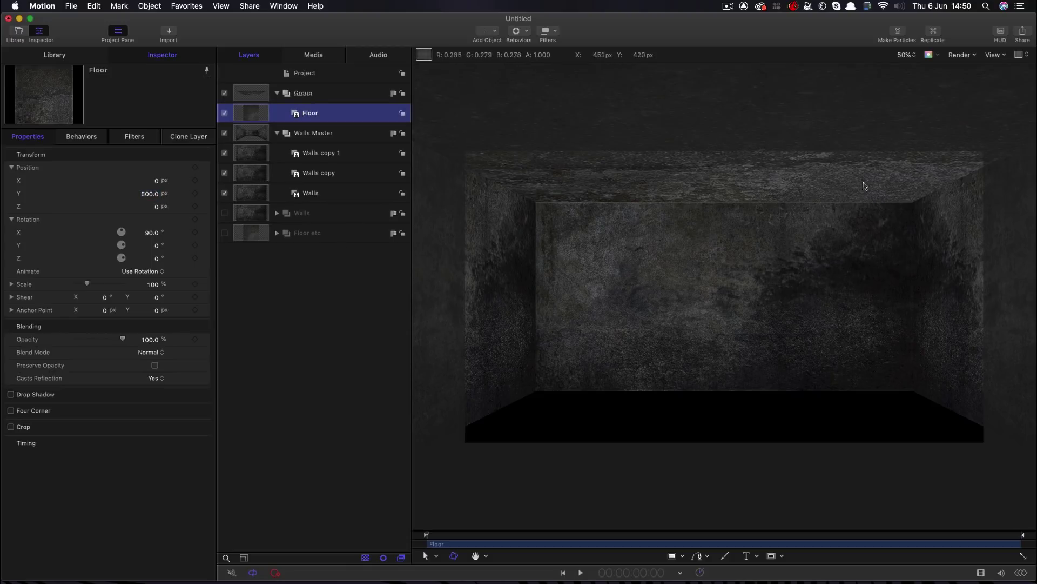
Duplicate the Floor clone layer and set the copy's Y position to -500 px
right_click(251, 116)
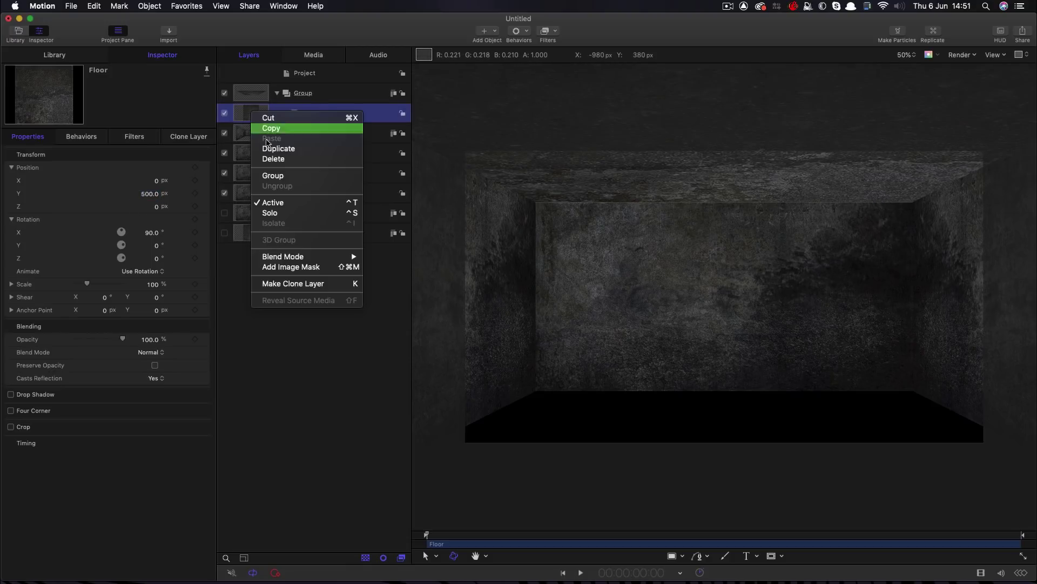
click(280, 150)
double_click(150, 194)
text(-)
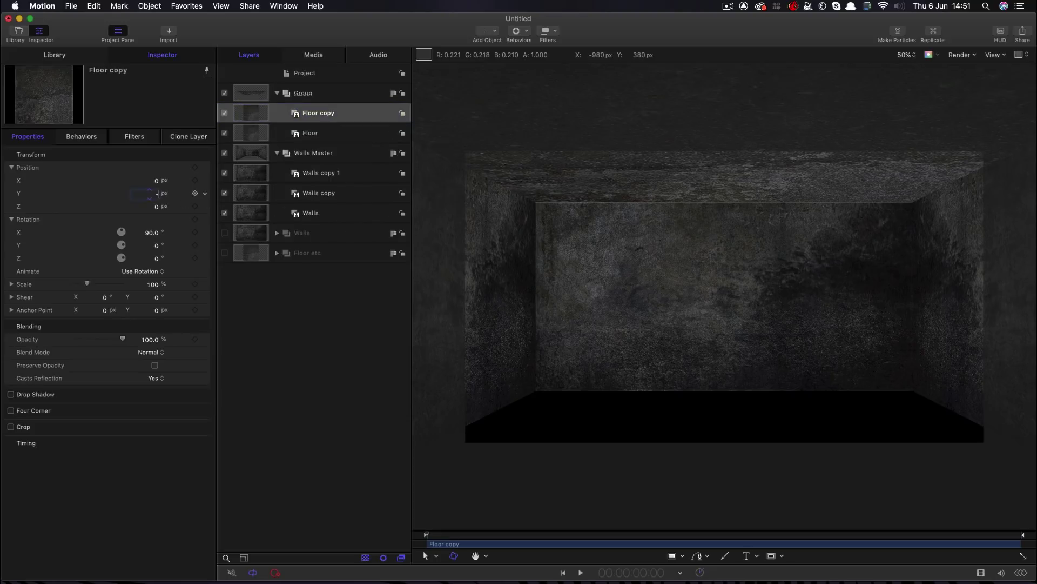
text(500)
key(Return)
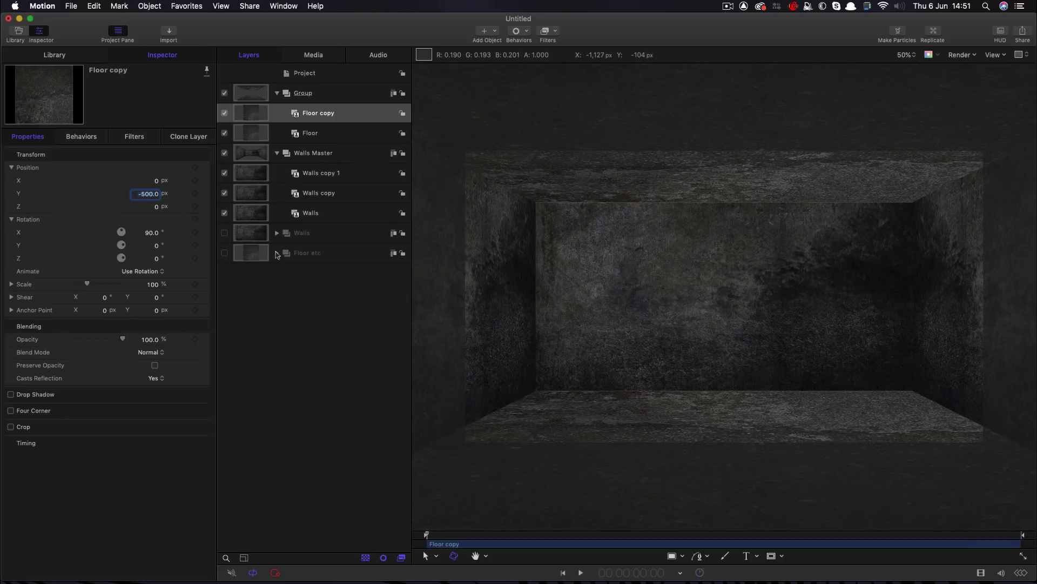
Expand the Floor etc source group and rename the group of Floor clones "Floor ect M<aster"
click(276, 254)
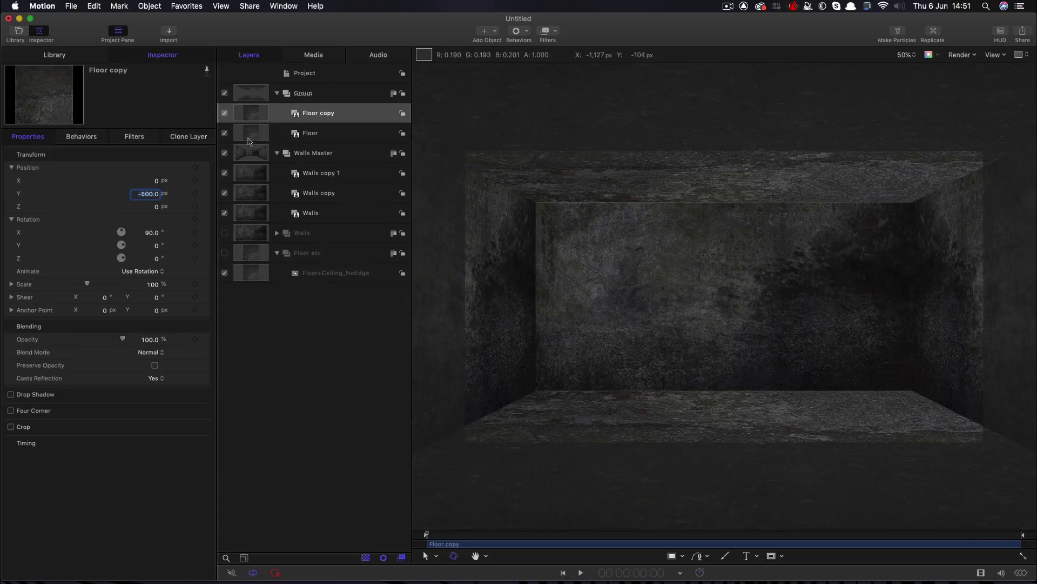
double_click(324, 94)
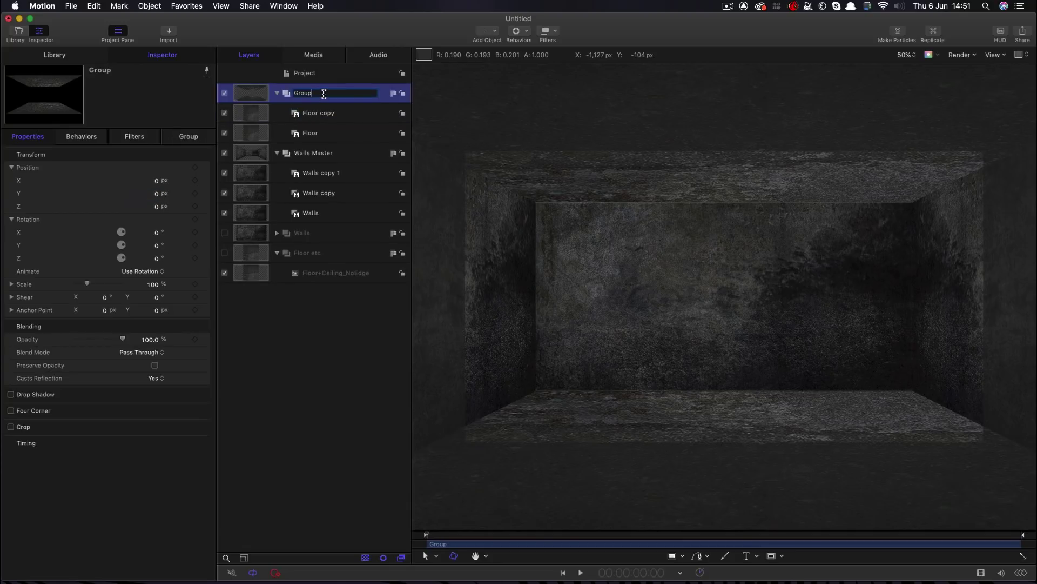
text(Floor ect M<aster)
key(Return)
Collapse and hide both master groups, and show the Floor etc source group
click(277, 93)
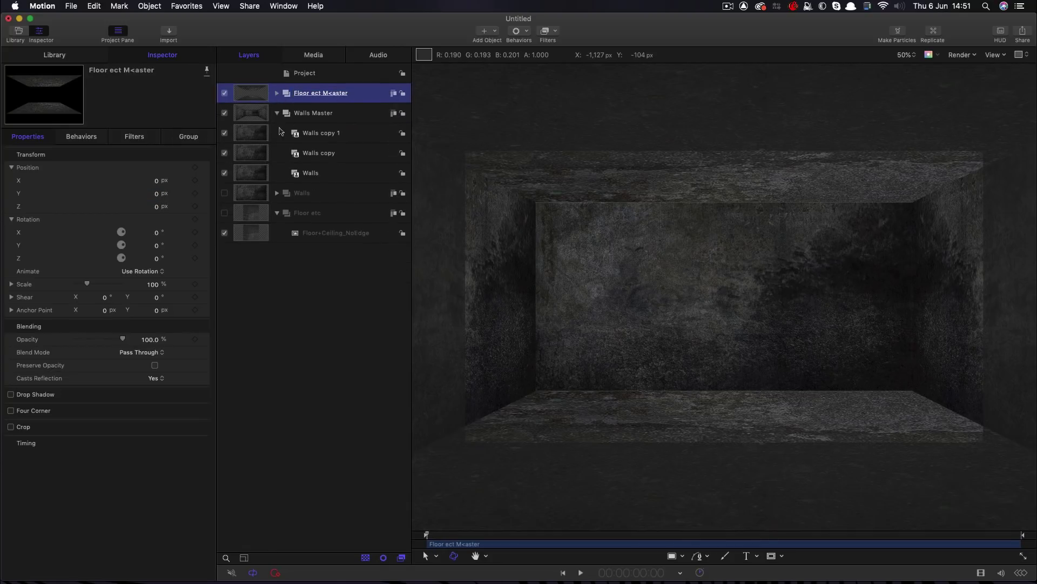
click(277, 113)
click(225, 93)
click(224, 113)
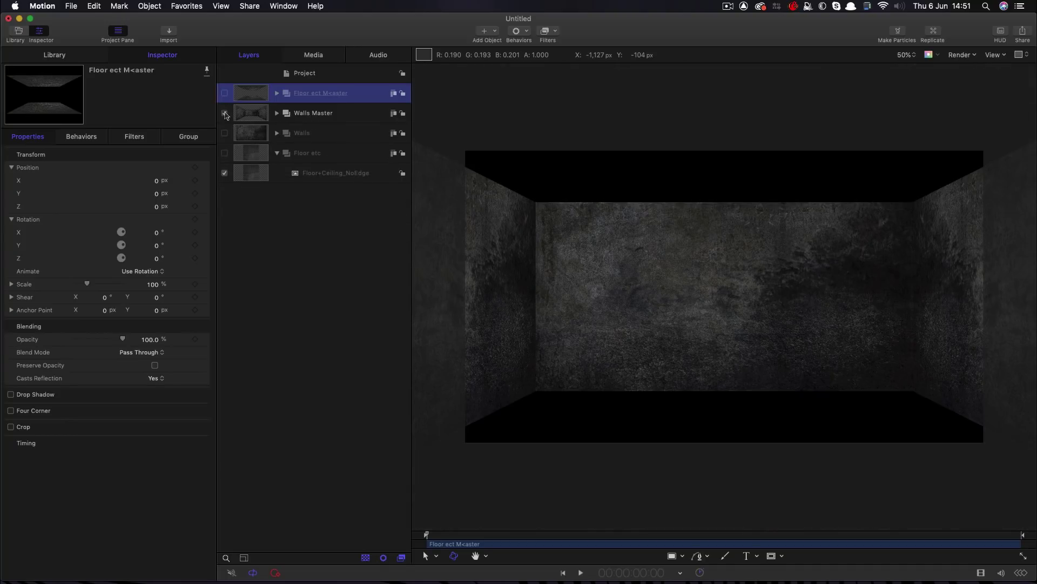
click(224, 154)
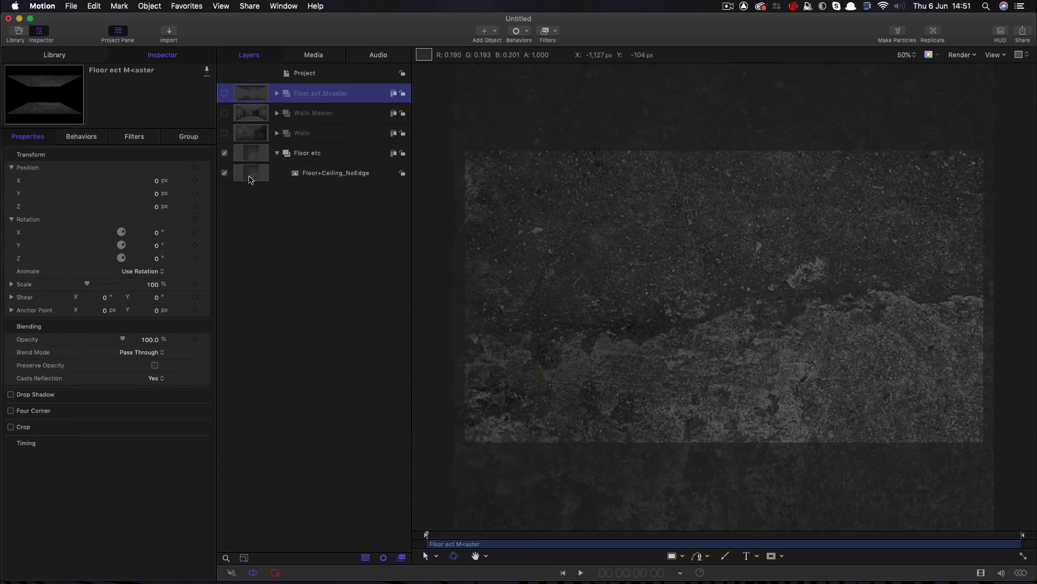
Draw a rectangle about 1758 px wide over the Floor+Ceiling_NoEdge image and reset its position to 0
click(251, 179)
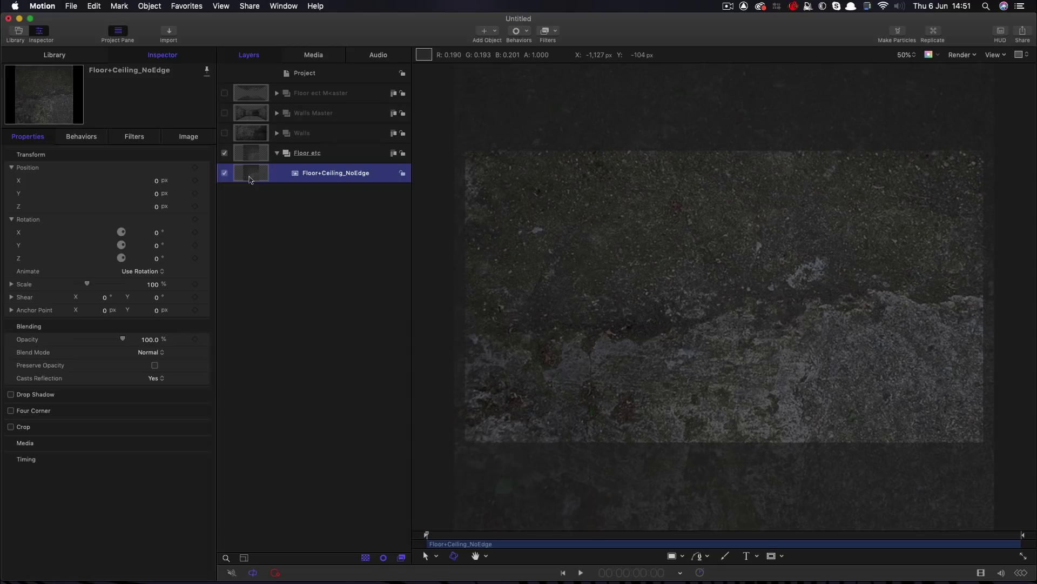
click(676, 557)
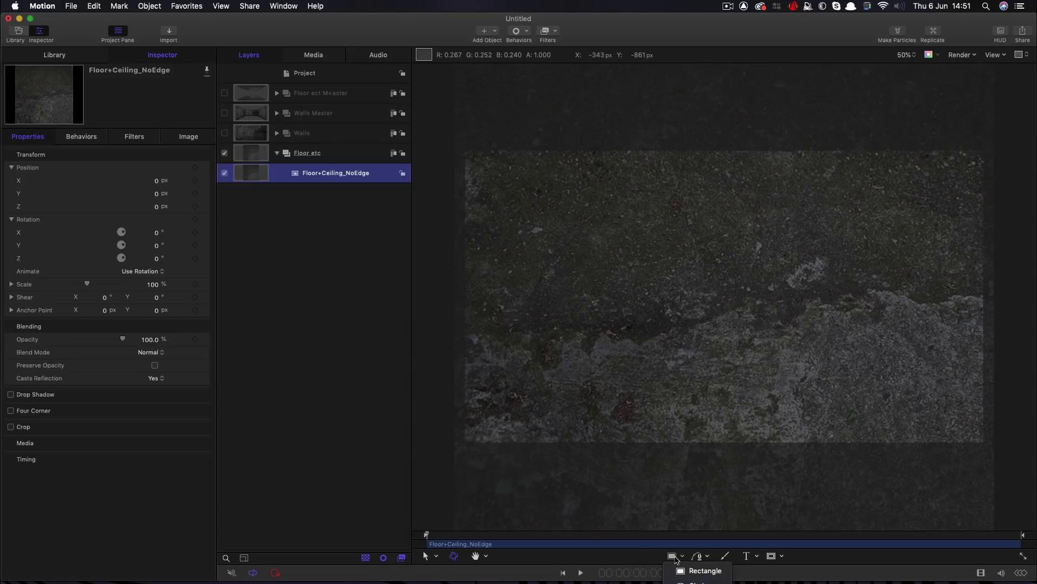
click(702, 570)
drag(491, 174, 788, 341)
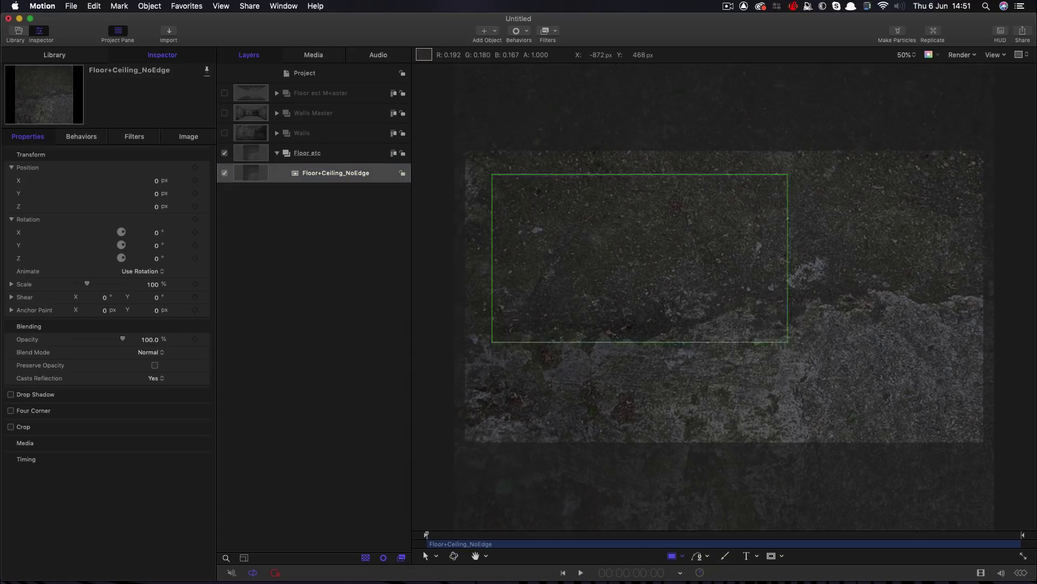
drag(878, 376, 969, 422)
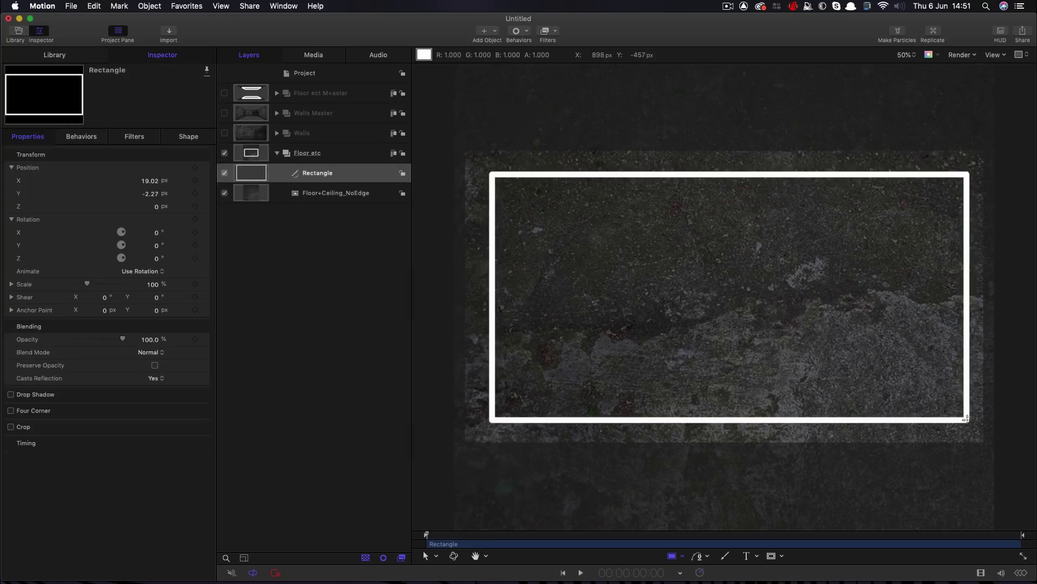
right_click(91, 154)
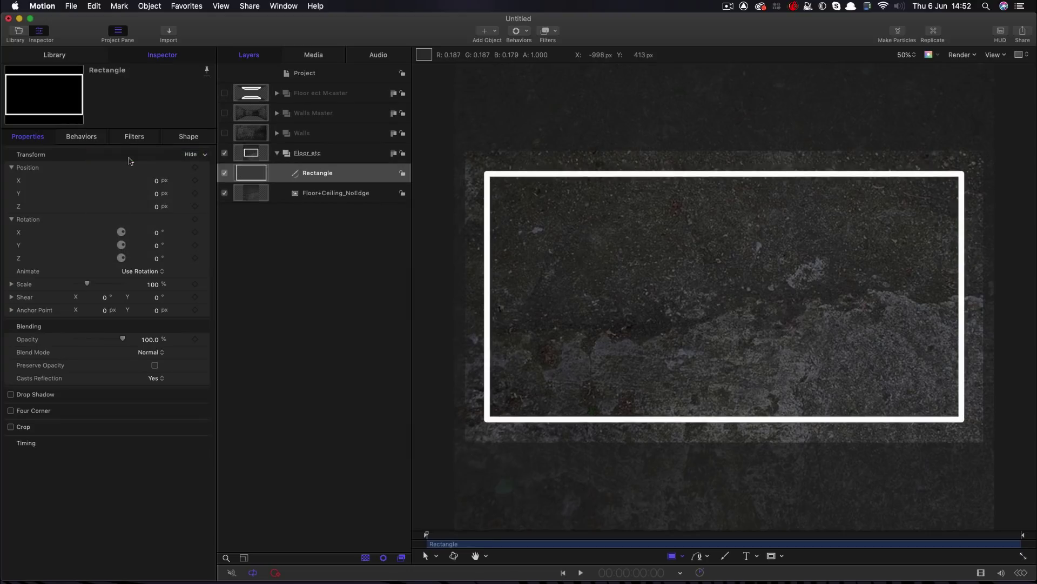
Set the rectangle's geometry size to 2000
click(187, 137)
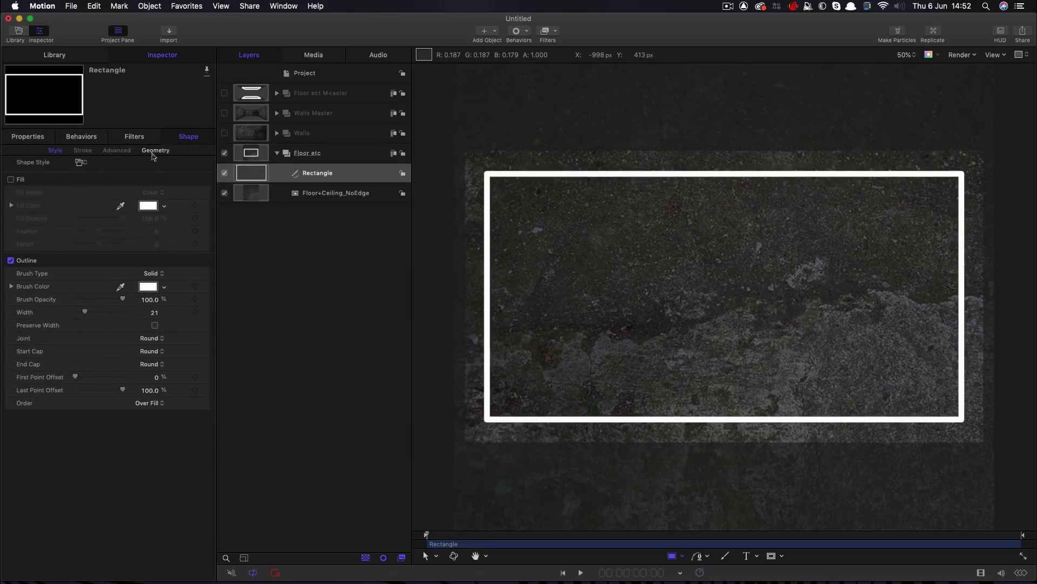
click(155, 151)
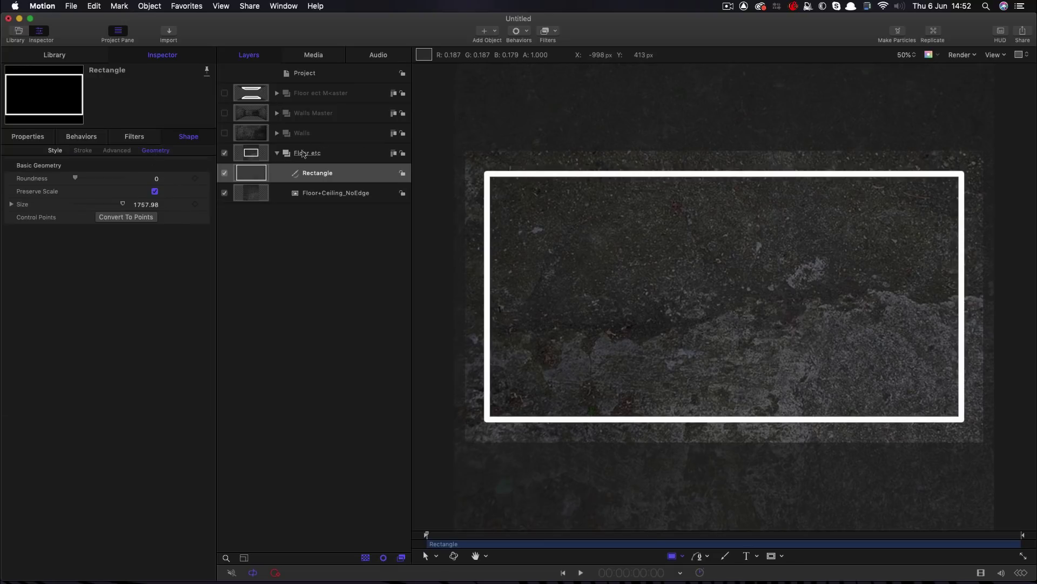
click(142, 204)
text(2000)
key(Return)
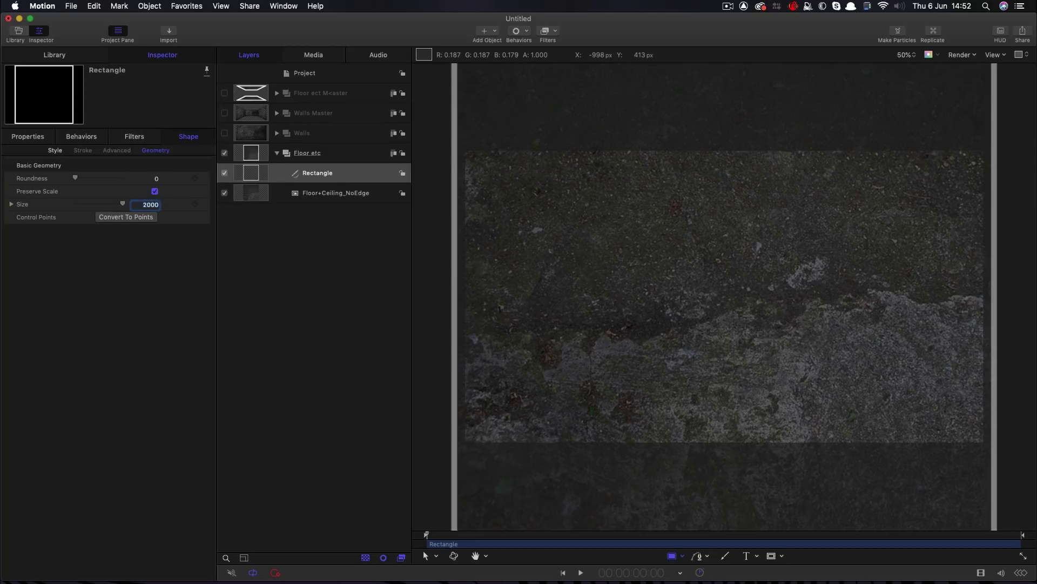
Change the rectangle's outline to a very dark grey brush color and set its width to 400
click(51, 150)
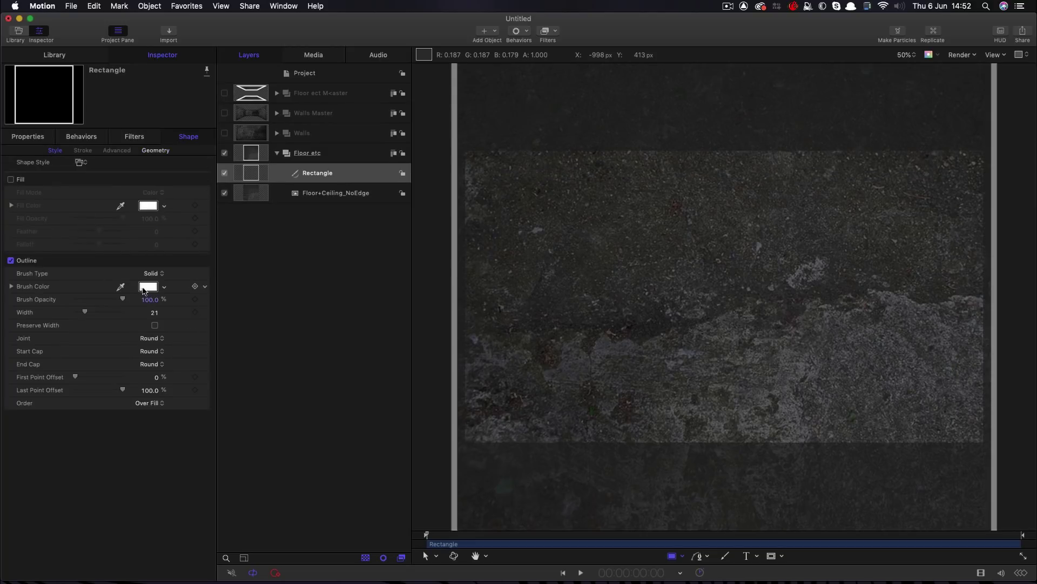
click(147, 287)
drag(389, 468, 393, 467)
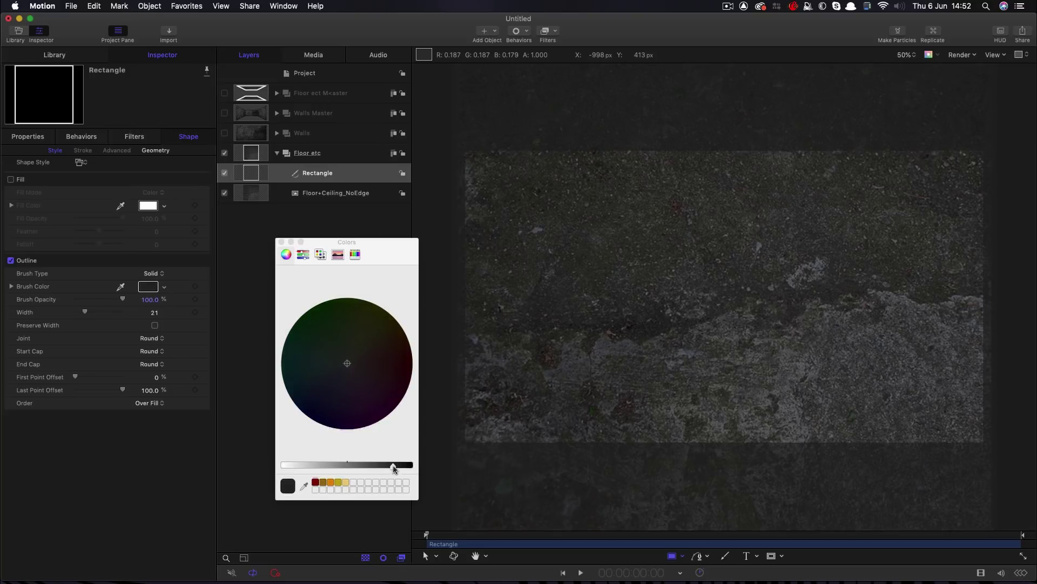
click(155, 315)
text(400)
key(Return)
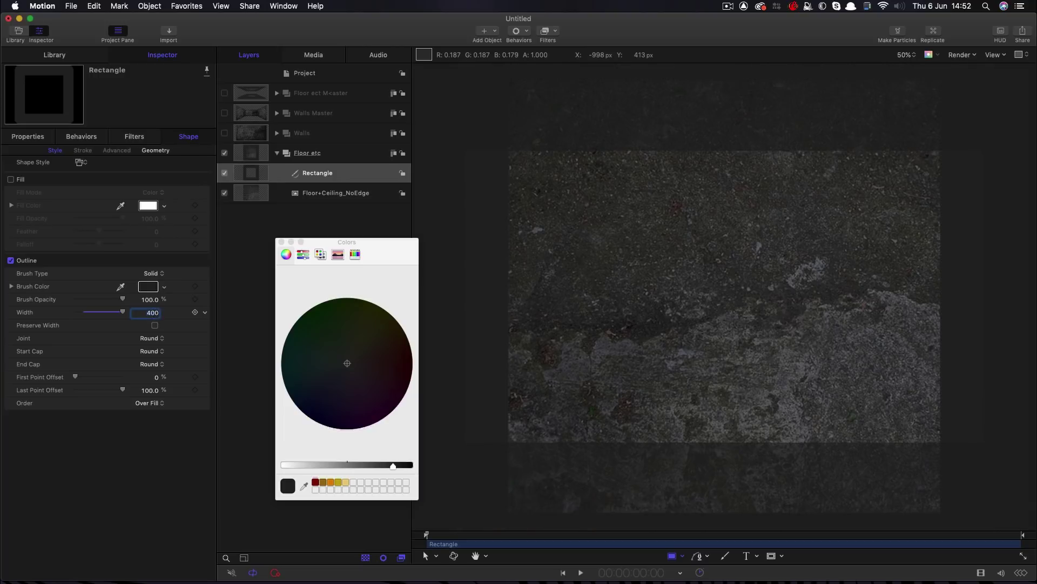
Set the rectangle's outline width to 40 and add a Gaussian Blur filter to it with an amount of 100
text(40)
key(Return)
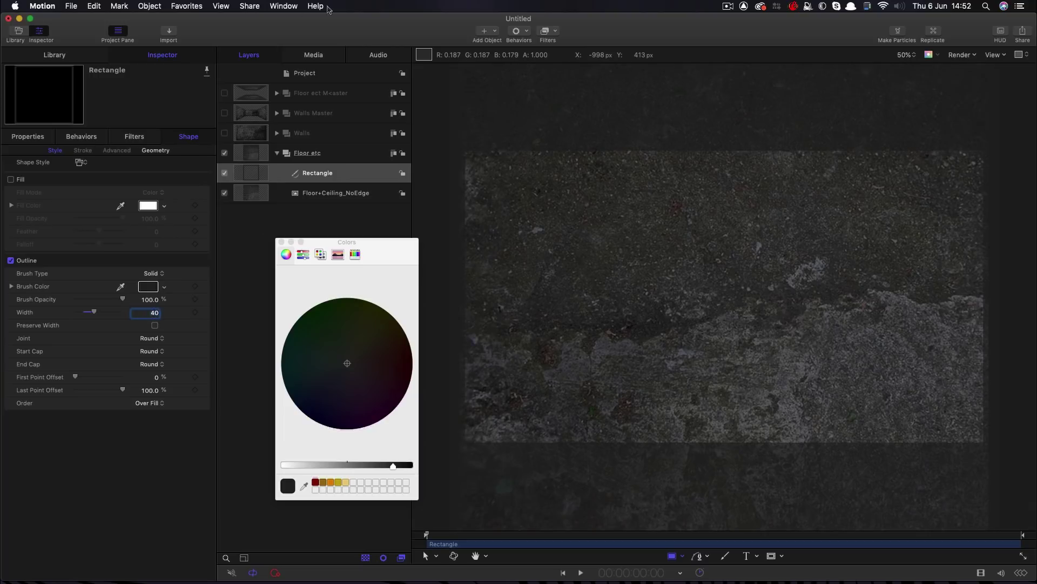
click(547, 31)
mouse_move(557, 52)
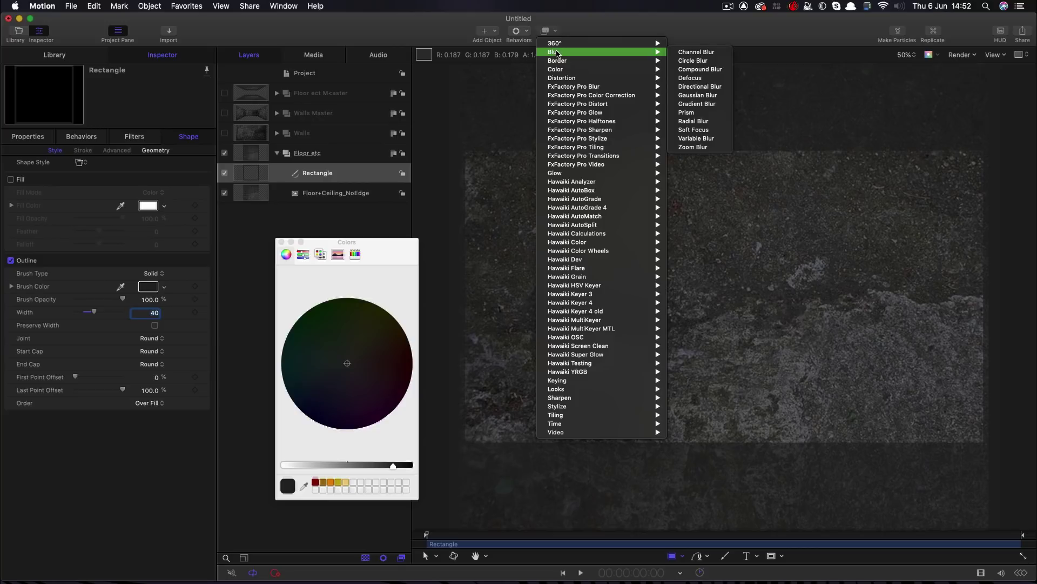
click(693, 97)
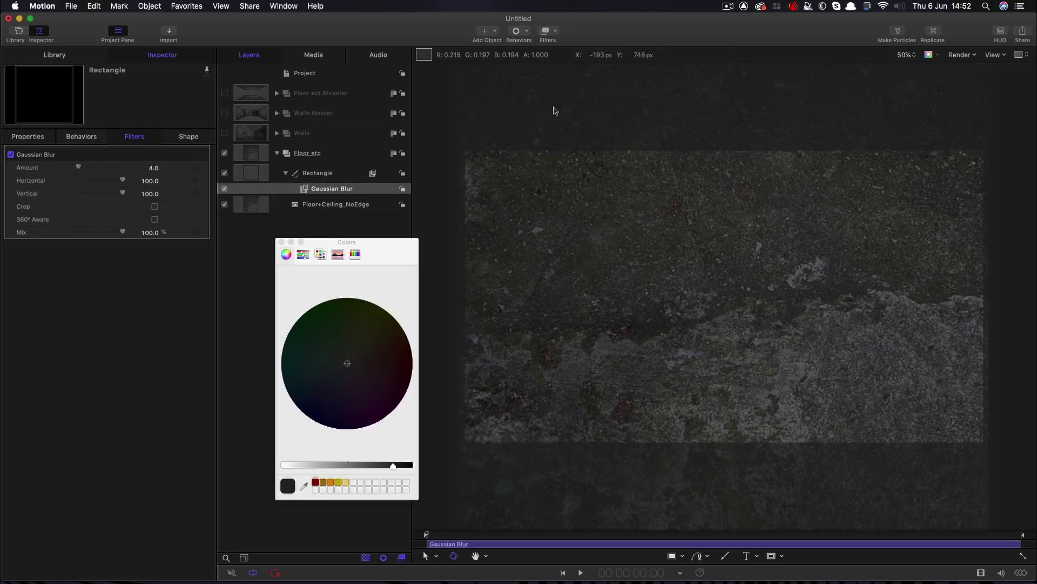
click(156, 171)
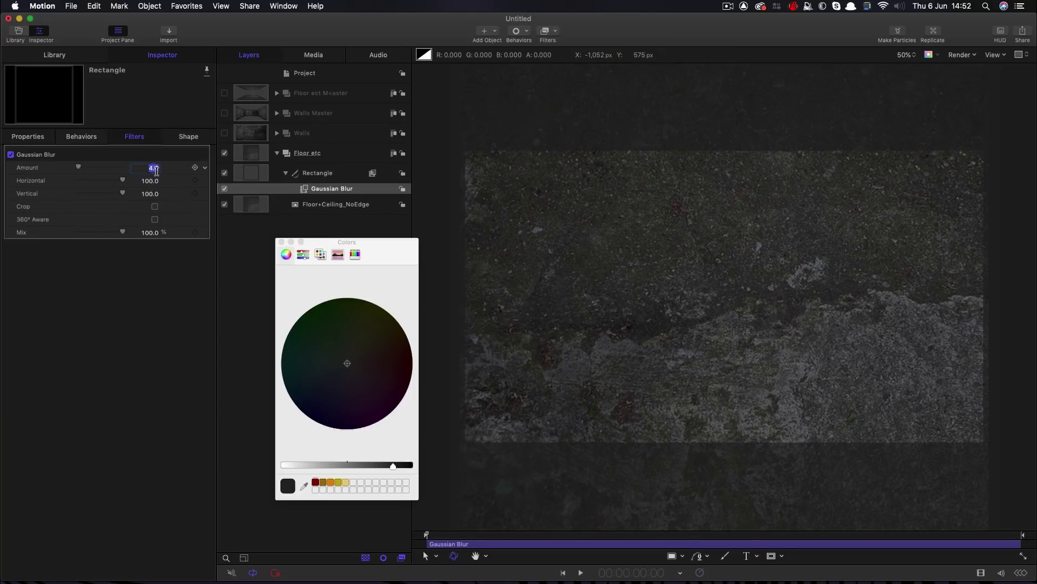
text(100)
key(Return)
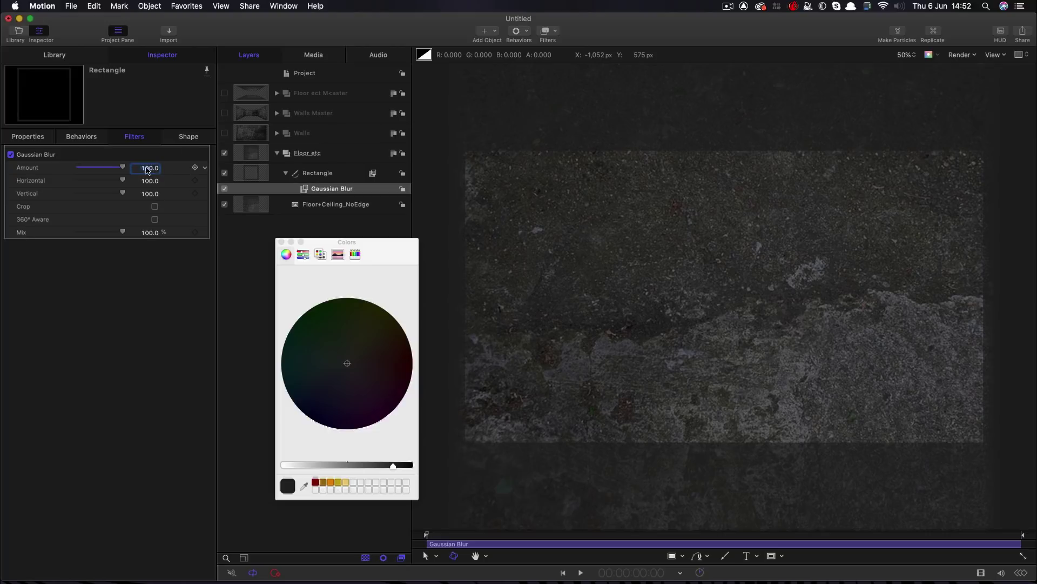
Show the Walls and Floor master groups again and toggle the rectangle's visibility to compare the room's edges
click(224, 113)
click(224, 93)
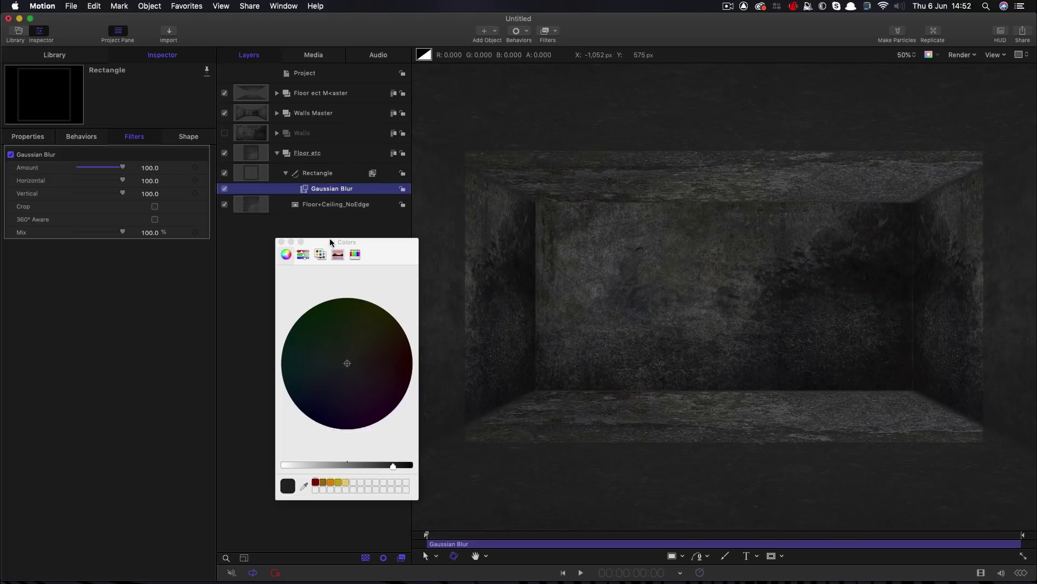
drag(324, 242, 339, 273)
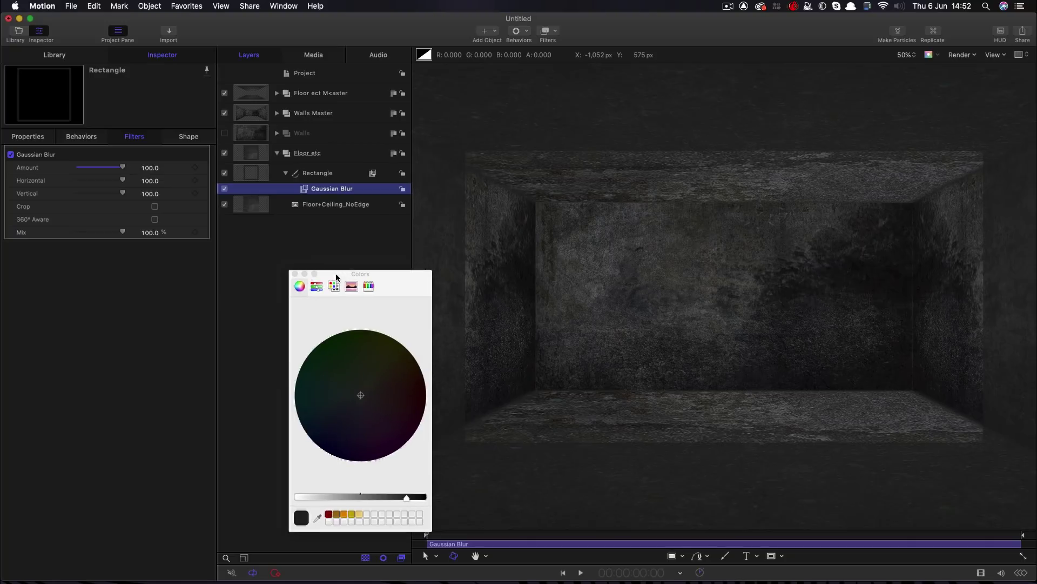
click(224, 173)
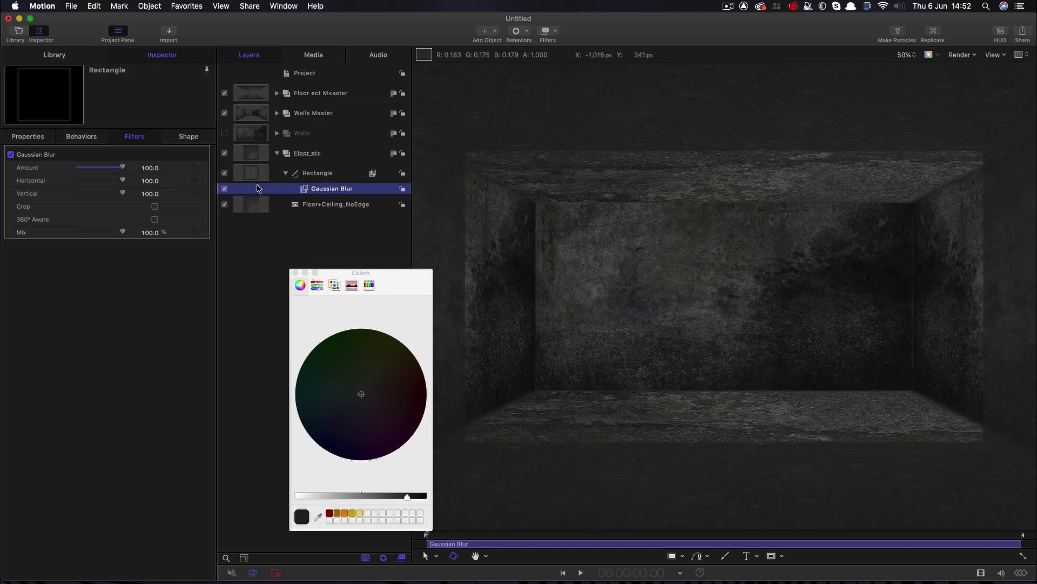
click(225, 173)
click(224, 173)
Expand the Walls source group and copy the blurred rectangle into it above Walls_NoEdge
click(277, 132)
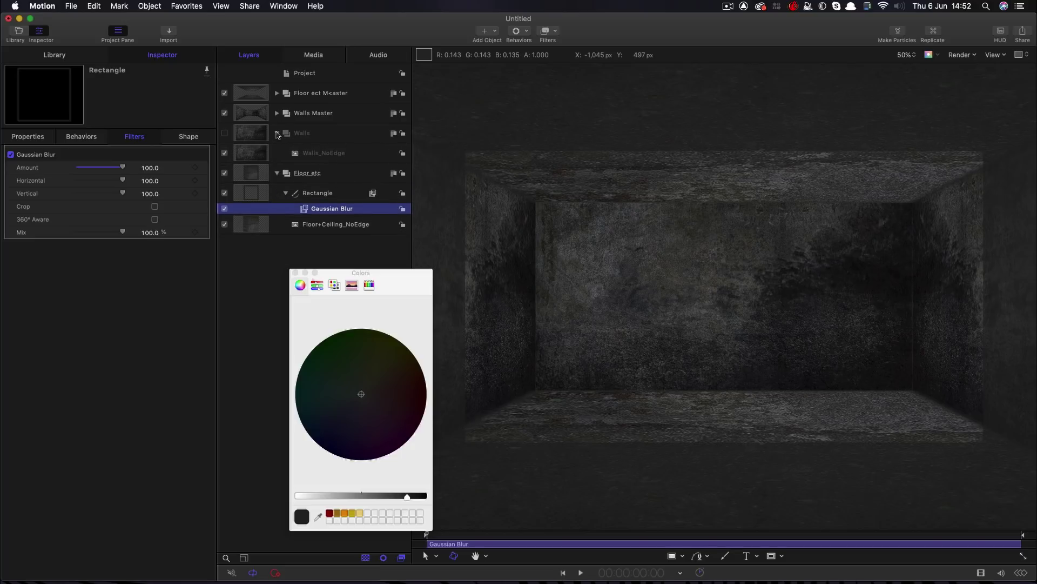
click(237, 194)
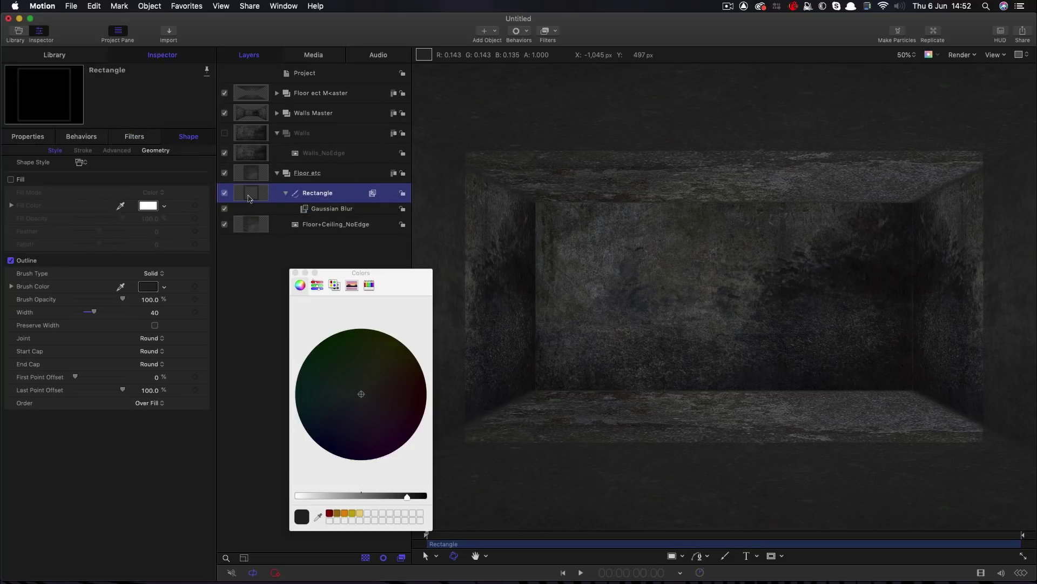
drag(248, 196, 247, 143)
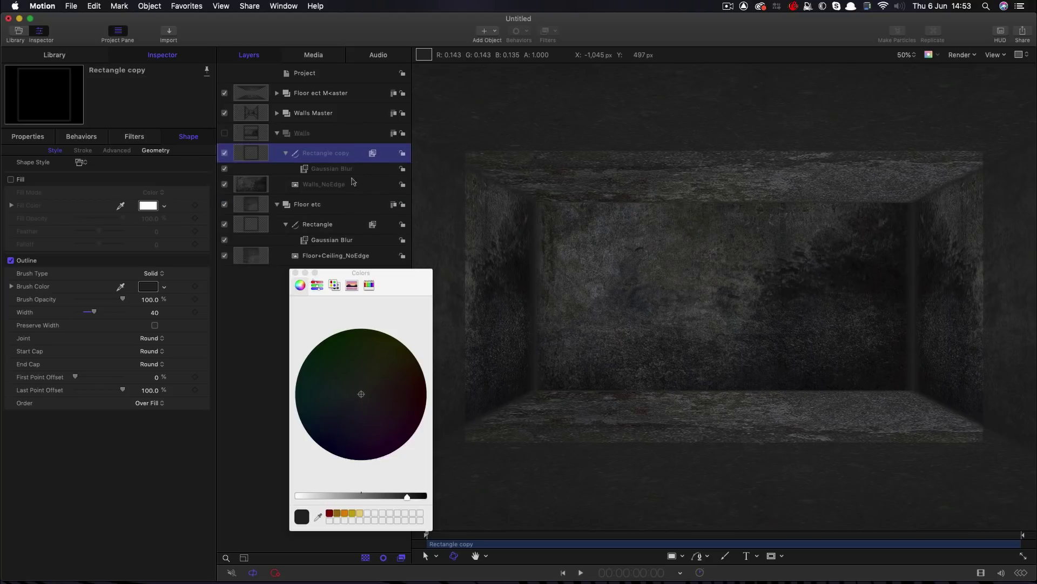
Set the copied rectangle's geometry height to 1000, keeping its width at 2000, and close the color picker
click(155, 151)
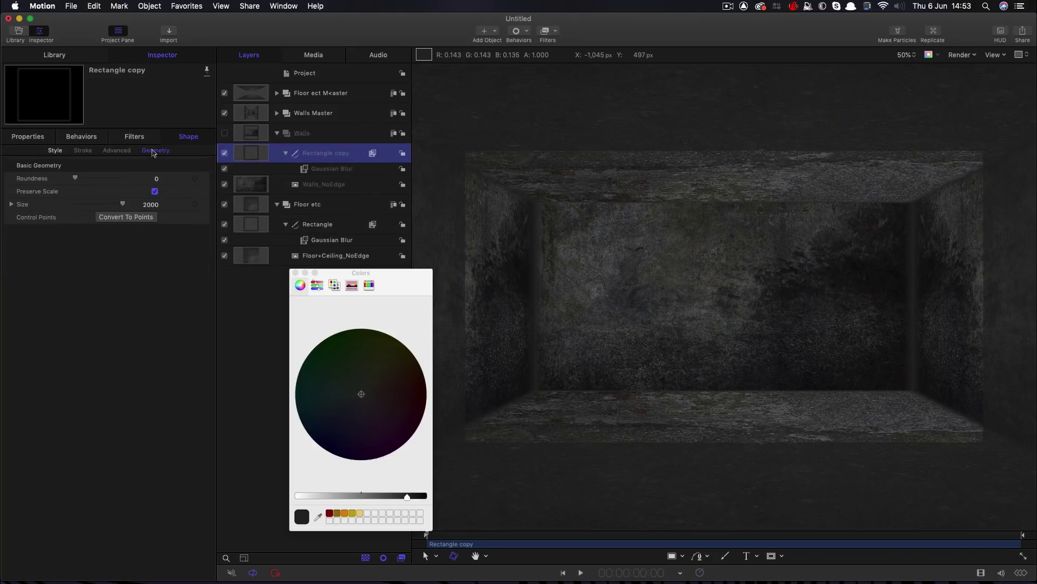
click(11, 204)
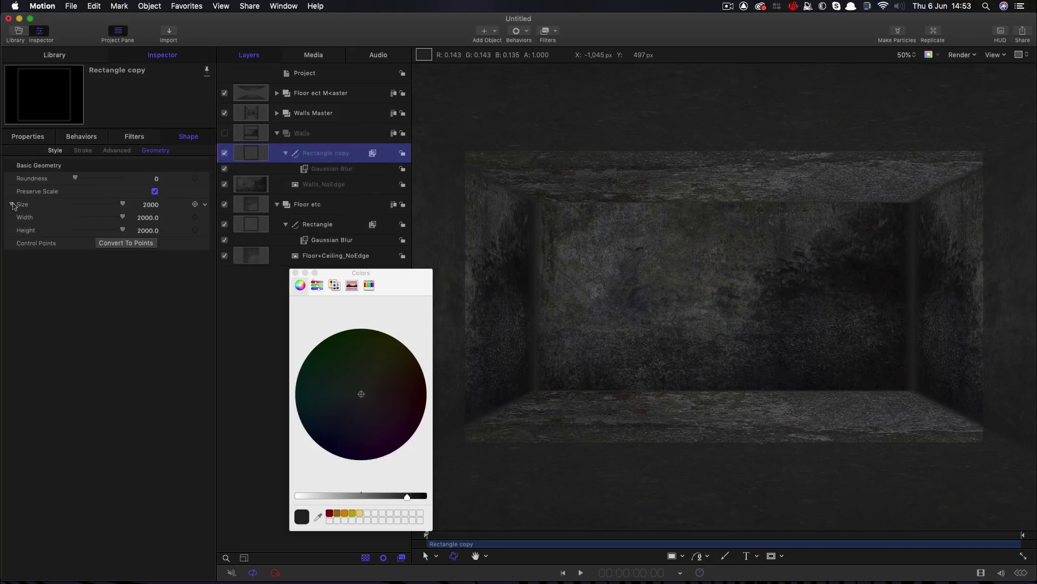
click(148, 230)
text(1000)
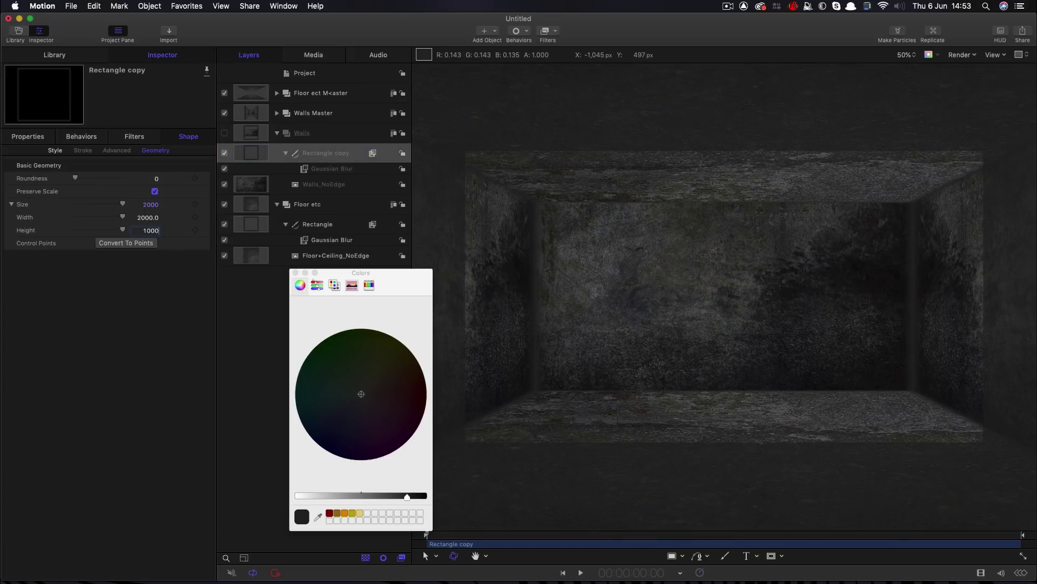
key(Return)
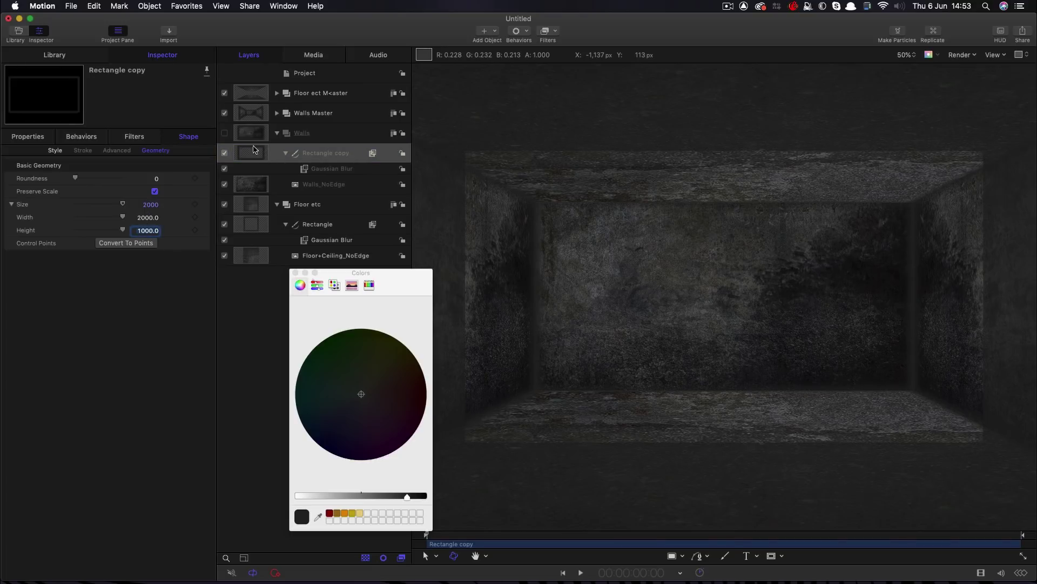
click(296, 273)
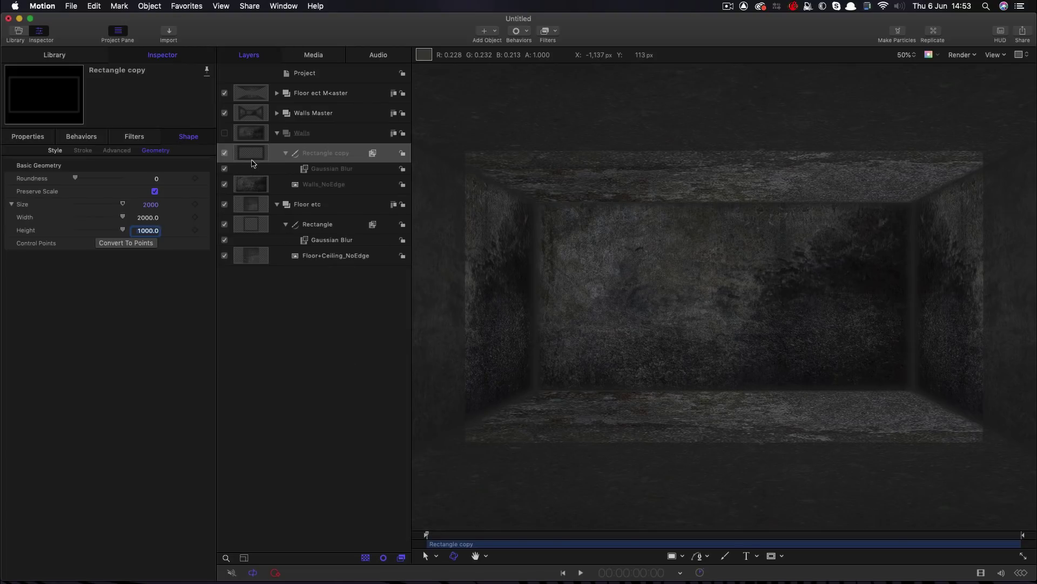
Select both rectangles together and darken their outline brush color to near black
super+click(251, 227)
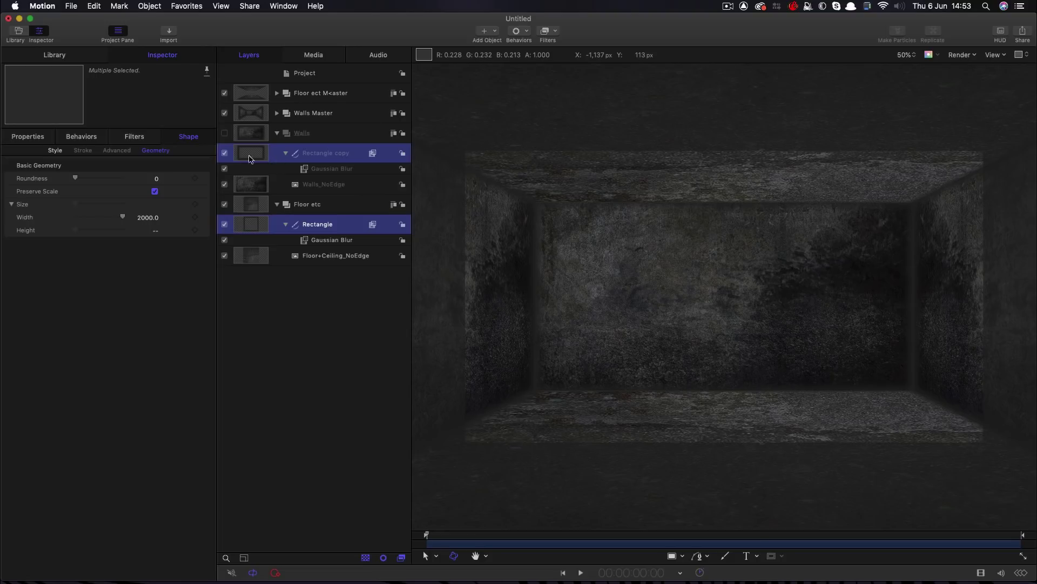
click(47, 153)
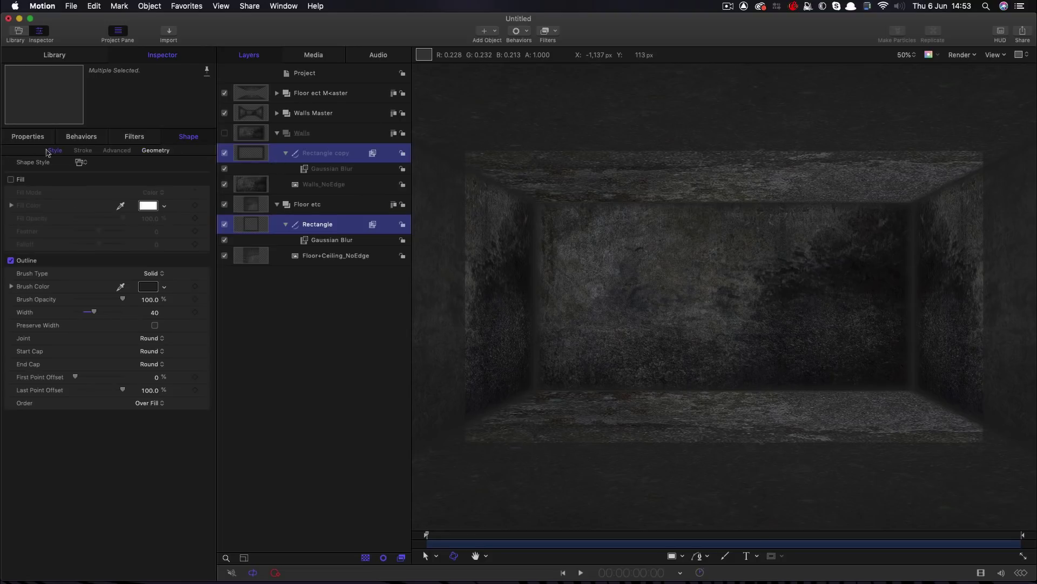
click(148, 288)
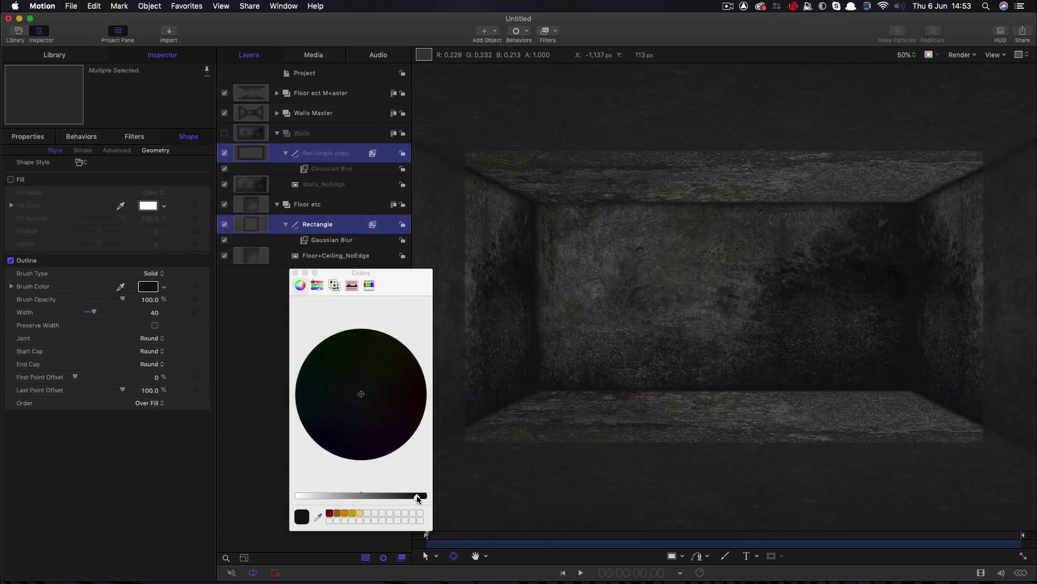
click(295, 273)
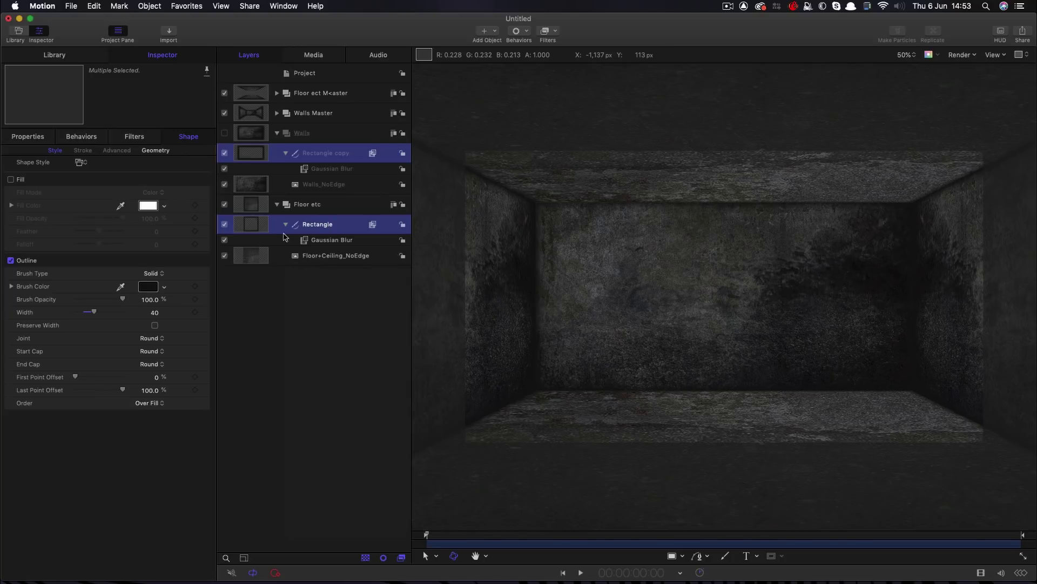
Toggle both edge rectangles off and on to compare the room with and without darkened edges
click(225, 155)
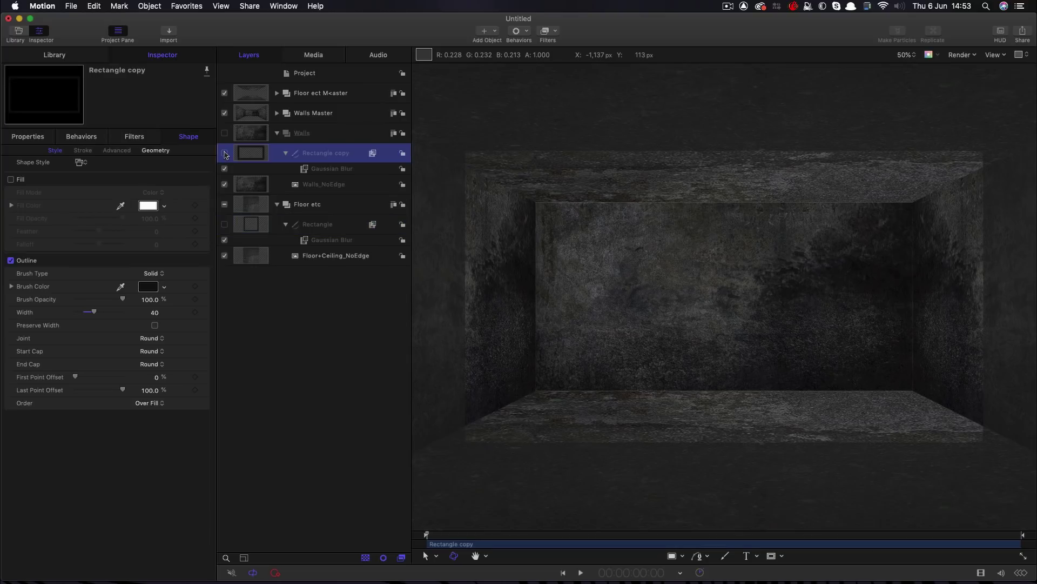
click(225, 154)
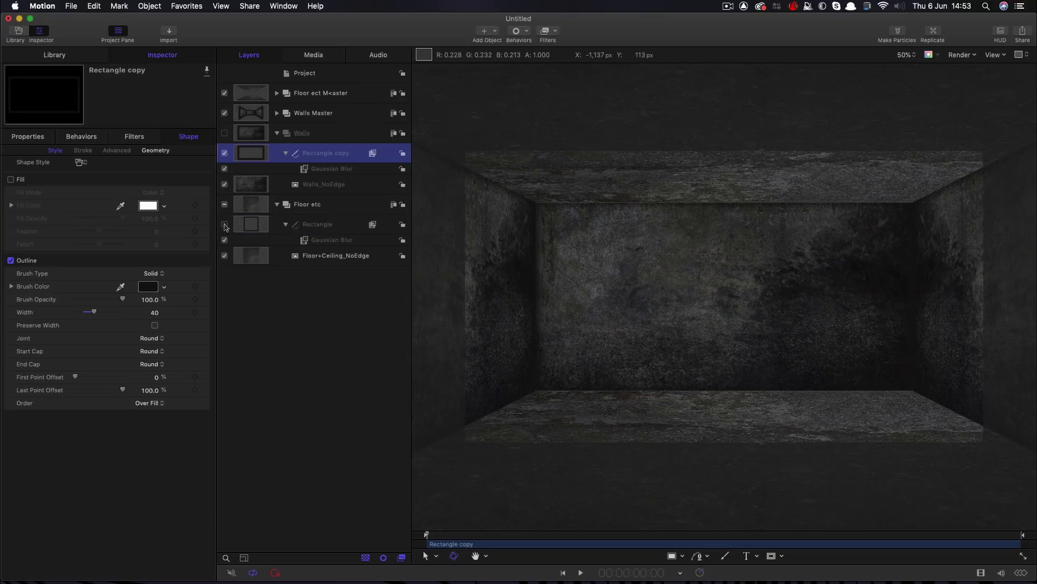
click(225, 224)
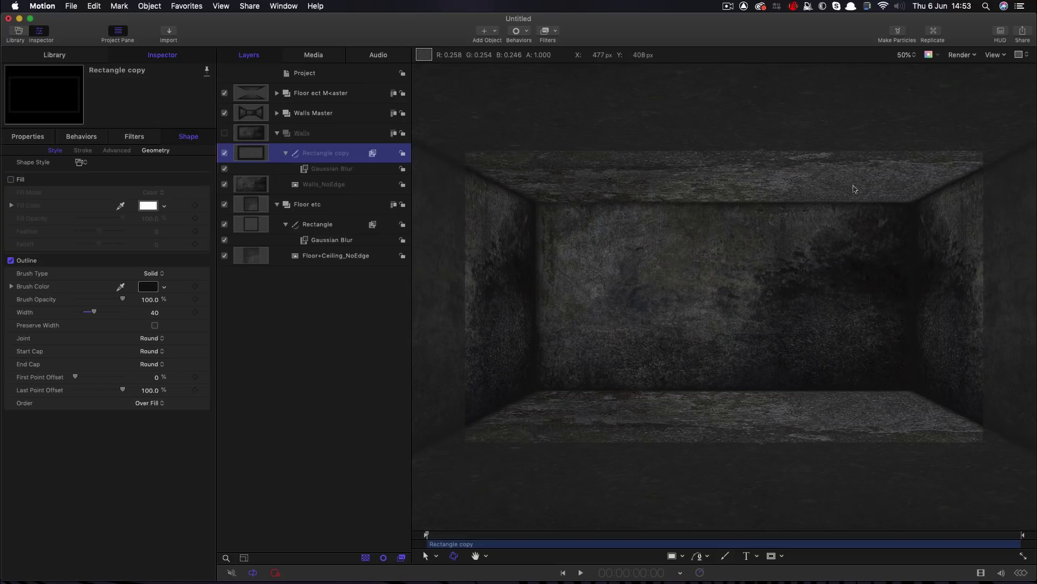
Collapse the Walls and Floor etc source groups and hide the Floor etc group
click(277, 133)
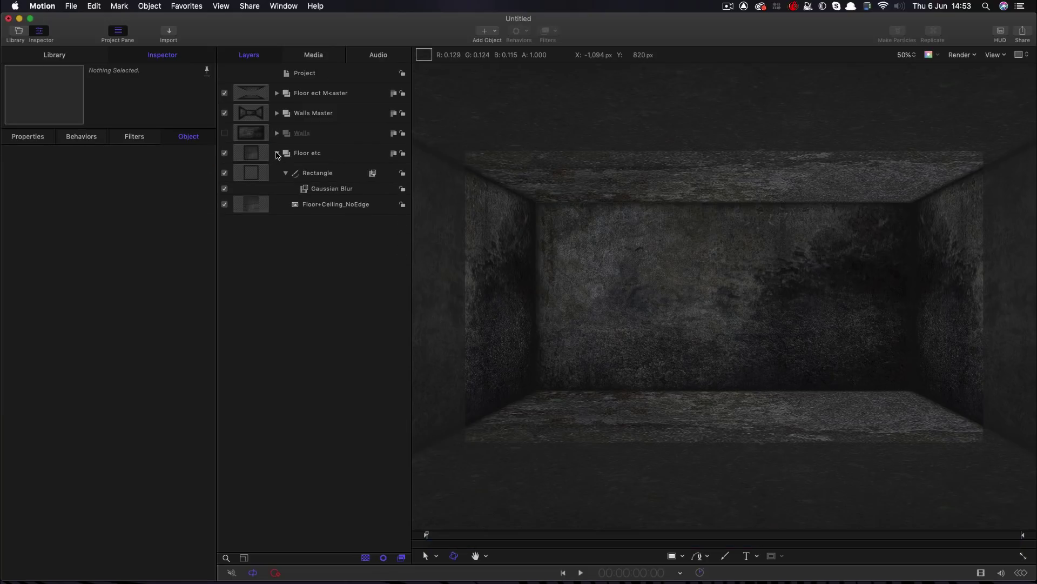
click(277, 153)
click(225, 153)
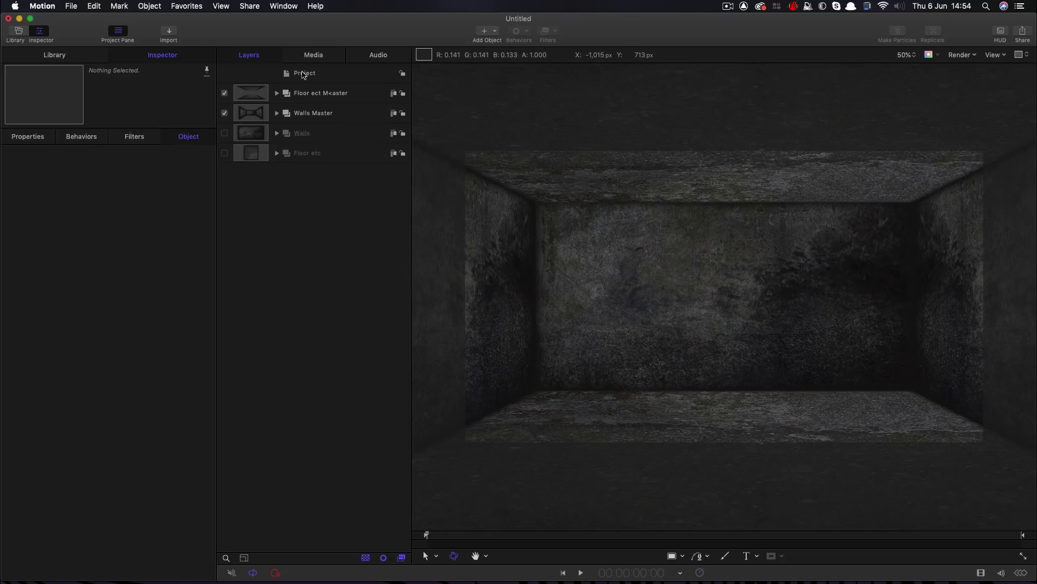
Add a new group at the project level and create the text "LIGHT" in it
click(303, 74)
click(150, 6)
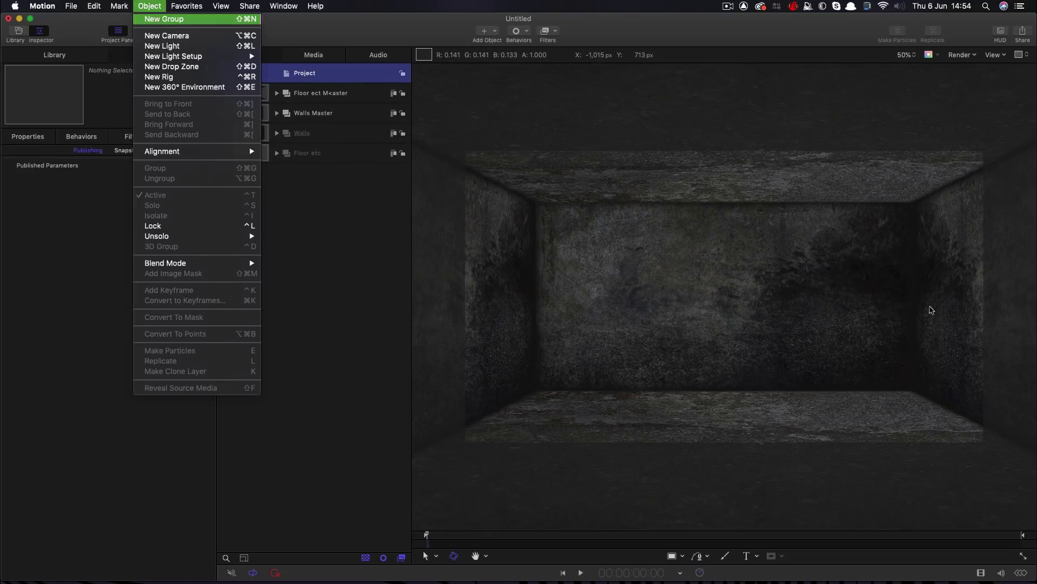
click(157, 19)
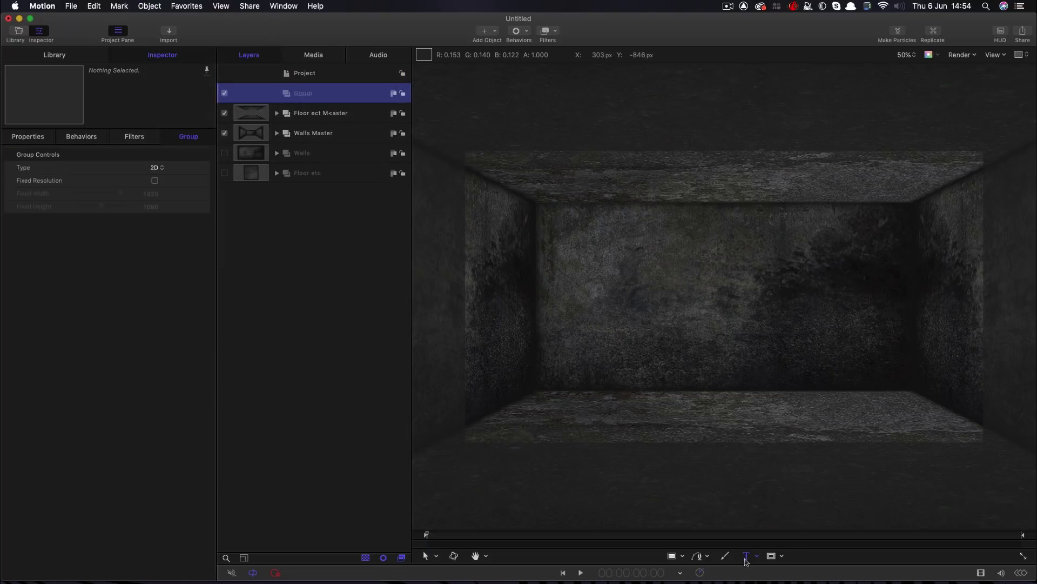
click(614, 275)
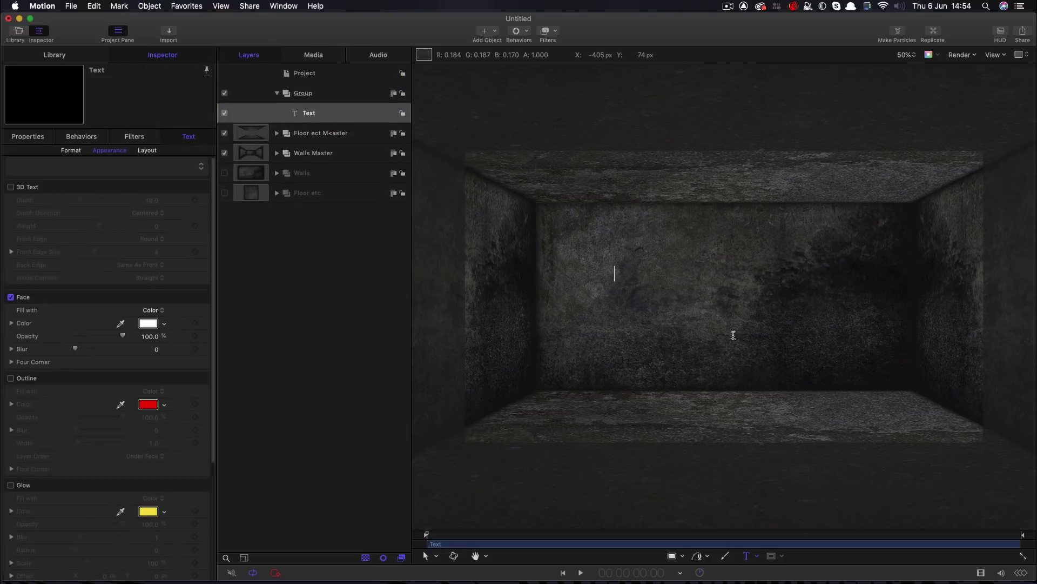
text(LIGHT)
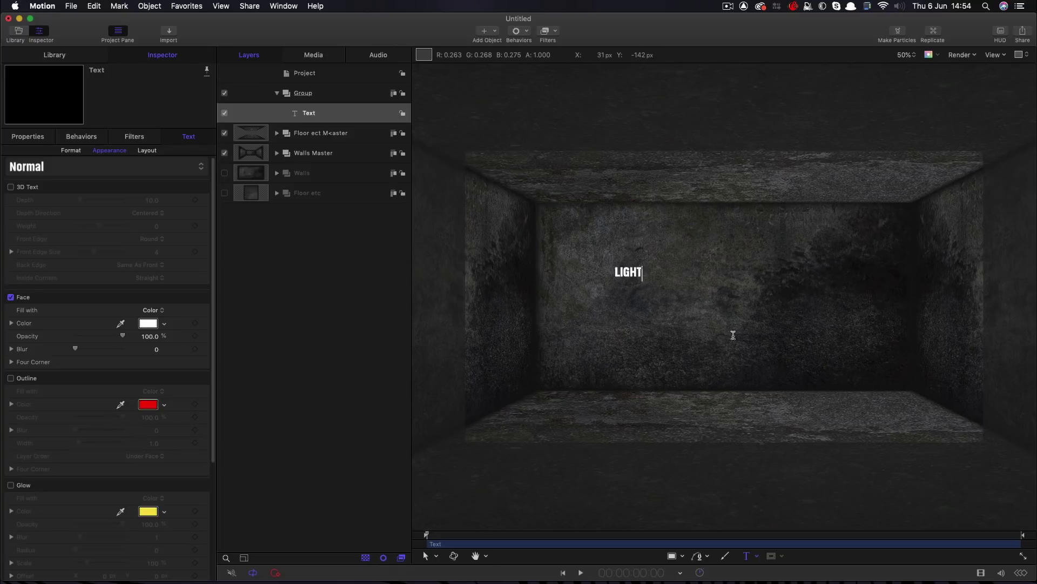
Center-align the LIGHT text and set its font size to 400
click(78, 151)
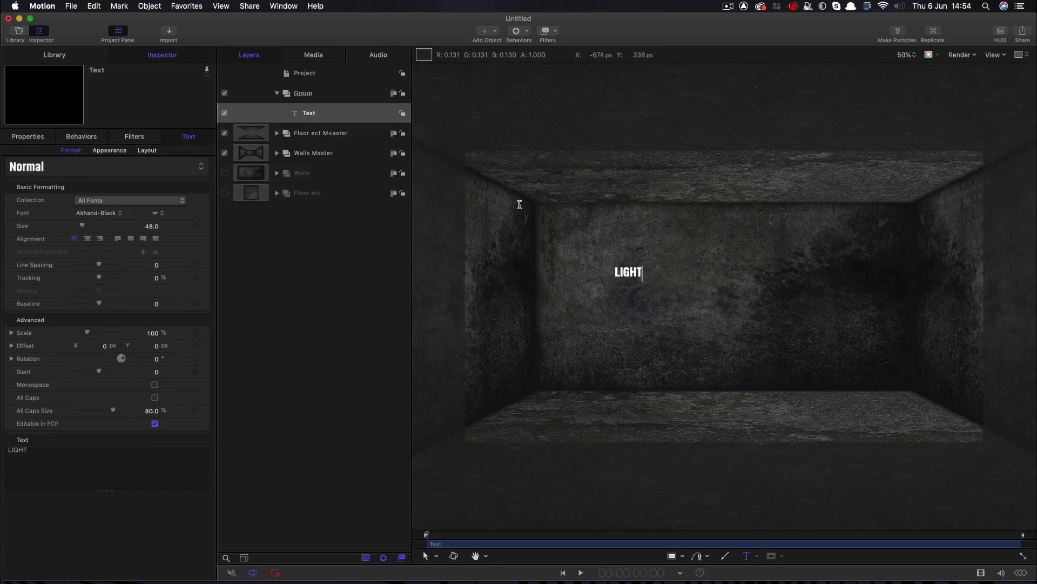
click(87, 238)
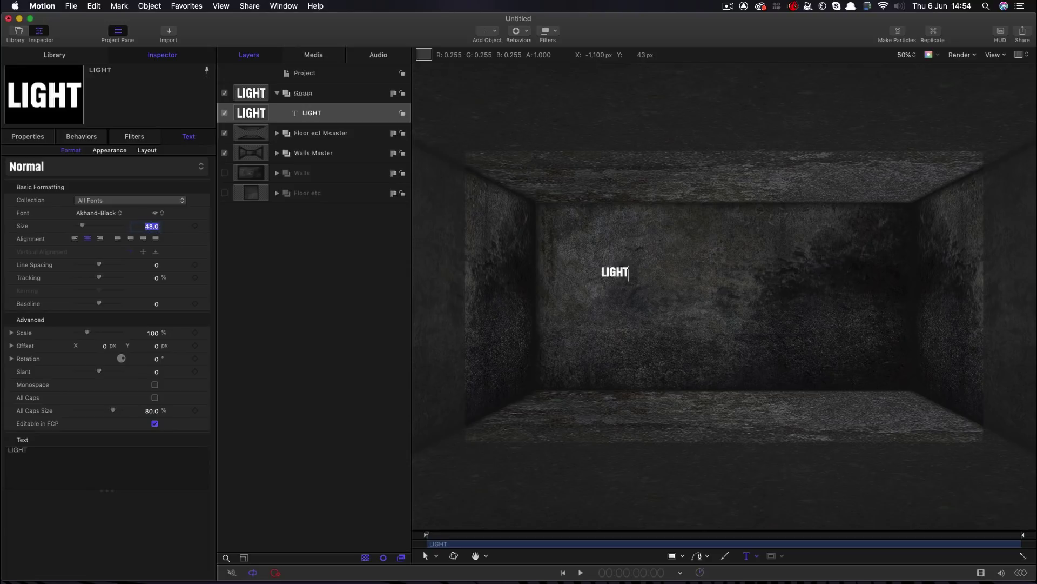
text(400)
key(Return)
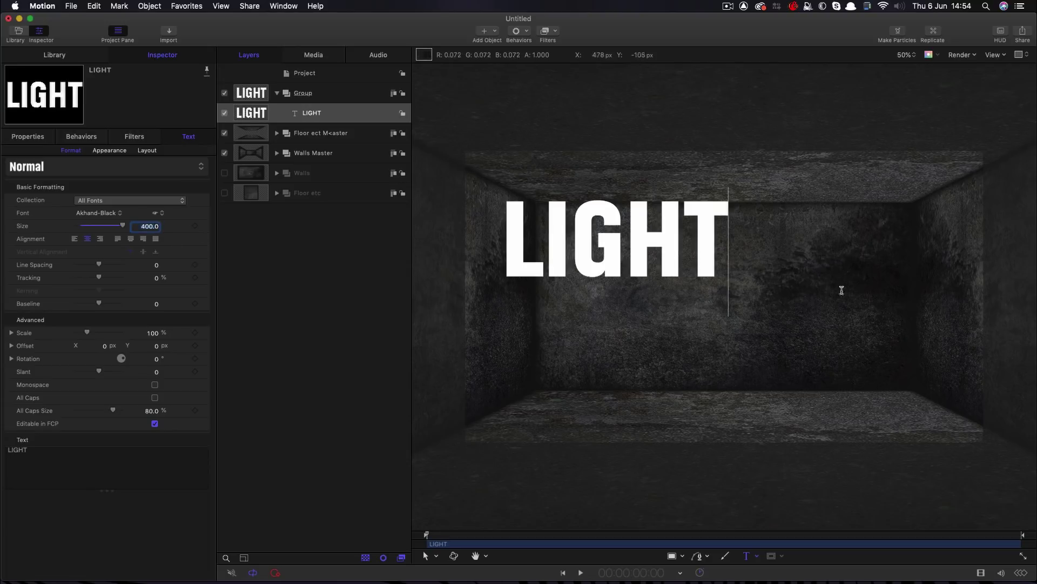
Reset the LIGHT text's position to 0 and return to its text format settings
click(47, 140)
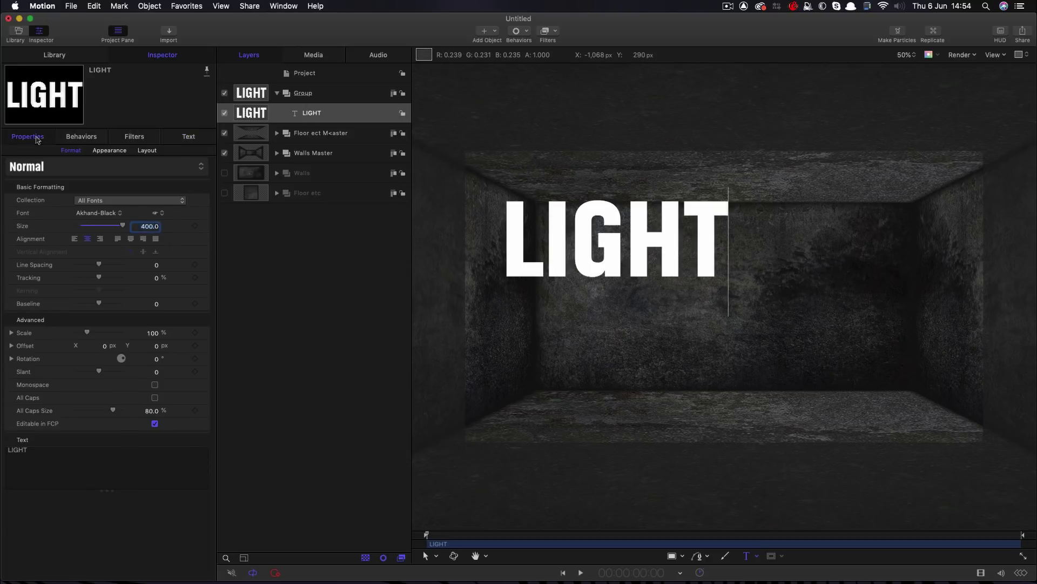
right_click(124, 171)
click(110, 156)
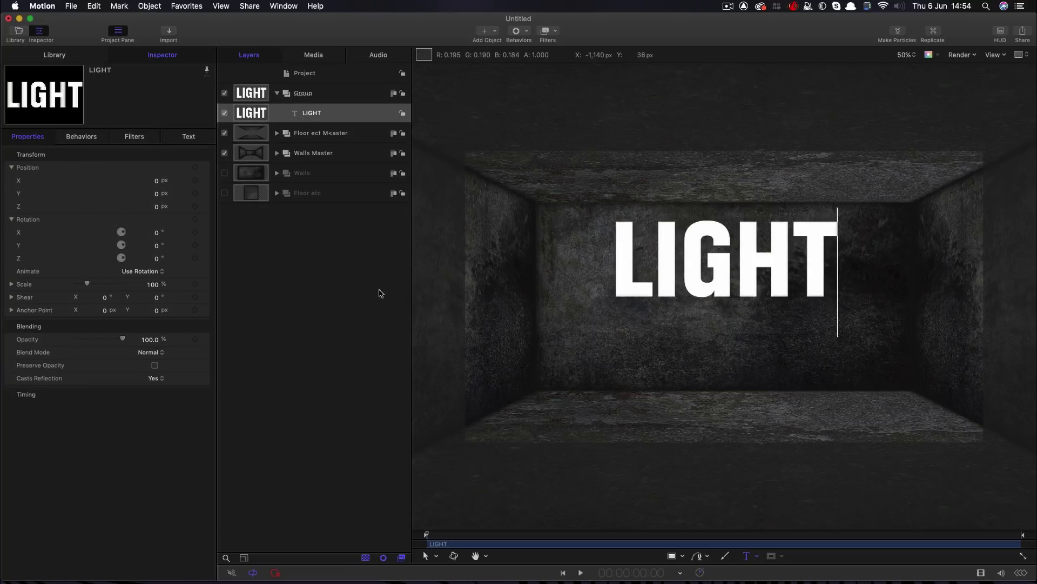
click(191, 135)
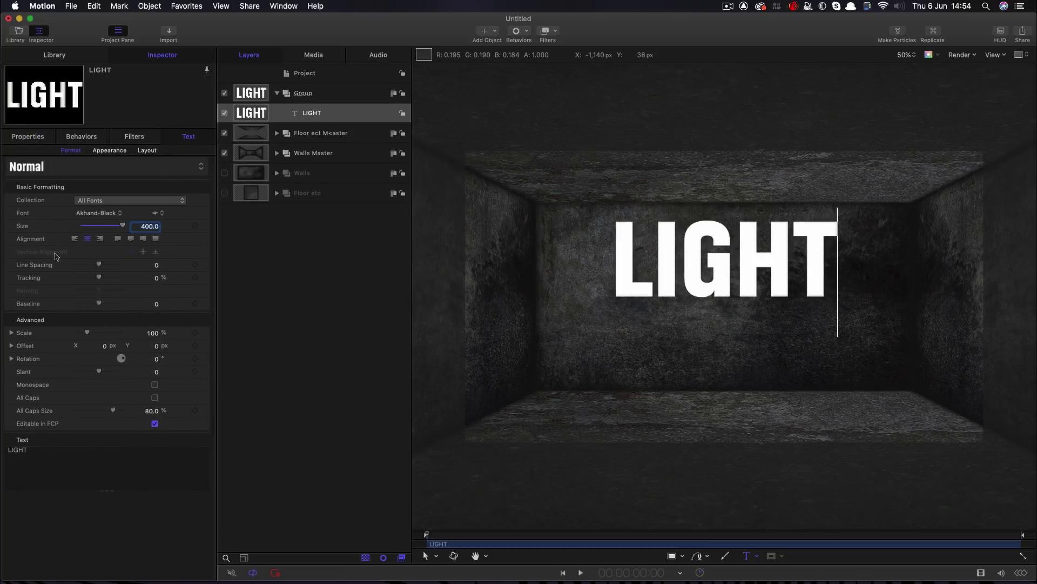
Set the LIGHT text's baseline to -100 and its opacity to 20%, leaving text editing when done
click(157, 304)
text(-100)
key(Return)
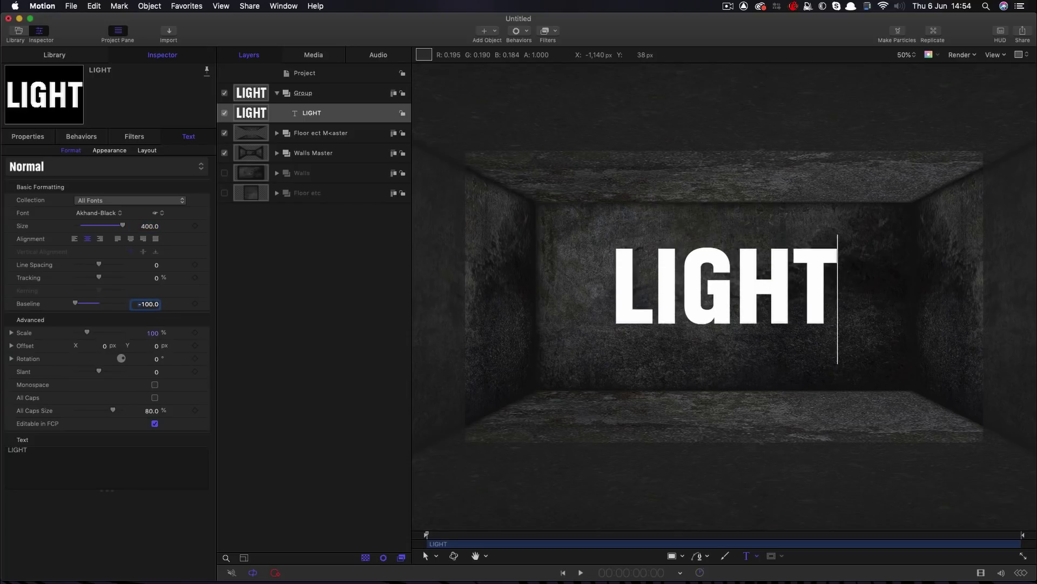
click(33, 137)
click(150, 339)
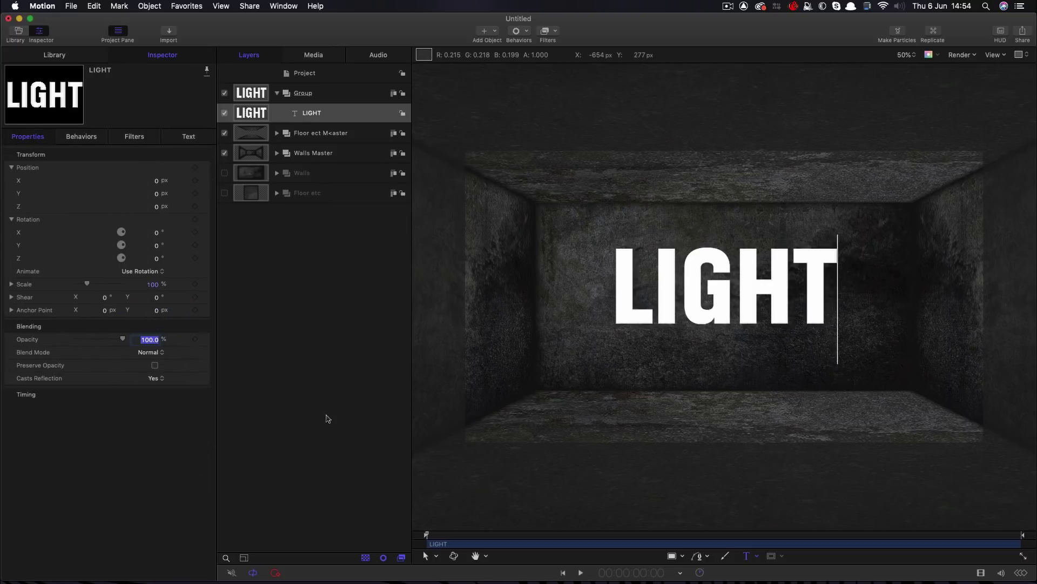
text(20)
key(Return)
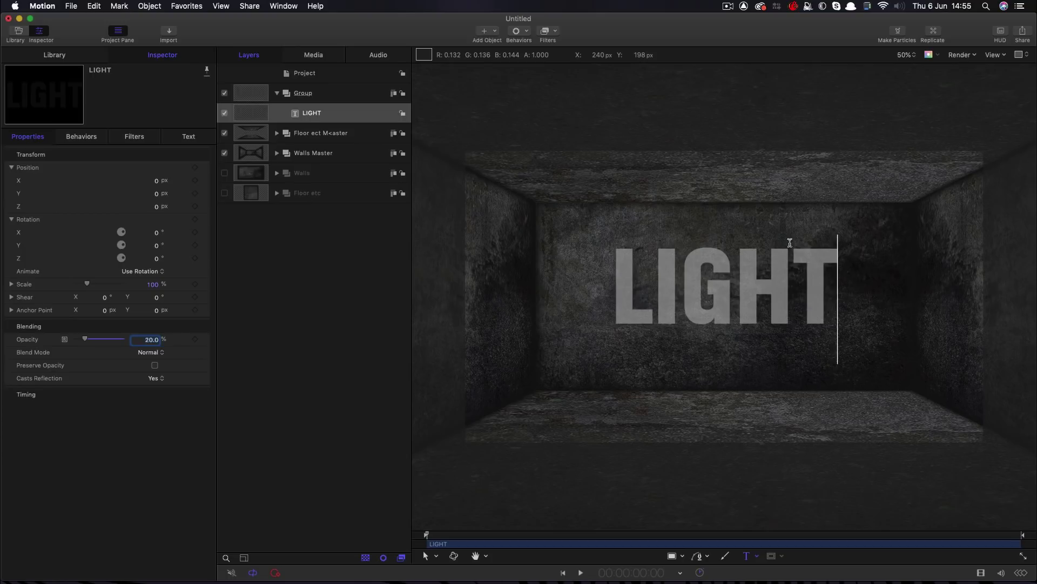
click(425, 556)
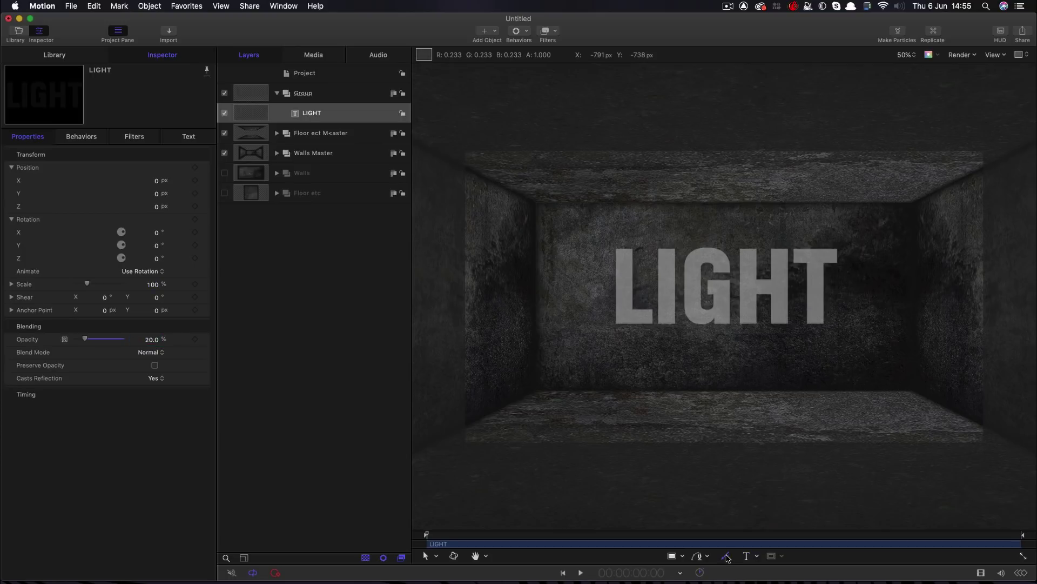
Trace each letter of the LIGHT text with its own white paint stroke, 20 pixels wide
click(726, 556)
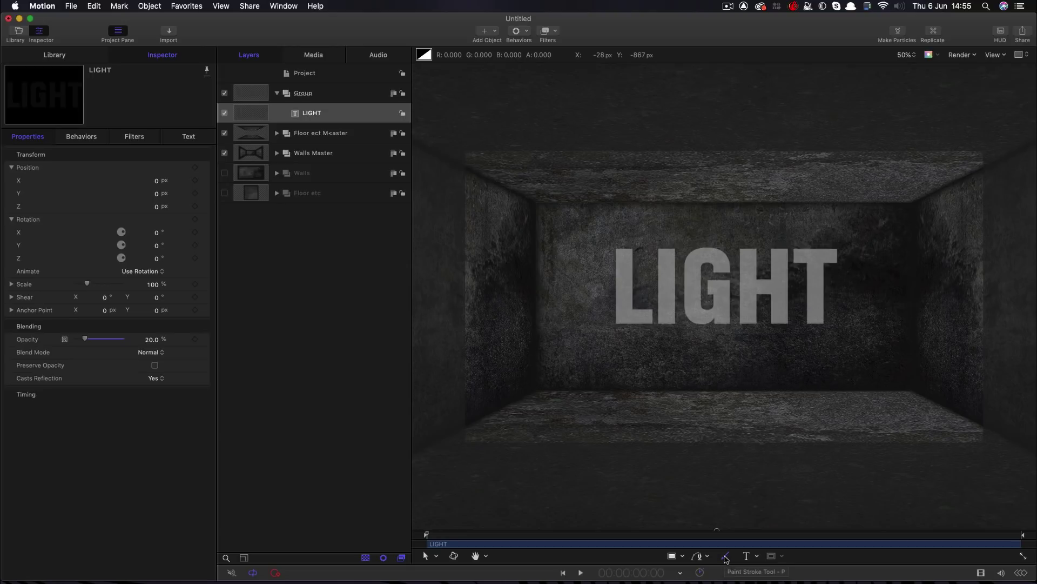
click(1000, 32)
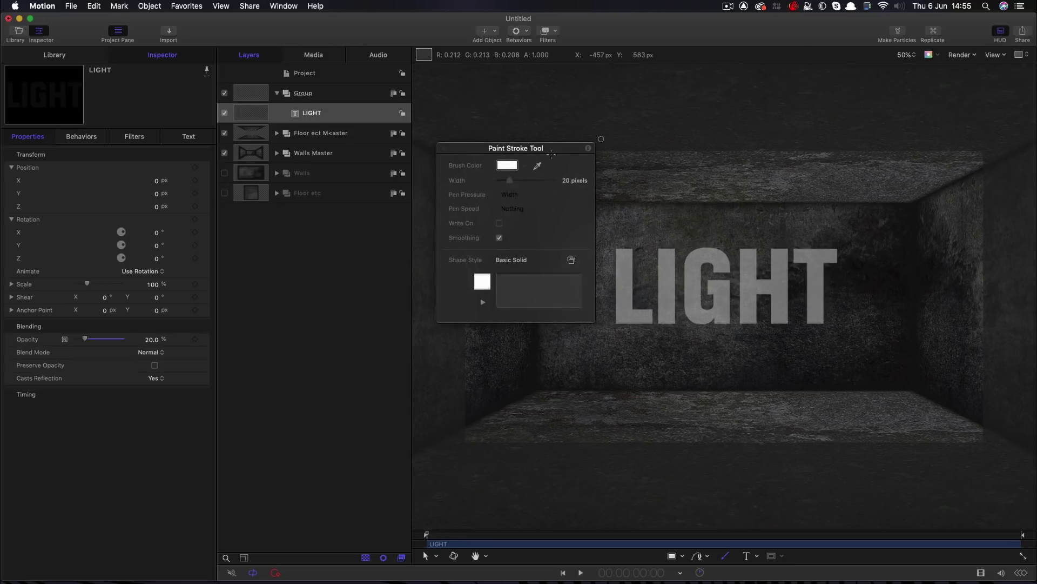
mouse_move(538, 142)
mouse_down()
mouse_move(562, 183)
mouse_move(394, 234)
mouse_up()
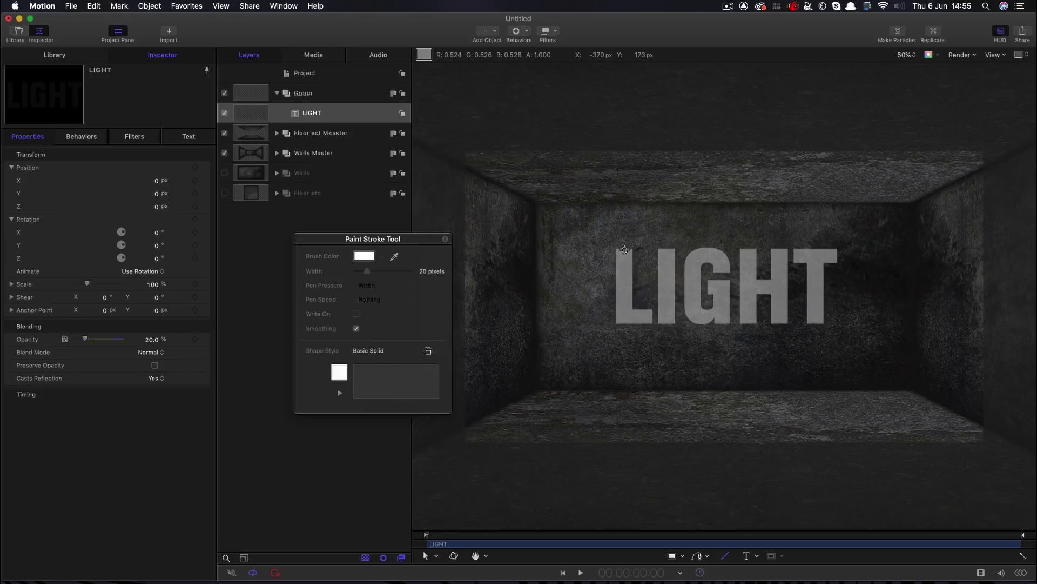
mouse_move(624, 251)
mouse_down()
mouse_move(623, 321)
mouse_move(655, 319)
mouse_up()
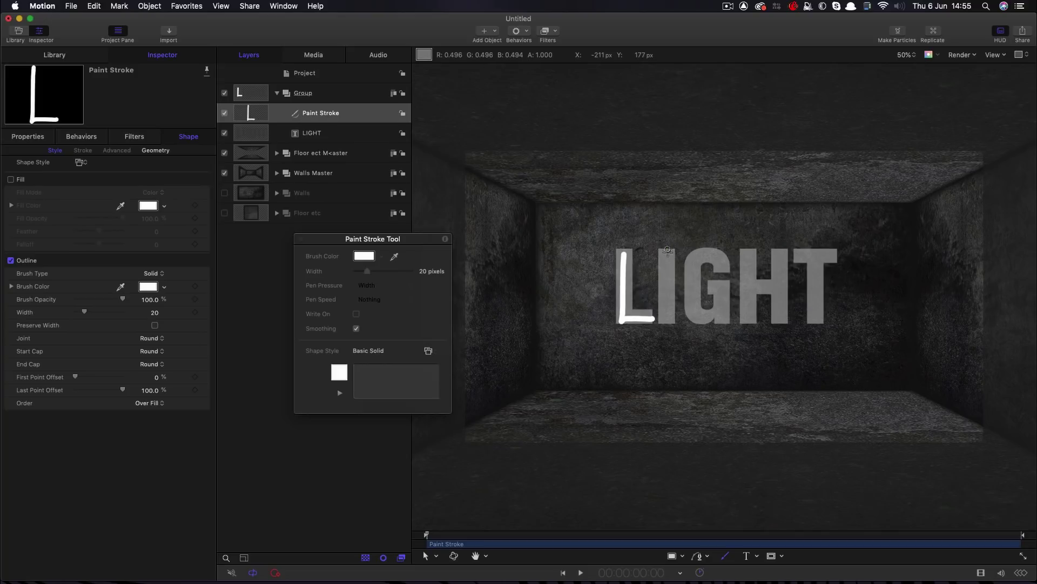
drag(668, 250, 664, 323)
mouse_move(726, 271)
mouse_down()
mouse_move(719, 251)
mouse_move(699, 248)
mouse_move(687, 274)
mouse_move(697, 322)
mouse_move(712, 322)
mouse_move(728, 298)
mouse_move(711, 287)
mouse_up()
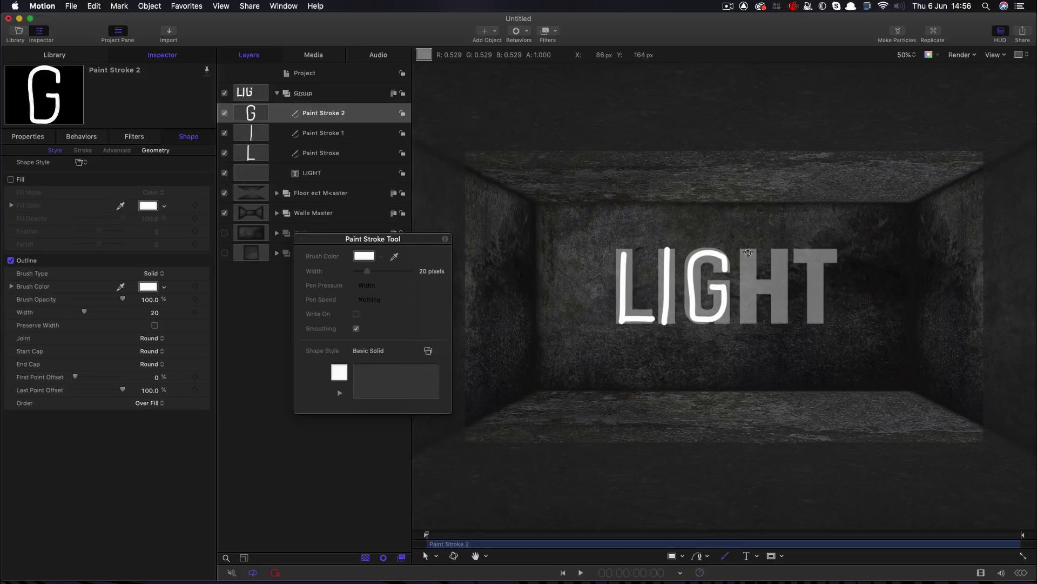
mouse_move(748, 250)
mouse_down()
mouse_move(748, 324)
mouse_move(754, 289)
mouse_move(778, 289)
mouse_move(779, 319)
mouse_move(782, 260)
mouse_up()
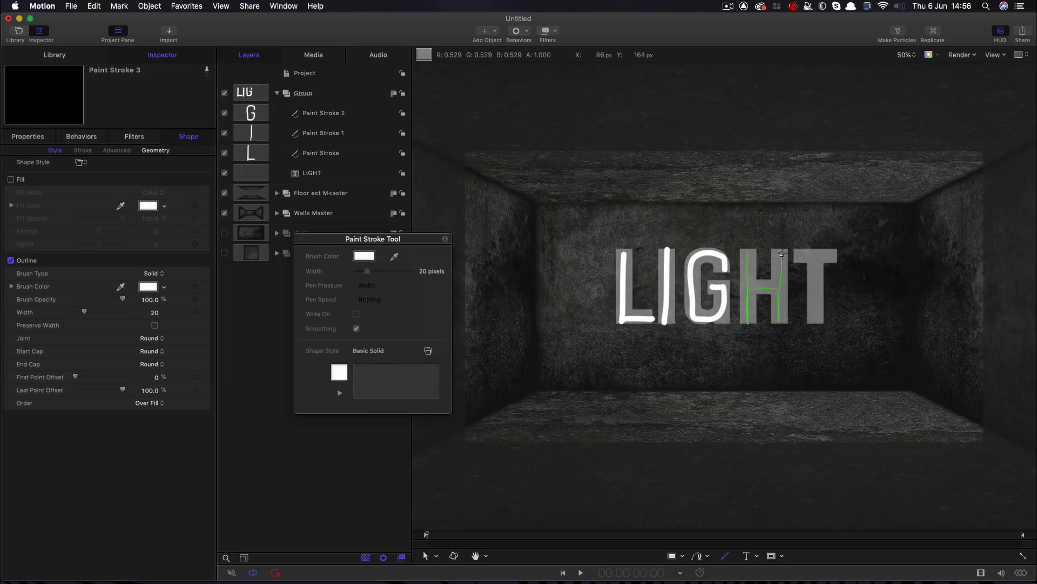
mouse_move(782, 253)
mouse_down()
mouse_move(835, 257)
mouse_move(817, 255)
mouse_move(817, 324)
mouse_up()
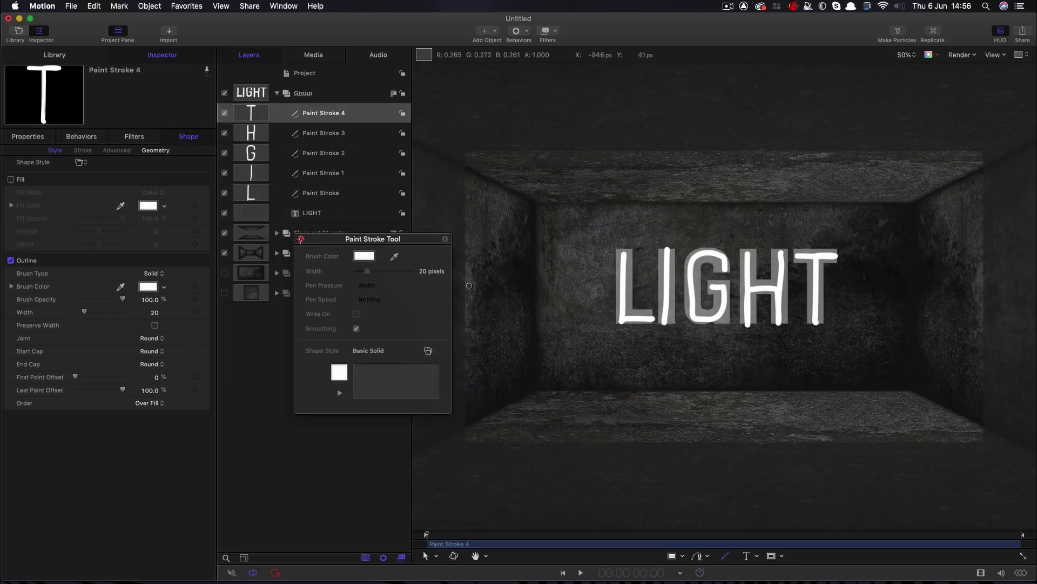
key(F7)
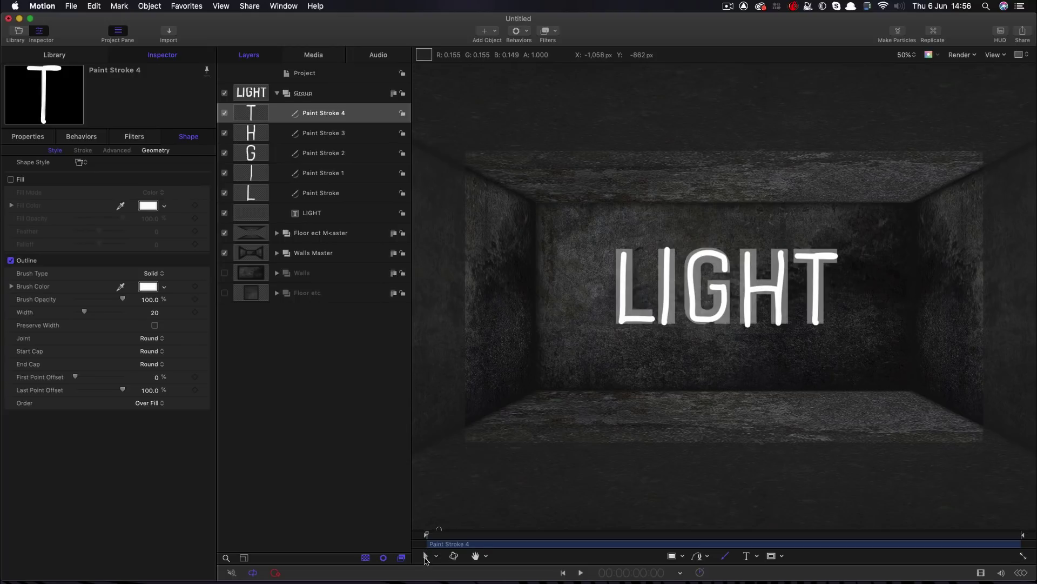
Straighten the upper part of the H stroke's second stem by deleting its surplus control points in Edit Points mode
click(425, 557)
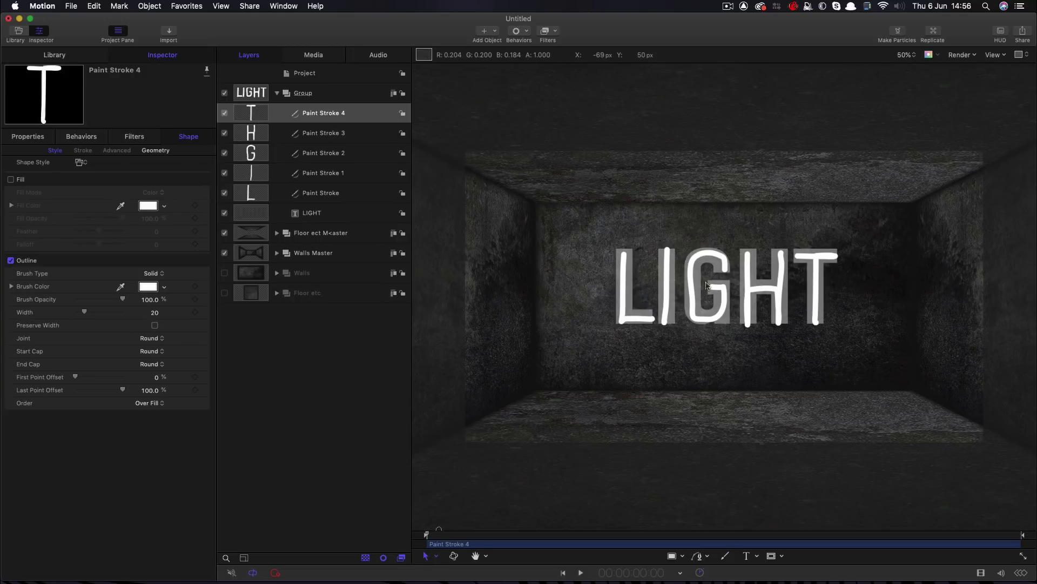
scroll(706, 285, up, 5)
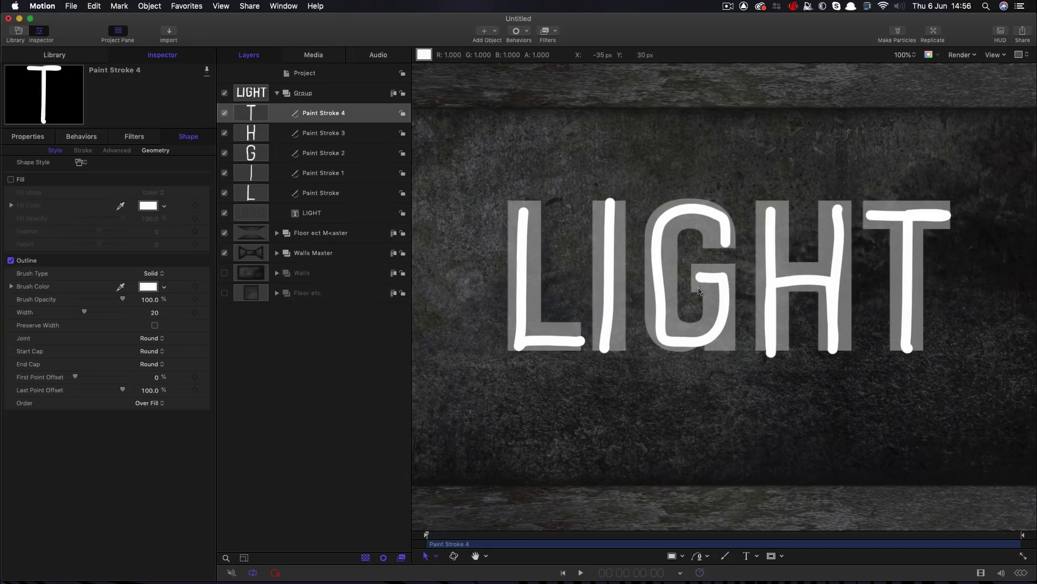
click(437, 557)
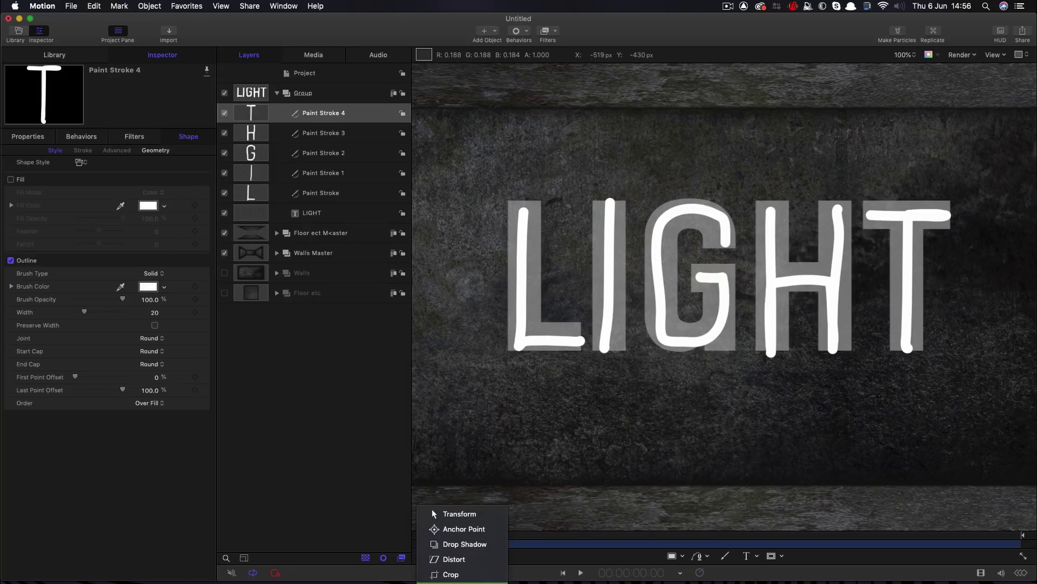
click(456, 583)
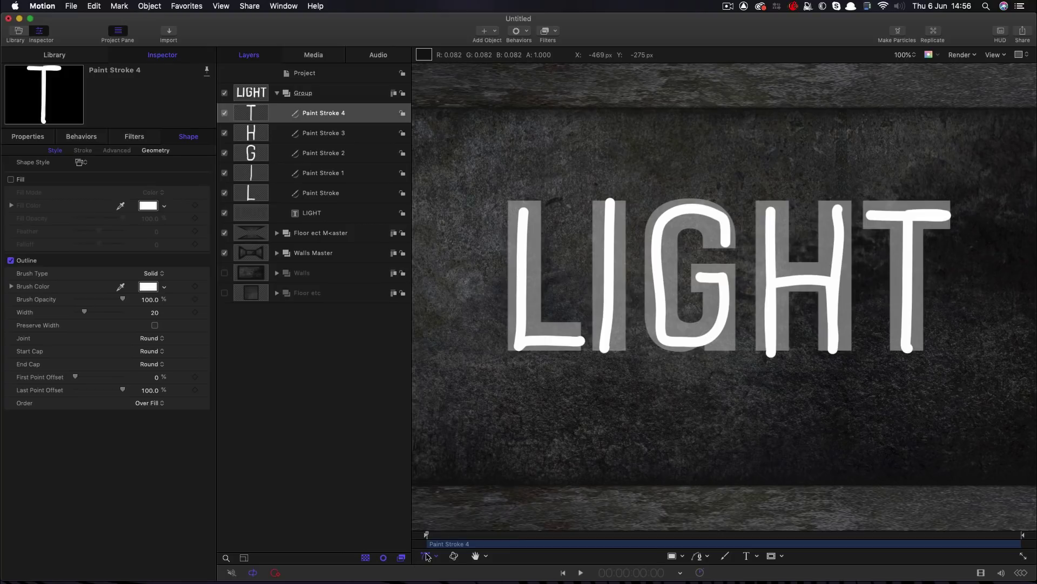
key(super+slash)
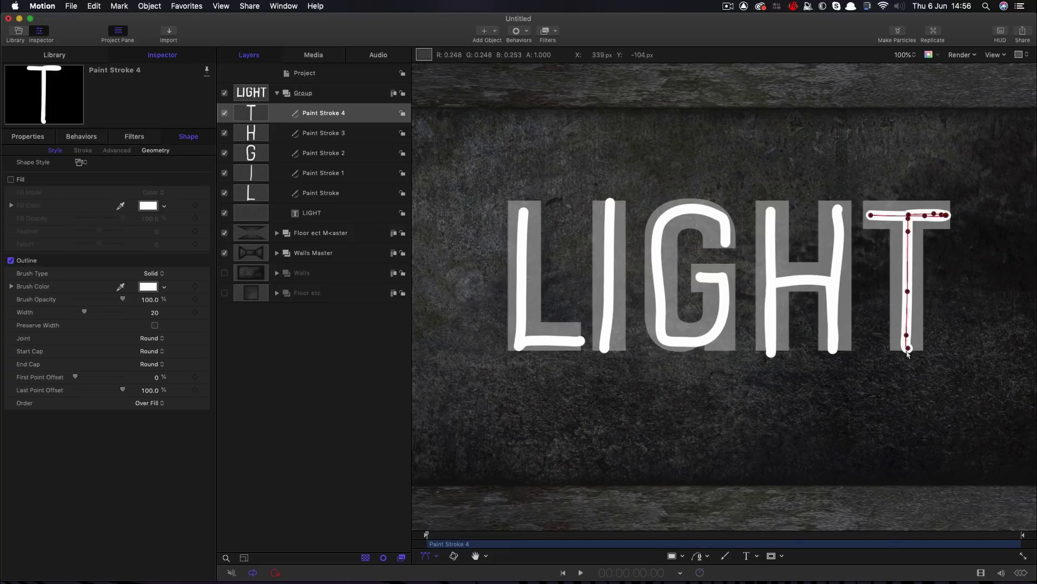
click(839, 246)
click(839, 246)
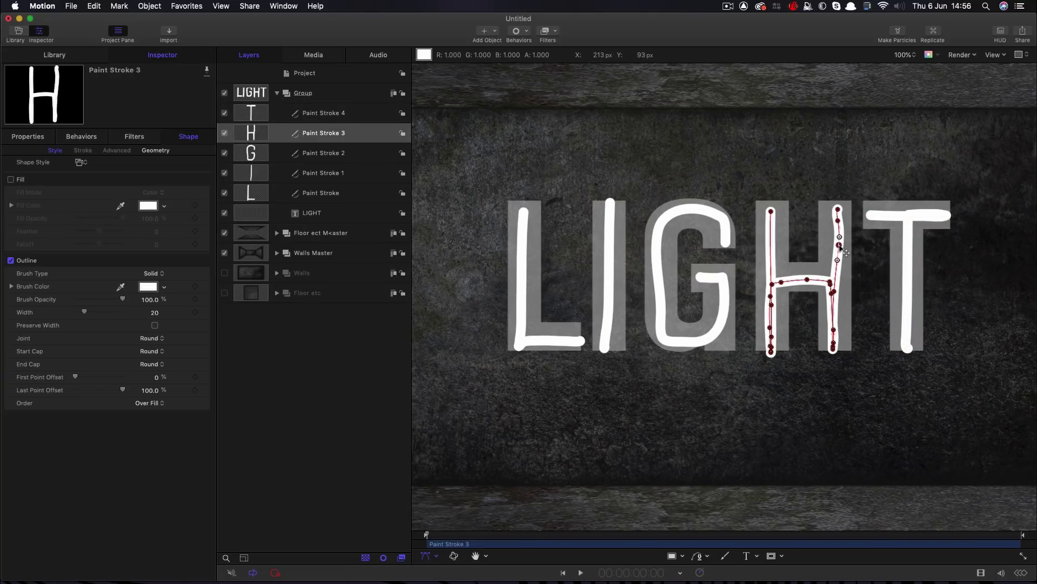
key(Delete)
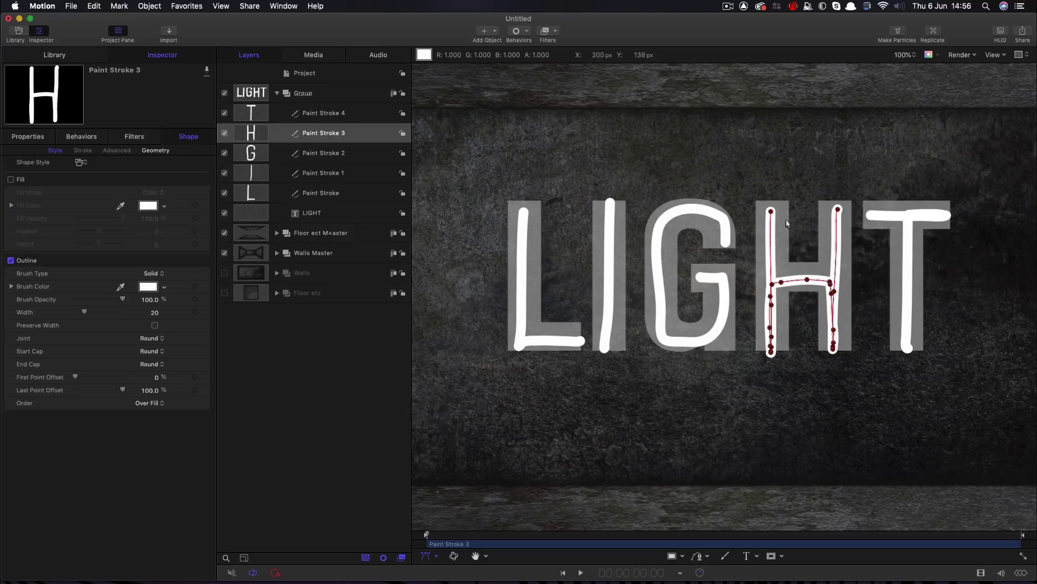
Delete the control point low on the G stroke's outer curve to smooth it
click(714, 218)
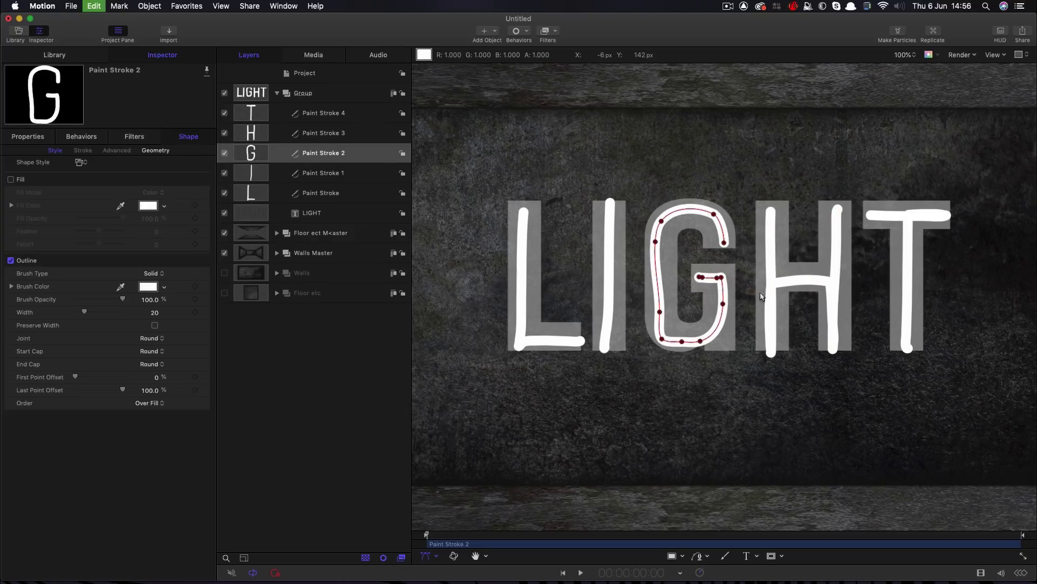
click(660, 312)
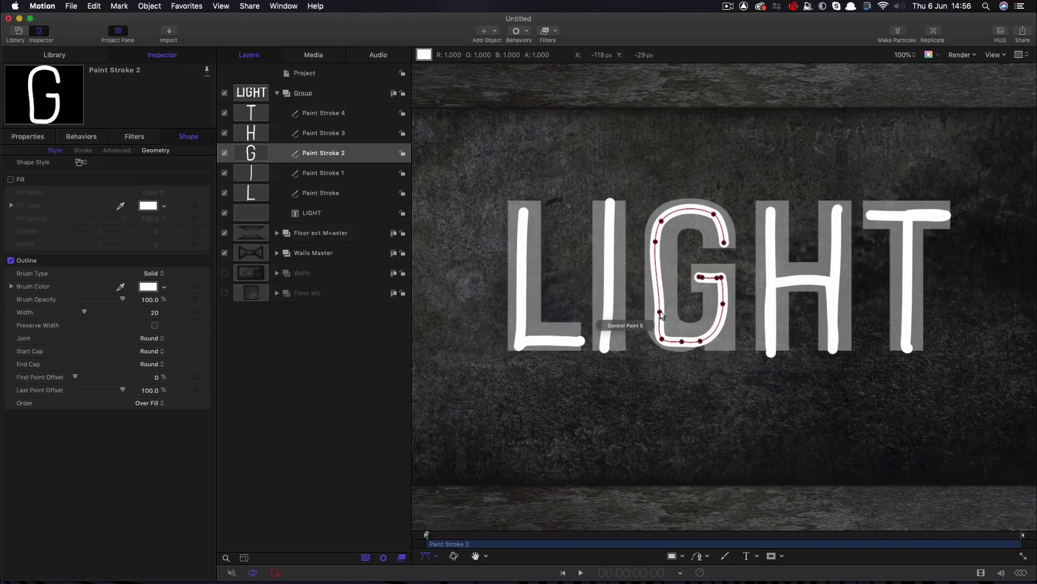
key(Delete)
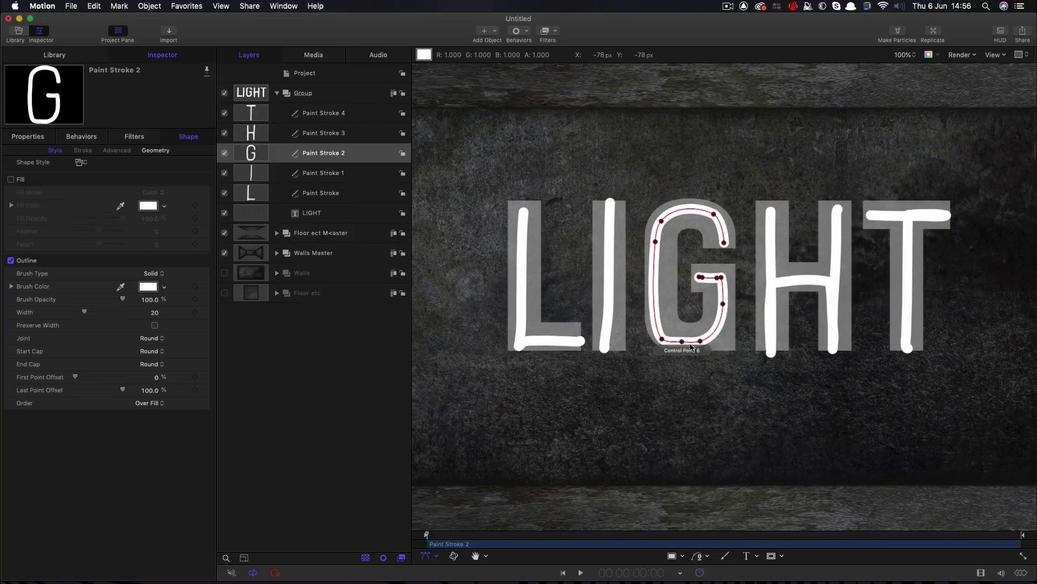
Tidy the control points of the L and I paint strokes and hide the LIGHT text layer
click(609, 237)
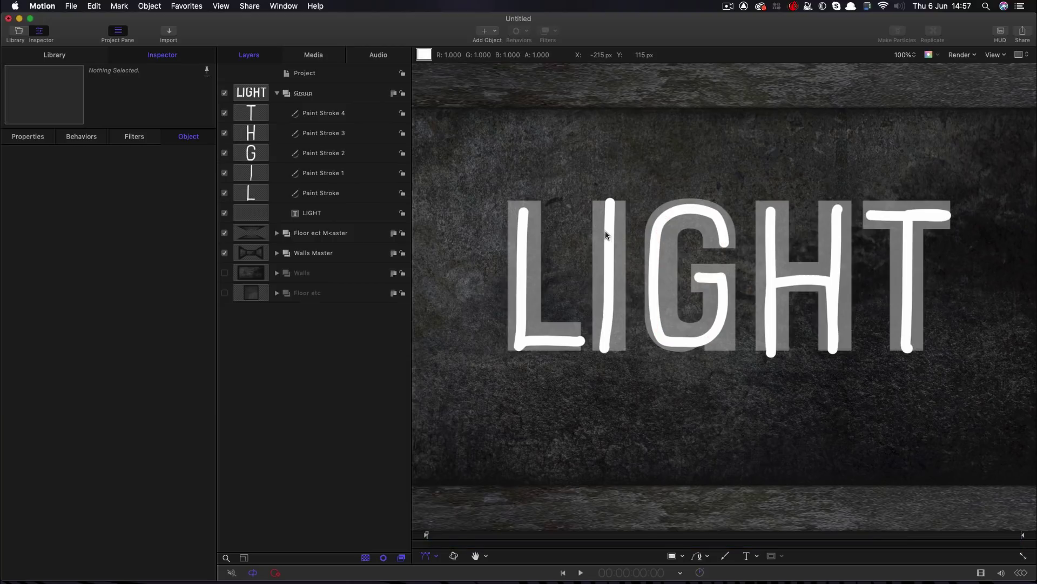
click(324, 193)
click(517, 345)
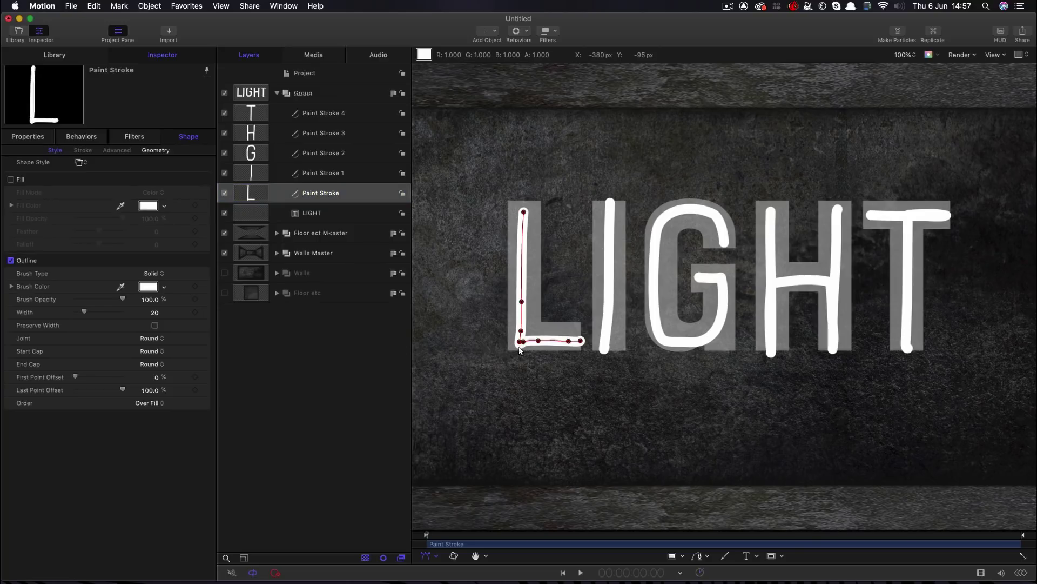
click(372, 166)
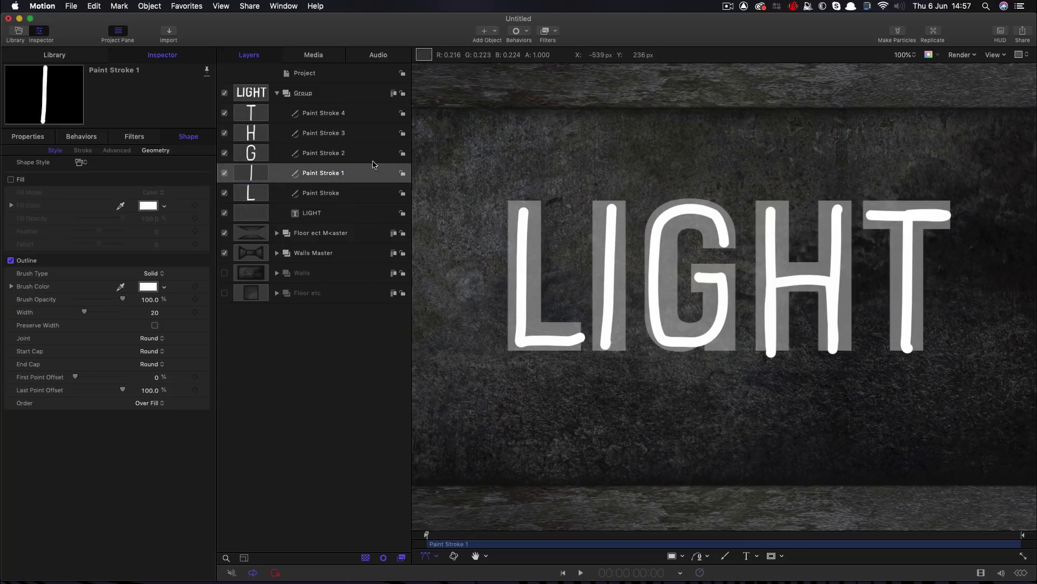
click(224, 213)
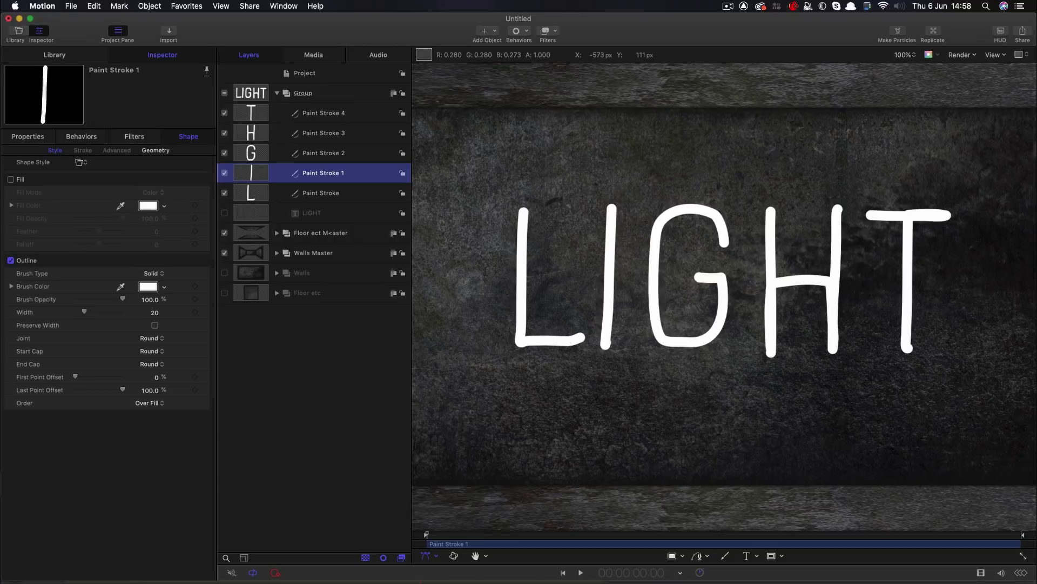
Start a Bezier path in the paint strokes' group, tracing the L and continuing down the I
click(255, 95)
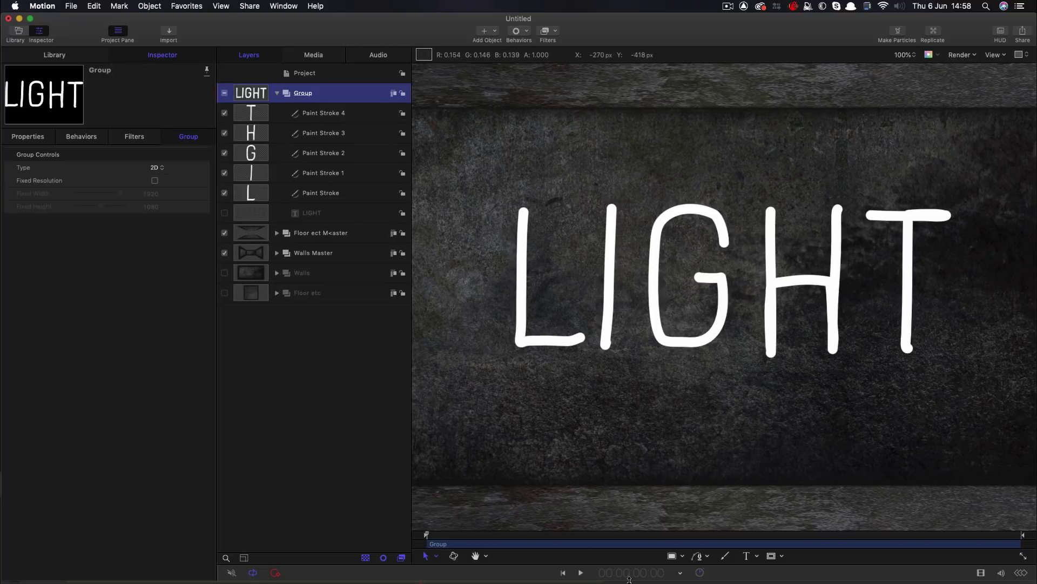
click(698, 558)
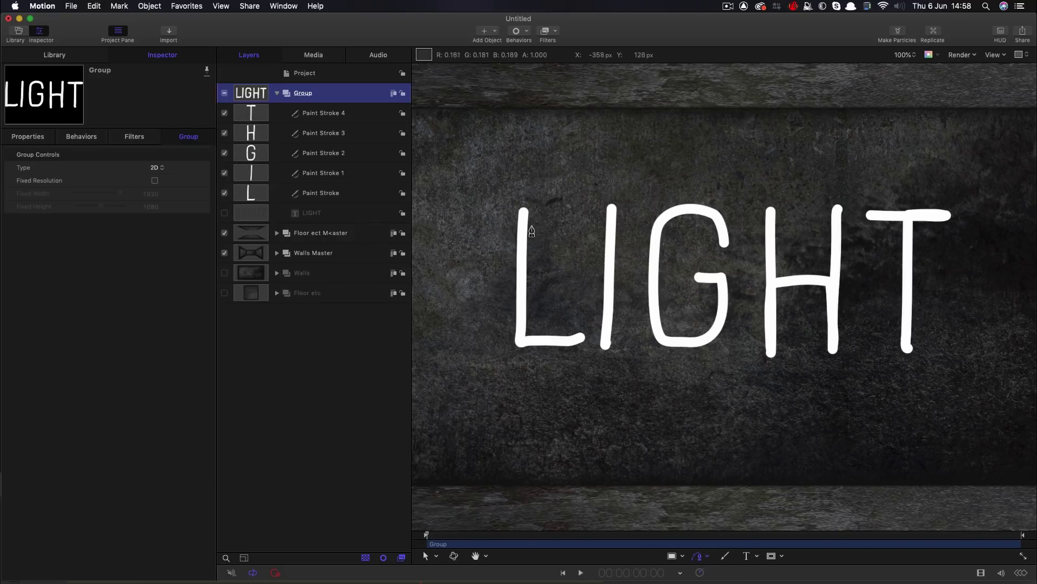
key(F7)
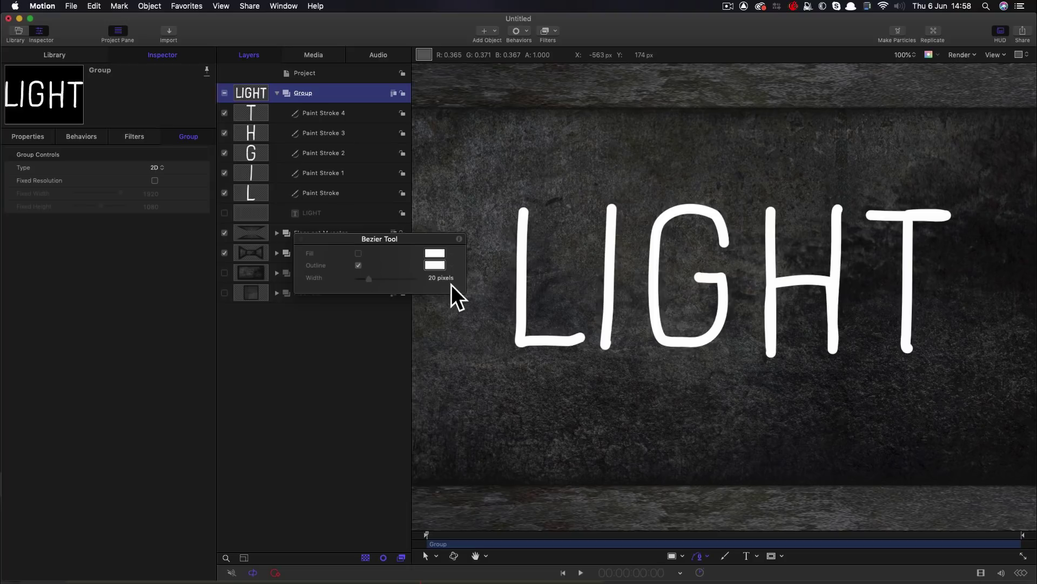
click(301, 239)
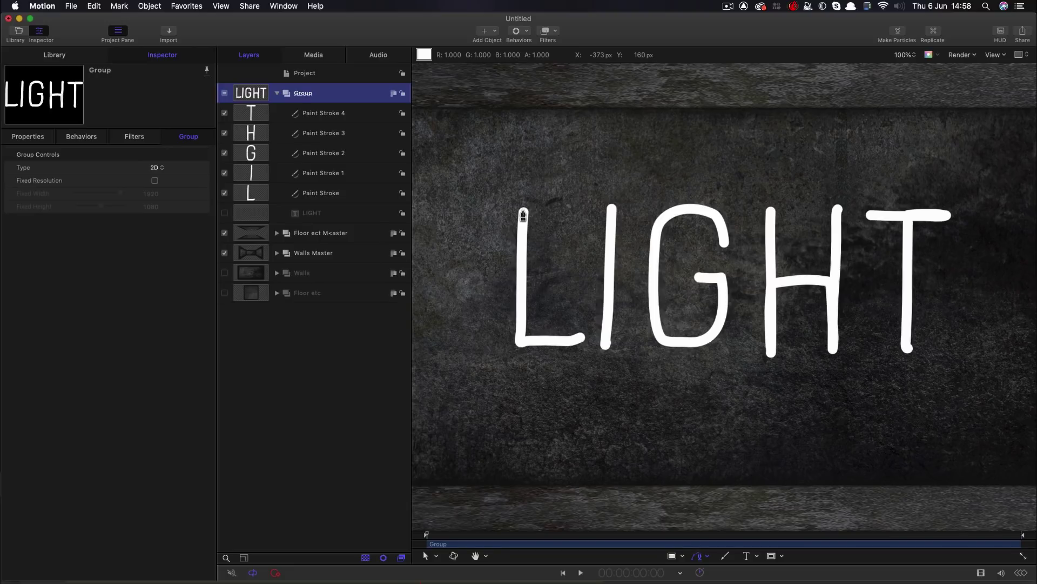
click(523, 210)
click(519, 342)
click(580, 341)
click(611, 207)
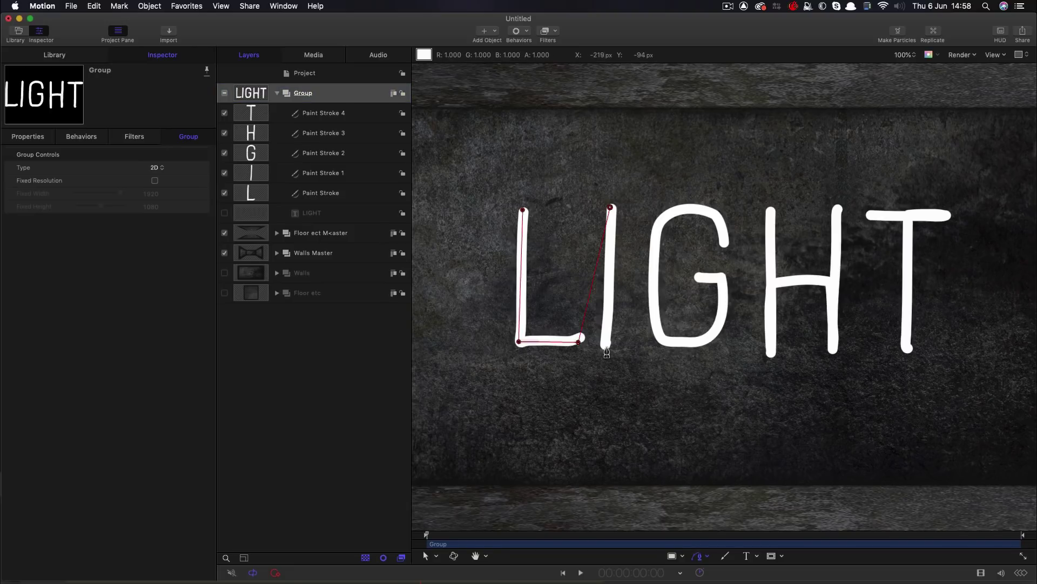
click(607, 346)
Continue the Bezier path along the G, using curved points for its rounded sides and corner points for its inner bar
click(724, 243)
drag(695, 208, 671, 207)
drag(652, 271, 702, 343)
click(722, 277)
click(698, 277)
Extend the Bezier path over the H, down the first stem, across the crossbar and along the second stem
click(771, 209)
click(768, 353)
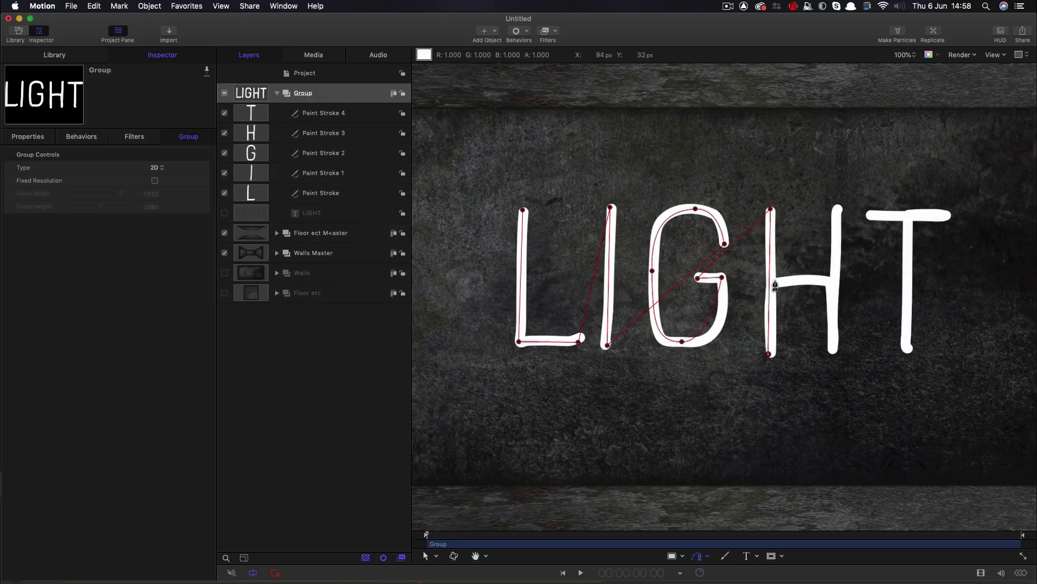
click(775, 281)
click(830, 281)
click(833, 350)
click(837, 207)
Trace the T's crossbar and stem with the Bezier path and finish it as an open shape
click(872, 215)
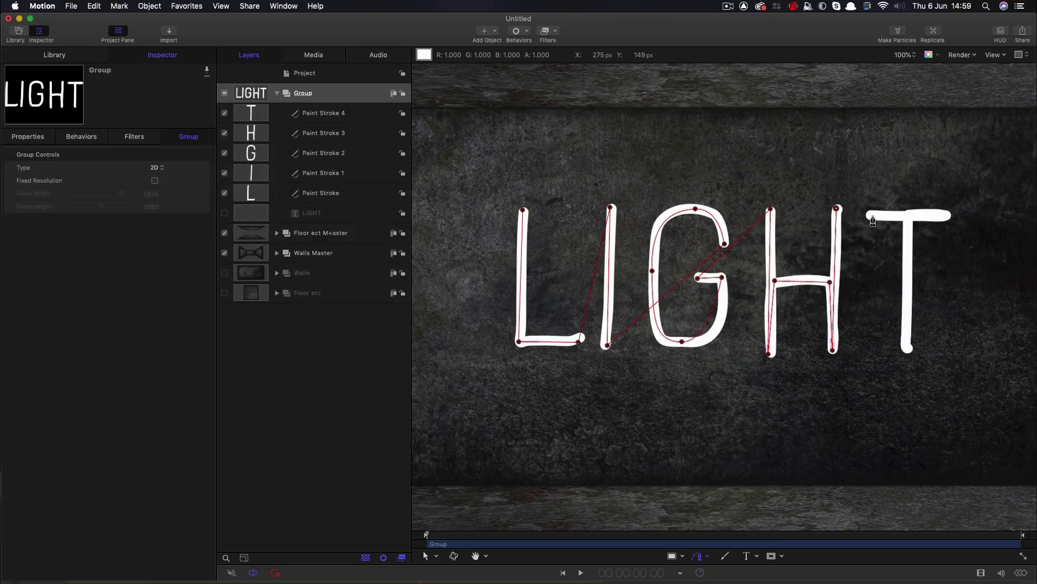
click(948, 216)
click(908, 217)
click(908, 350)
key(Return)
Rename the Bezier shape as Path and move it out into a separate group above the paint strokes' group
click(314, 114)
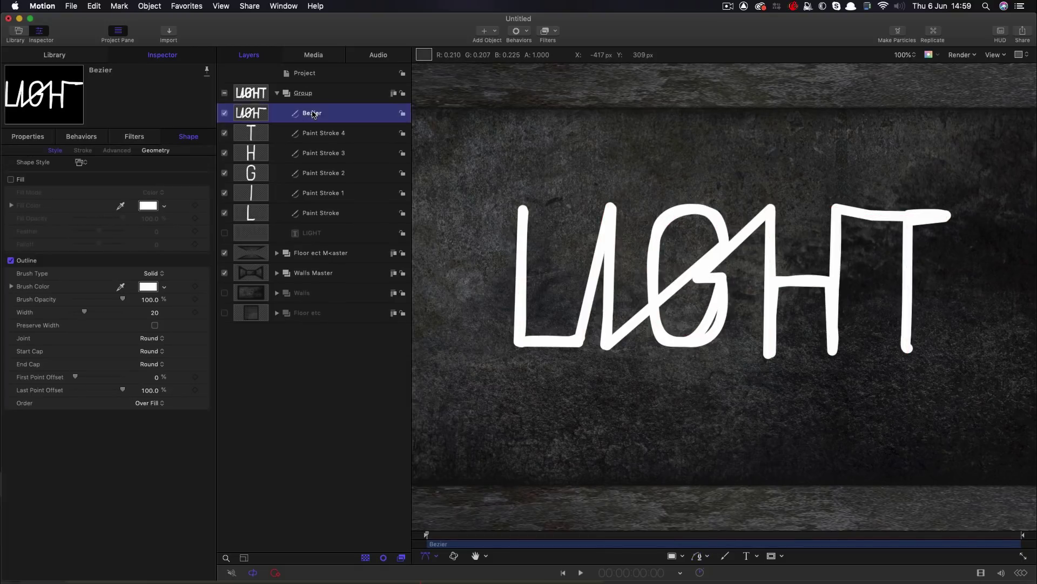
text(Path)
key(Return)
drag(313, 113, 303, 85)
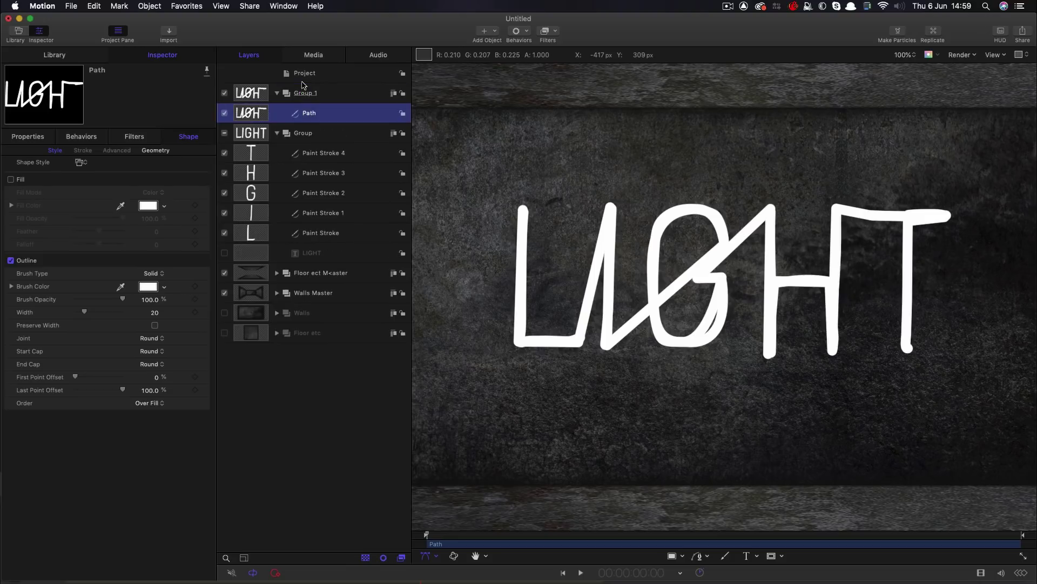
Rename the paint strokes' group as Text, collapse it, and hide the group that contains the path
double_click(306, 134)
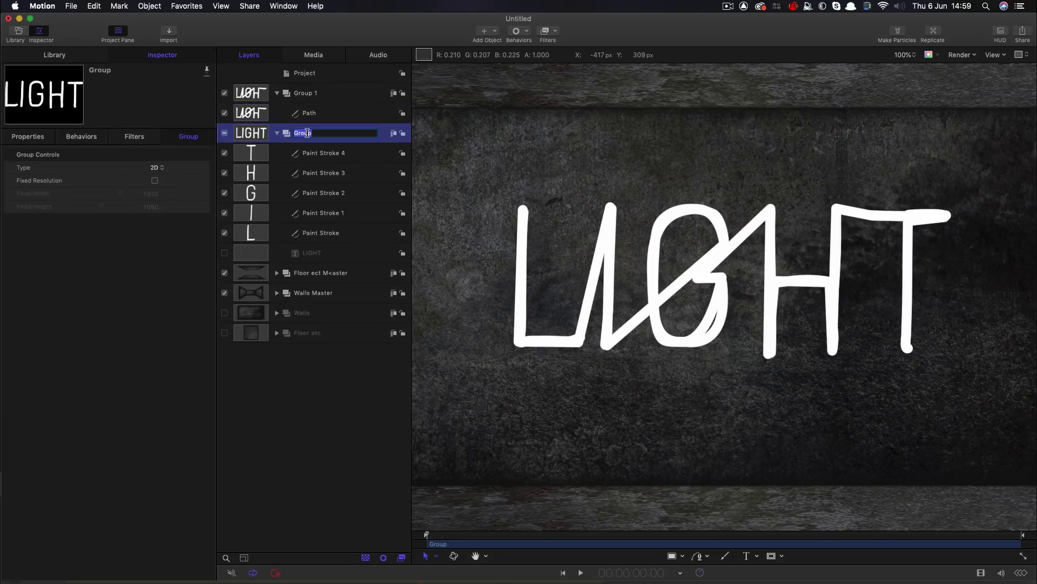
text(Tewx)
key(Return)
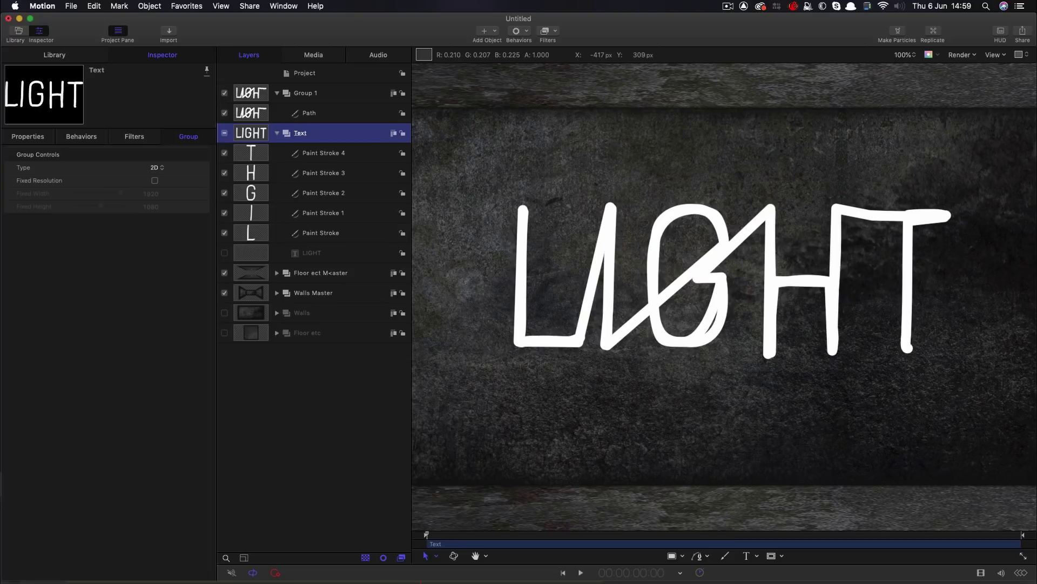
click(224, 93)
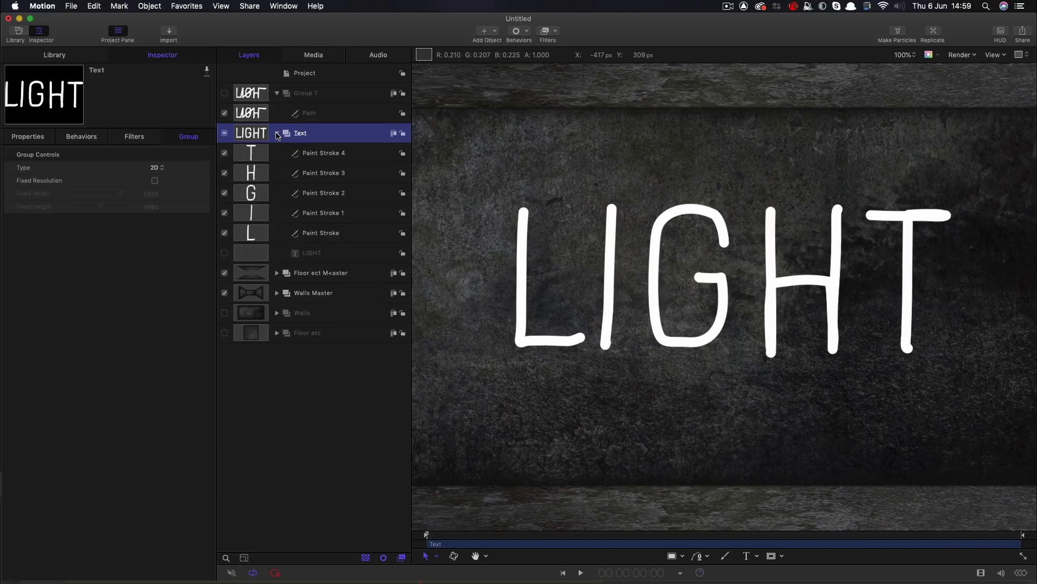
click(277, 134)
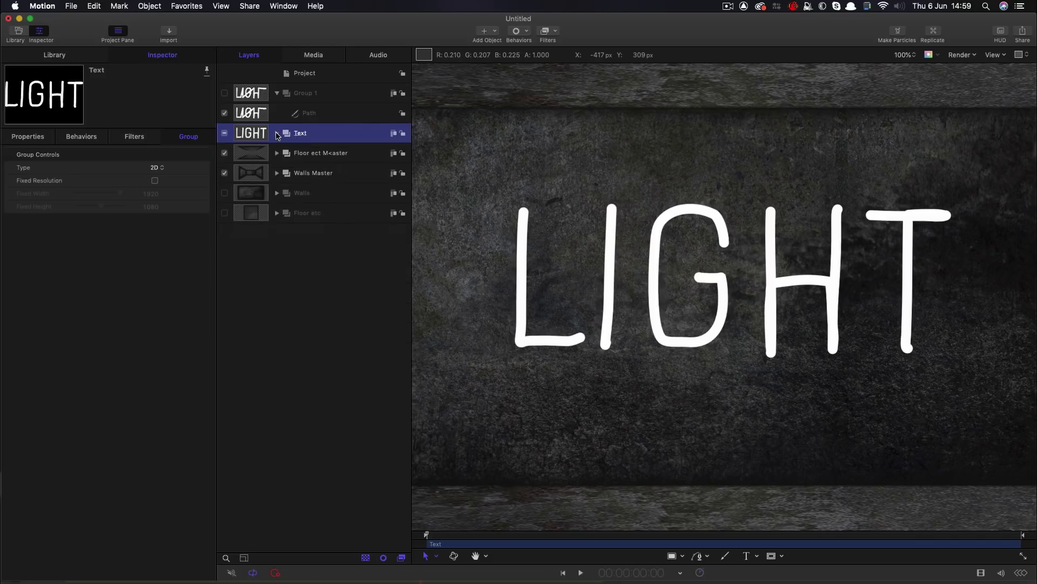
Make a clone layer of the Text group and hide the original Text group
right_click(246, 133)
key(Escape)
key(k)
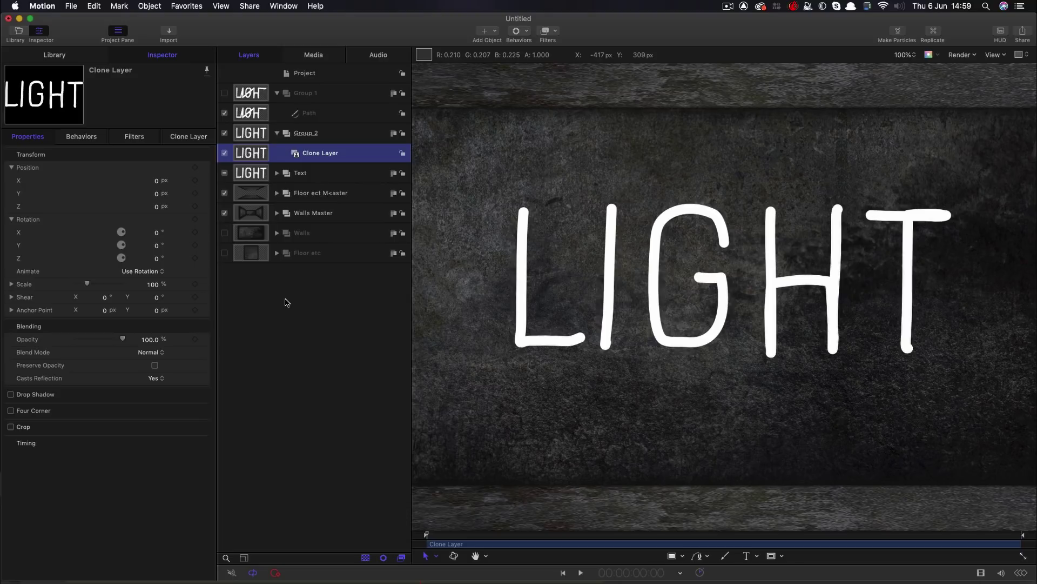
click(224, 174)
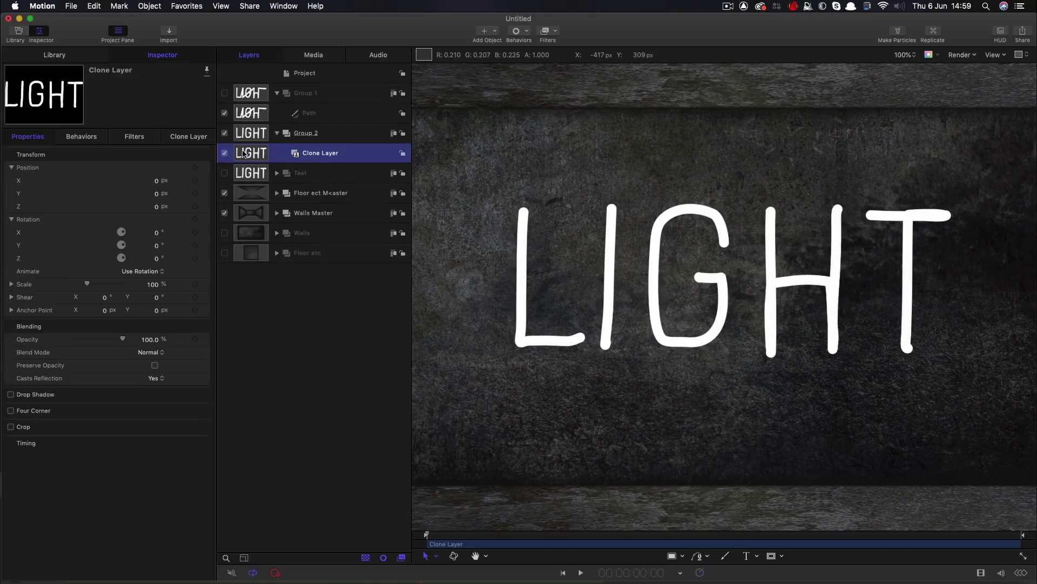
Replicate the clone layer, arranging the copies as a Line with 3D enabled
click(149, 5)
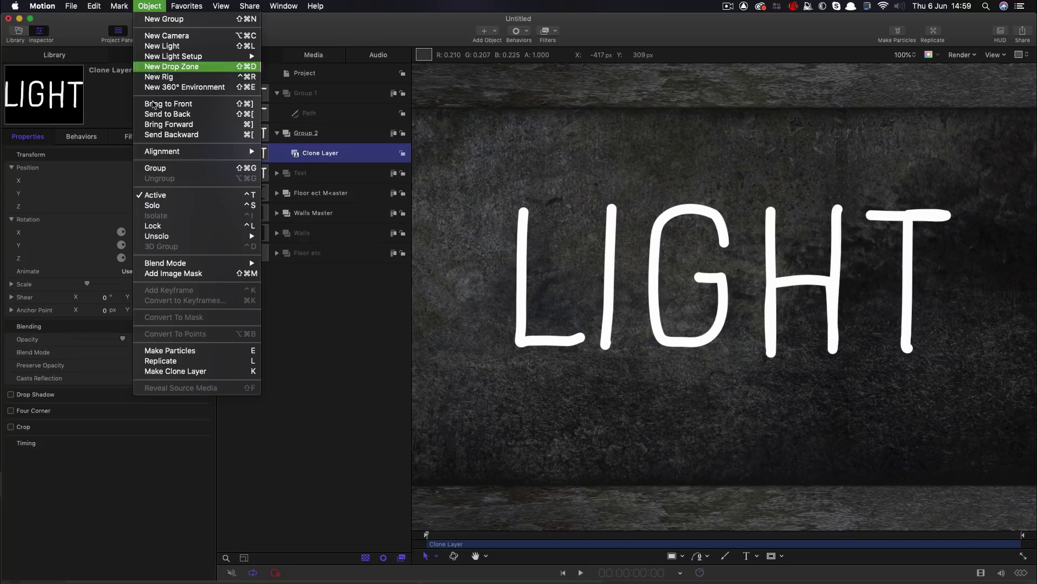
click(190, 363)
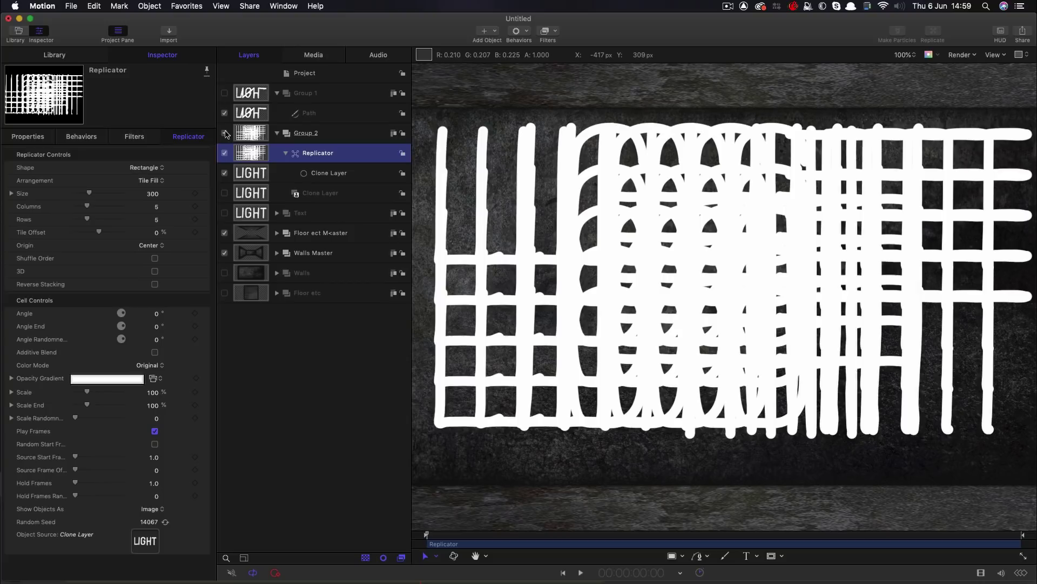
click(145, 167)
click(144, 166)
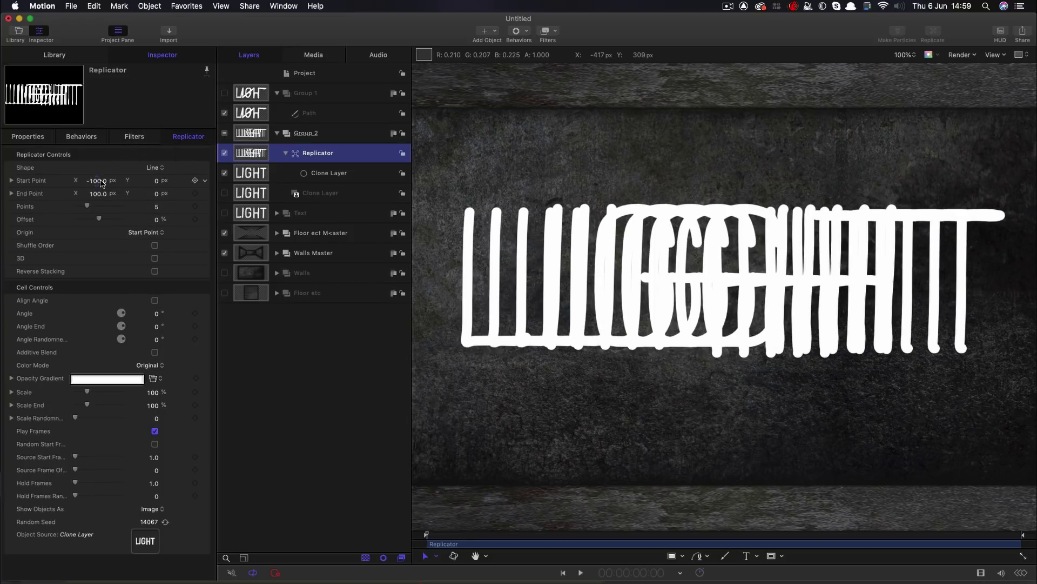
click(155, 258)
Set the X values of the replicator line's start point and end point to 0 px
click(99, 180)
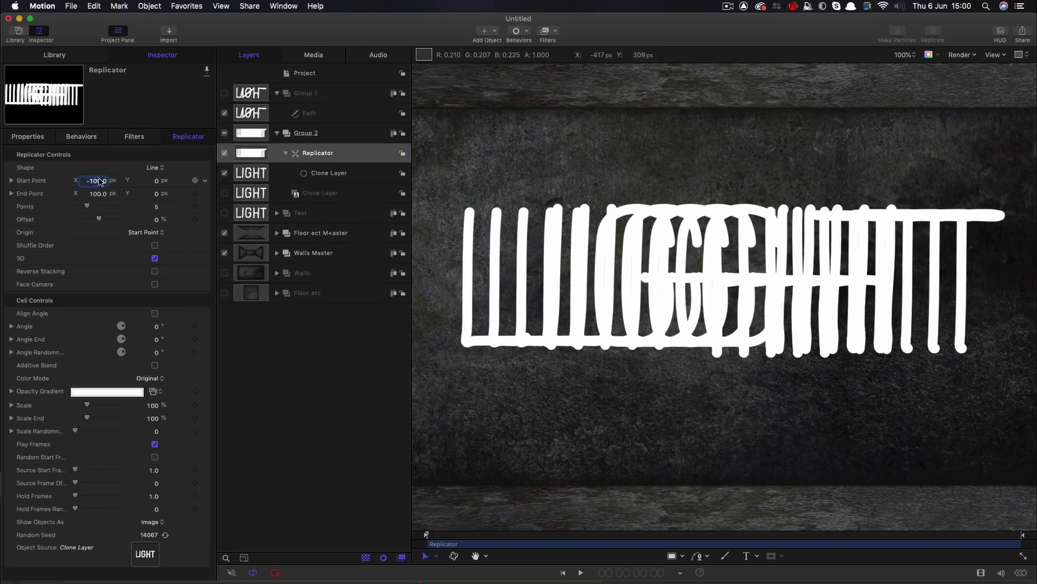
text(0)
key(Return)
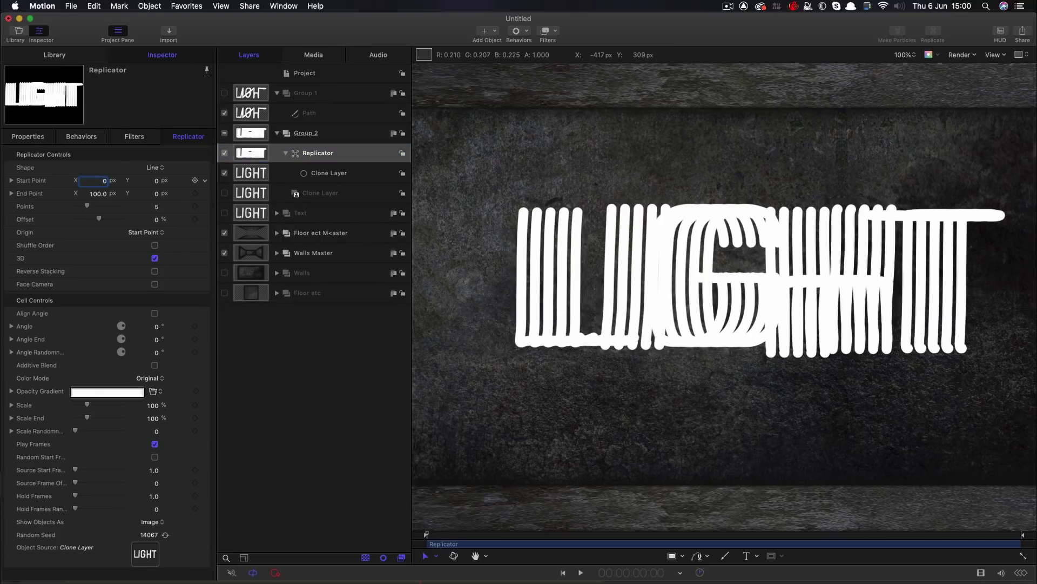
click(98, 194)
text(0)
key(Return)
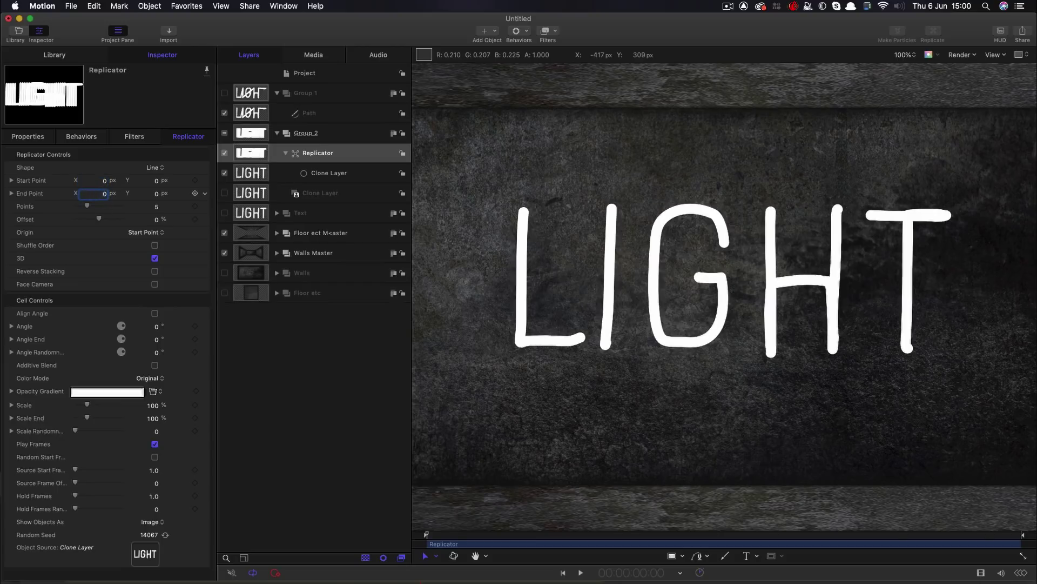
Set the Z value of the replicator line's end point to -1000 px
click(11, 193)
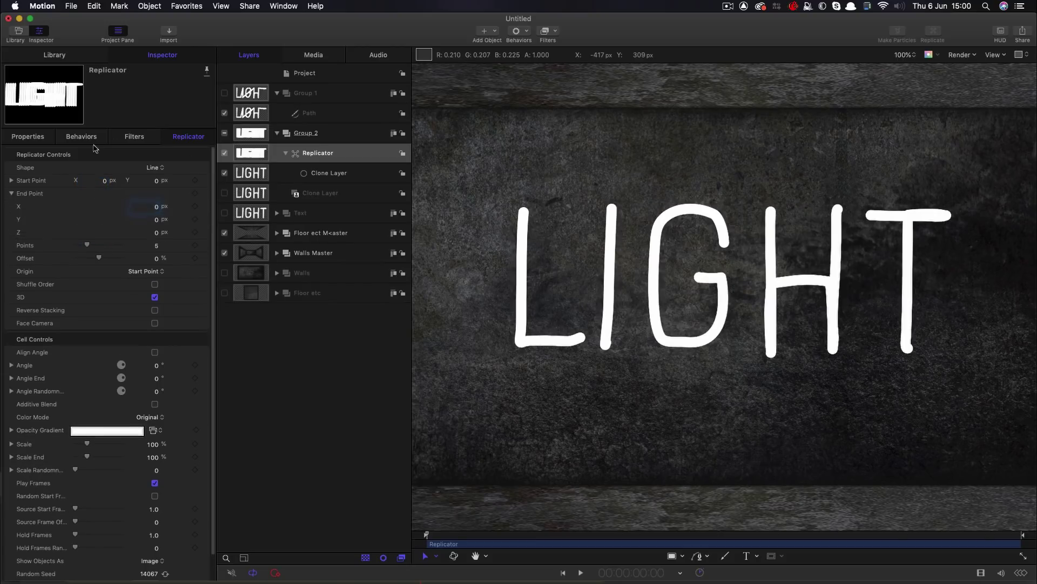
click(156, 233)
text(-1000)
key(Return)
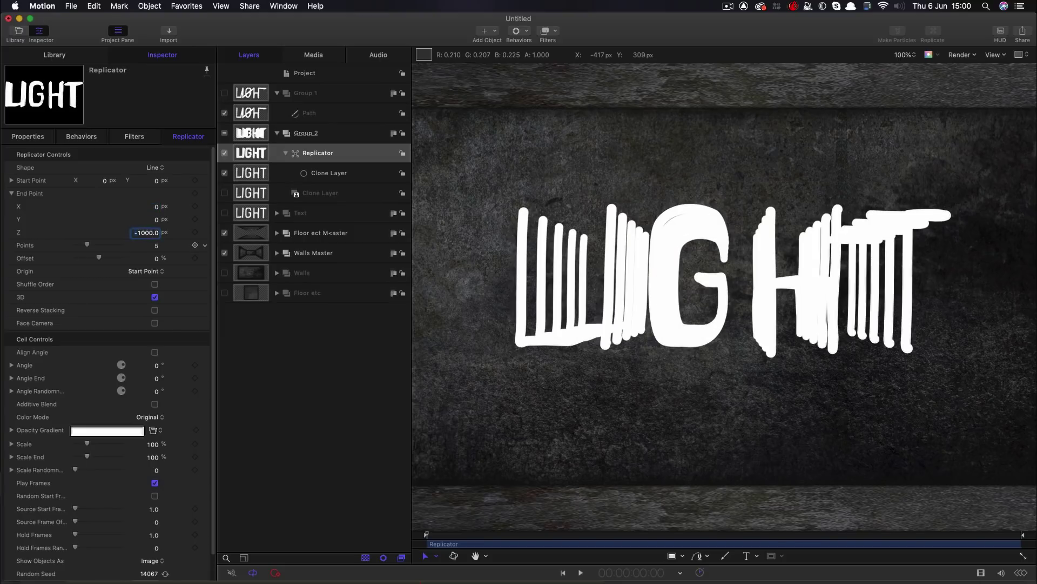
Set the number of points along the replicator line to 30
click(155, 246)
text(9)
key(Return)
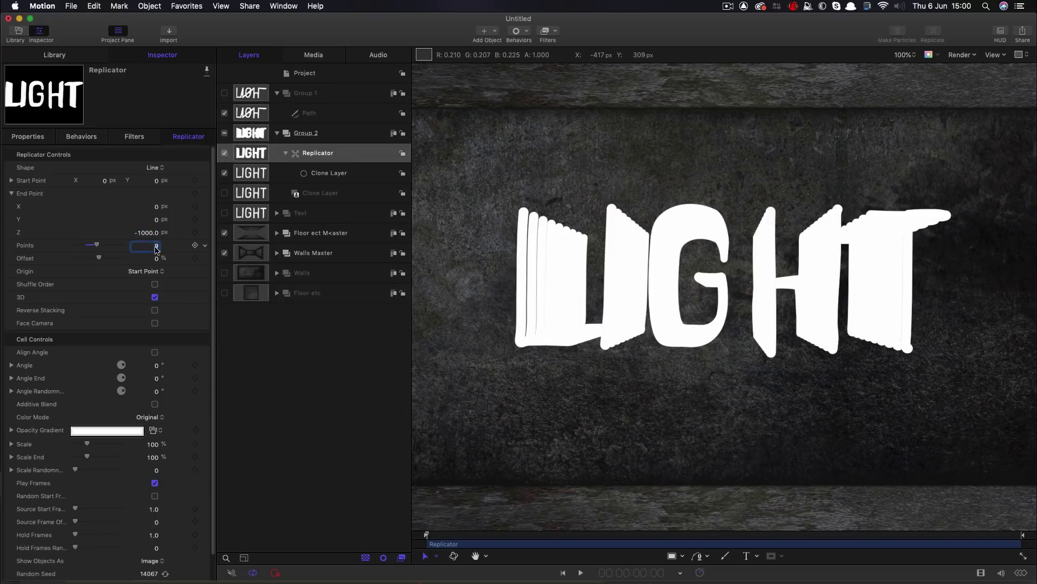
text(30)
key(Return)
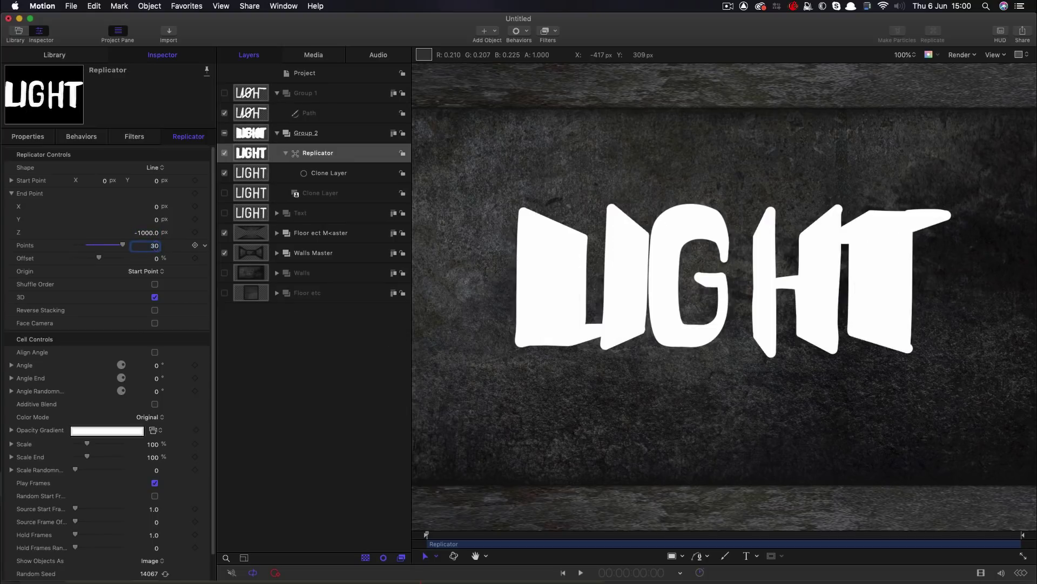
Add three opacity tags to the replicator's opacity gradient: at the far end, at about 75% and at about 20%
click(11, 430)
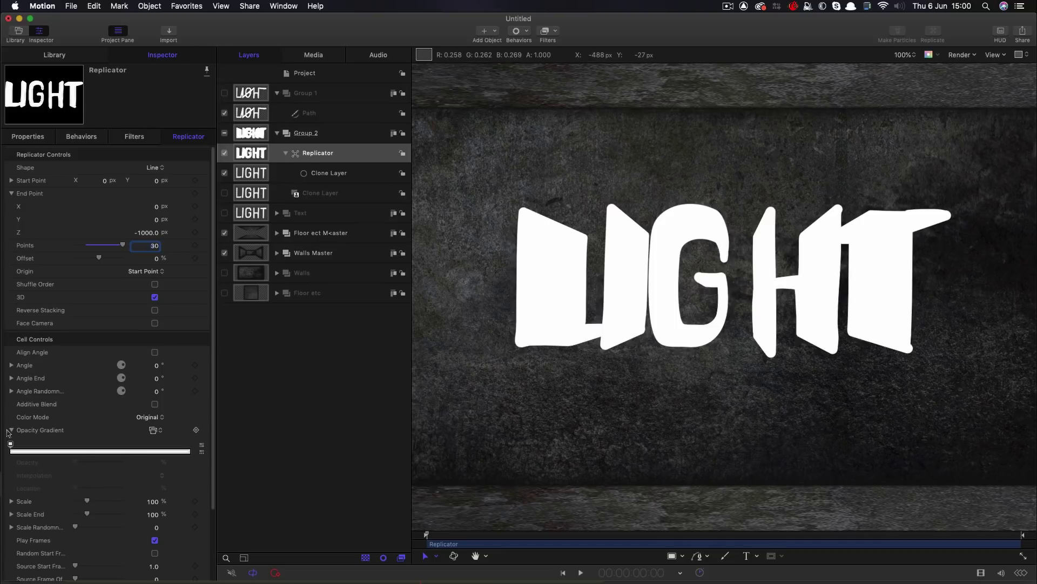
click(160, 453)
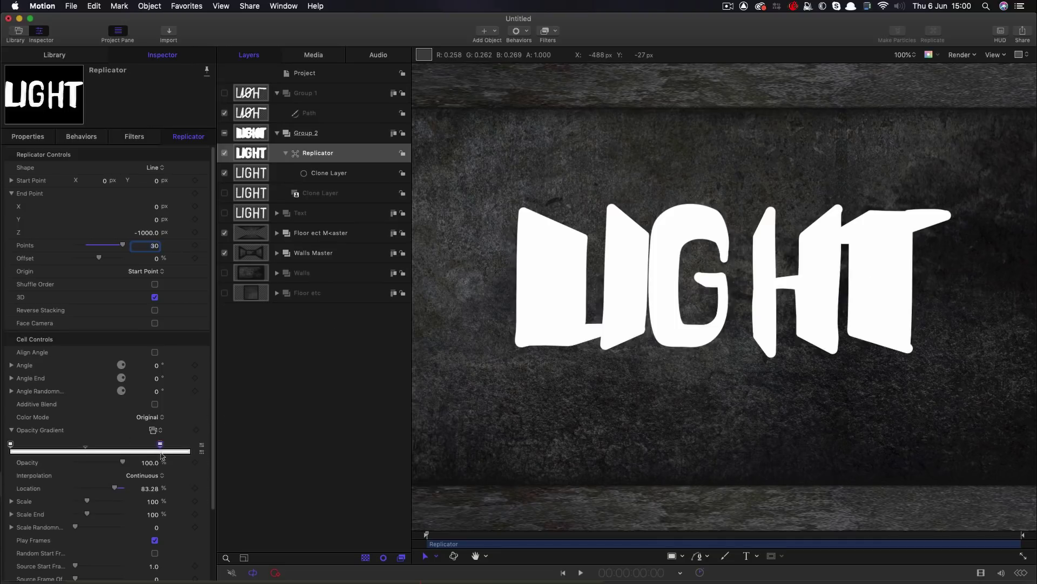
drag(160, 447, 194, 447)
click(144, 451)
click(47, 451)
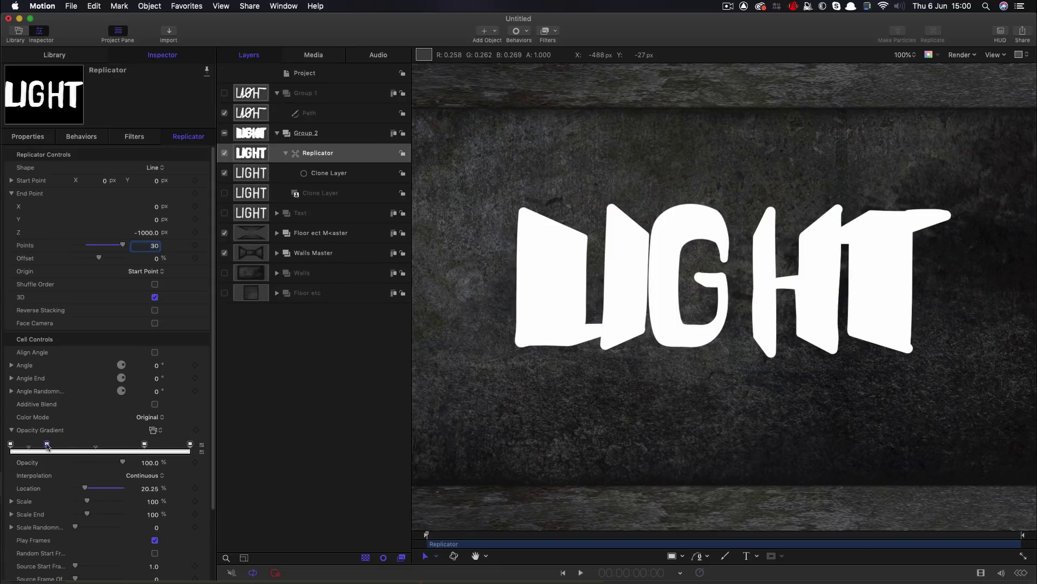
Set the opacity tag near the gradient's start to 5% opacity at location 5%
click(150, 463)
text(50)
key(Return)
key(Return)
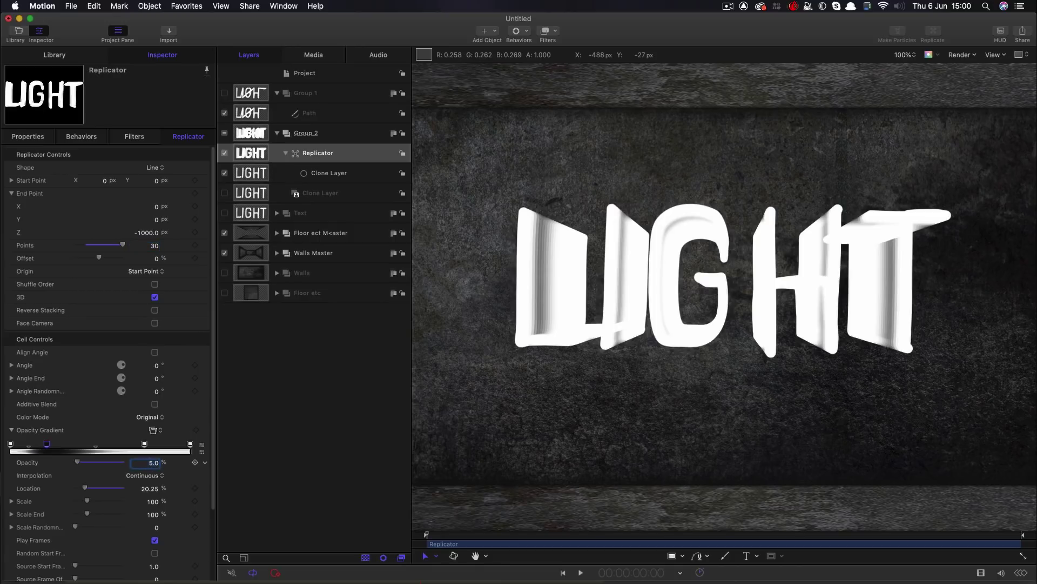
click(150, 489)
text(5)
key(Return)
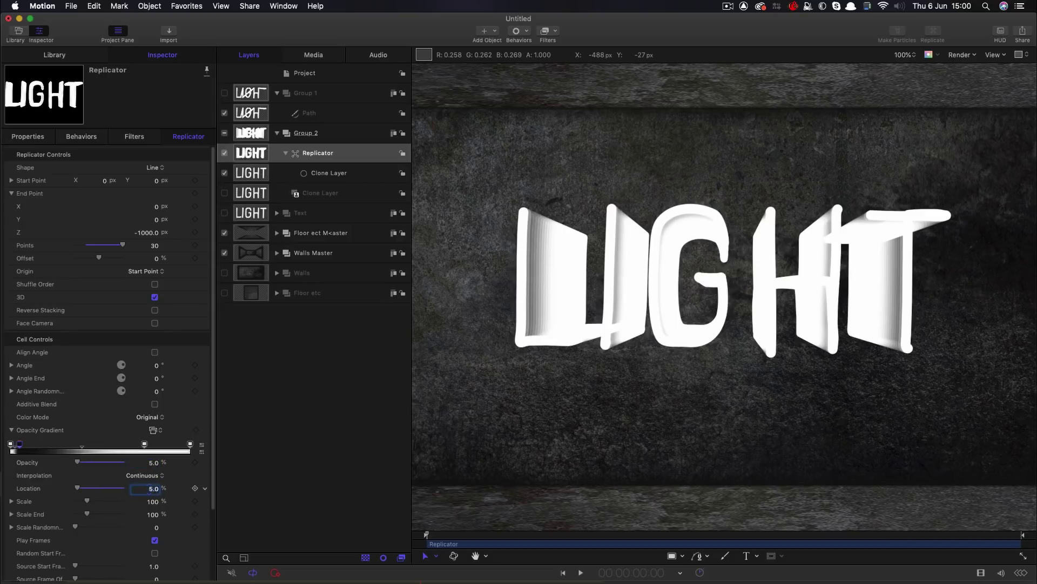
Set the second inner opacity tag, toward the gradient's end, to 5% opacity at location 95%
click(144, 444)
click(150, 463)
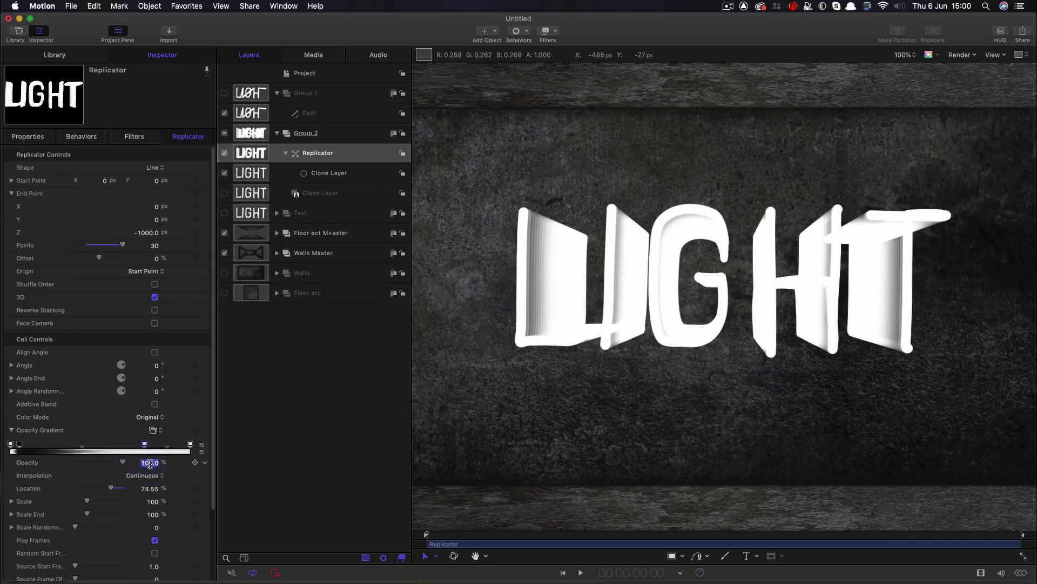
text(5)
key(Return)
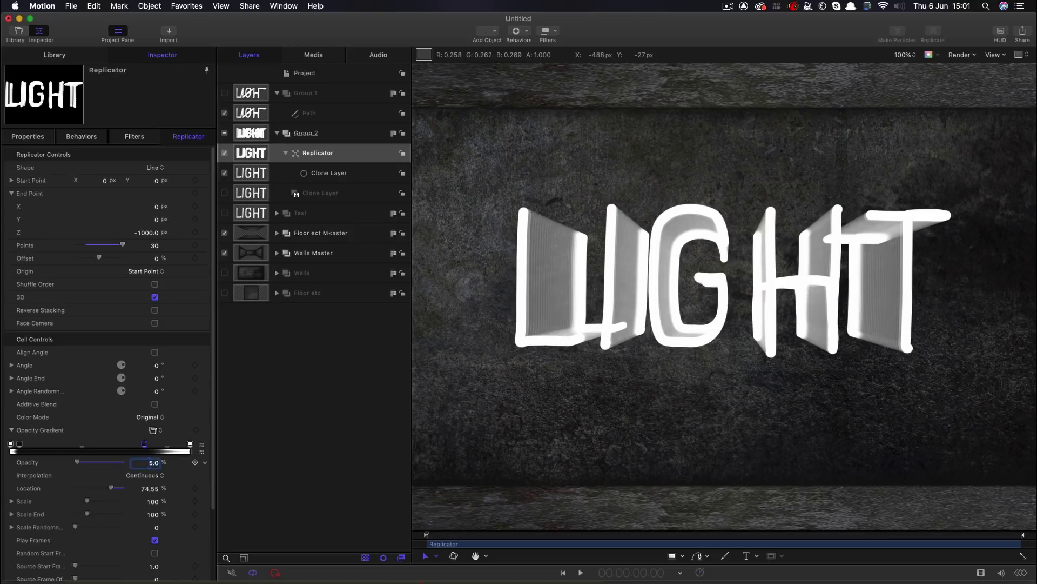
click(149, 489)
text(95)
key(Return)
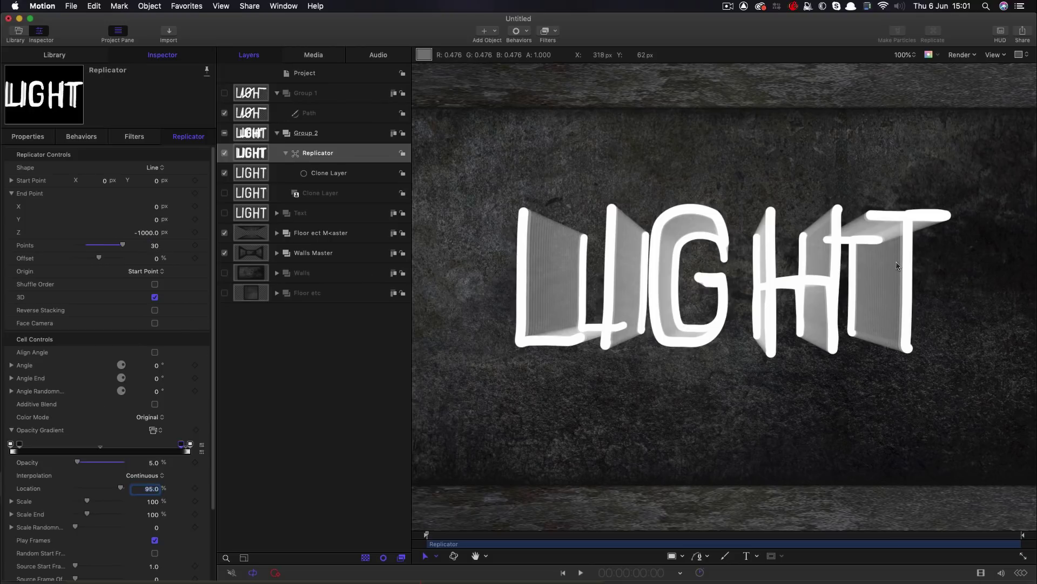
Rename the replicator as Replicator Mian
click(323, 152)
double_click(344, 153)
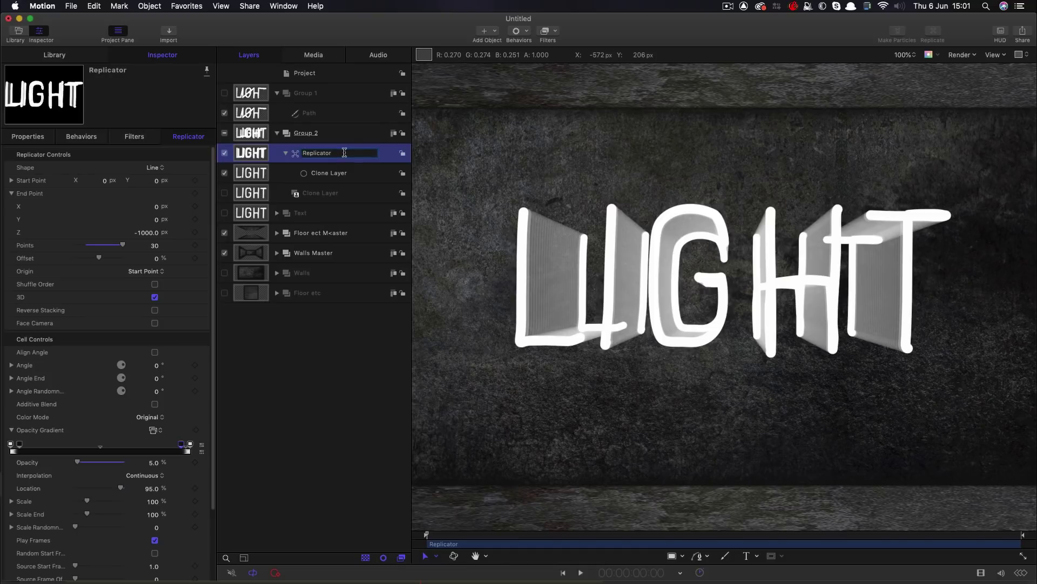
text(Mian)
key(Return)
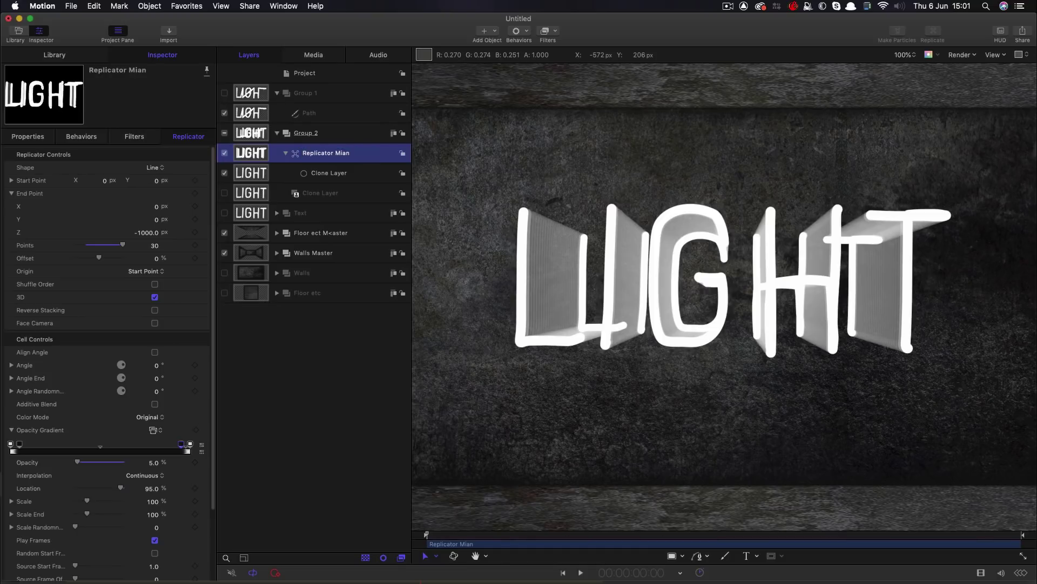
Duplicate Replicator Mian and rename the copy as Replicator Glow
right_click(250, 152)
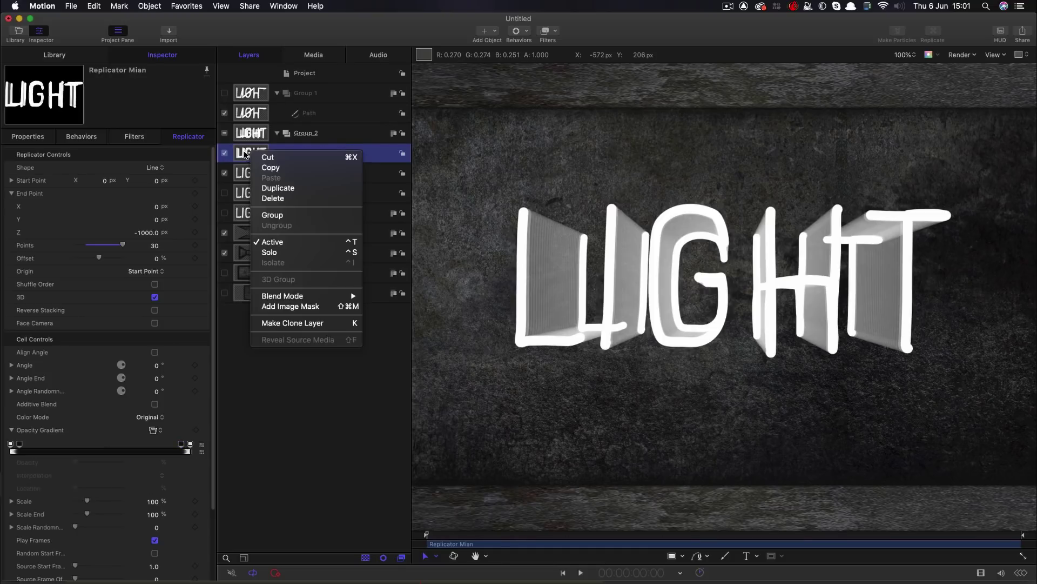
click(279, 187)
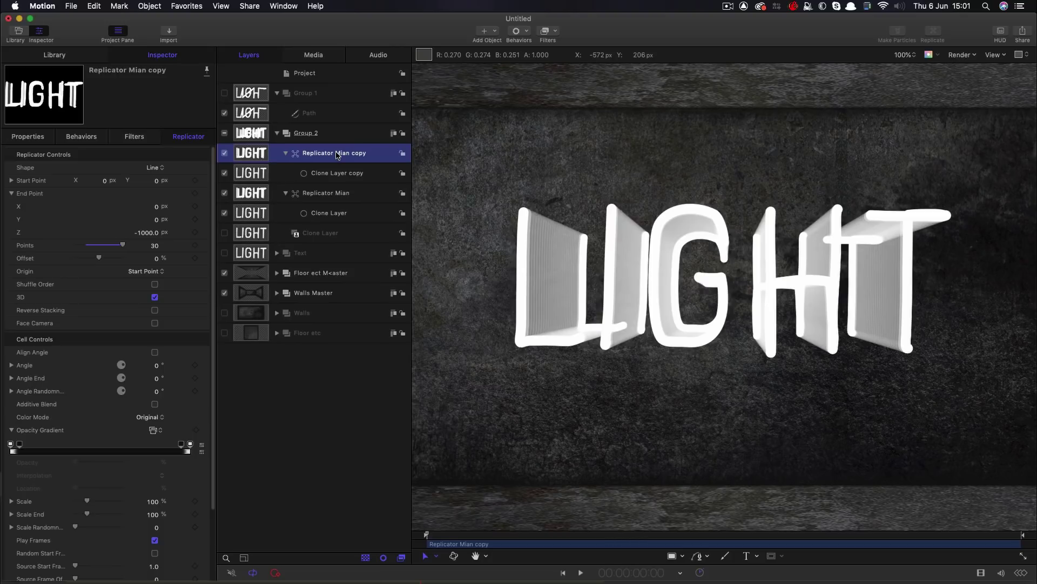
double_click(338, 153)
text(low)
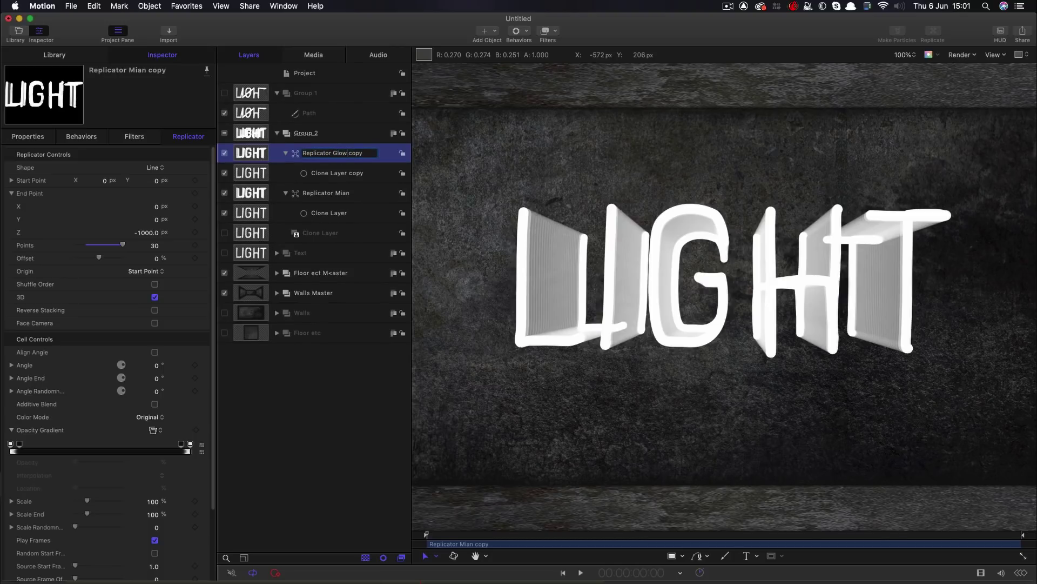
key(Return)
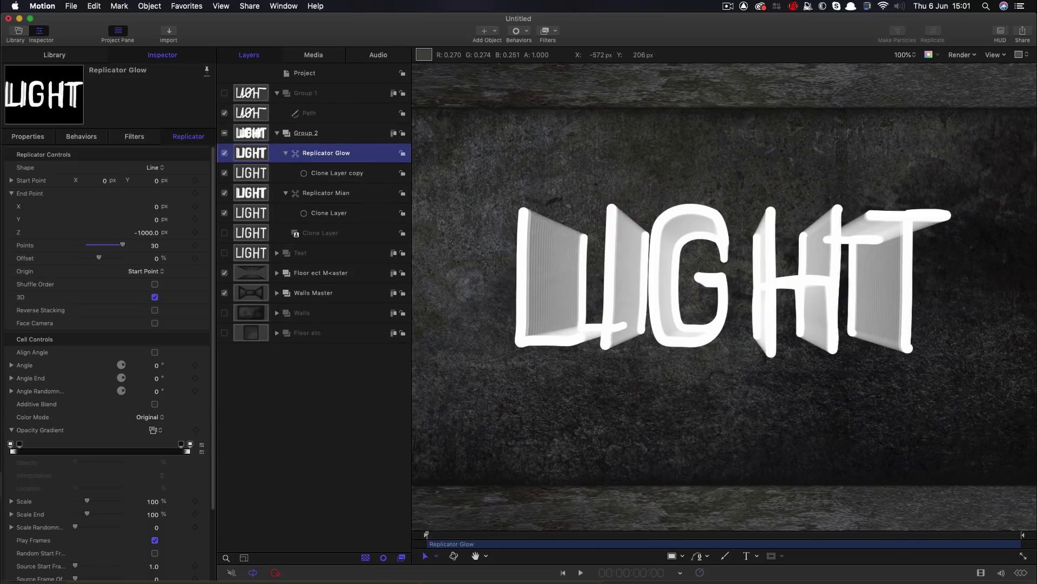
Fit the whole scene in the canvas and set Replicator Glow's number of points to 2
key(shift+z)
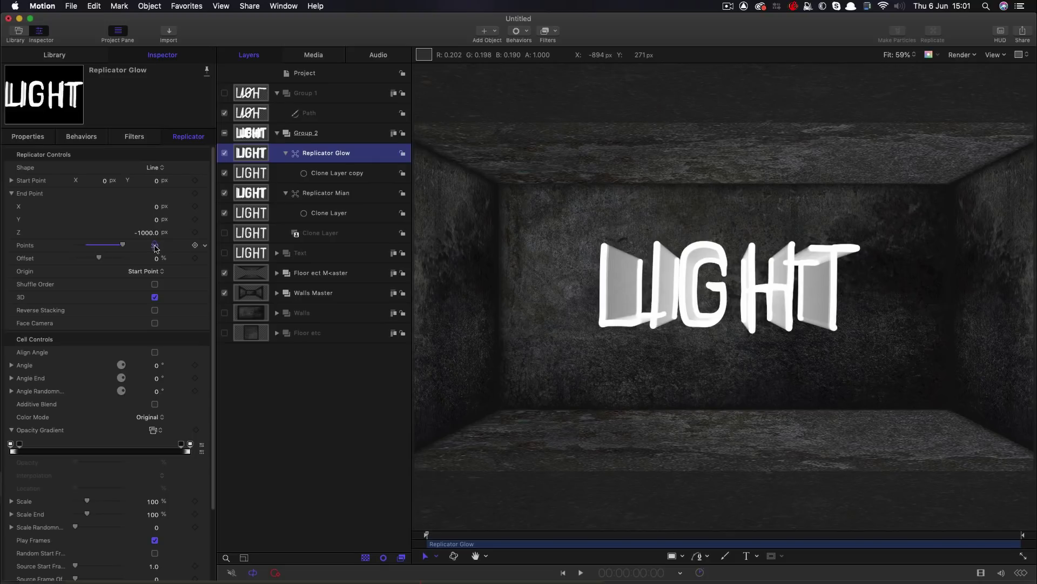
click(155, 245)
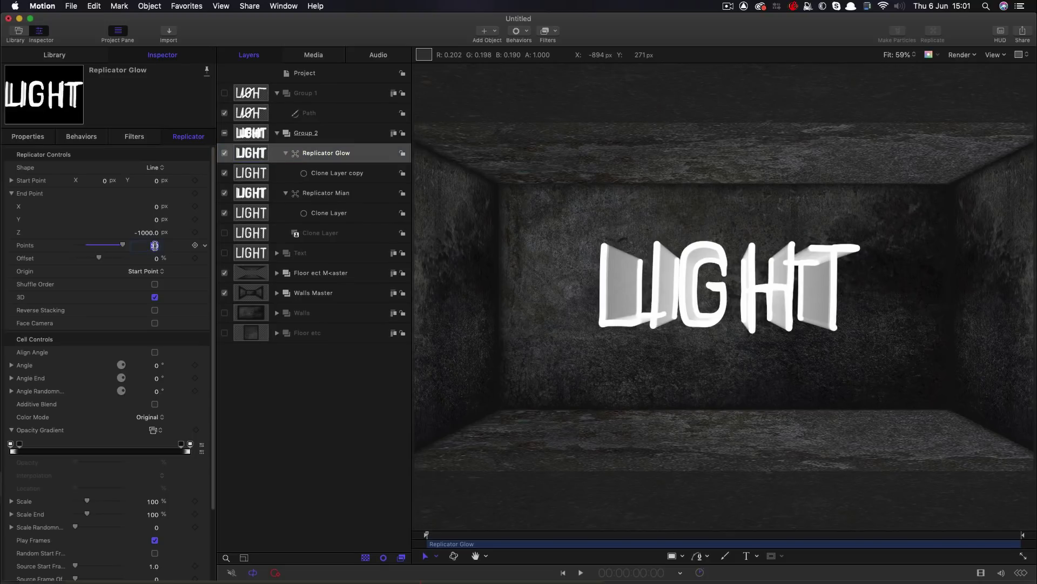
text(2)
key(Return)
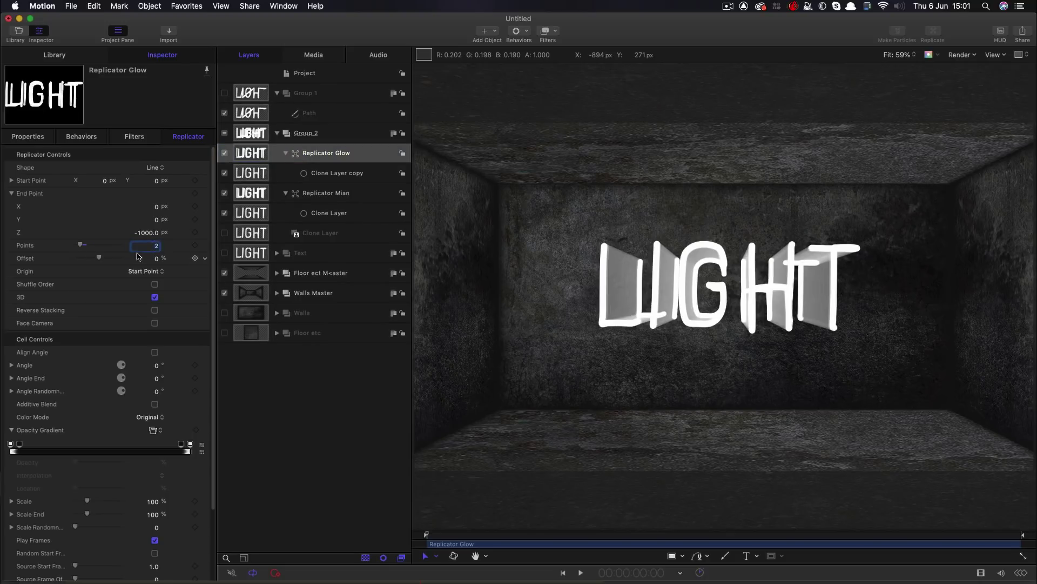
Add a Gaussian Blur filter to Replicator Glow and duplicate the filter four times
click(276, 150)
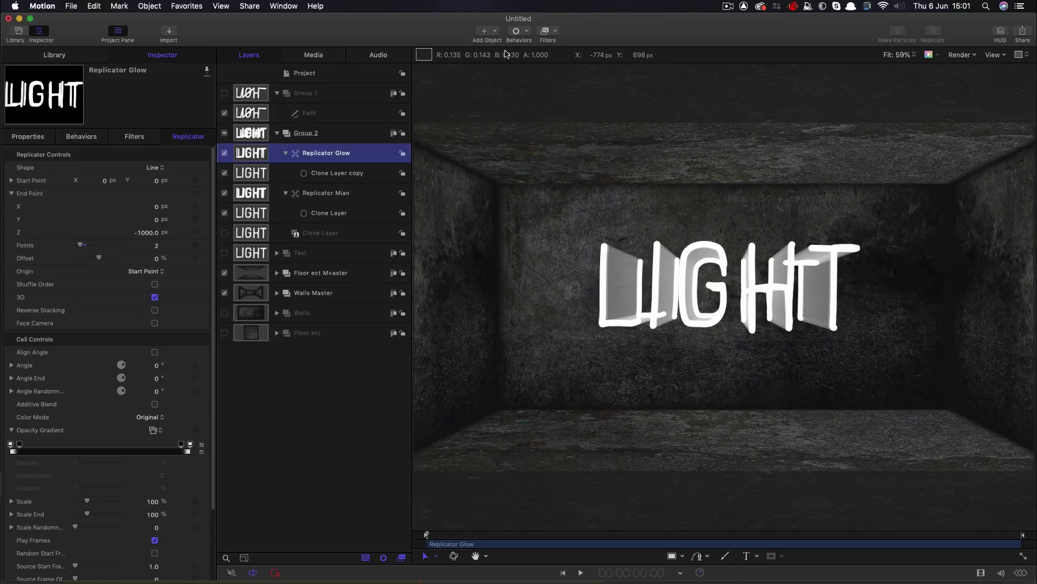
click(555, 32)
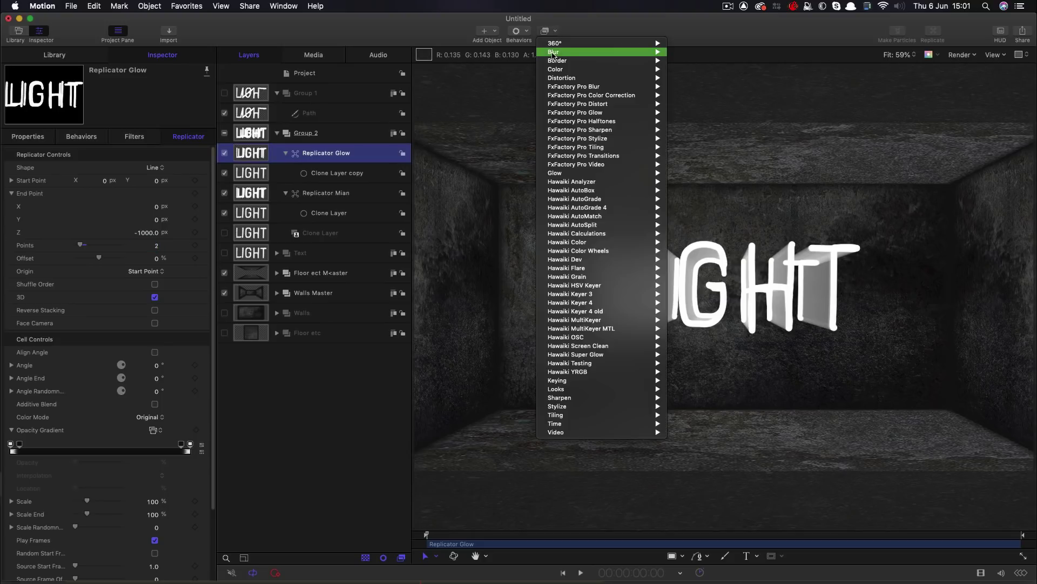
mouse_move(553, 53)
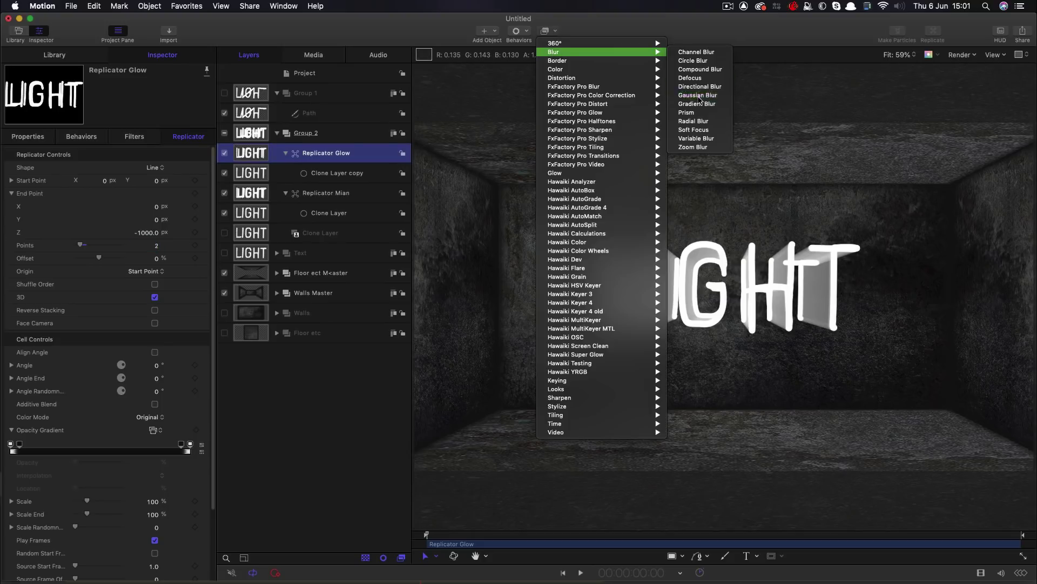
click(697, 95)
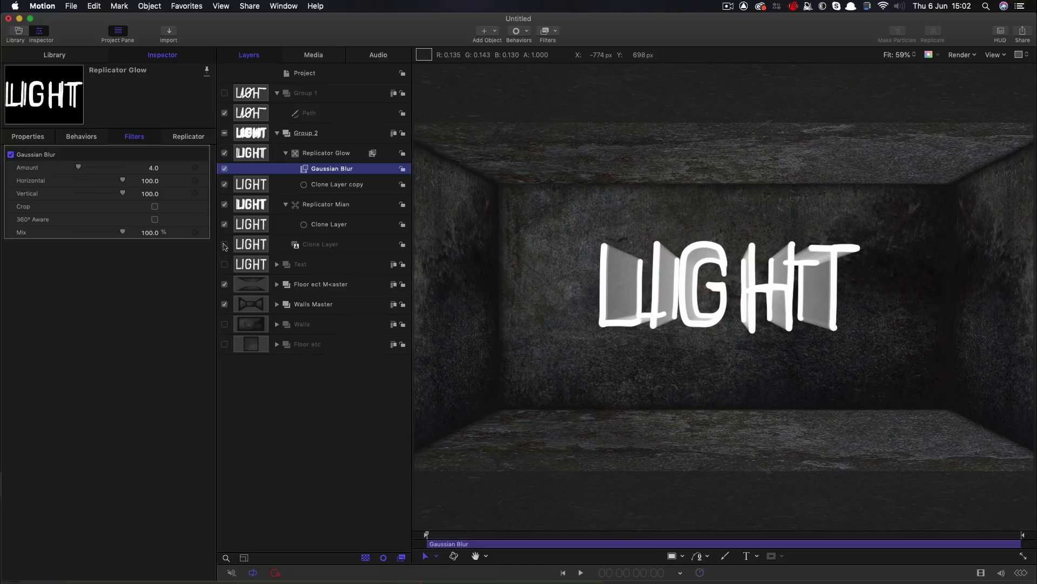
key(super+d)
key(super+d)
key(super+d)
key(super+d)
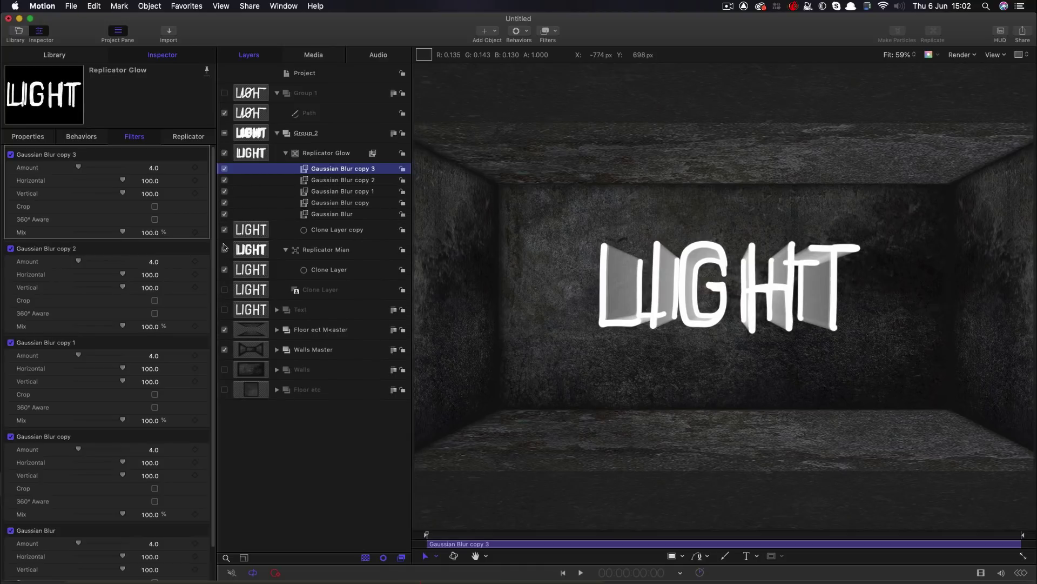
Set the blur amount to 64 on the original Gaussian Blur and 128 on Gaussian Blur copy
scroll(108, 378, down, 3)
click(154, 510)
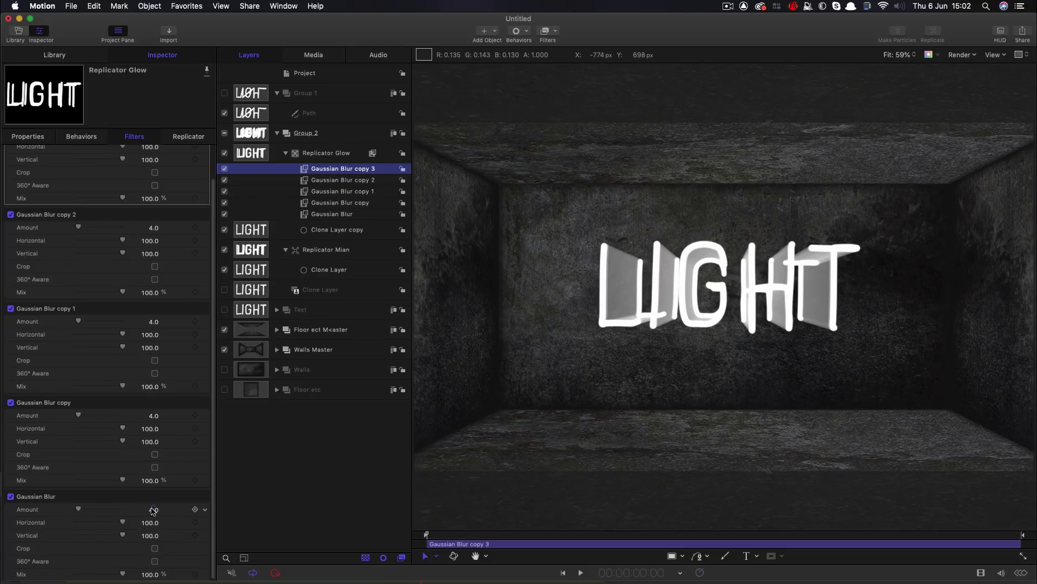
text(64)
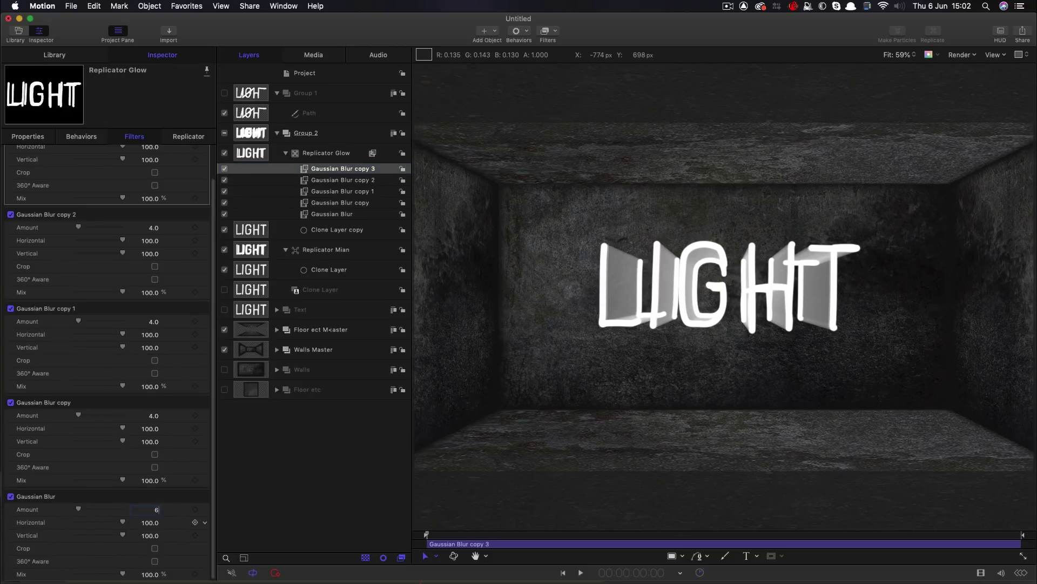
key(Return)
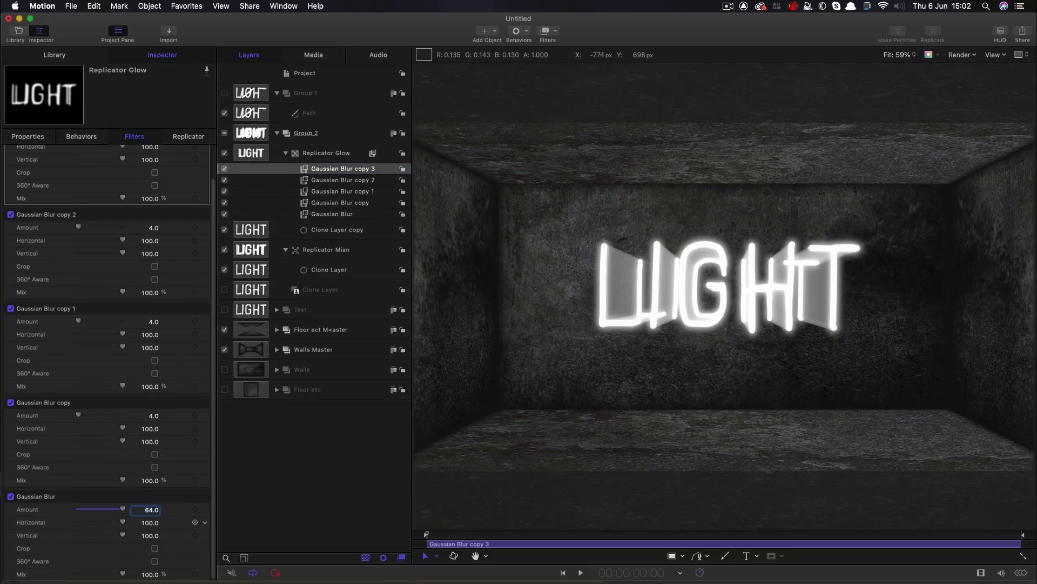
click(154, 416)
text(128)
key(Return)
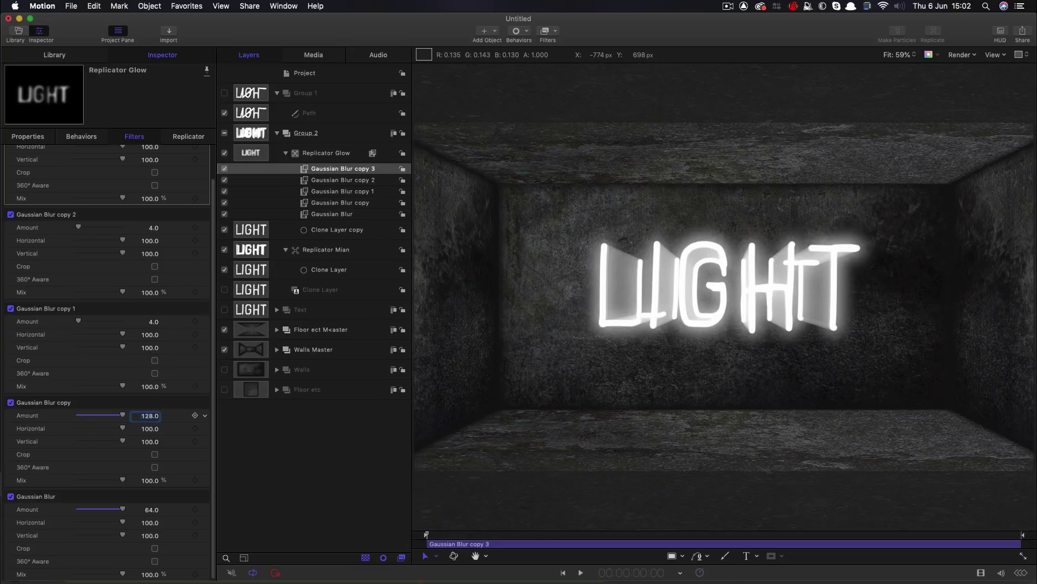
Set the blur amounts of Gaussian Blur copy 1, copy 2 and copy 3 to 264, 512 and 1024
click(154, 322)
text(264)
key(Return)
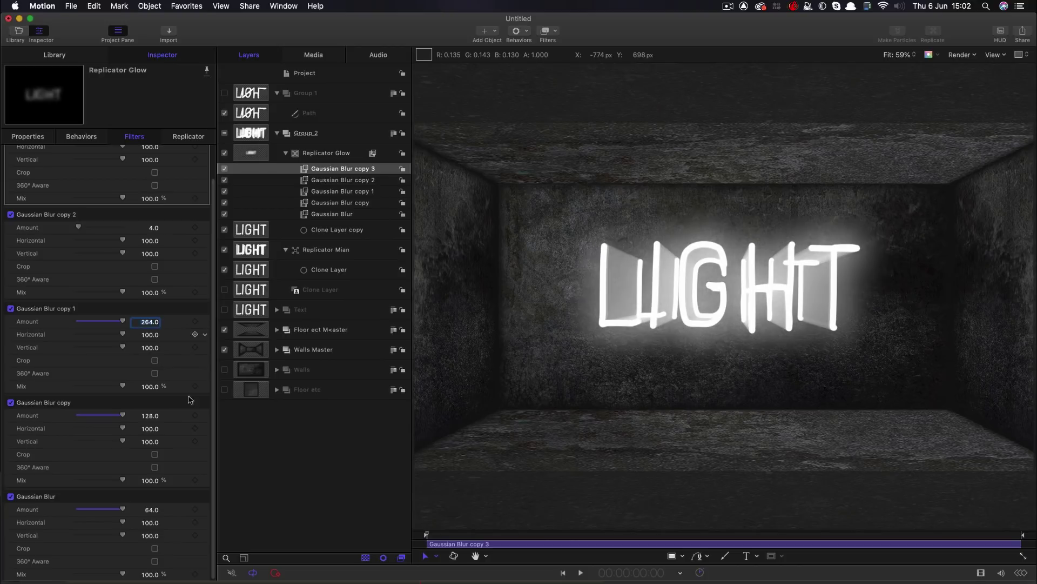
click(155, 228)
text(512)
key(Return)
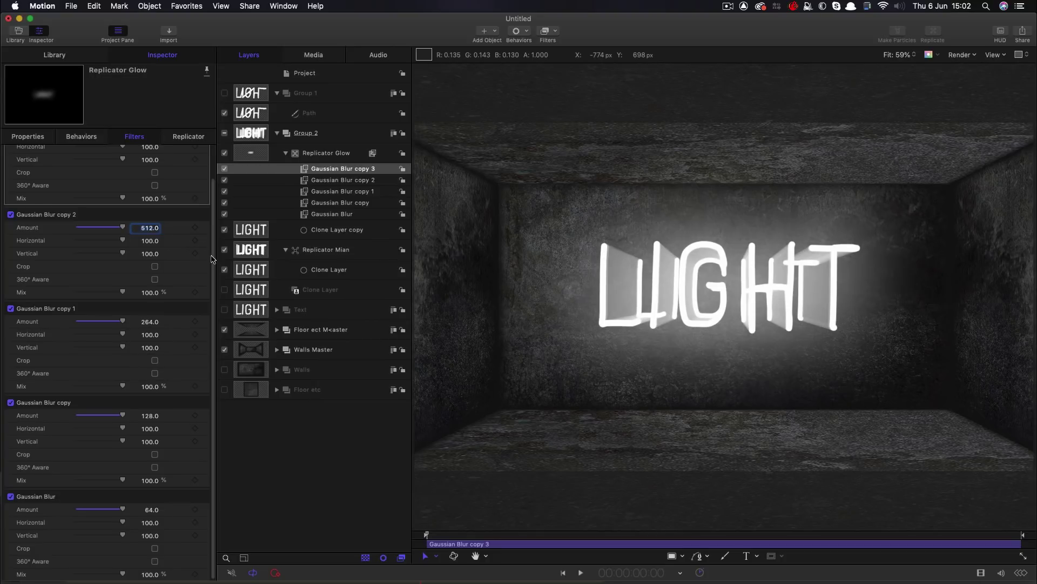
scroll(212, 260, up, 2)
click(153, 167)
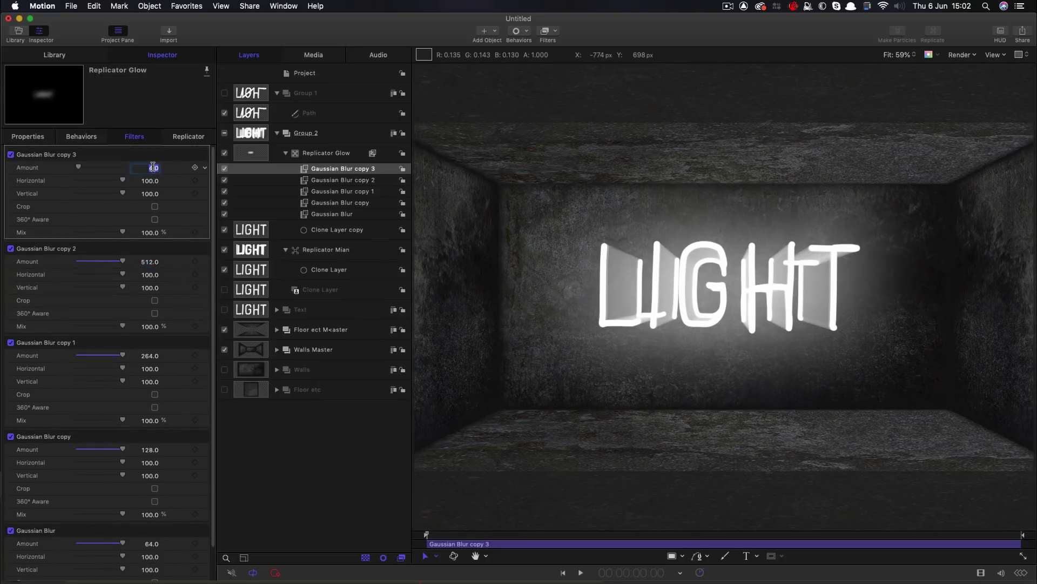
text(1024)
key(Return)
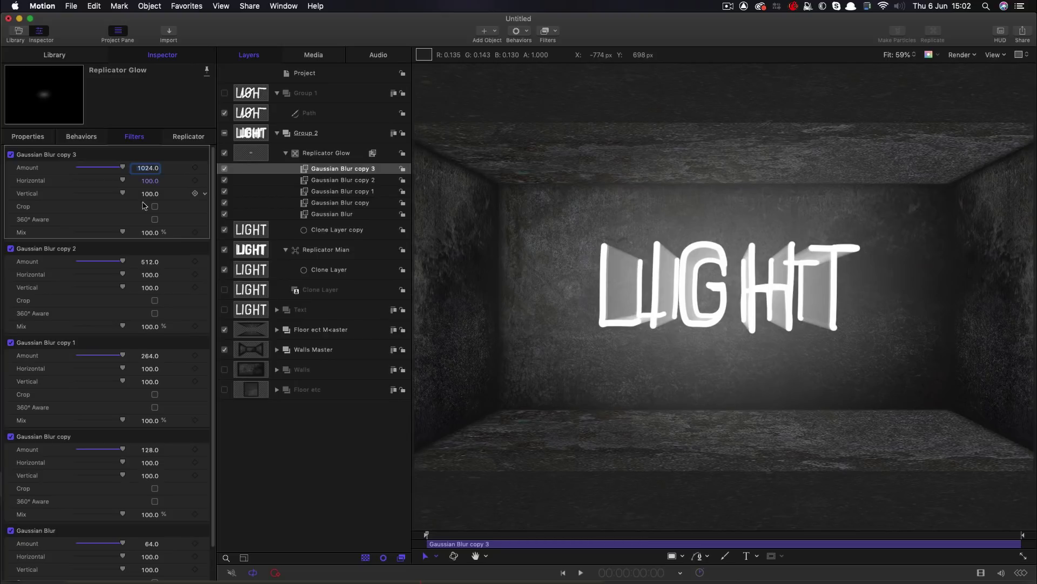
Set the mix of Gaussian Blur copy 3 to 10% and of Gaussian Blur copy 2 to 20%
click(150, 232)
text(10)
key(Return)
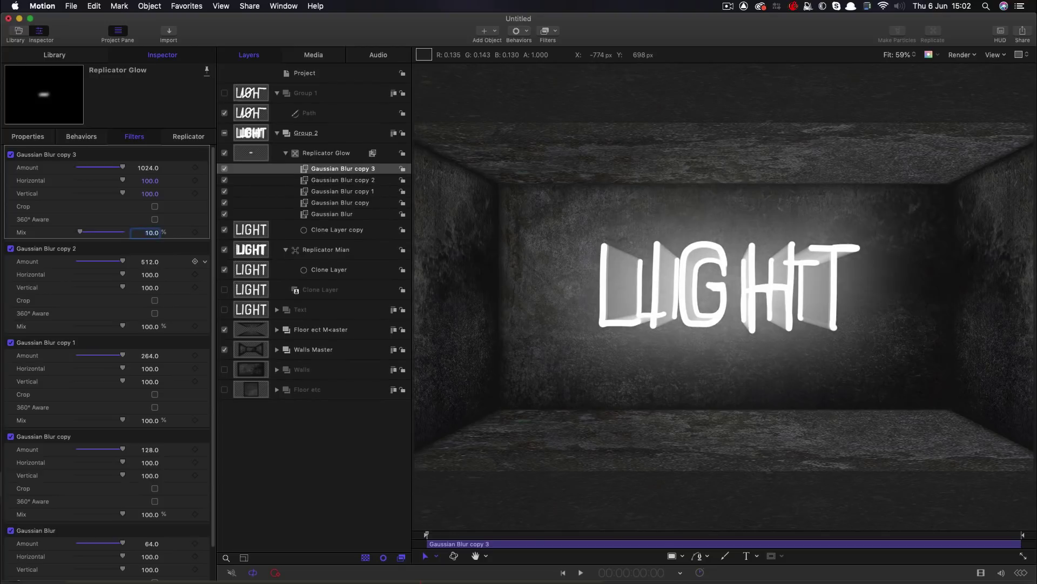
click(146, 326)
text(20)
key(Return)
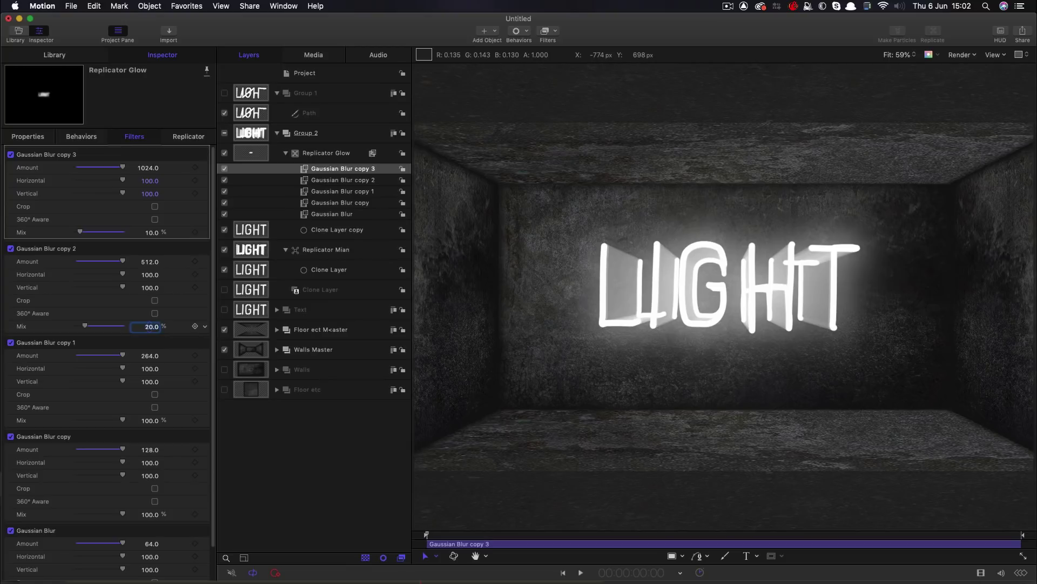
Set the mix of Gaussian Blur copy 1 to 30% and of Gaussian Blur copy to 50%
click(150, 420)
text(30)
key(Return)
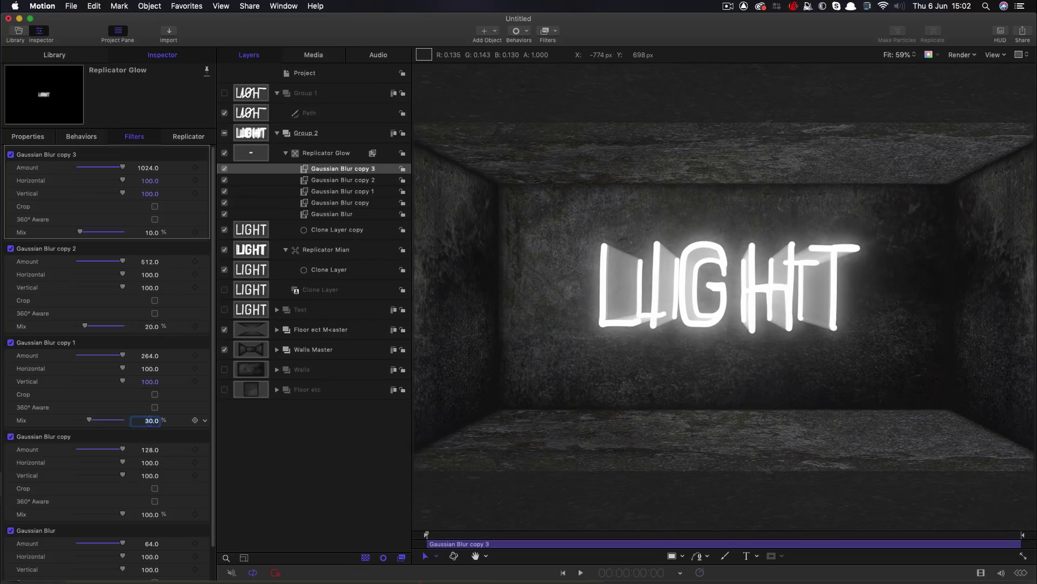
click(149, 514)
text(50)
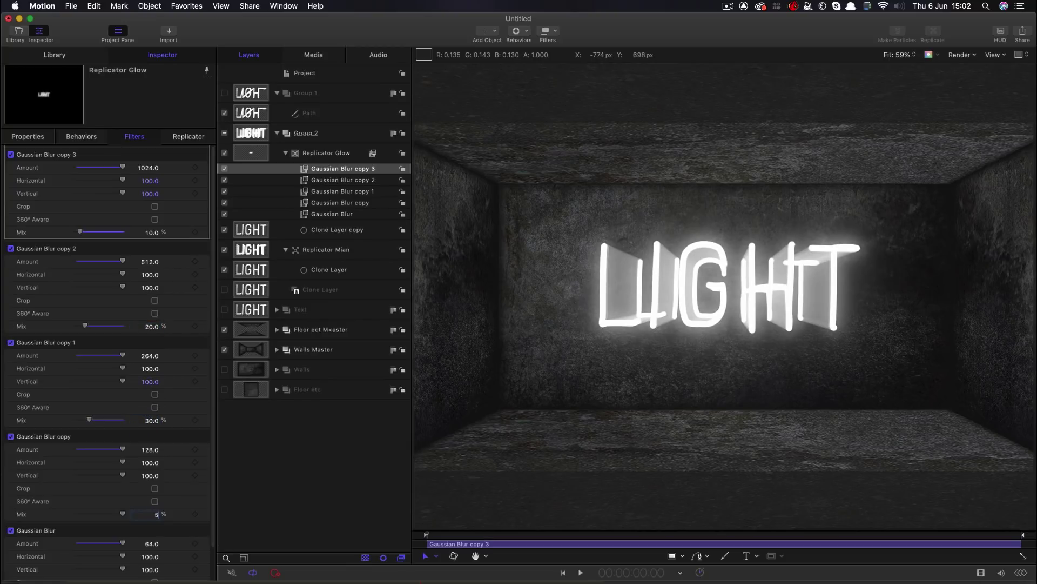
key(Return)
Add a Levels color filter to Replicator Glow and switch its histogram to the Alpha channel
click(251, 154)
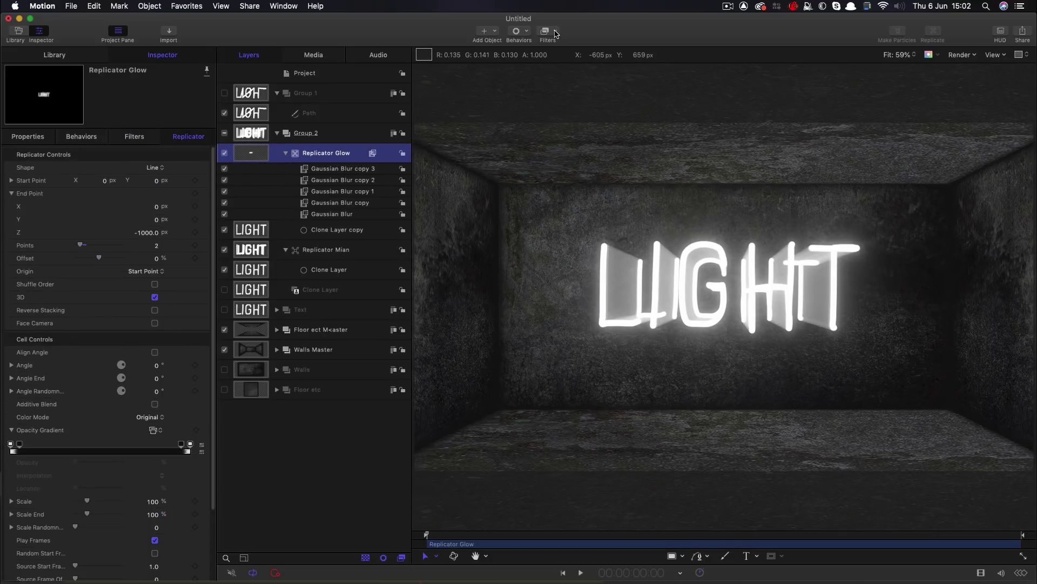
click(551, 31)
mouse_move(557, 71)
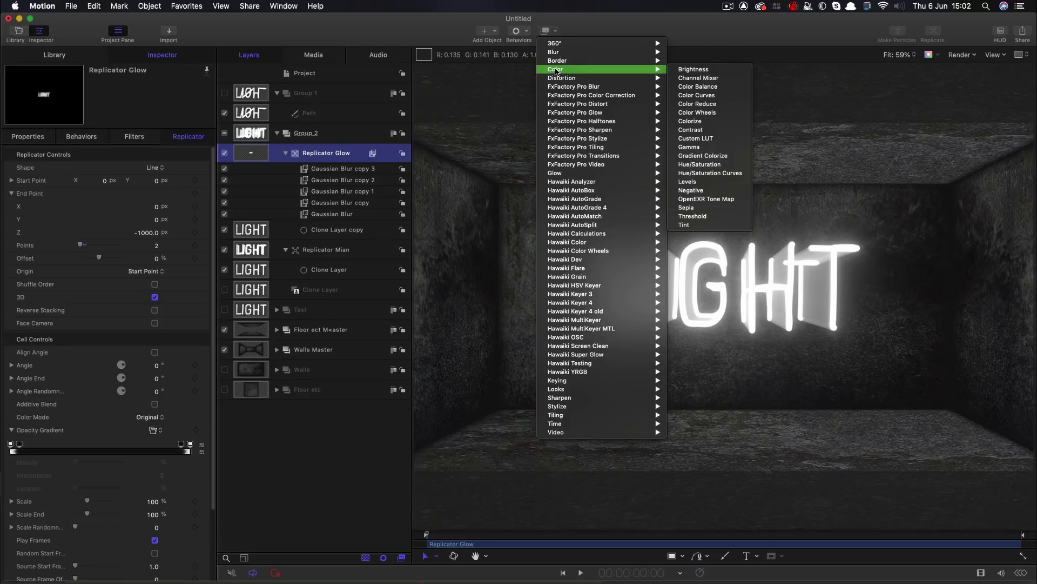
click(709, 183)
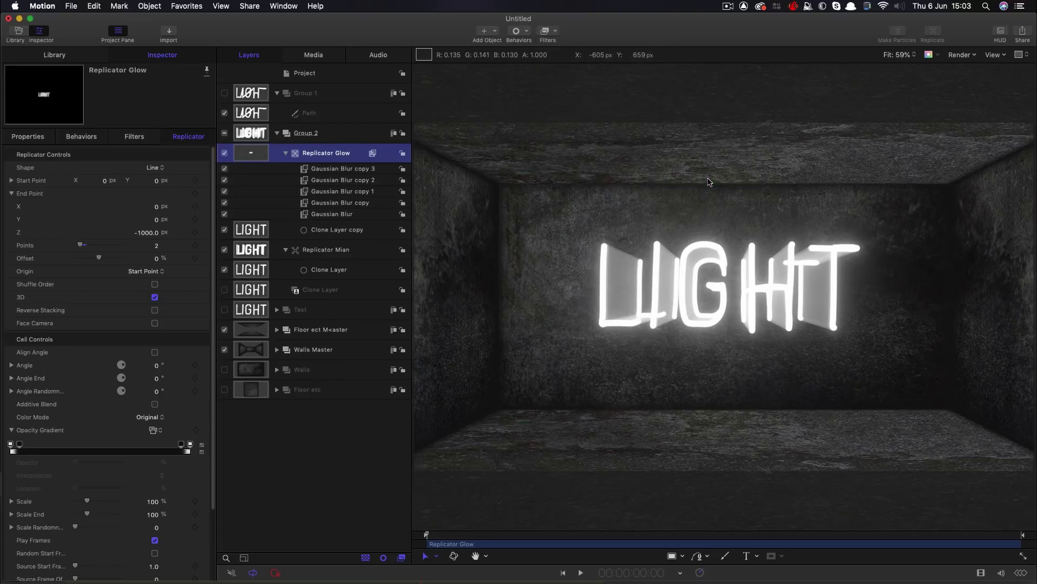
click(146, 173)
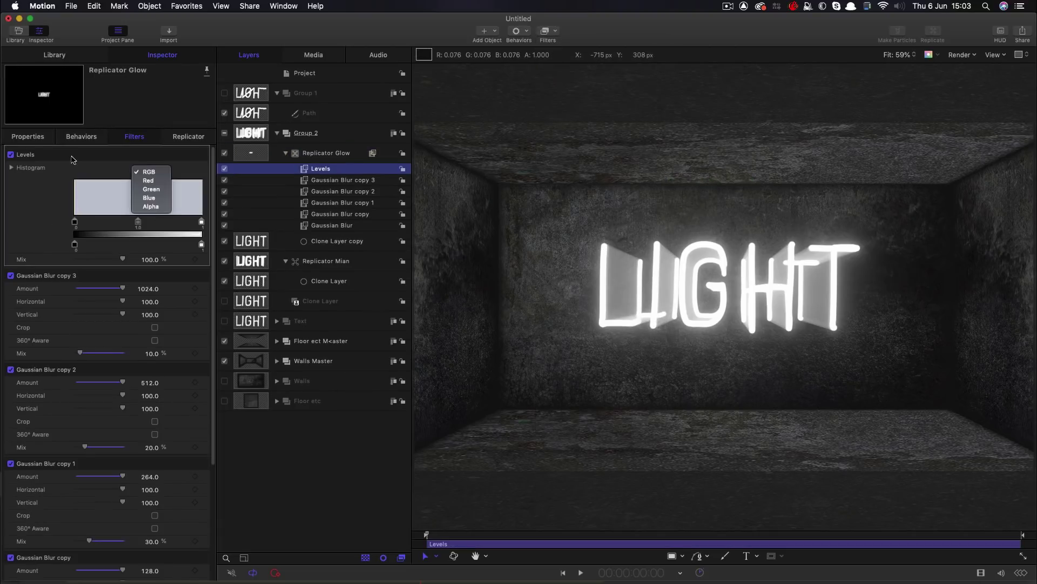
click(147, 173)
click(149, 173)
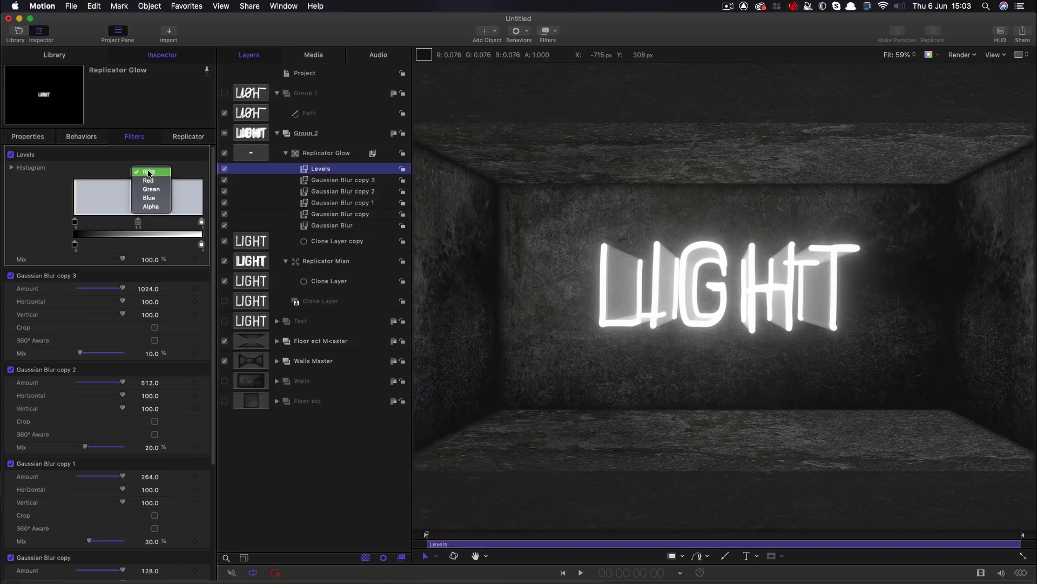
click(151, 207)
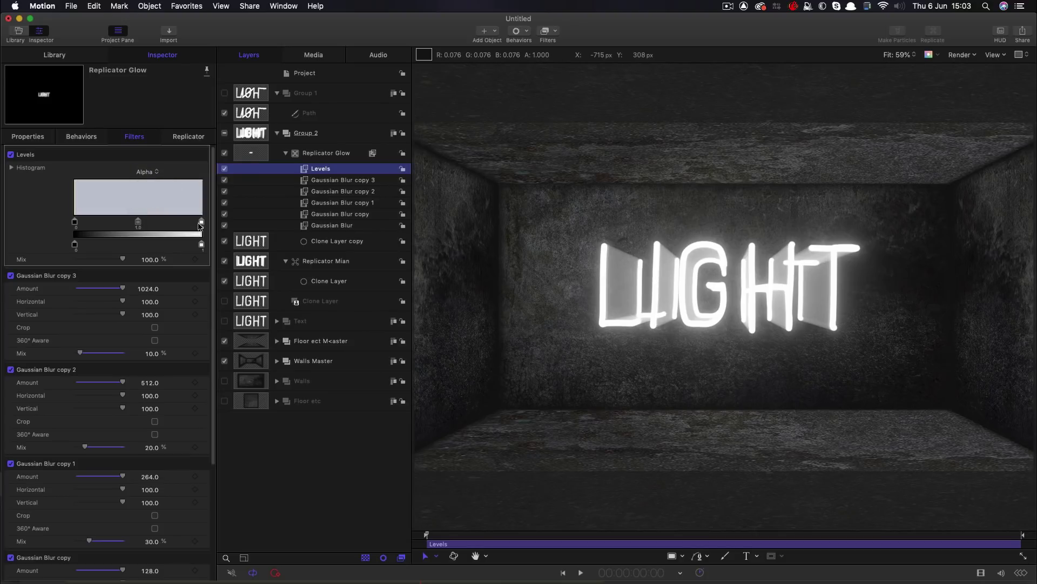
Lower the alpha input white point in Levels to about 0.33 and move the playhead to 2:11
drag(201, 222, 116, 226)
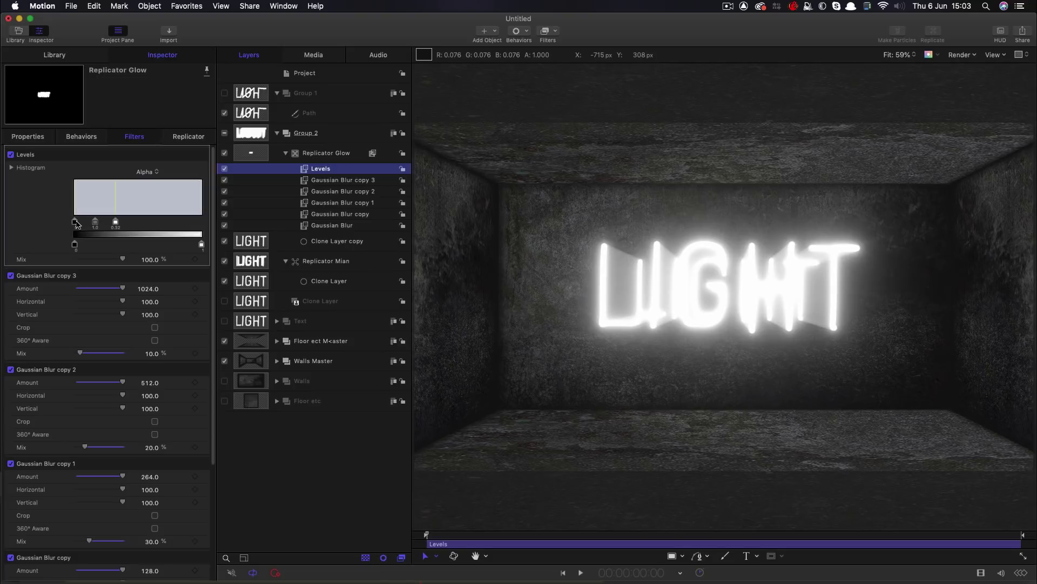
drag(115, 222, 116, 221)
click(524, 536)
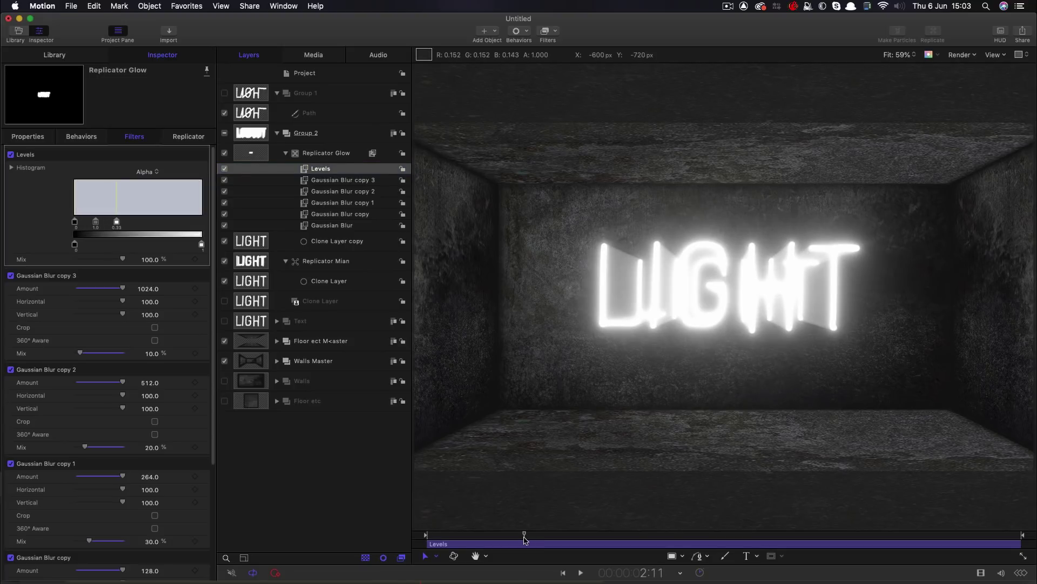
Add a Color Curves filter to the source Clone Layer and slightly lower the upper end of its Blue curve
click(254, 303)
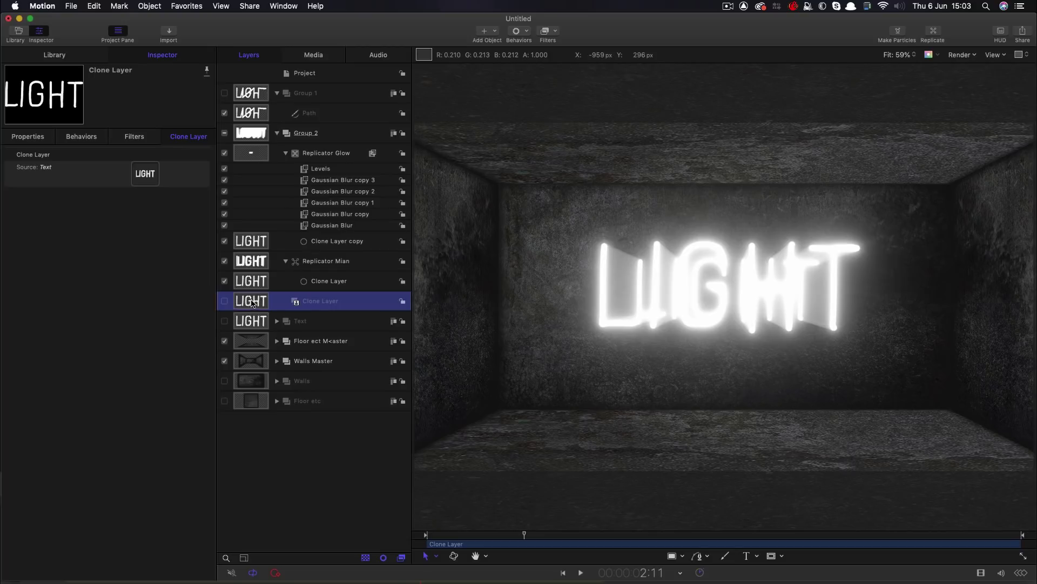
click(557, 30)
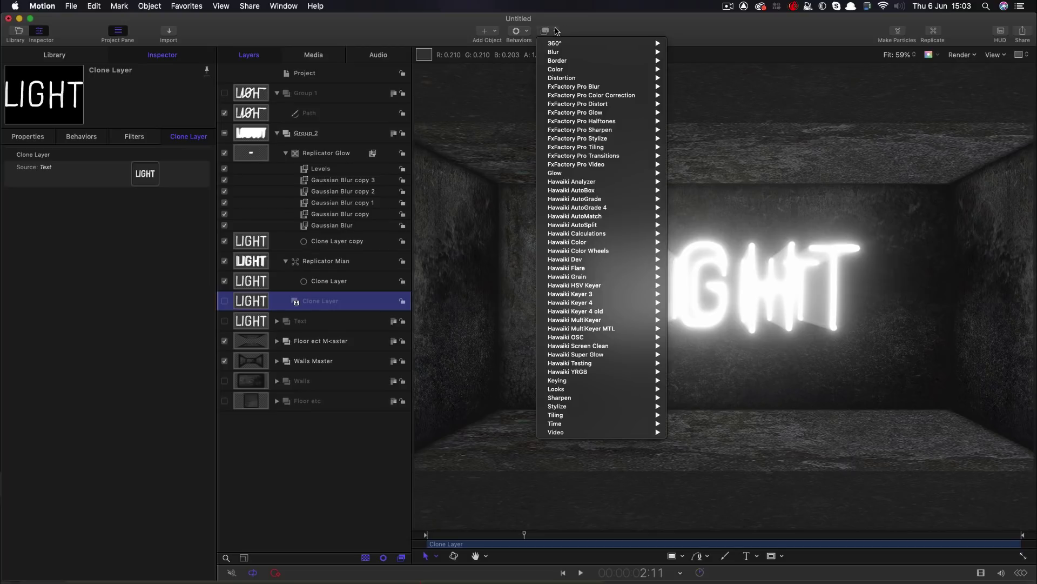
mouse_move(558, 70)
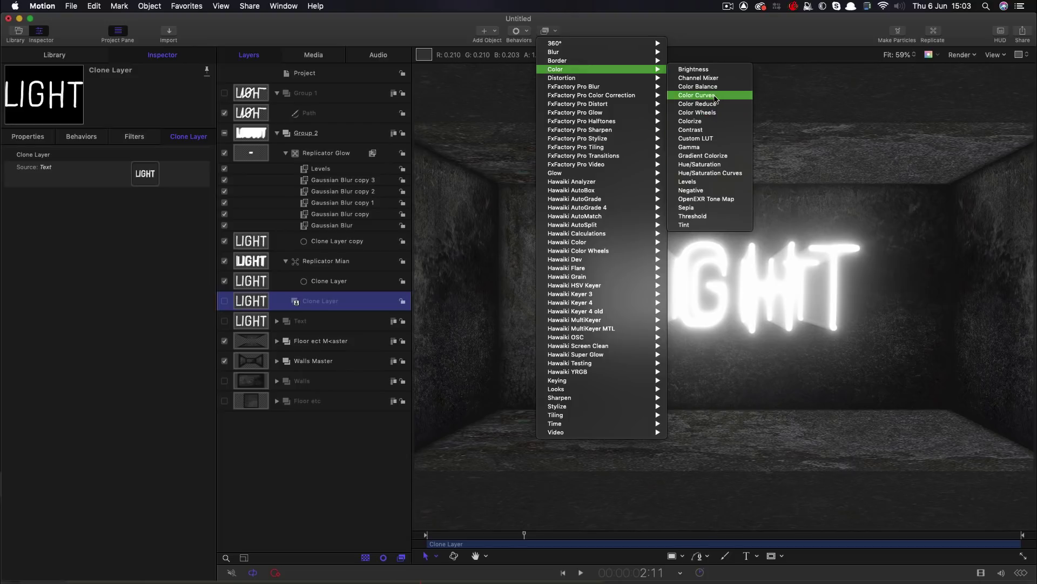
click(697, 95)
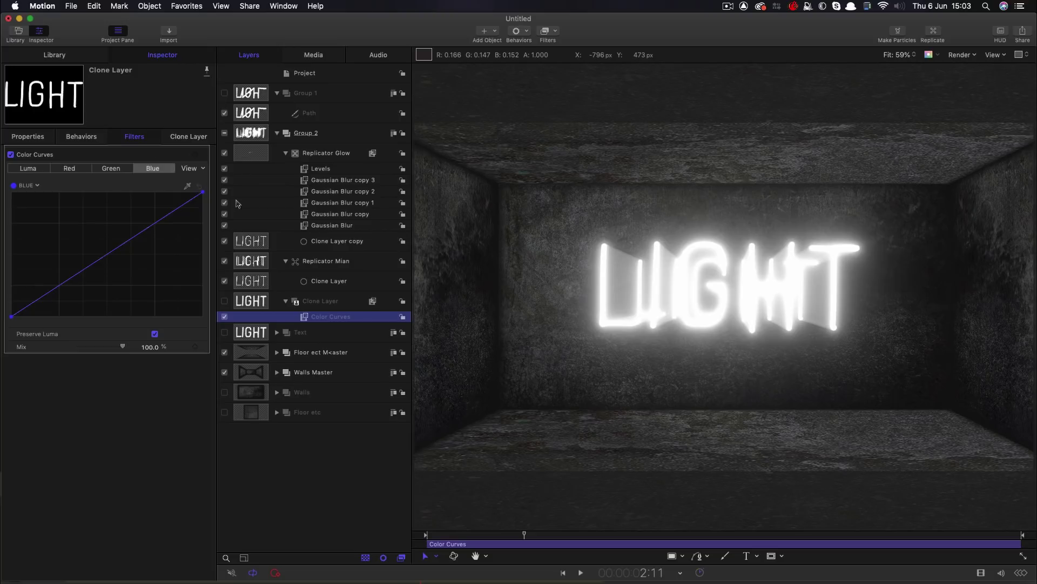
drag(204, 195, 205, 208)
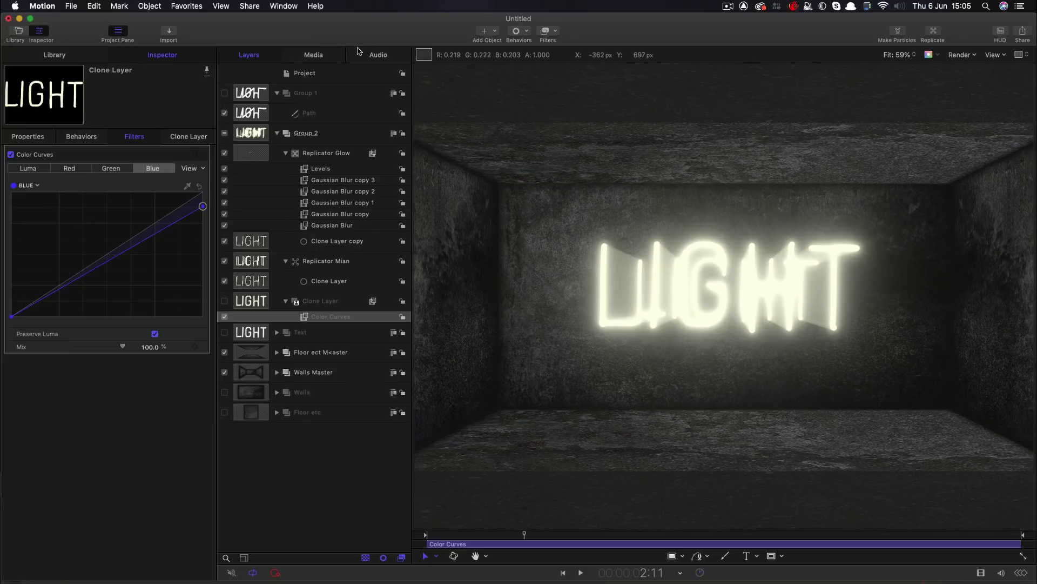
Add a light to the project, keeping the existing groups as 2D
click(495, 31)
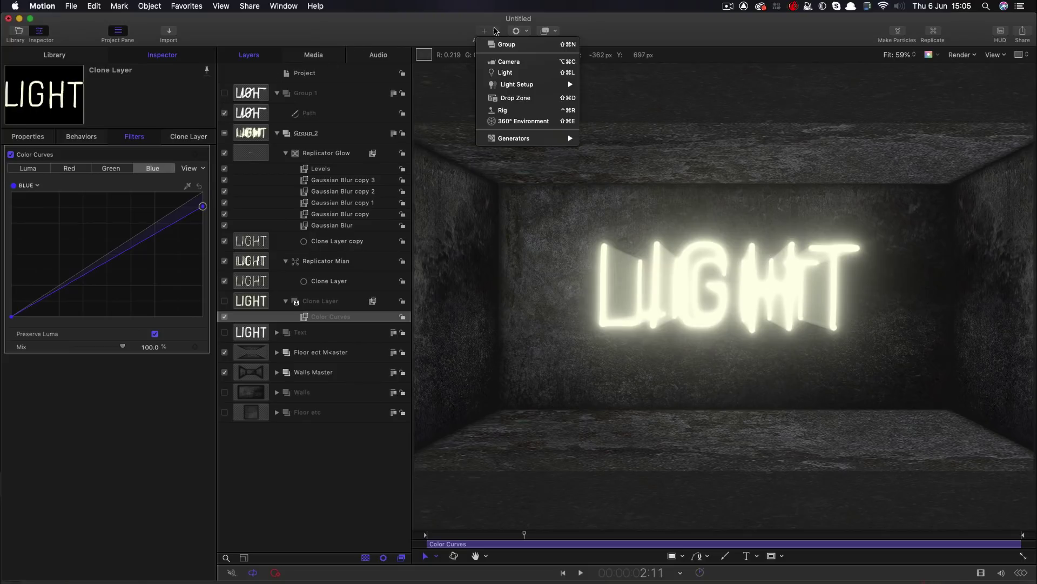
click(500, 72)
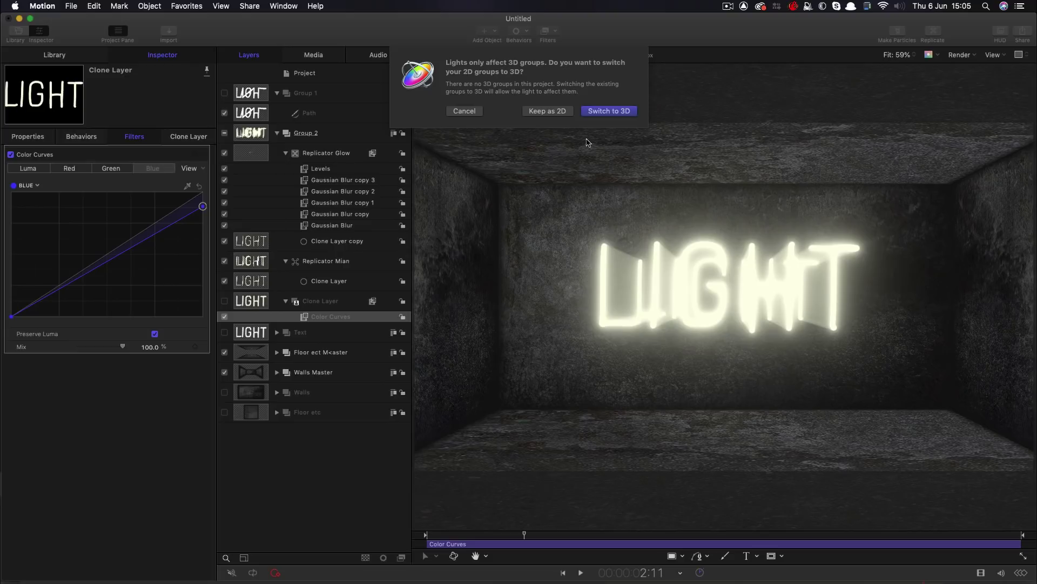
click(545, 112)
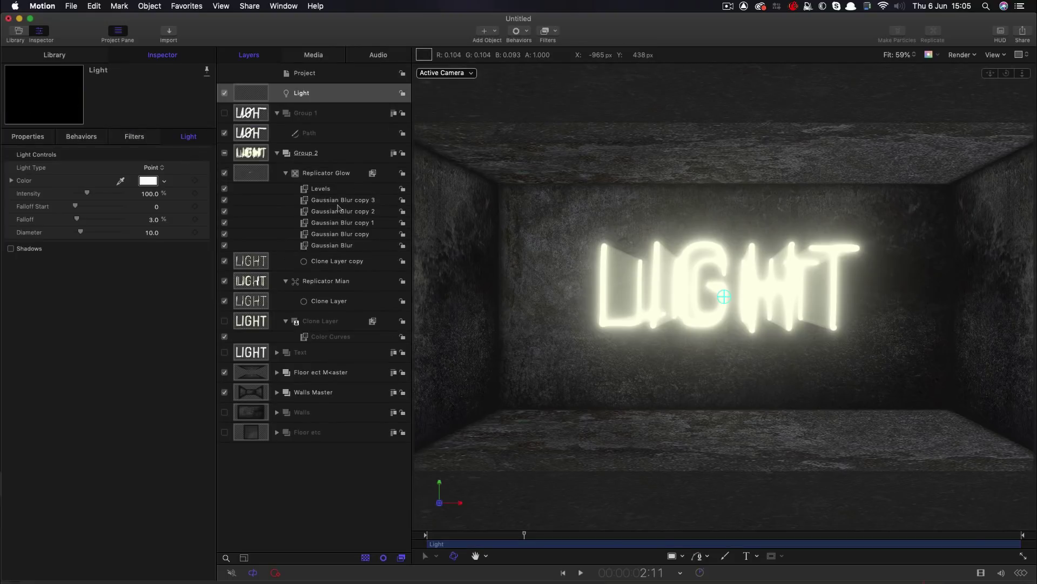
Collapse Group 2 and rename it as Light Art
click(278, 154)
double_click(334, 153)
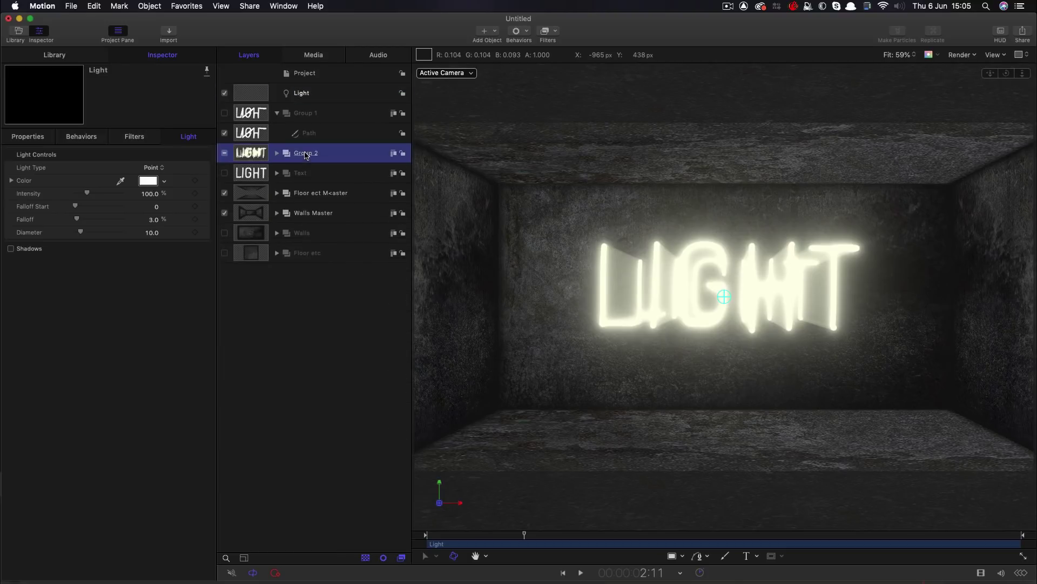
drag(334, 154, 277, 147)
text(Lig)
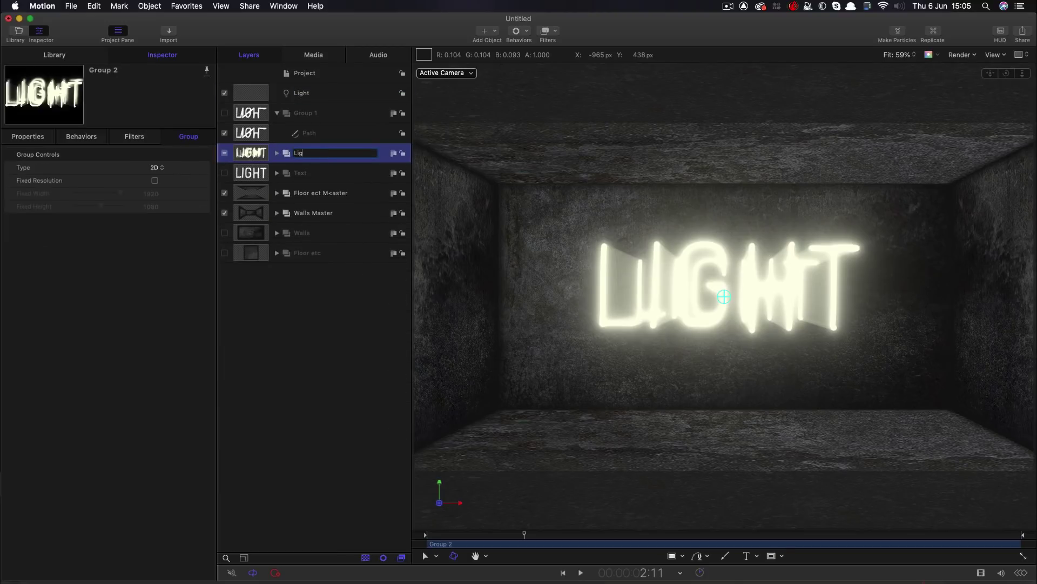
text(ht Art)
Convert the Floor ect M<aster and Walls Master groups to 3D groups
click(246, 195)
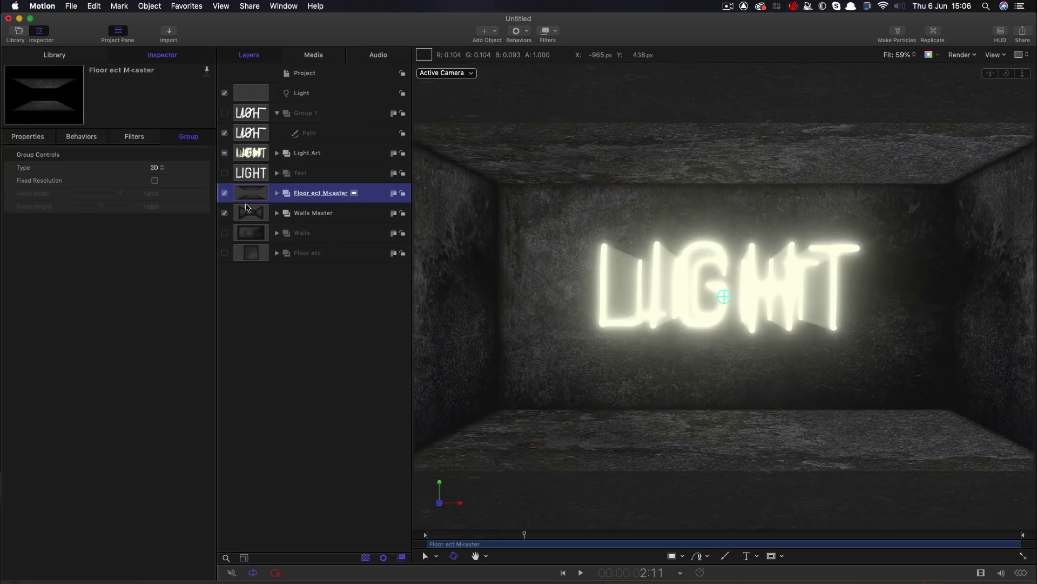
shift+click(246, 208)
right_click(251, 193)
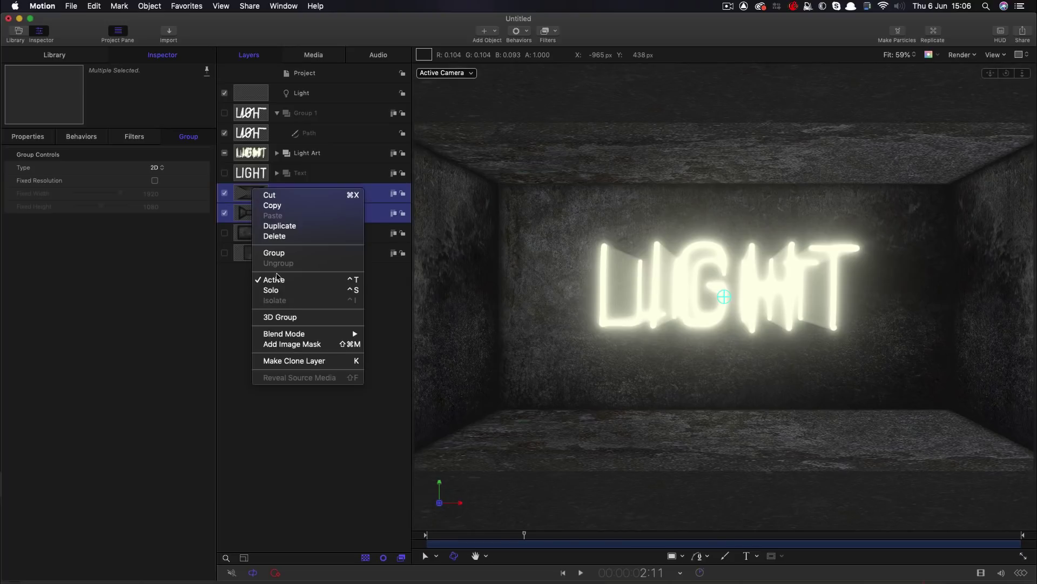
click(289, 317)
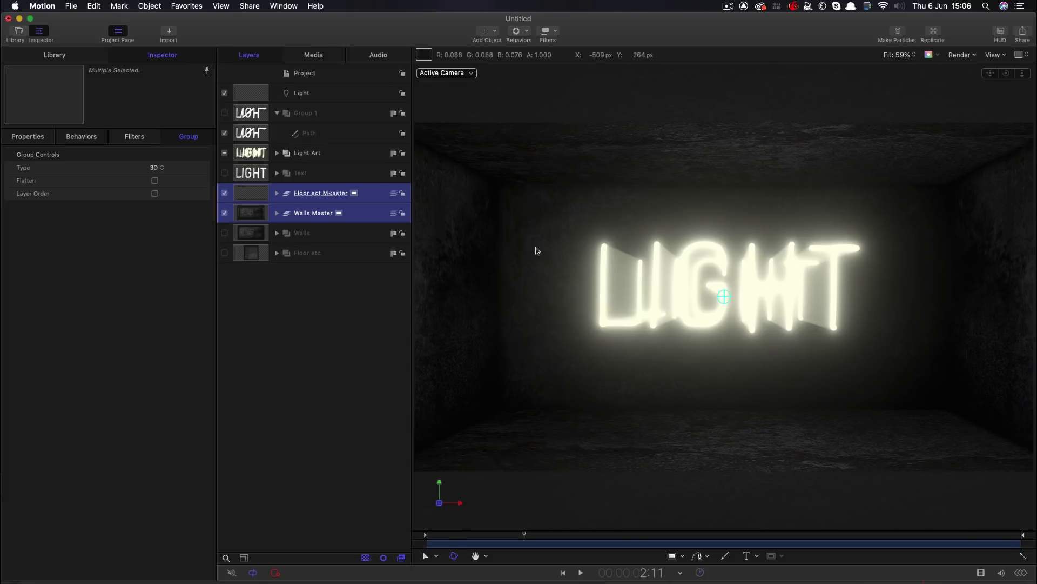
Set the color of the Light to a pale lavender blue
click(254, 96)
click(149, 181)
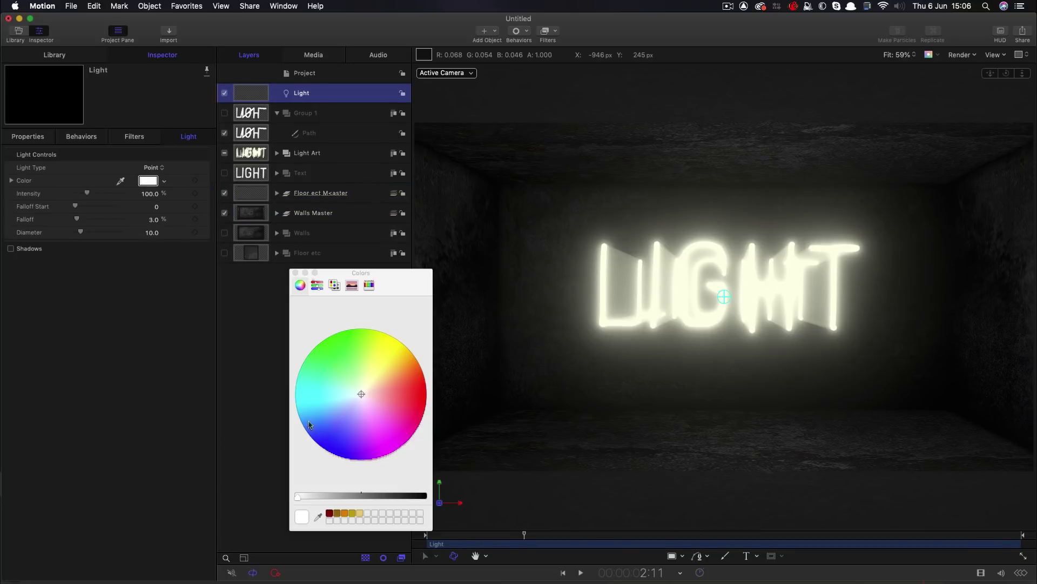
drag(359, 392, 355, 411)
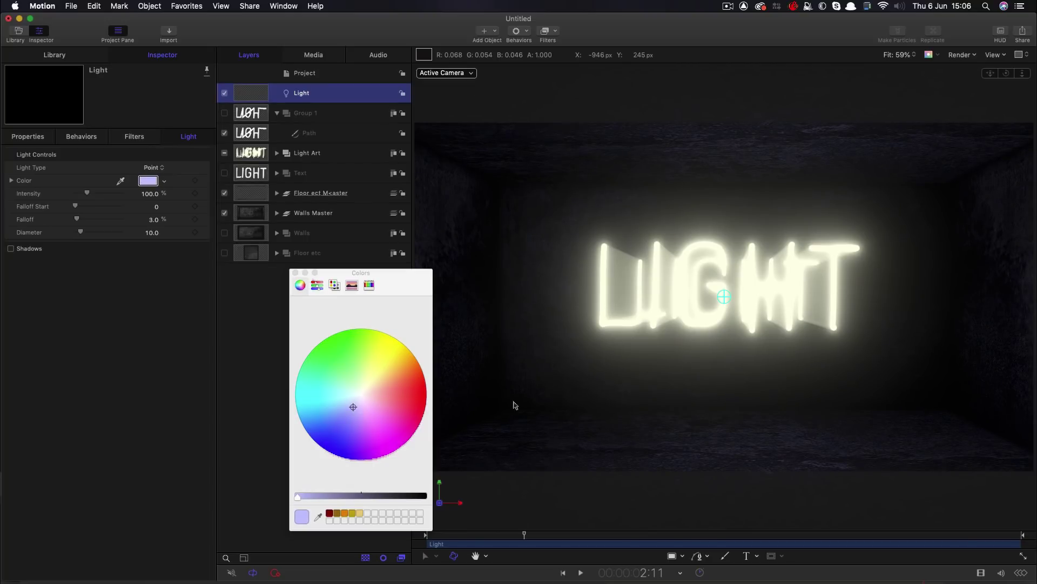
click(295, 273)
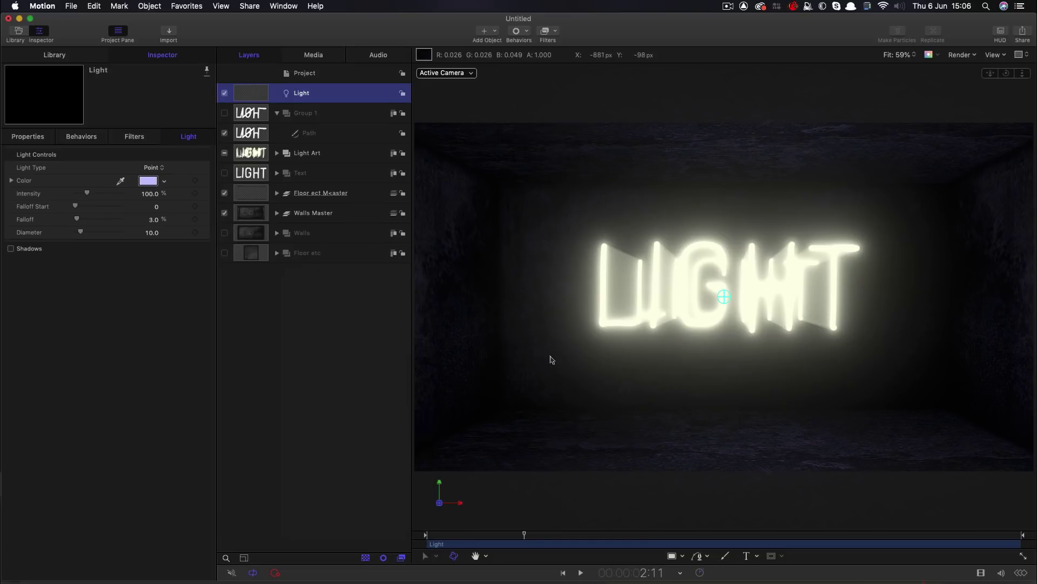
Duplicate the Light and set the copy's color to a pale warm yellow
right_click(246, 92)
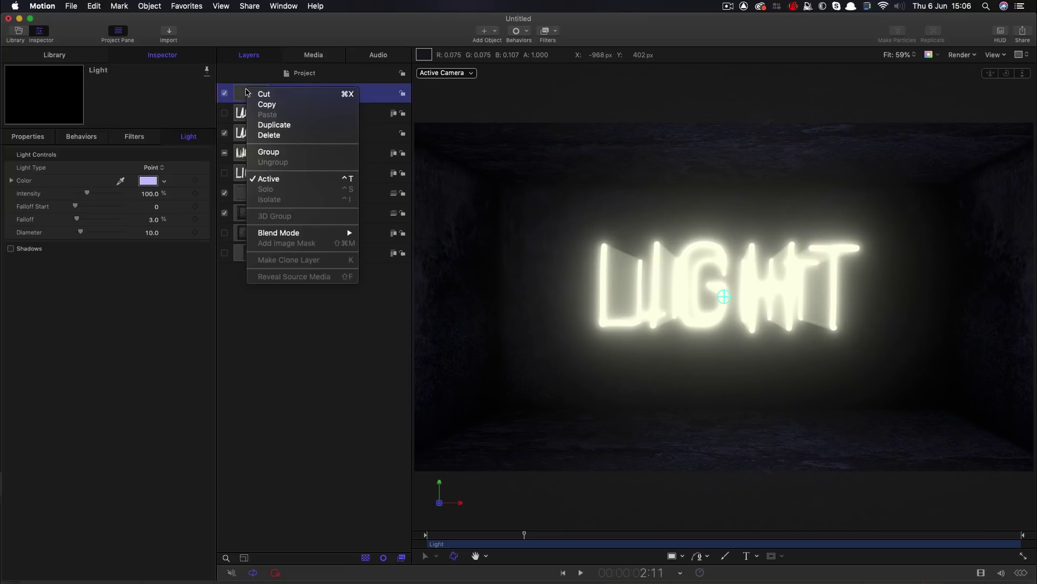
click(273, 125)
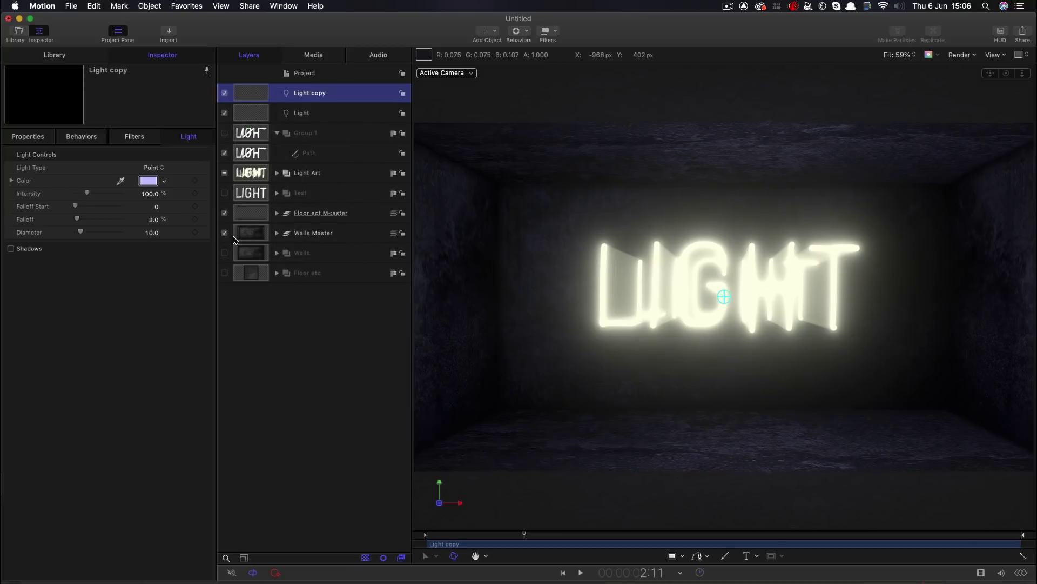
click(149, 181)
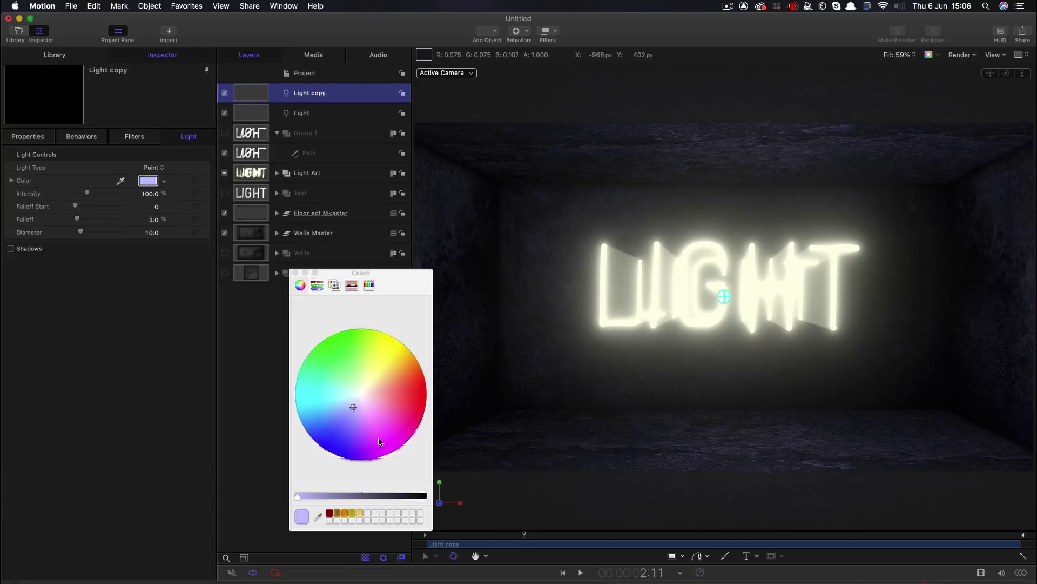
drag(352, 407, 363, 397)
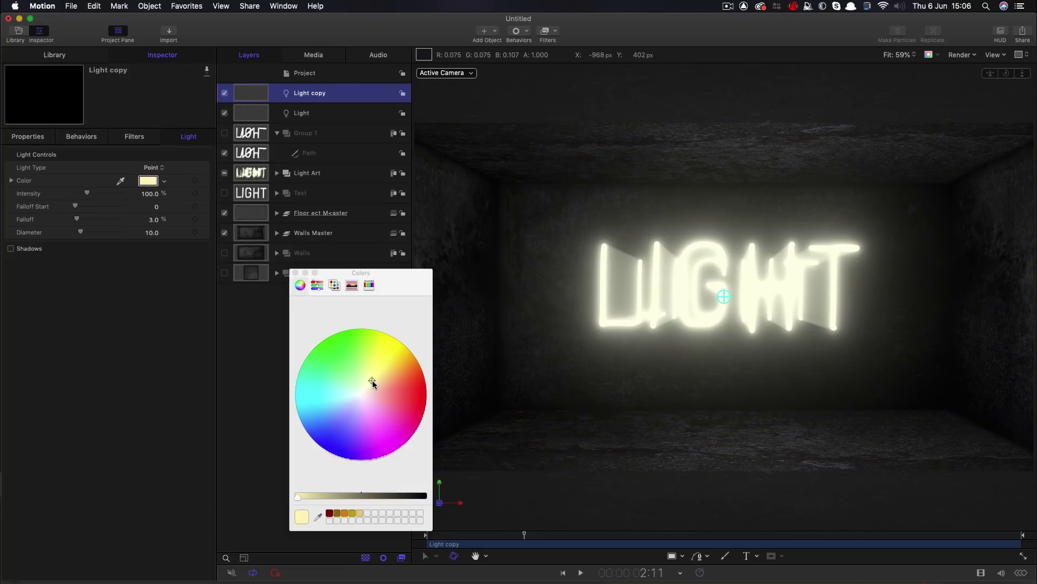
click(148, 181)
Set the Light copy's intensity to 300% and its falloff to 10%
click(150, 194)
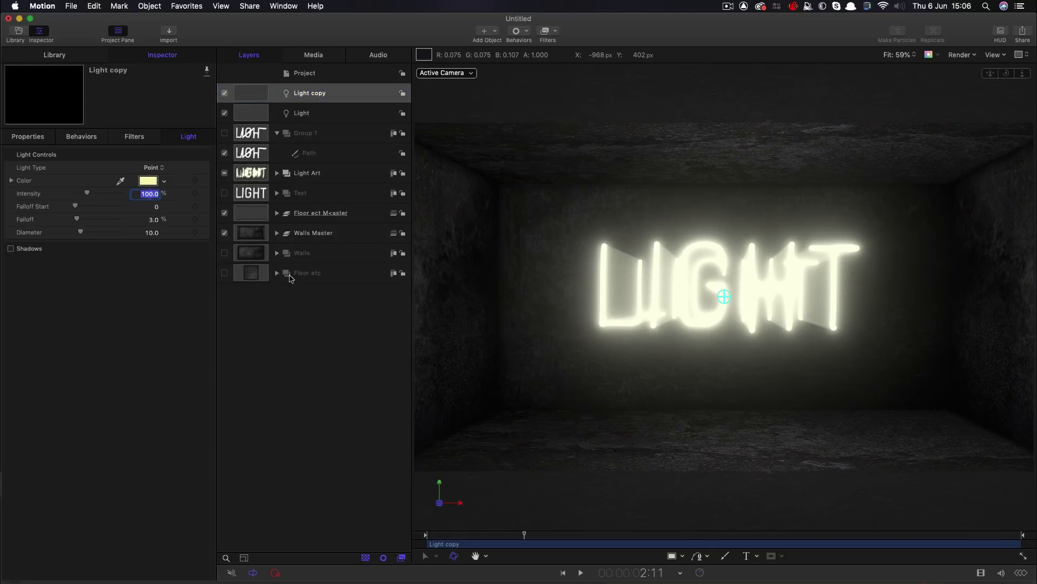
text(300)
key(Return)
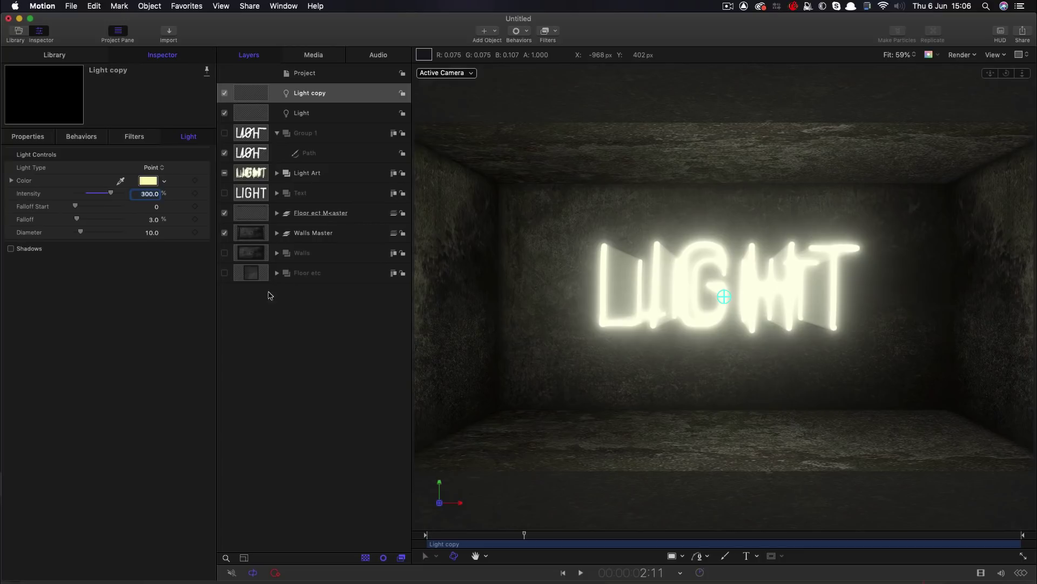
click(154, 220)
text(10)
key(Return)
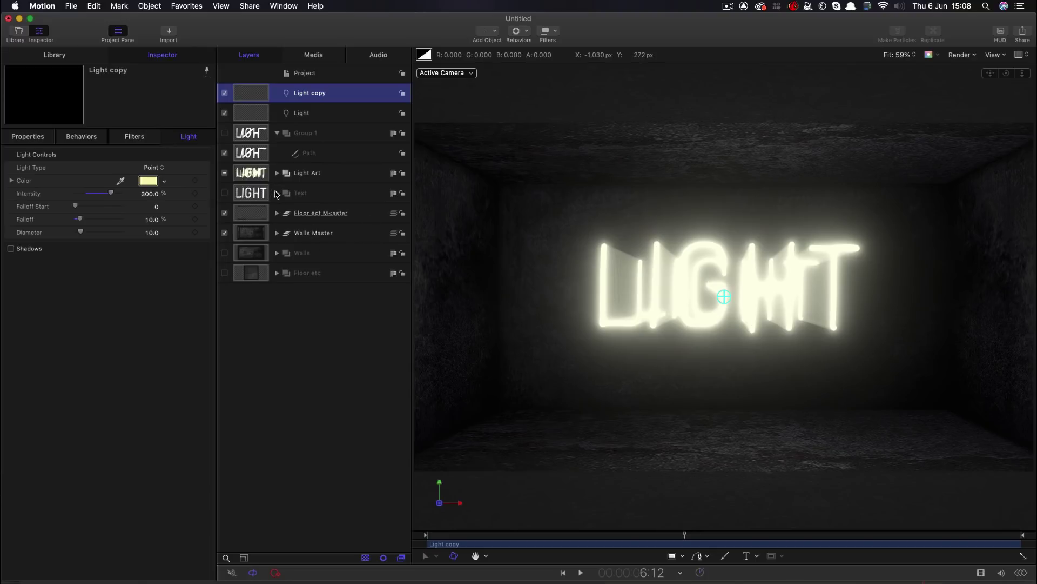
Expand the Text group and apply the Write On shape behavior to all five paint strokes
click(276, 193)
click(251, 211)
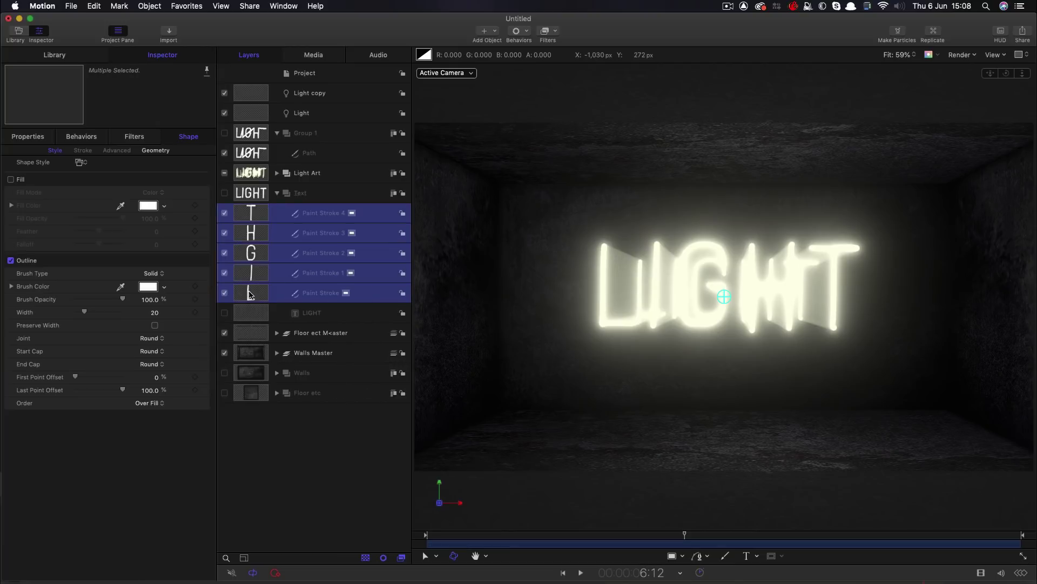
click(522, 31)
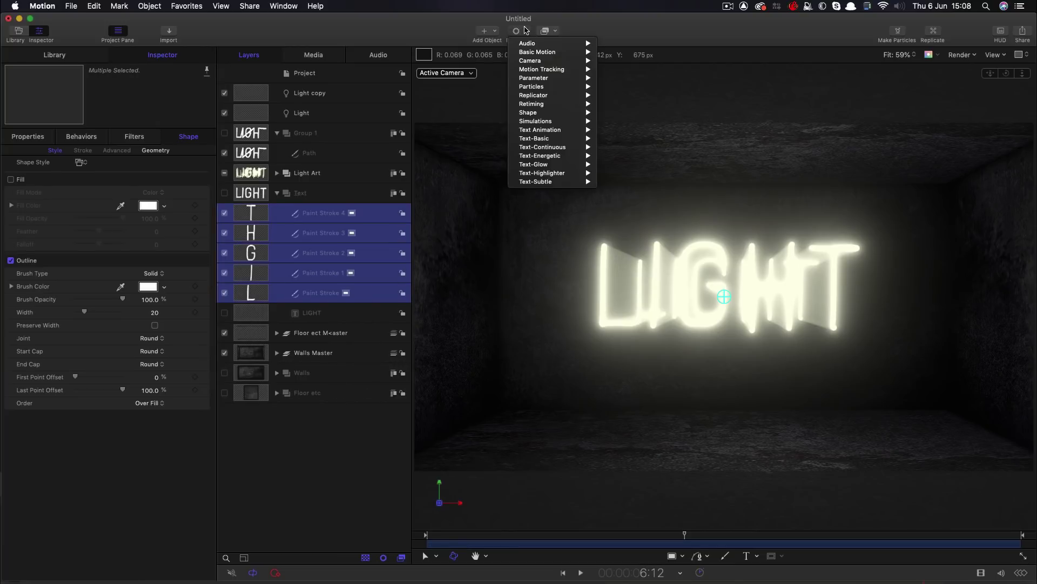
mouse_move(546, 113)
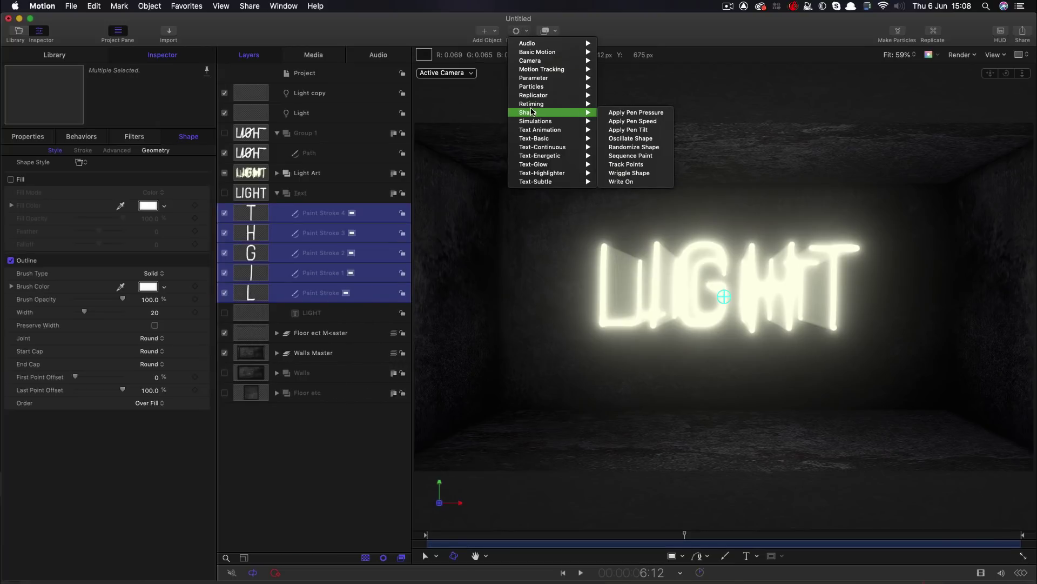
click(624, 182)
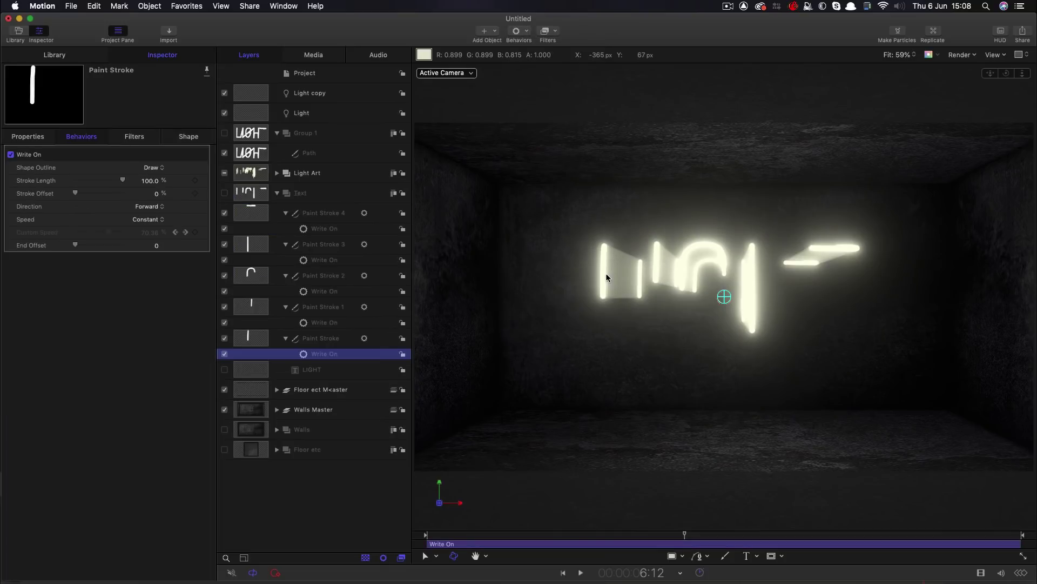
Trim the out points of all five Write On behaviors to 2:00
click(510, 535)
drag(510, 535, 507, 535)
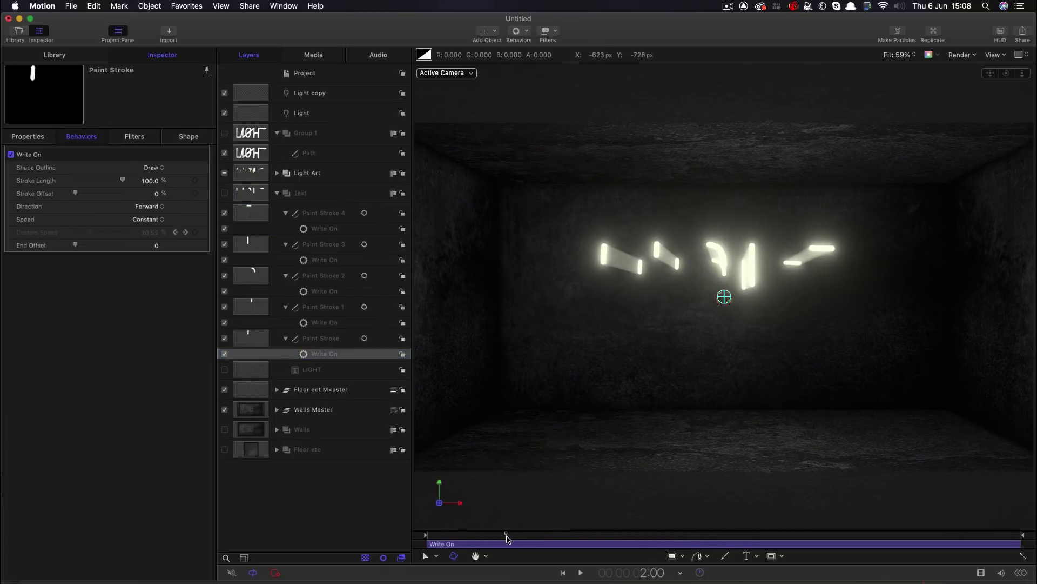
super+click(313, 322)
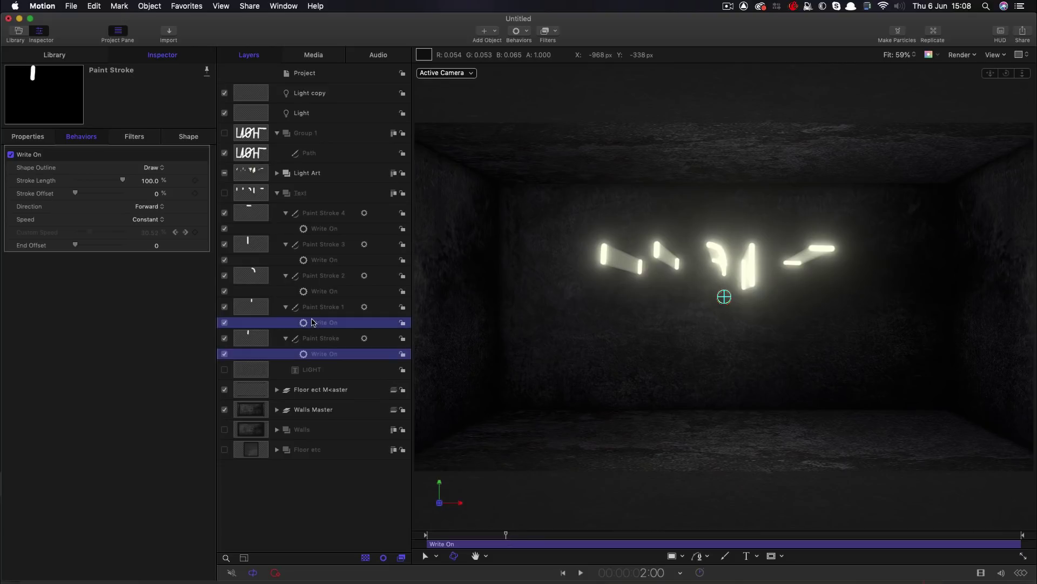
super+click(319, 292)
super+click(329, 262)
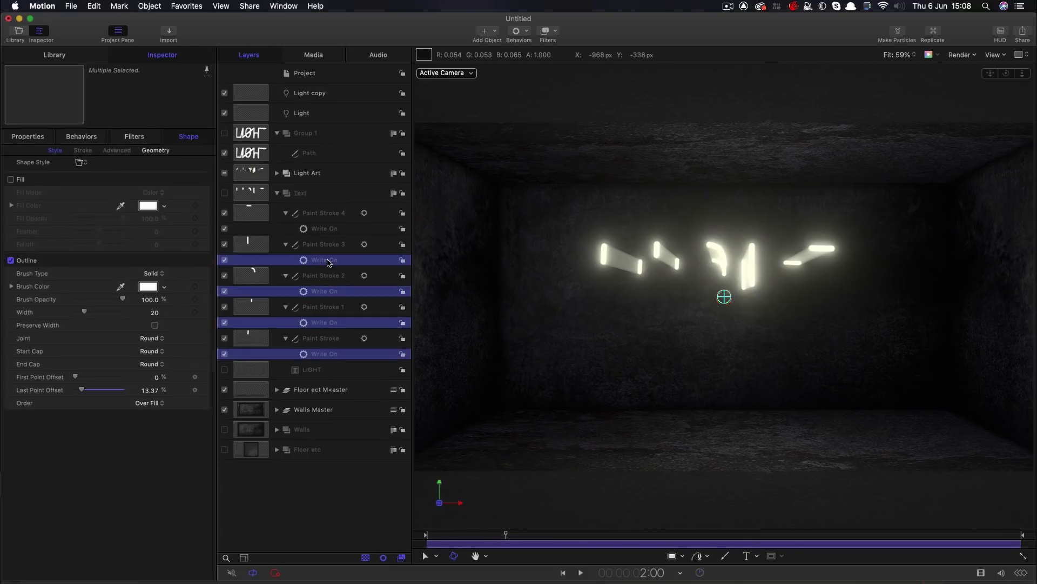
super+click(325, 230)
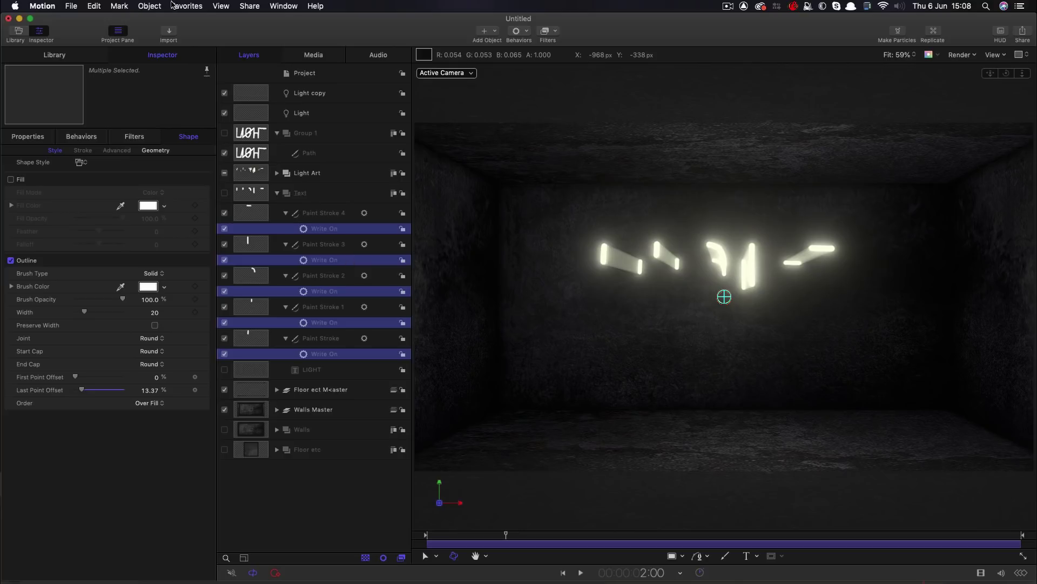
key(o)
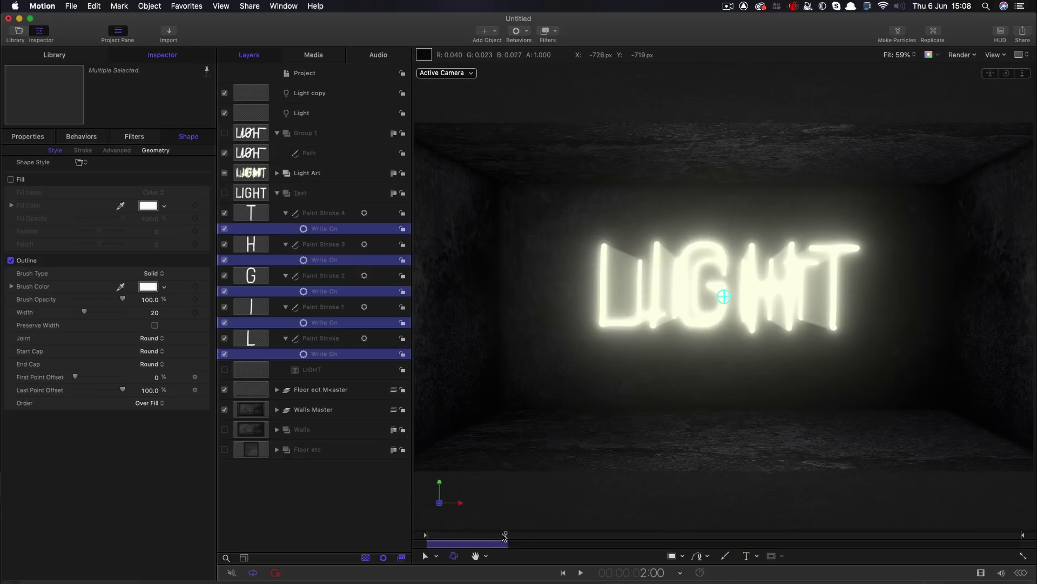
mouse_move(503, 537)
mouse_down()
mouse_move(440, 536)
mouse_move(519, 540)
mouse_move(508, 544)
mouse_up()
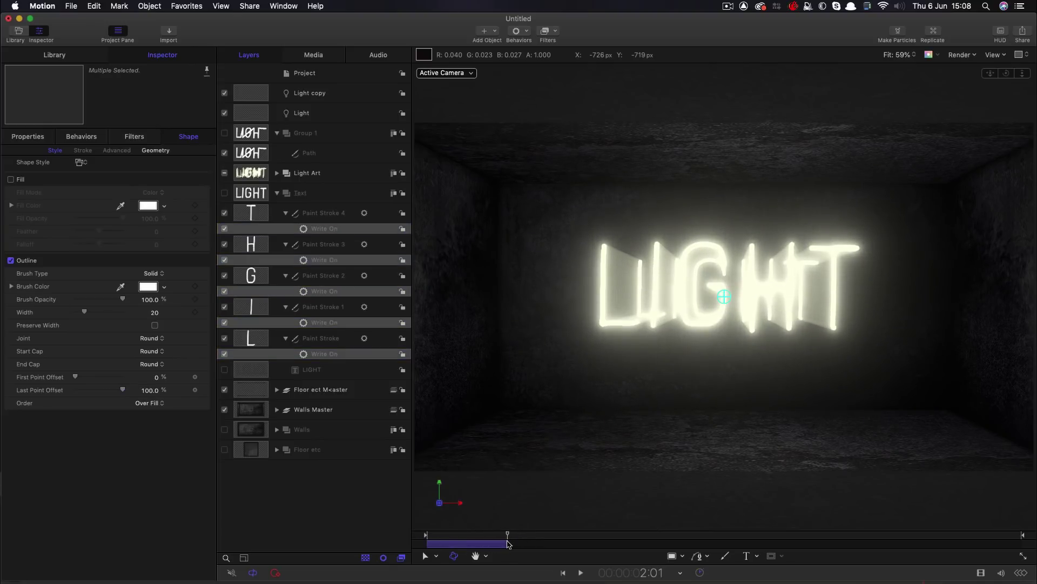
Show the Video Timeline and shift the Write On behaviors of Paint Stroke 1 and Paint Stroke 2 so each starts just after the preceding letter's ends
click(284, 6)
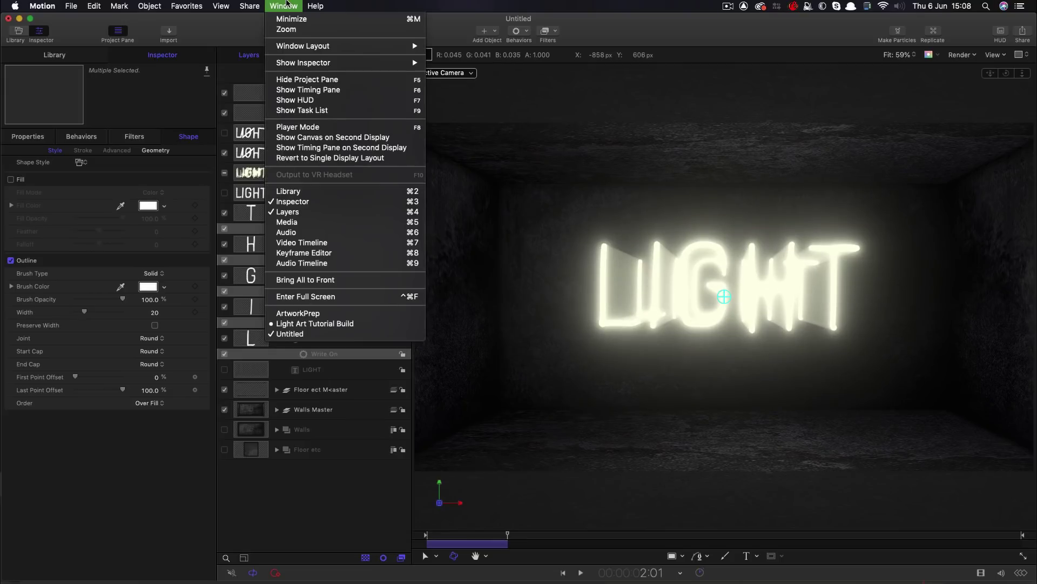
click(320, 243)
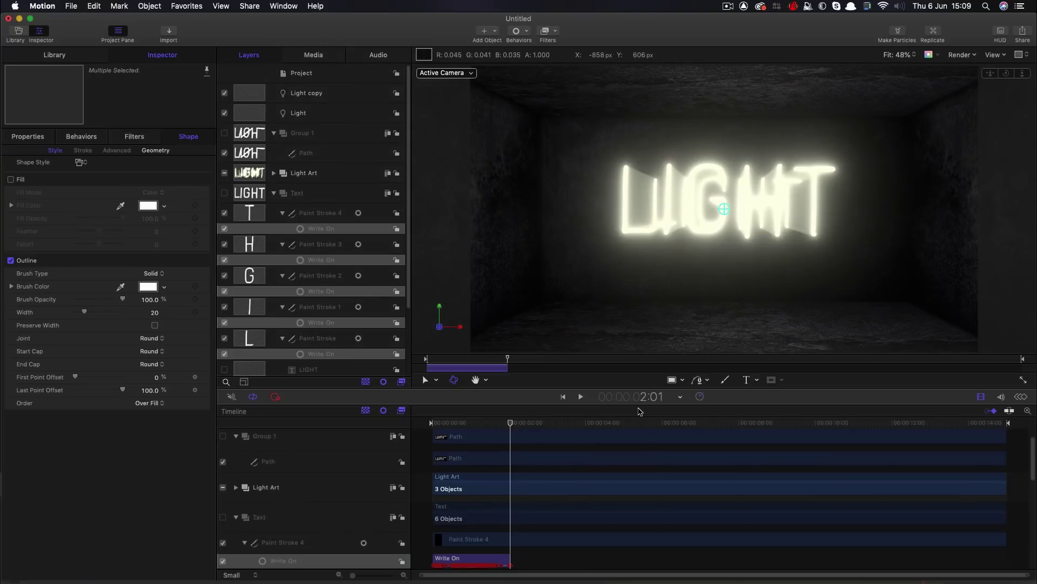
scroll(719, 497, down, 6)
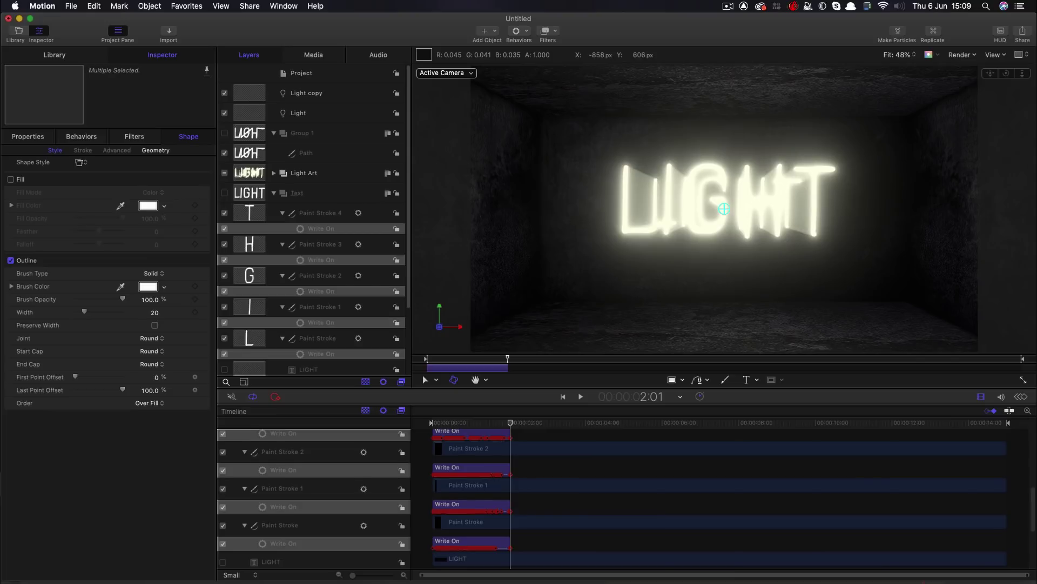
scroll(402, 456, down, 3)
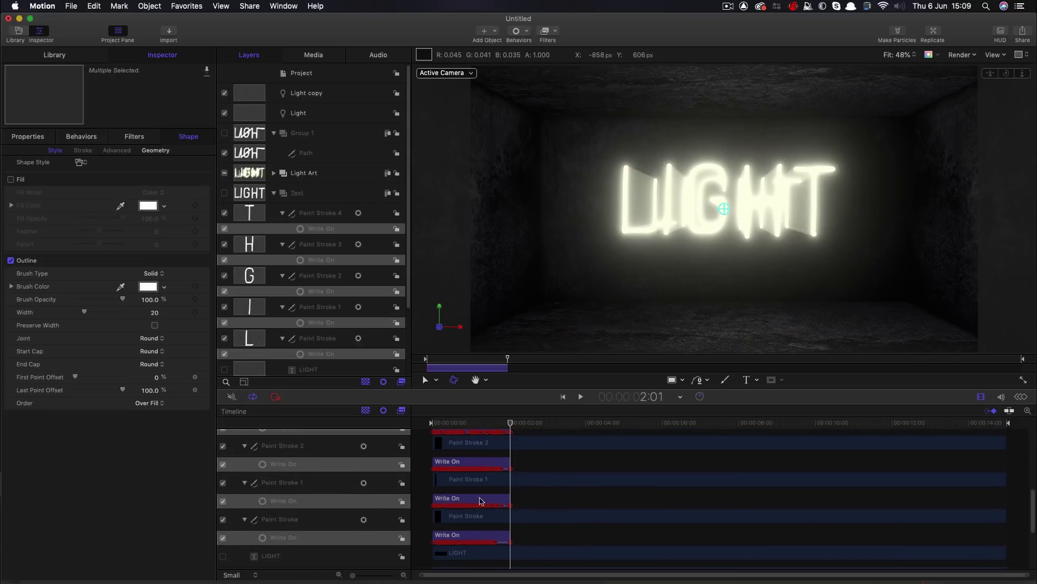
click(536, 498)
drag(456, 498, 536, 498)
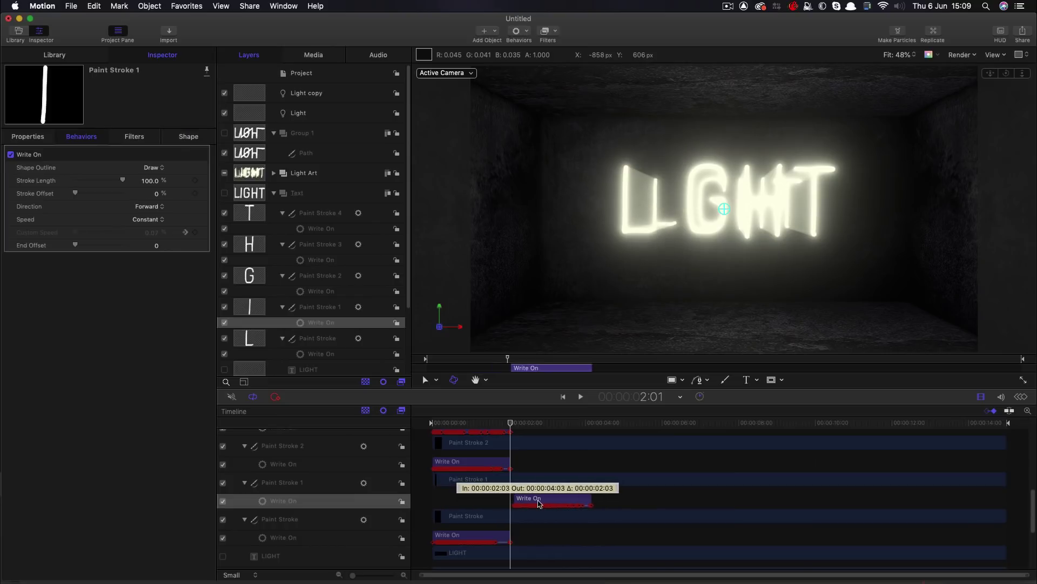
drag(481, 465, 644, 465)
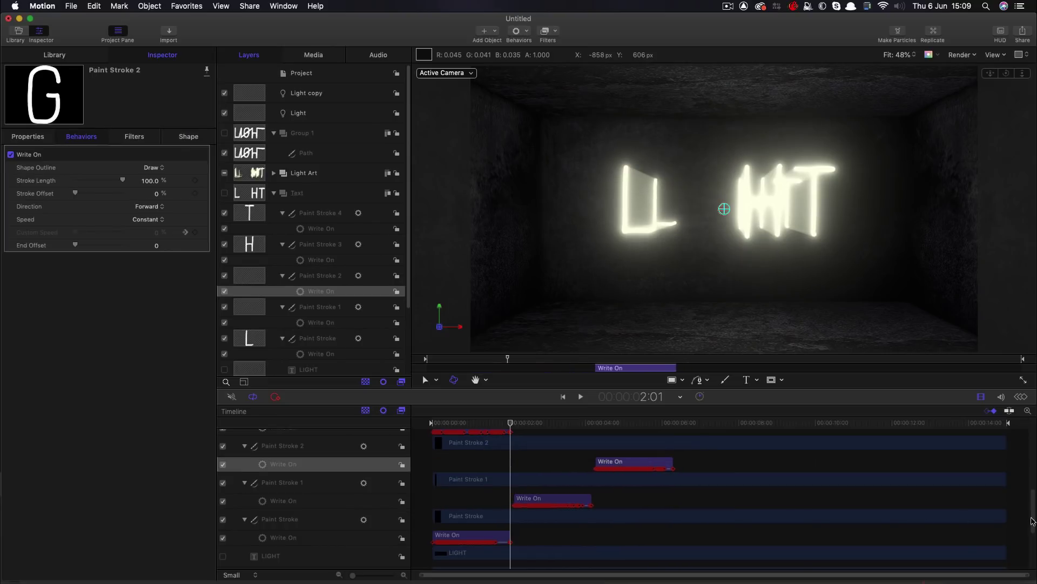
Shift the Write On behaviors of Paint Stroke 3 and Paint Stroke 4 to follow in sequence, and scrub through the animation
drag(1032, 513, 1032, 503)
mouse_move(481, 464)
mouse_down()
mouse_move(729, 473)
mouse_move(722, 465)
mouse_up()
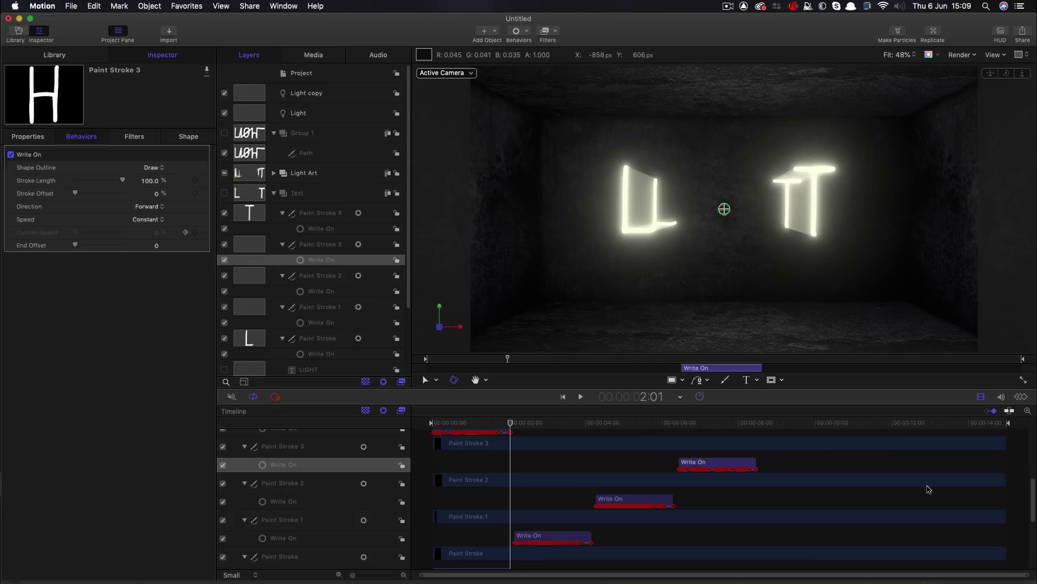
drag(1032, 504, 1033, 488)
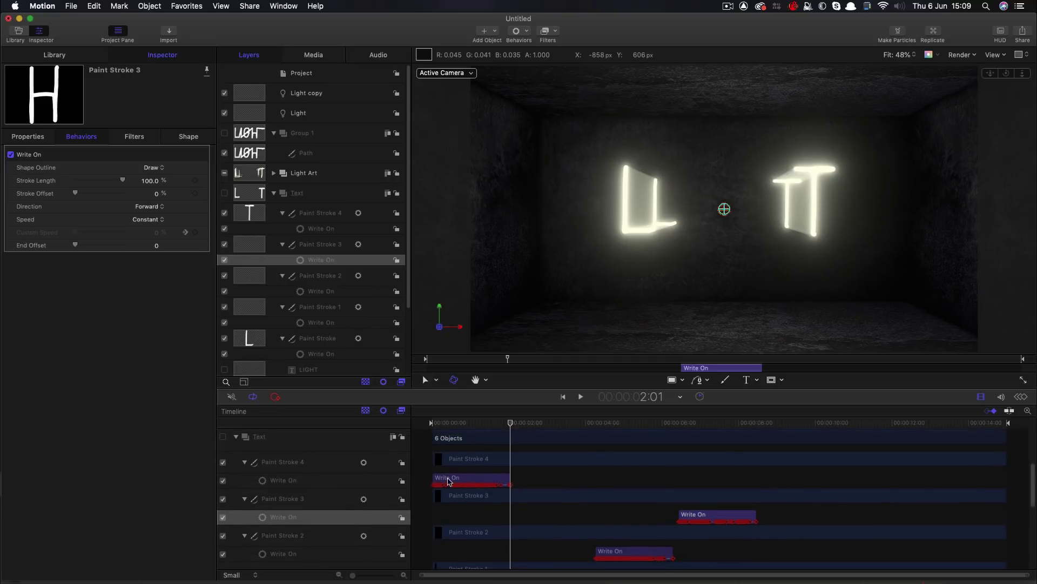
mouse_move(451, 481)
mouse_down()
mouse_move(824, 485)
mouse_move(804, 484)
mouse_up()
mouse_move(698, 424)
mouse_down()
mouse_move(755, 425)
mouse_move(568, 432)
mouse_move(459, 454)
mouse_move(856, 473)
mouse_up()
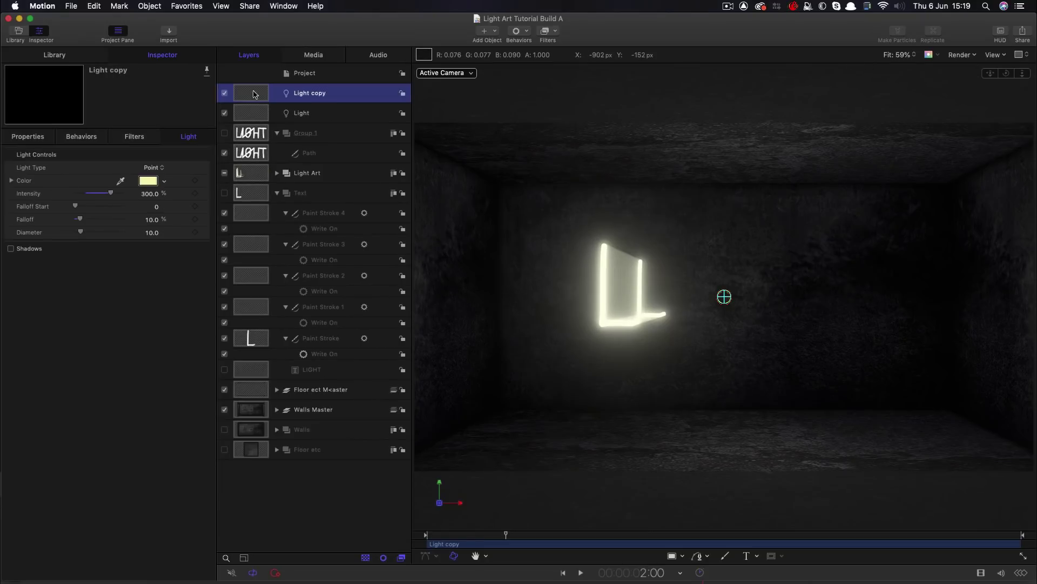
Compare the room's lighting with Light copy turned off and back on
click(225, 93)
click(225, 93)
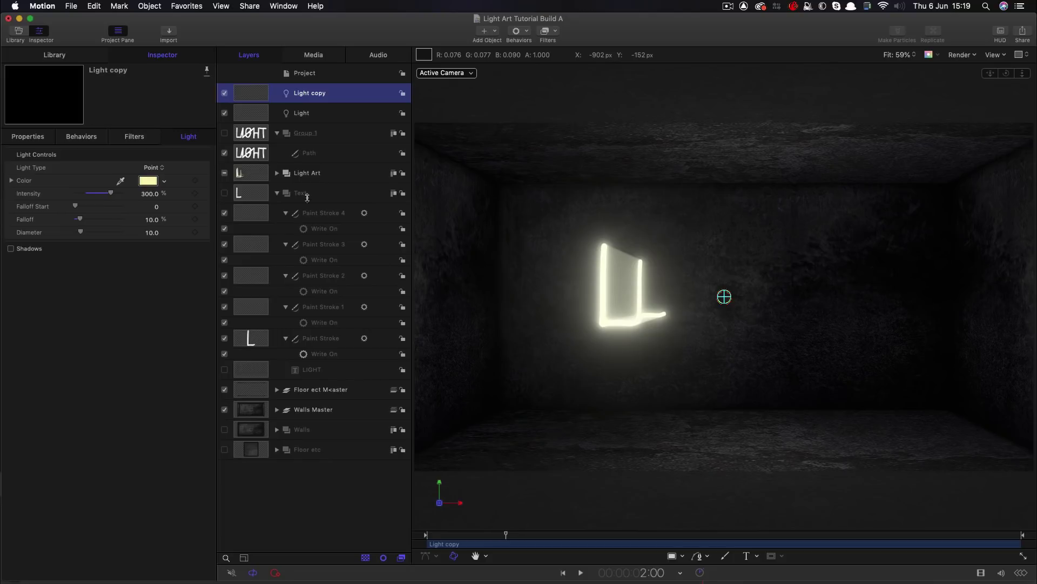
Add a Write On behavior to the Path shape in Group 1 and trim its out point to 10:13
click(253, 154)
click(225, 133)
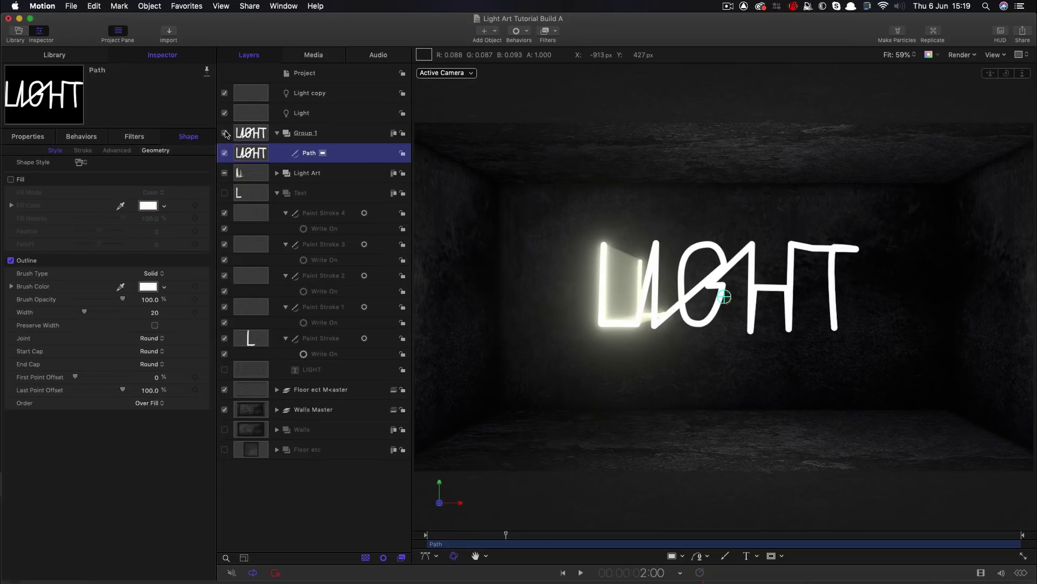
click(225, 133)
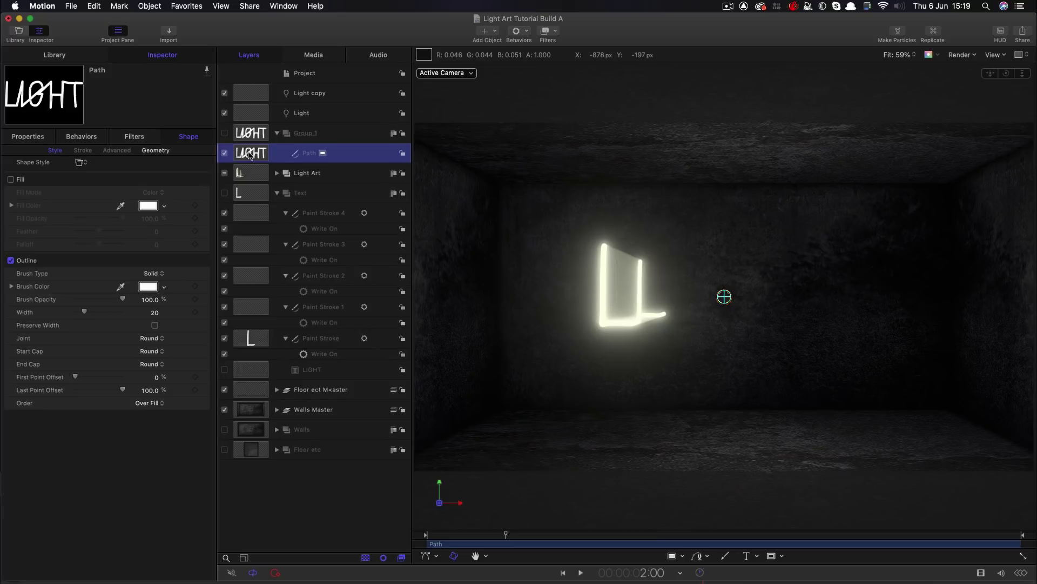
click(519, 30)
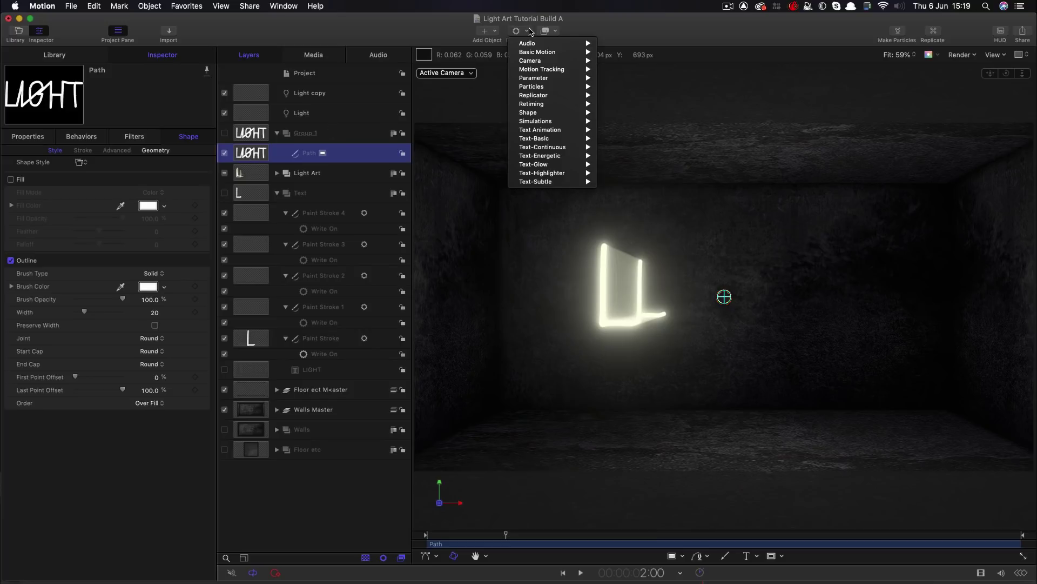
click(621, 182)
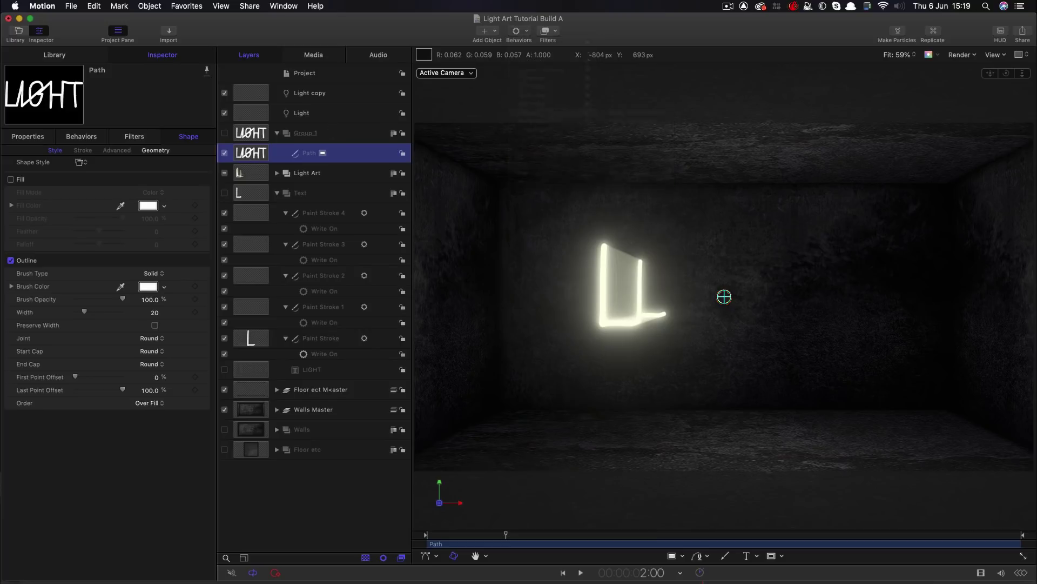
drag(507, 536, 846, 557)
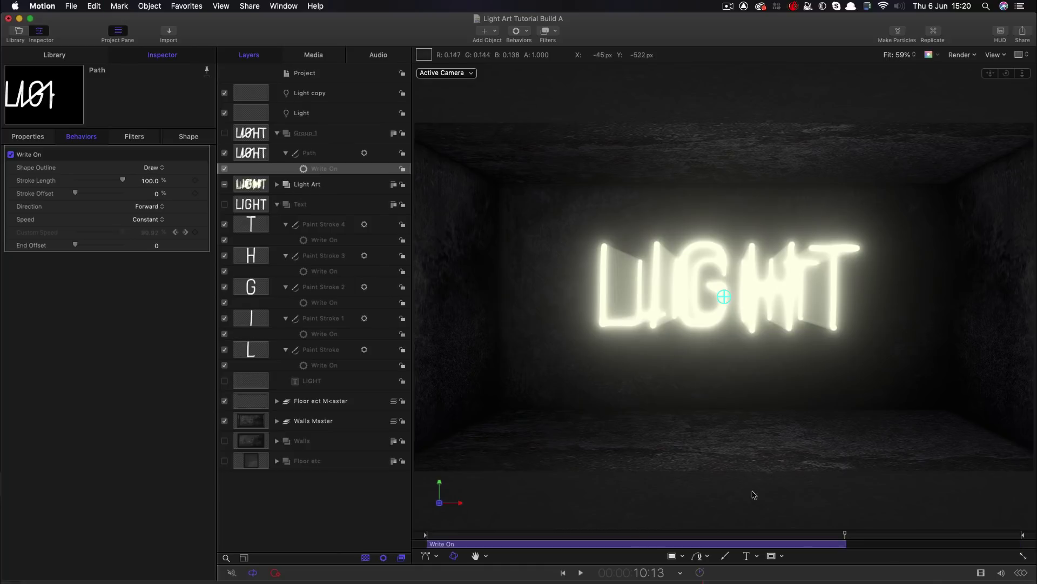
mouse_move(846, 535)
mouse_down()
mouse_move(814, 538)
mouse_move(834, 540)
mouse_up()
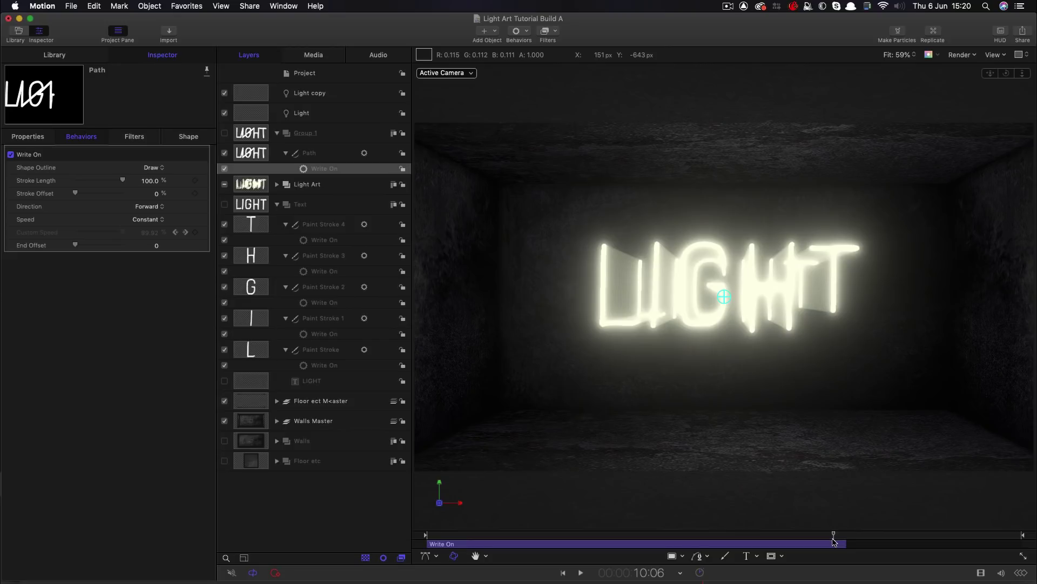
Add a Motion Path behavior to Light copy, using Geometry as the path shape and Path as the shape source
click(255, 96)
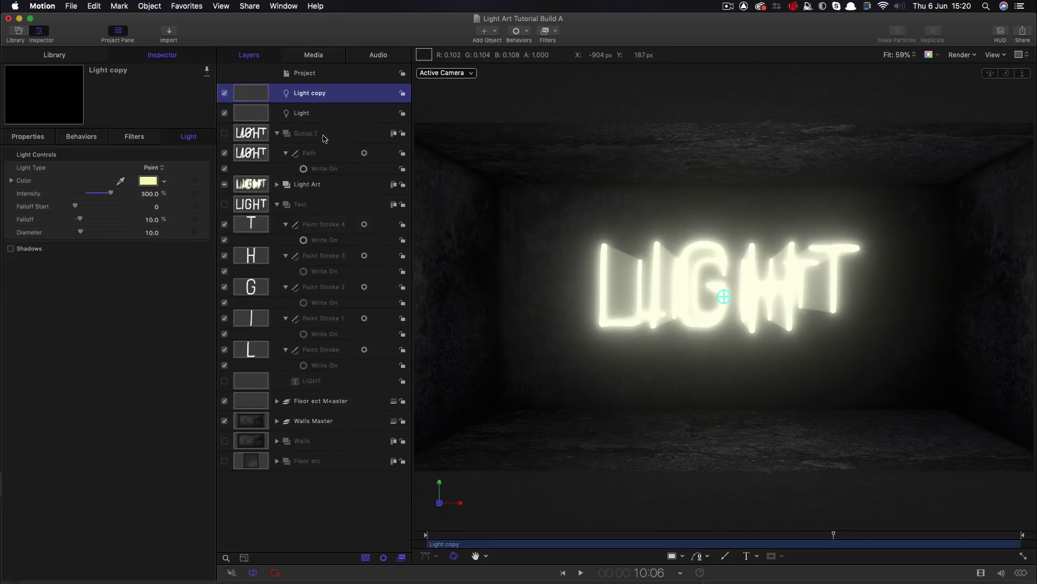
click(528, 32)
mouse_move(533, 53)
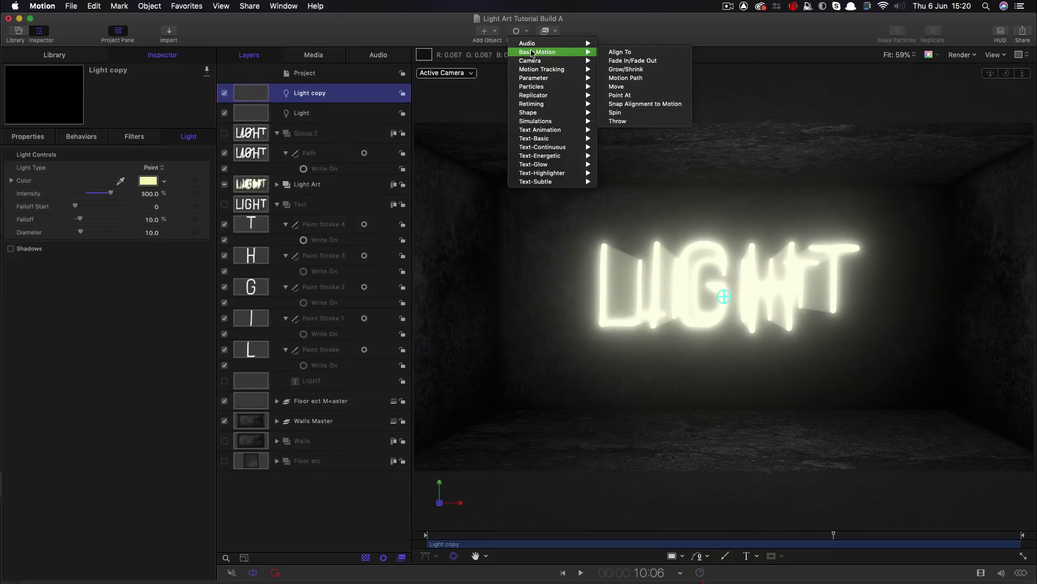
click(619, 79)
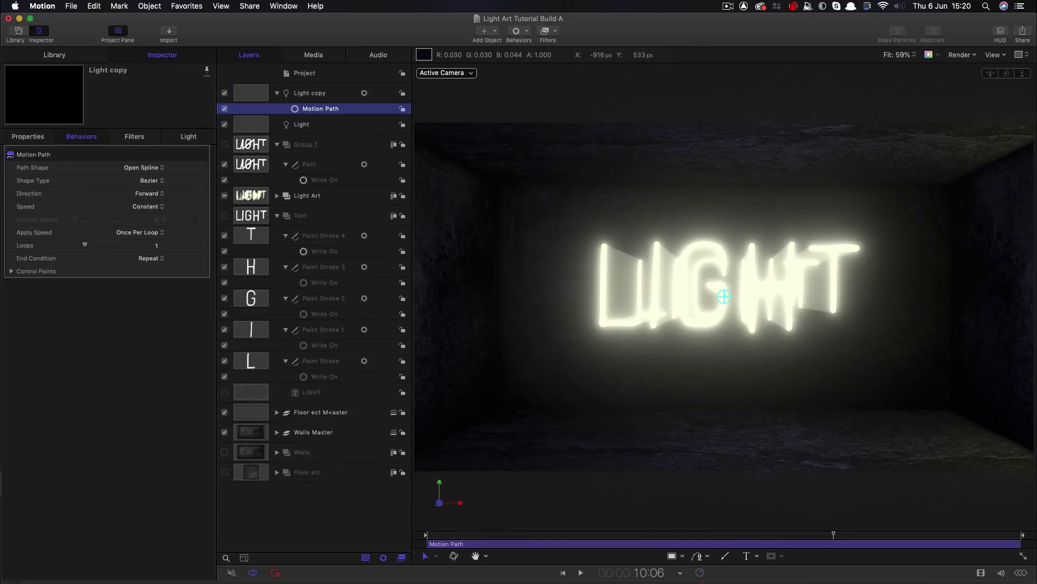
click(145, 168)
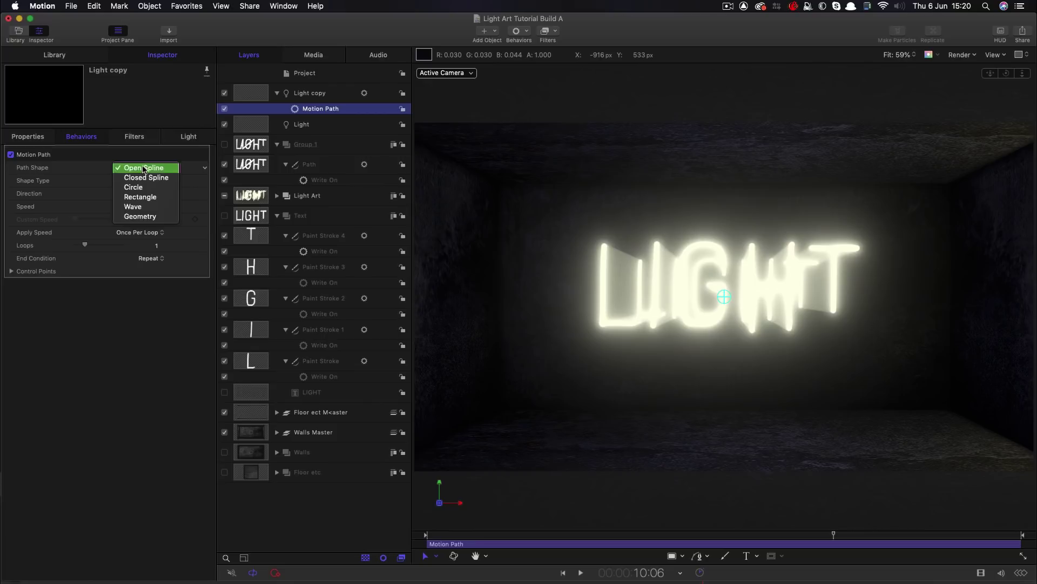
click(138, 220)
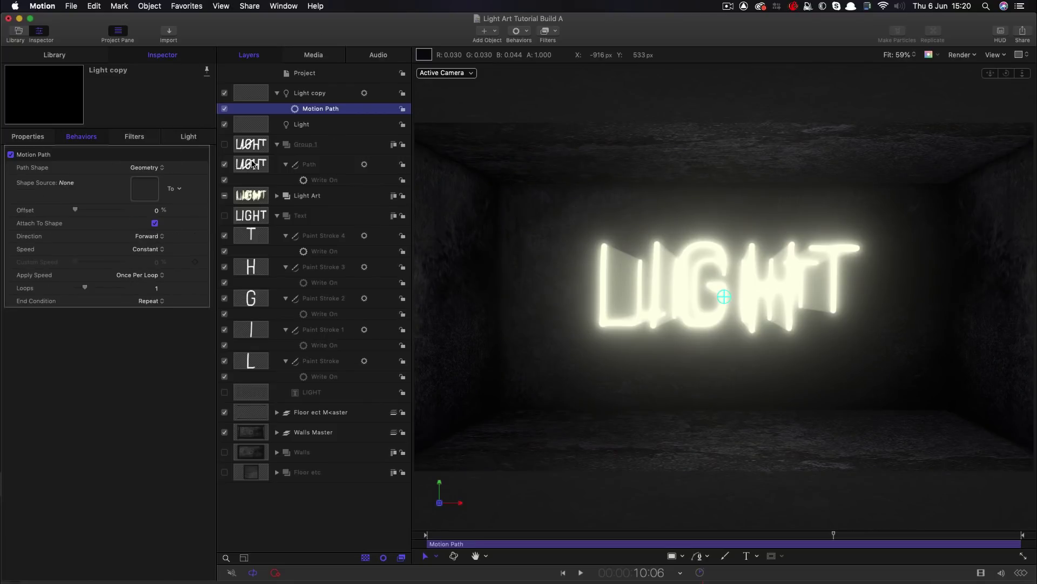
drag(252, 164, 138, 189)
drag(138, 190, 139, 189)
Trim the Motion Path behavior's out point to 10:13 and scrub back through the light's movement
click(841, 541)
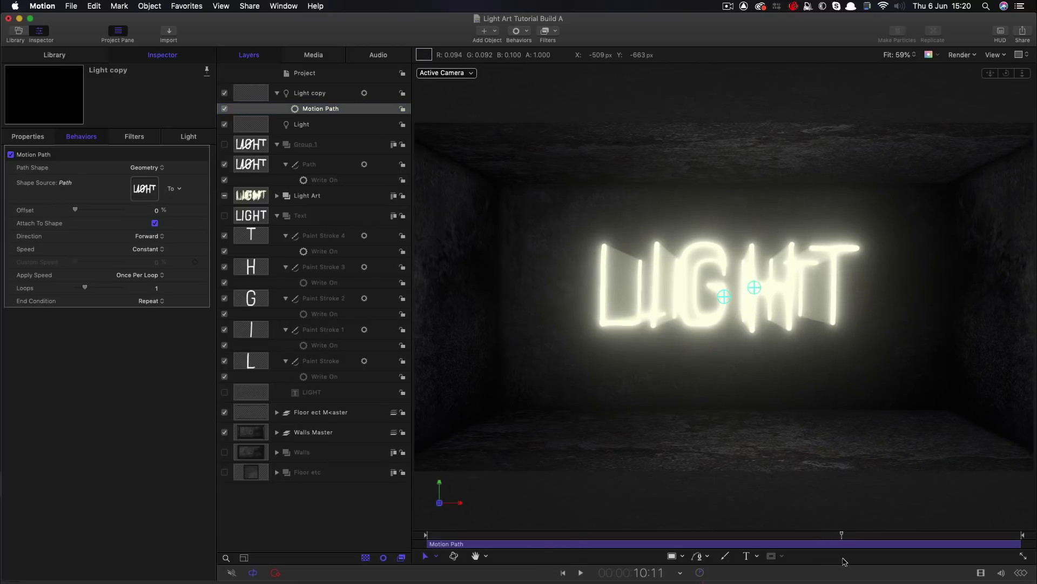
mouse_move(844, 562)
mouse_down()
mouse_move(820, 558)
mouse_move(855, 560)
mouse_move(847, 561)
mouse_up()
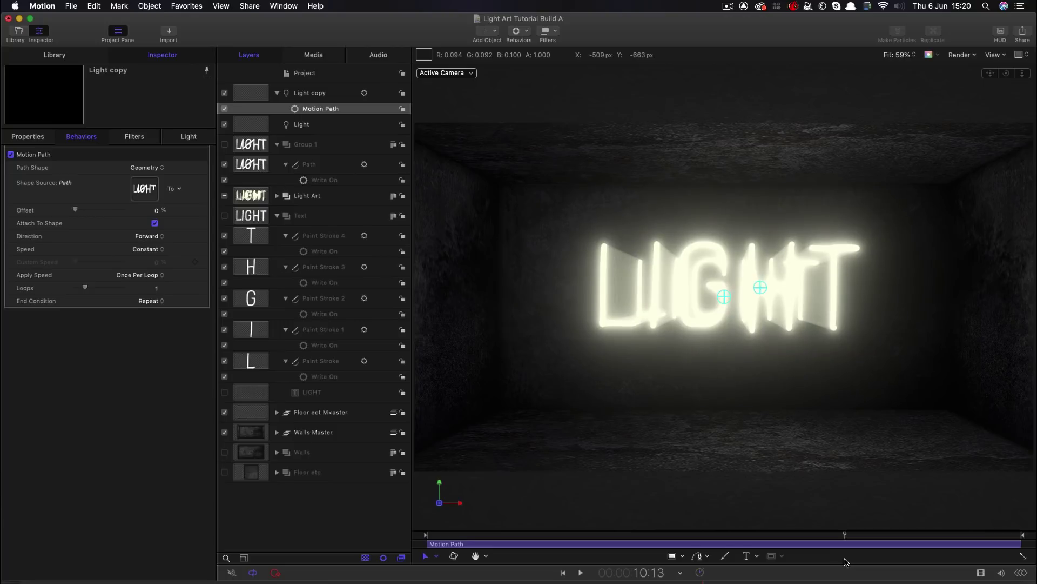
key(o)
mouse_move(844, 535)
mouse_down()
mouse_move(609, 538)
mouse_move(847, 549)
mouse_move(503, 546)
mouse_move(823, 535)
mouse_move(621, 558)
mouse_move(520, 551)
mouse_move(654, 536)
mouse_move(516, 539)
mouse_move(783, 548)
mouse_up()
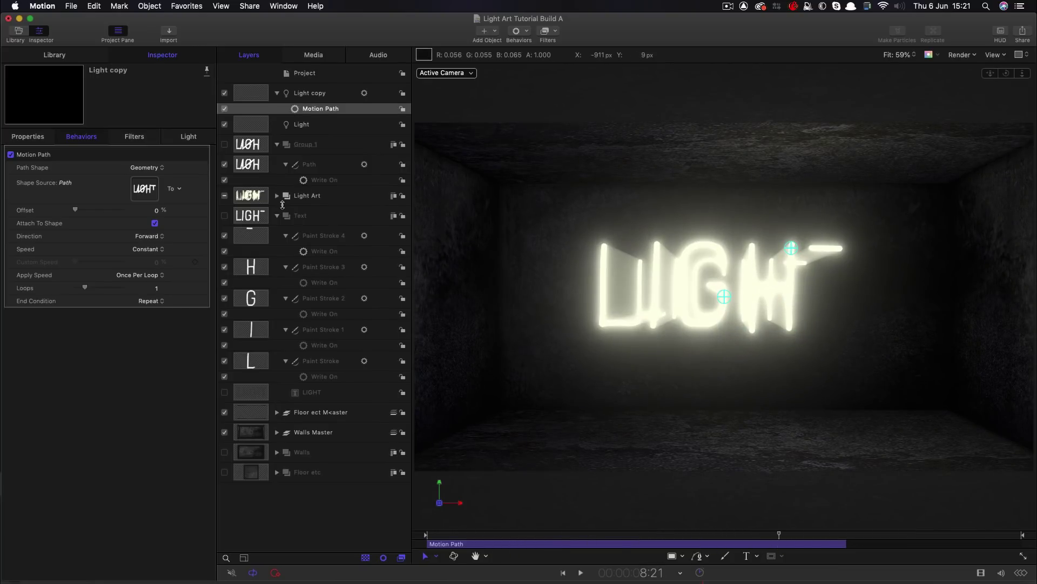
click(305, 181)
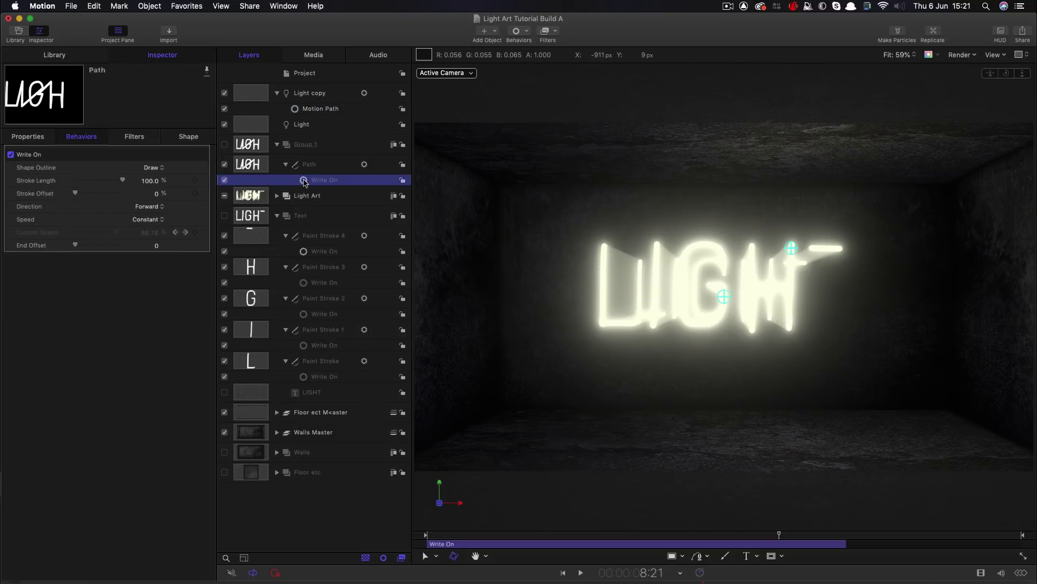
click(153, 6)
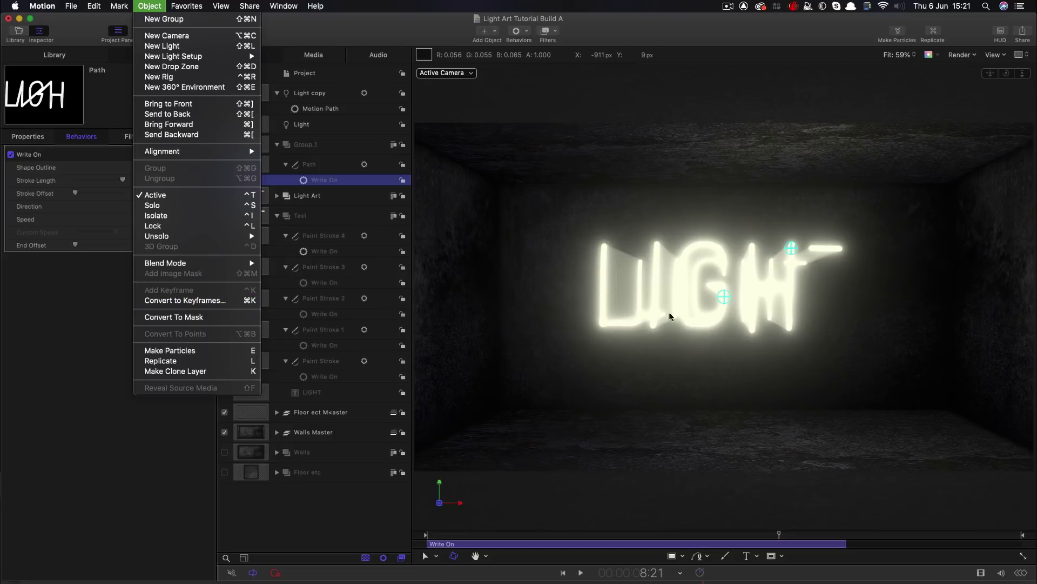
click(663, 453)
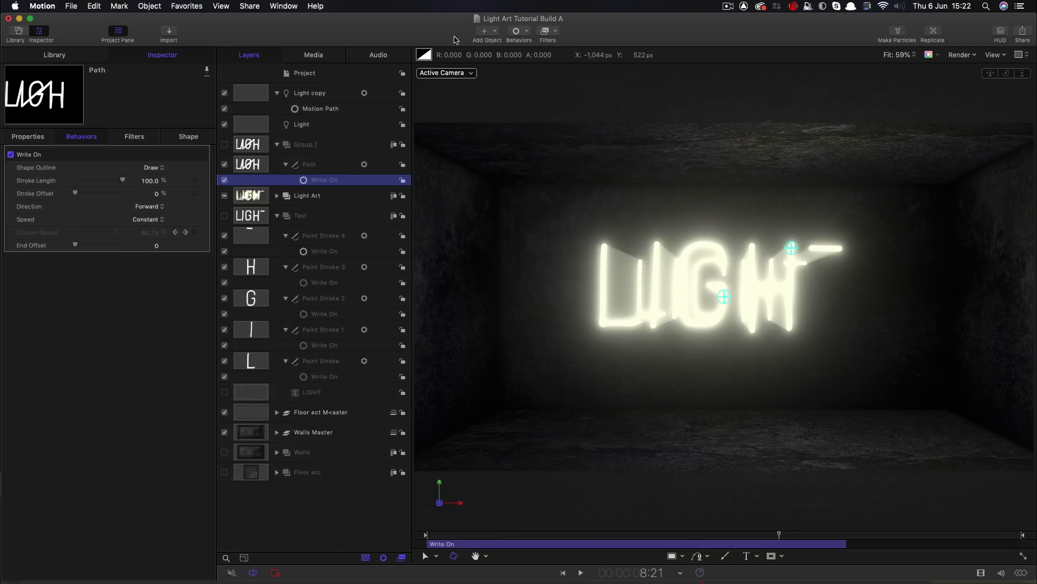
Add a camera to the scene and set its Angle Of View to 75°
click(493, 30)
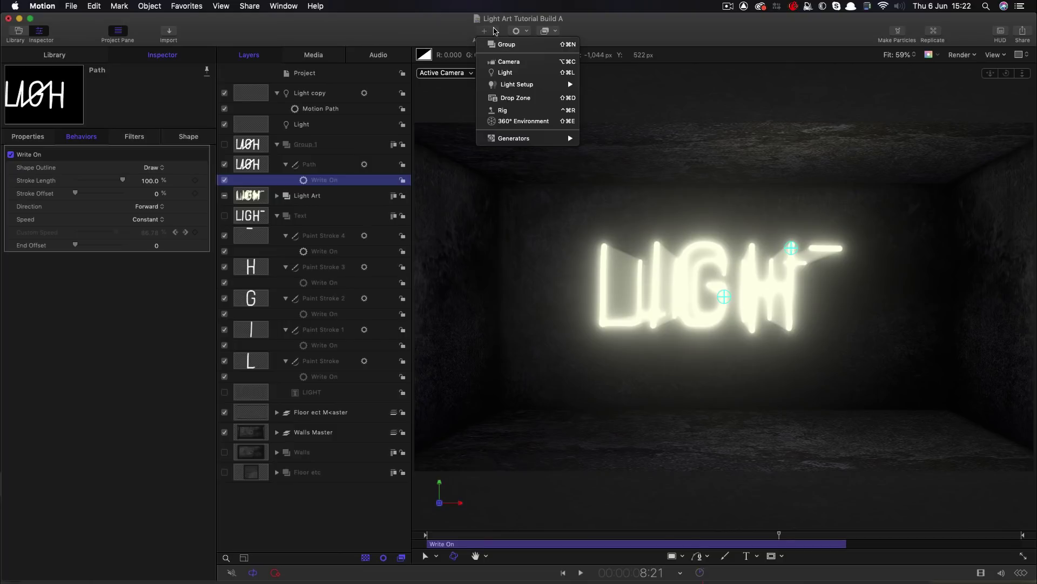
click(502, 61)
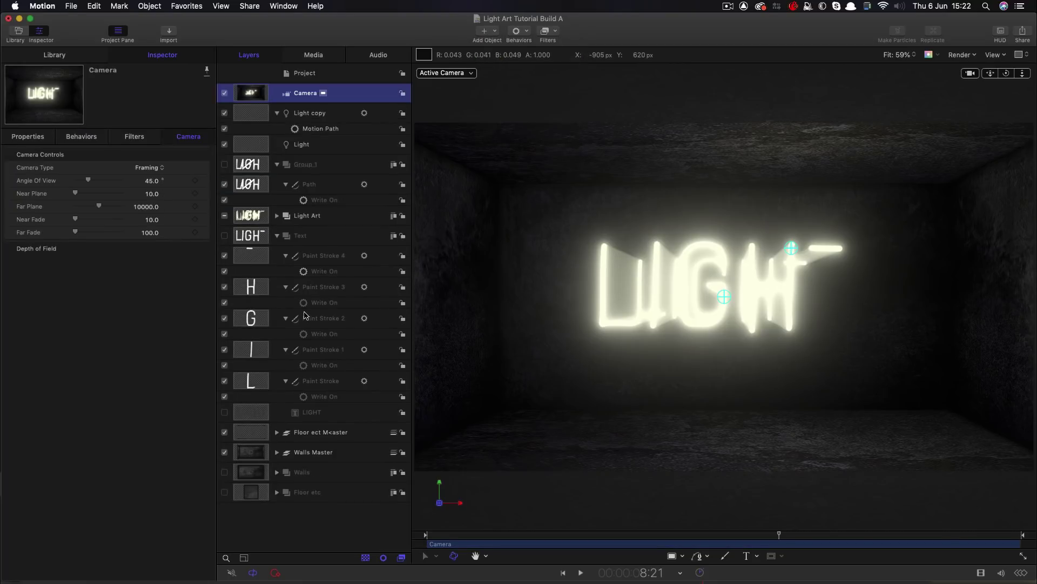
click(150, 180)
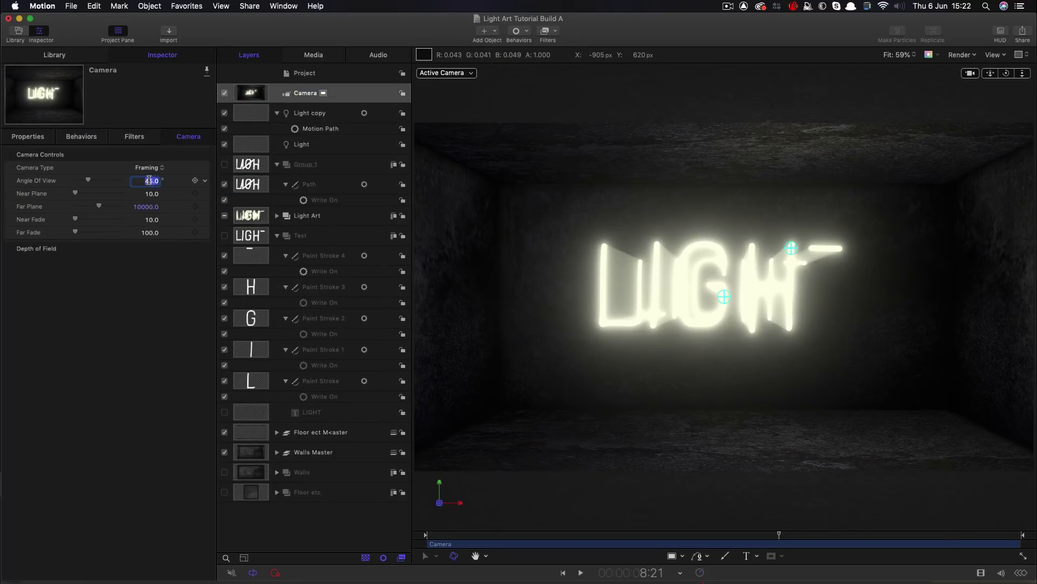
text(75)
key(Return)
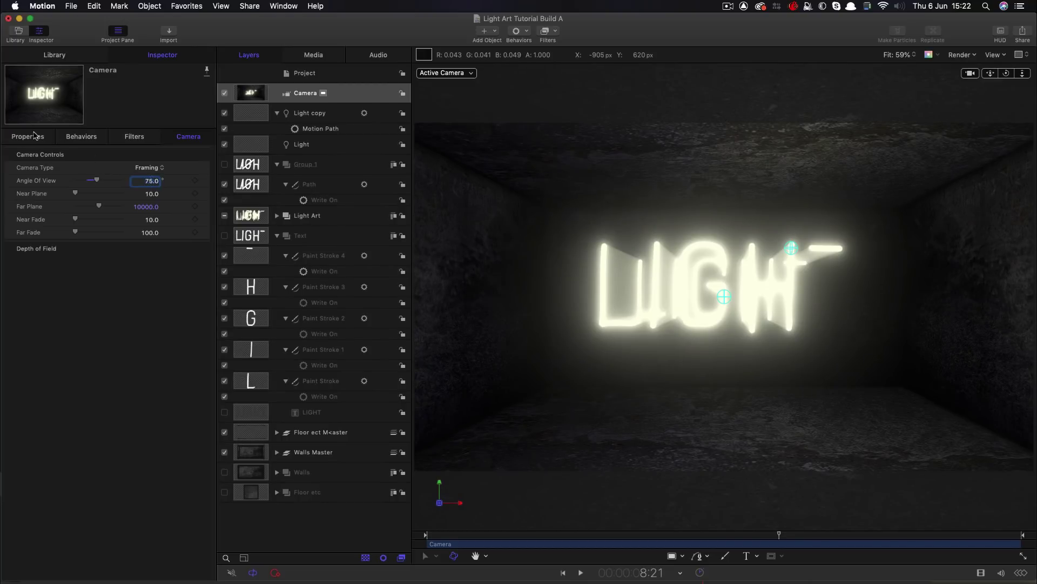
Add a Throw behavior to the camera and set the camera's X position to -360 px
click(527, 31)
mouse_move(529, 53)
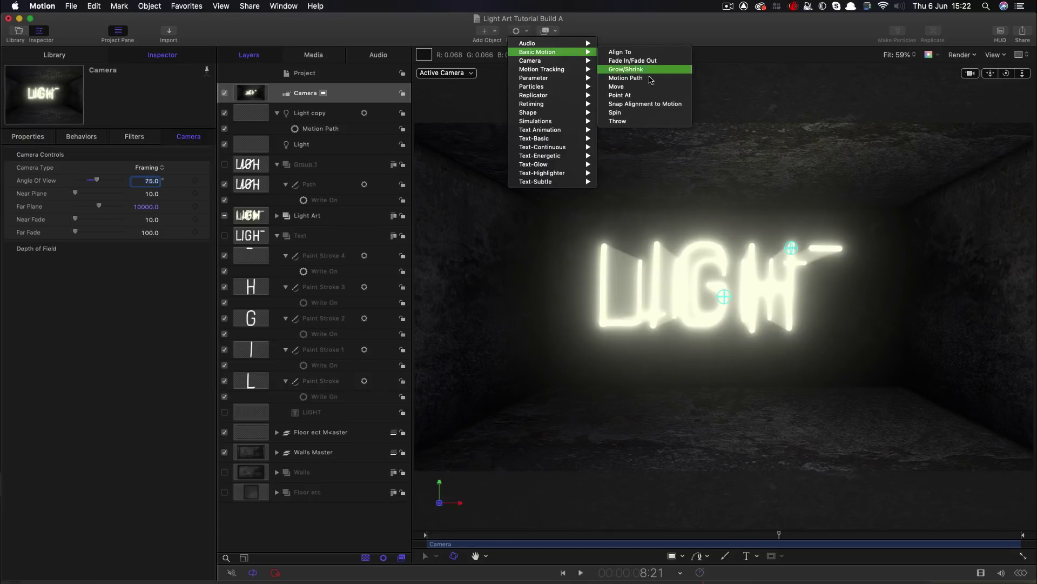
click(647, 122)
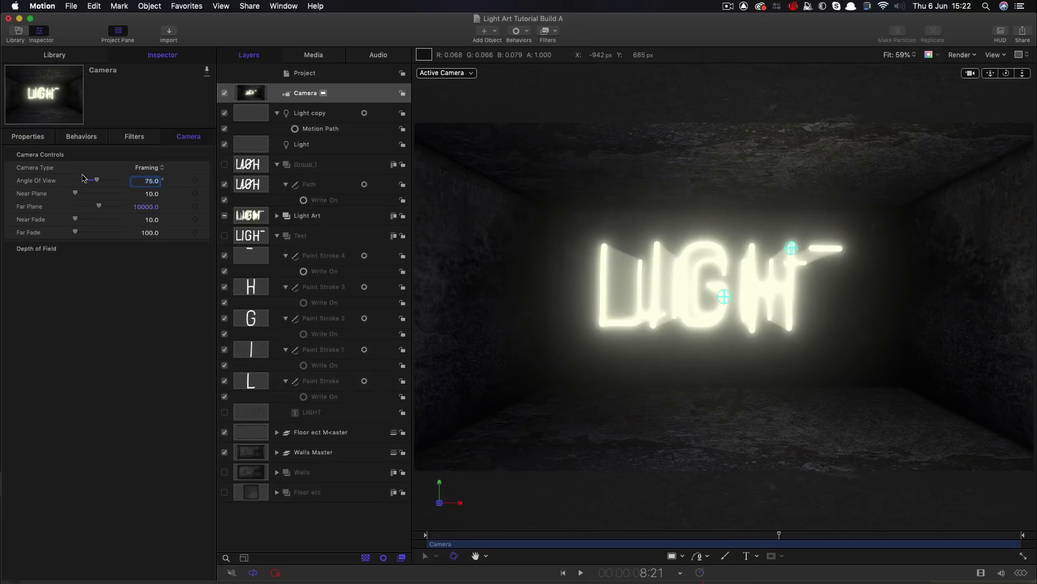
click(23, 135)
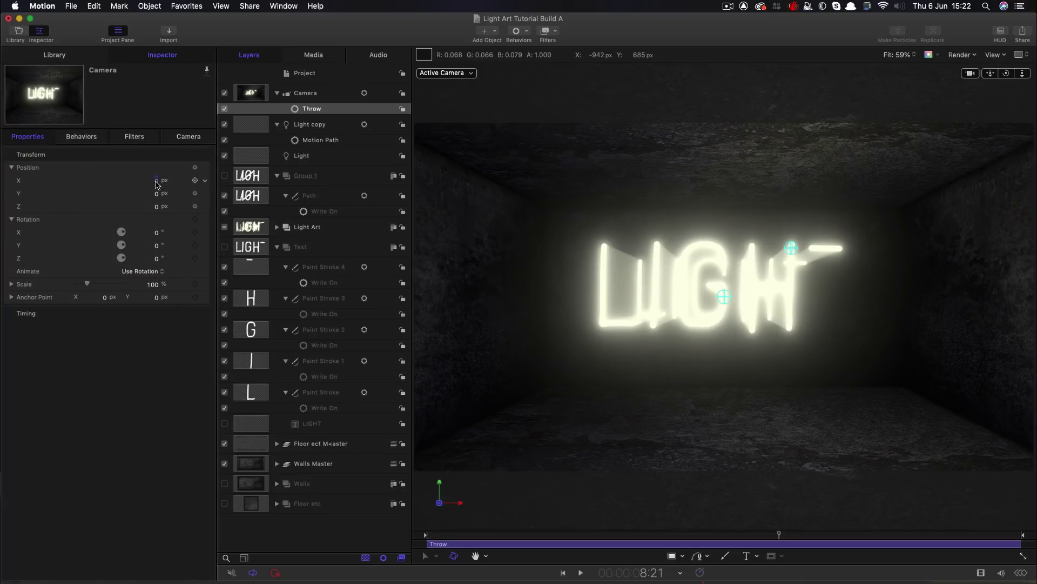
click(156, 182)
text(-360)
key(Return)
Convert the Light Art group to a 3D group and turn its lighting Shading off
click(250, 228)
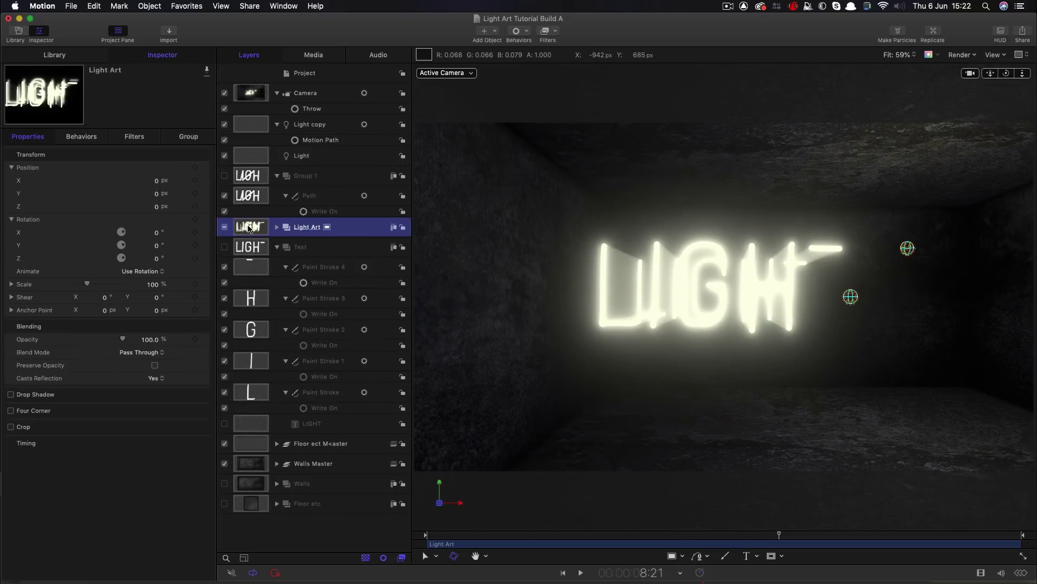
right_click(249, 228)
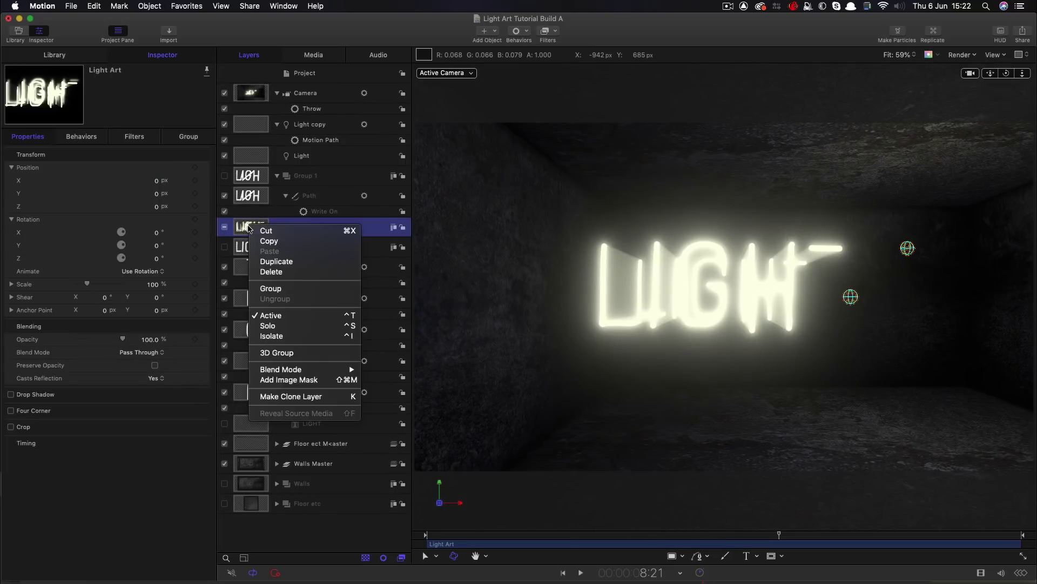
click(284, 357)
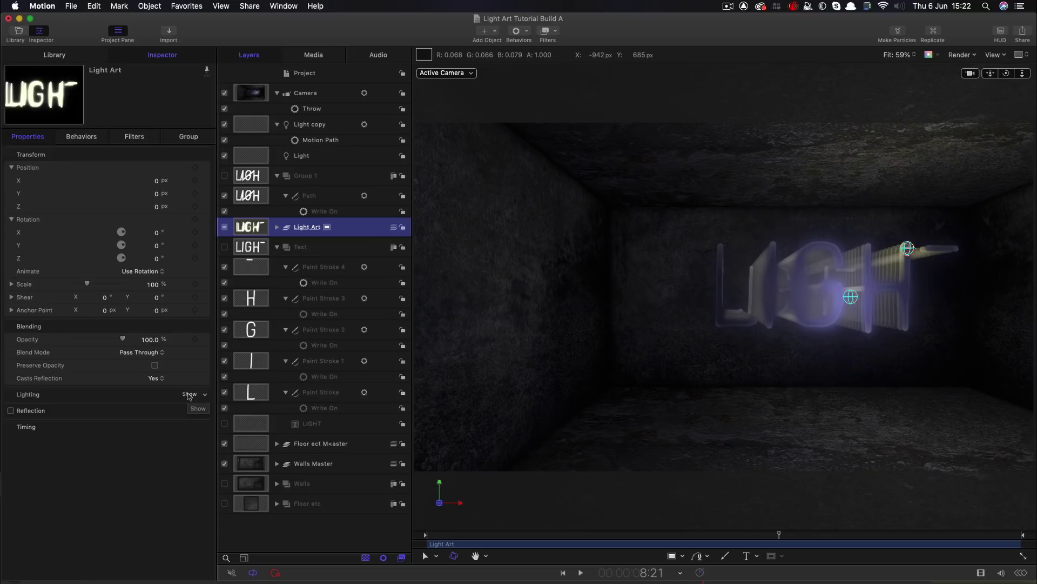
click(189, 394)
click(143, 409)
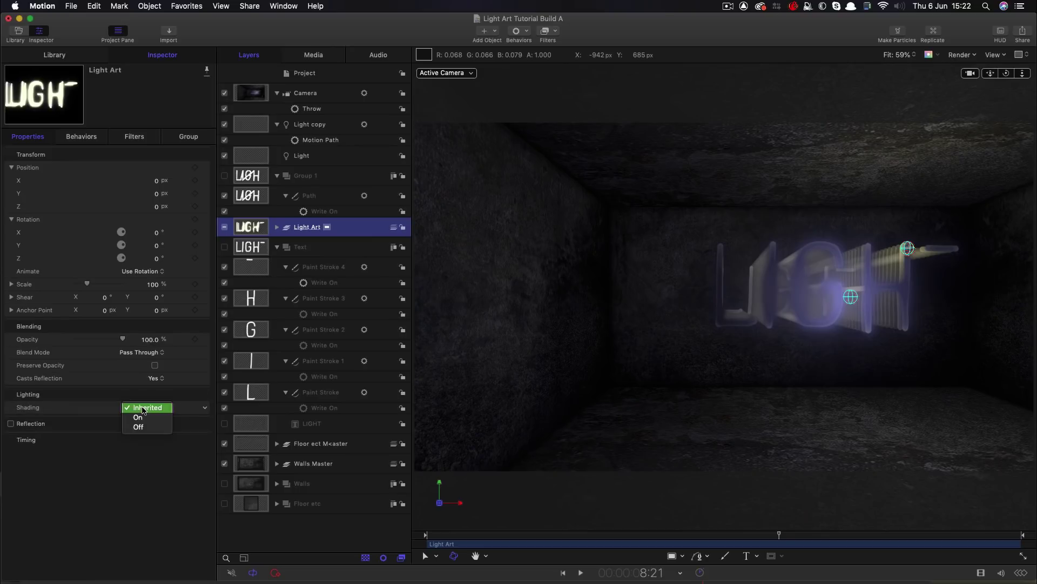
click(138, 427)
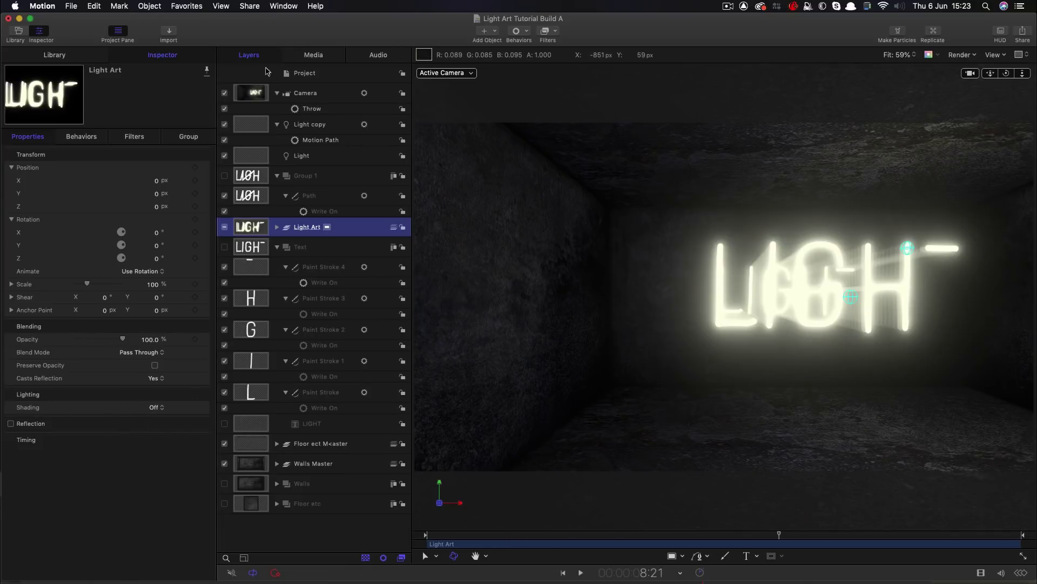
At the last frame, increase the X throw velocity of the camera's Throw behavior to move the camera sideways across the room
click(301, 110)
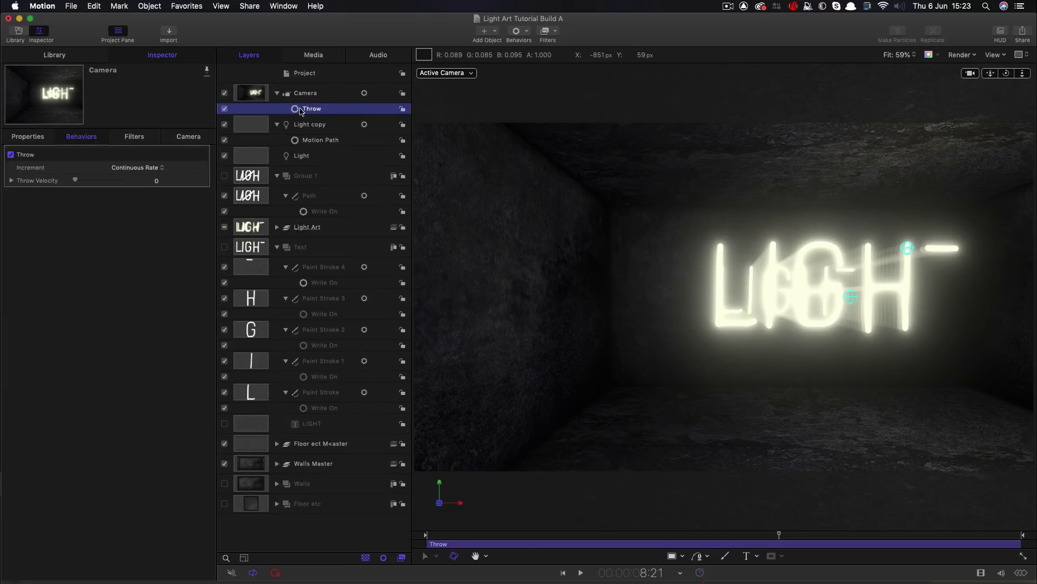
click(11, 181)
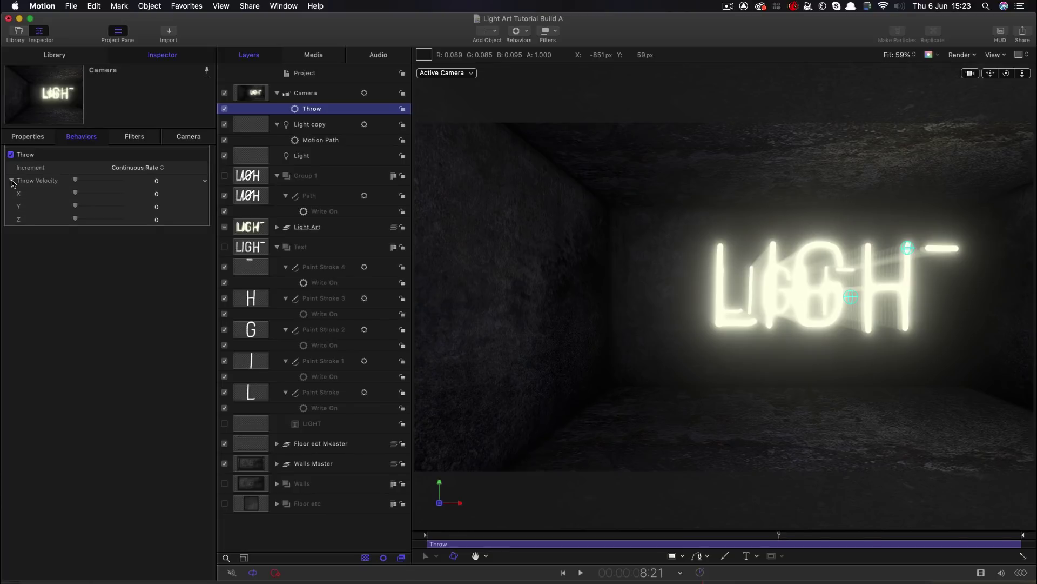
key(End)
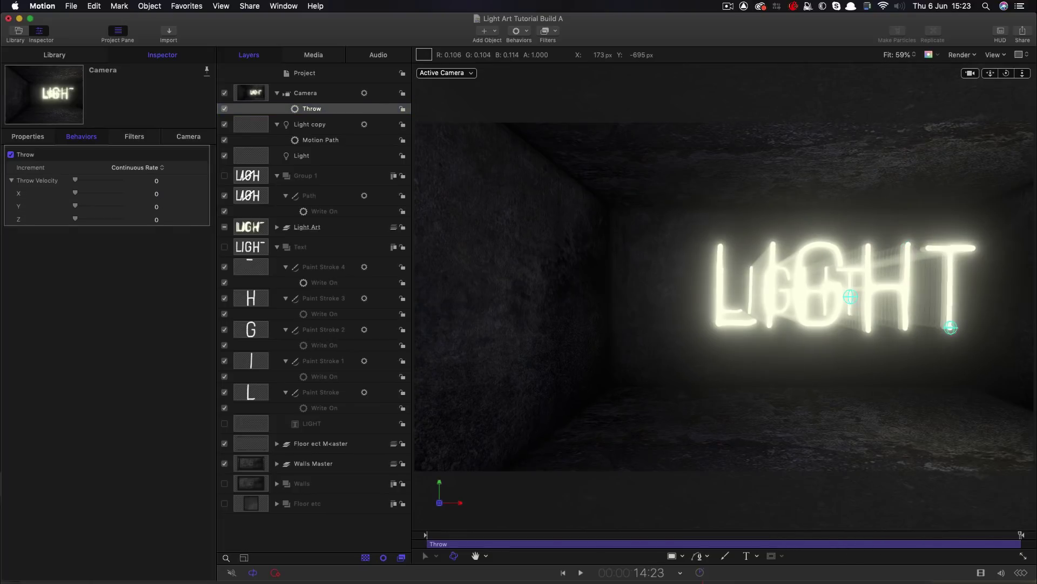
drag(75, 193, 156, 205)
Return to the first frame and set the camera's Z position to 550 px
key(F1)
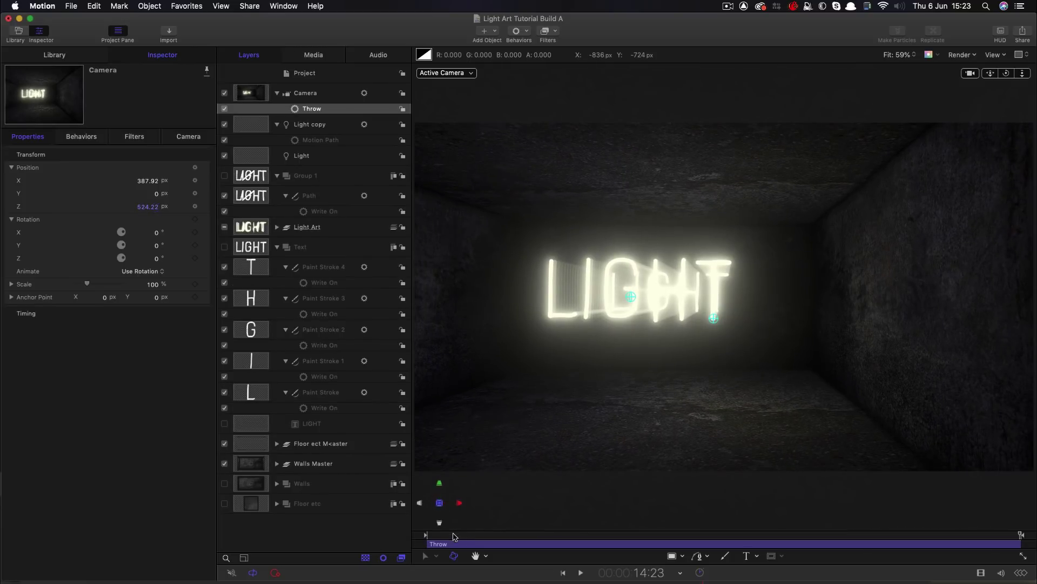
drag(454, 534, 378, 531)
drag(147, 206, 148, 206)
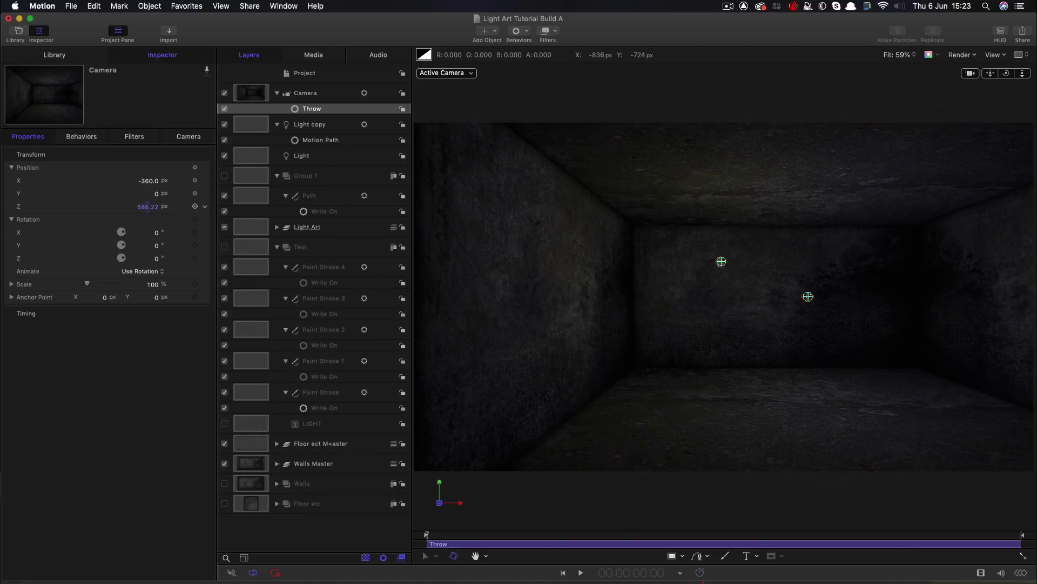
click(148, 207)
text(550)
key(Return)
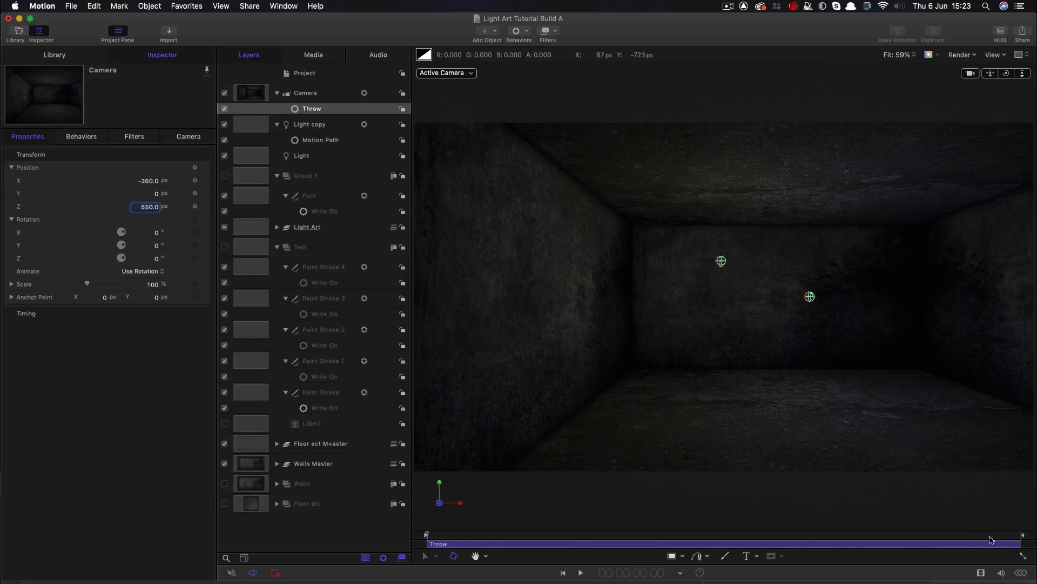
At the last frame, set the Z throw velocity of the camera's Throw behavior to -33.2 and play back the move
drag(990, 536, 1021, 535)
click(81, 137)
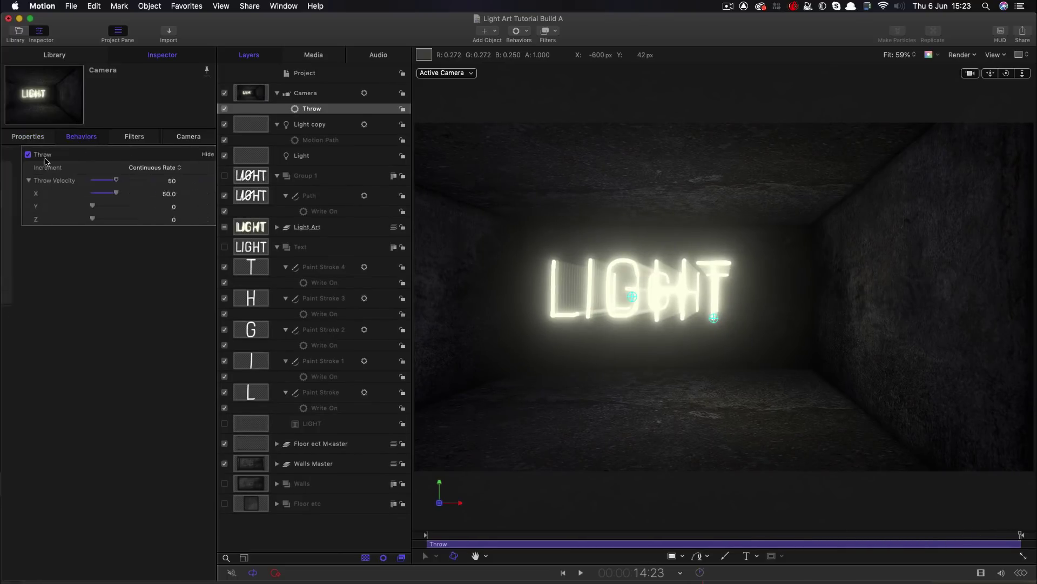
drag(75, 220, 49, 222)
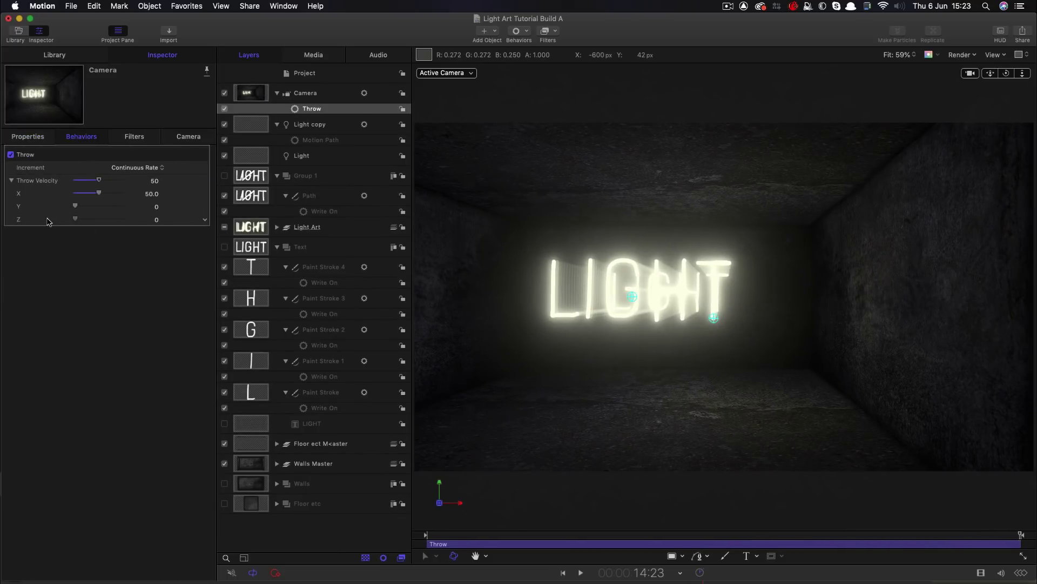
drag(156, 220, 155, 224)
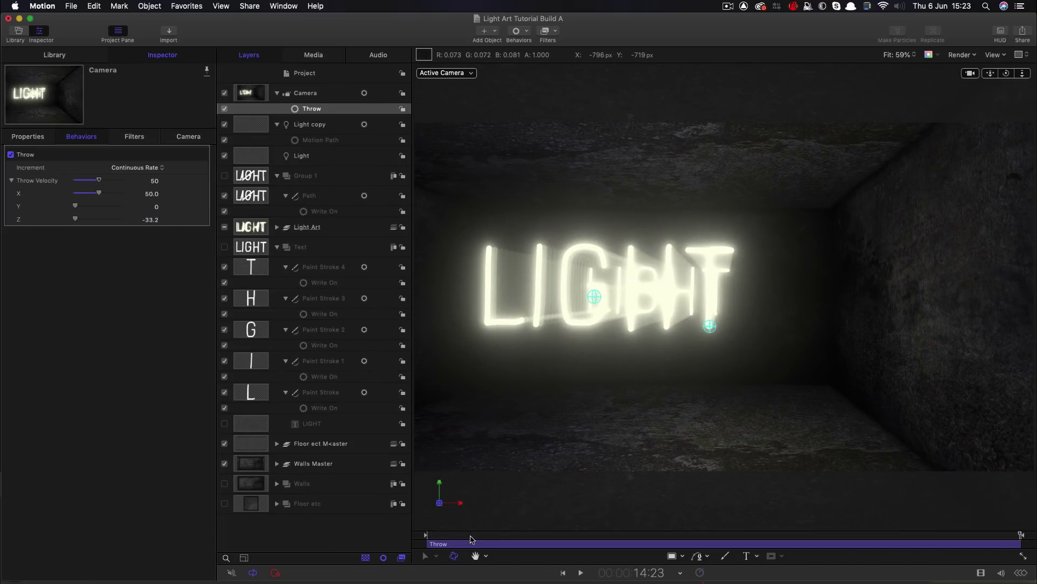
key(space)
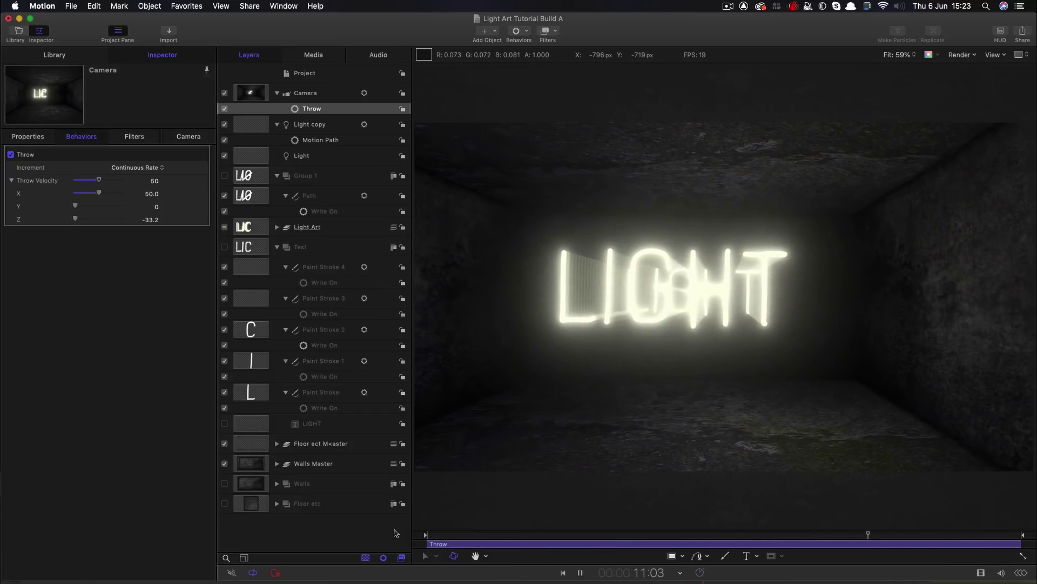
key(space)
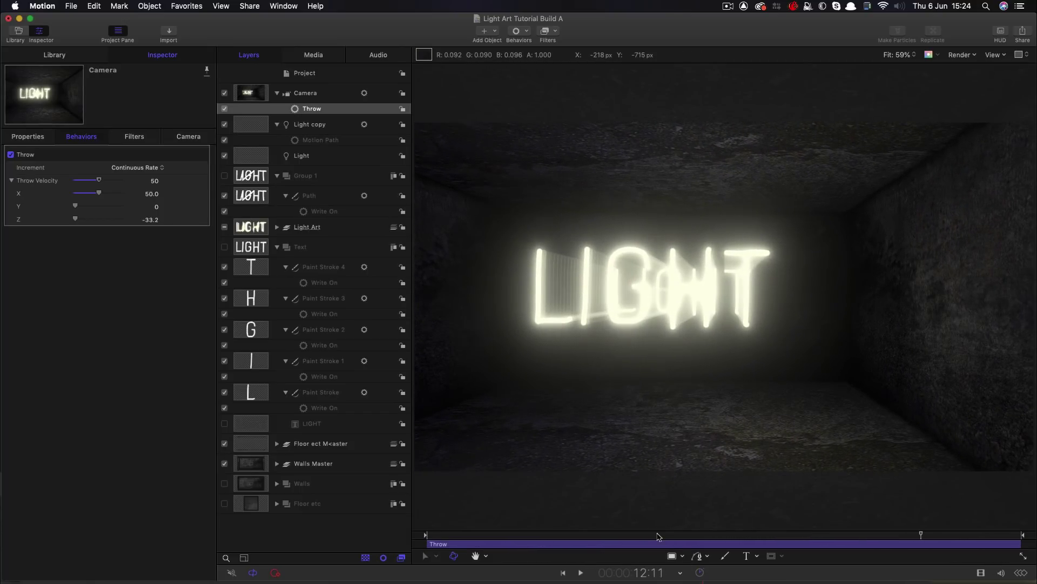
At 5:19, make a clone layer of the Path in Group 1 and move it into a new group above the camera
click(658, 535)
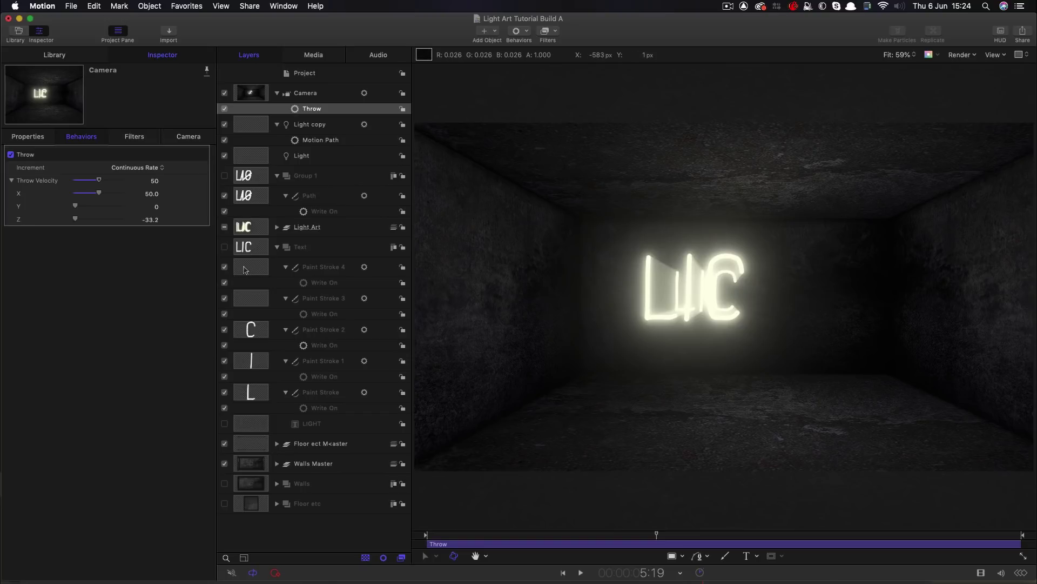
click(277, 247)
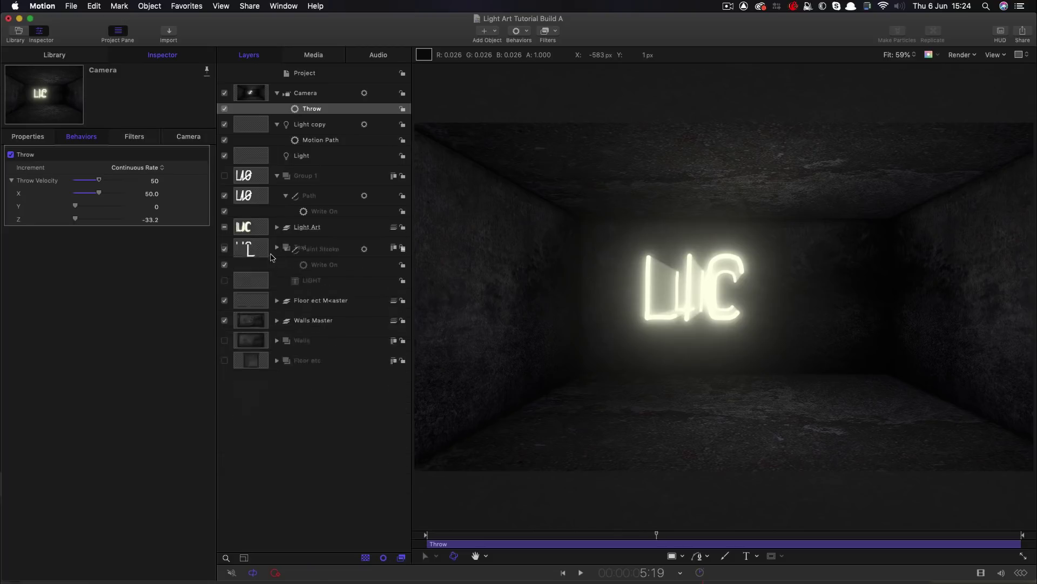
click(246, 196)
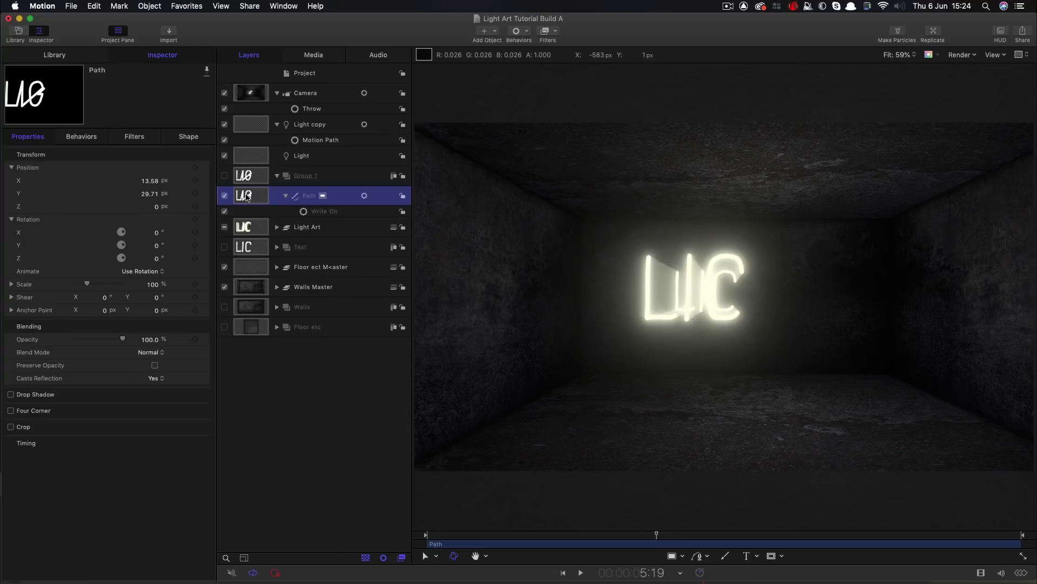
right_click(246, 197)
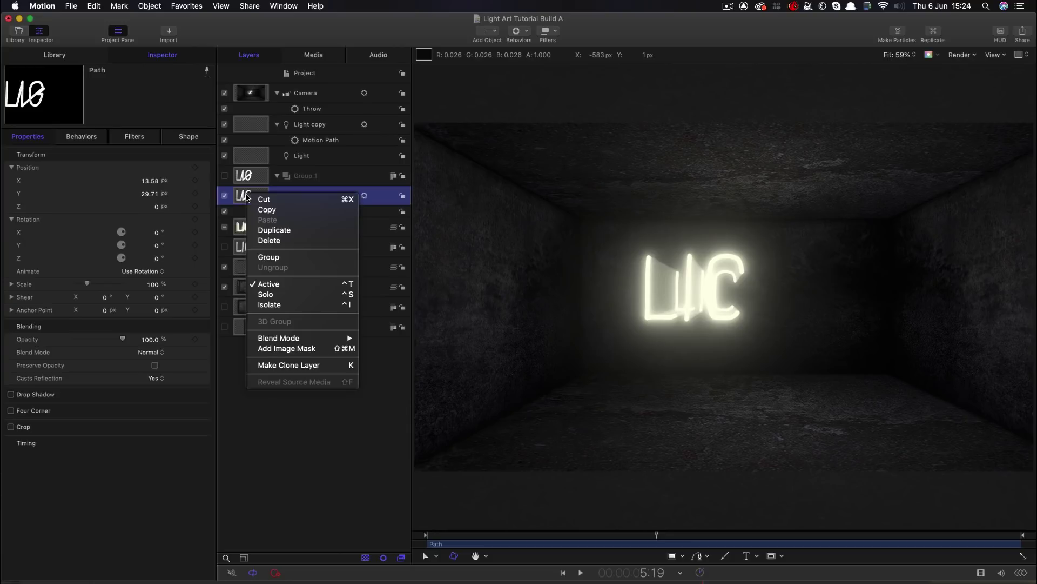
click(300, 366)
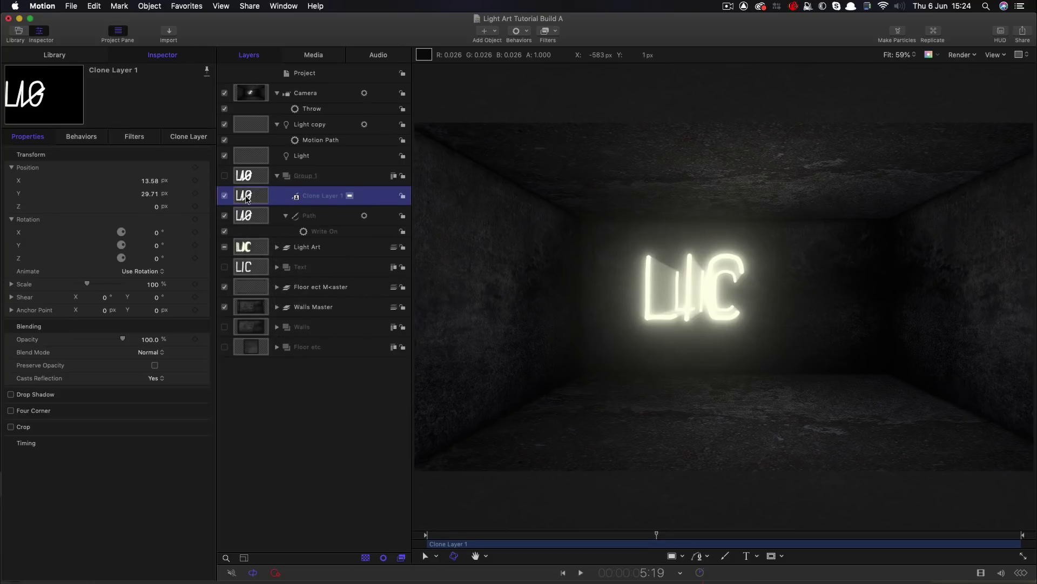
mouse_move(246, 197)
mouse_down()
mouse_move(259, 82)
mouse_move(268, 85)
mouse_up()
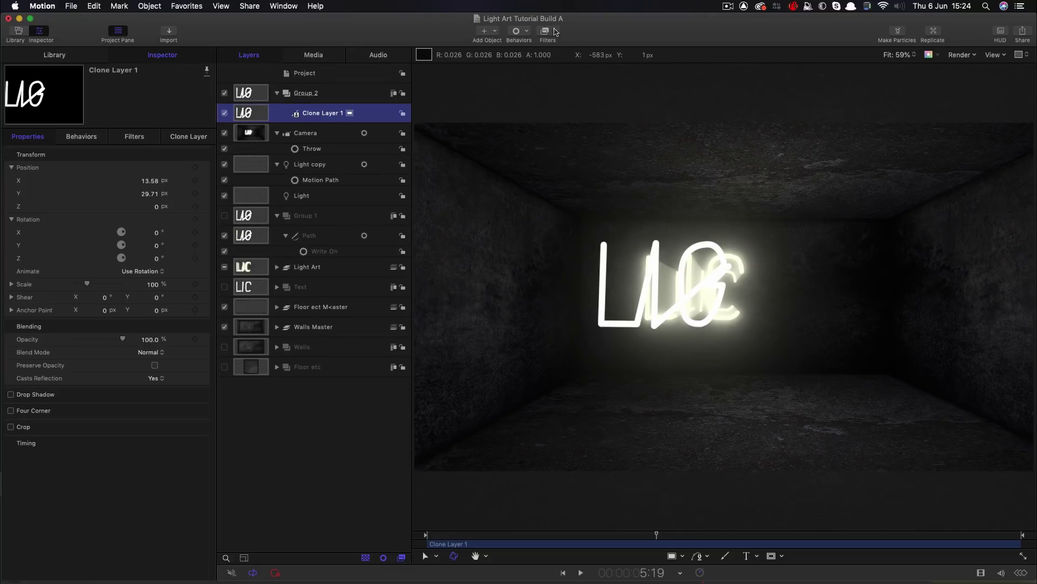
Add a MinMax filter to the clone layer in Maximum mode with a radius of 40
click(556, 32)
mouse_move(574, 408)
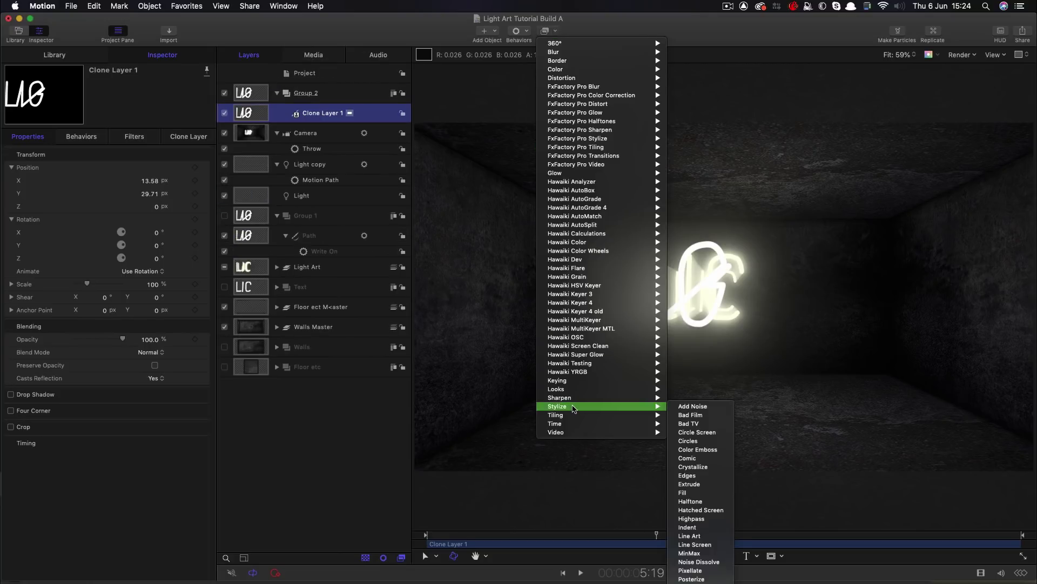
click(689, 553)
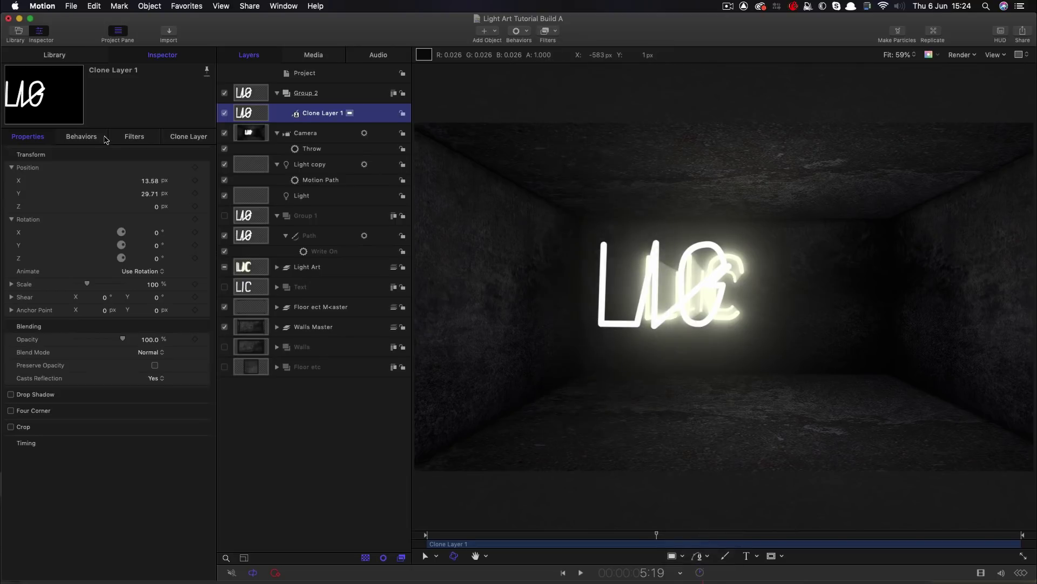
click(145, 168)
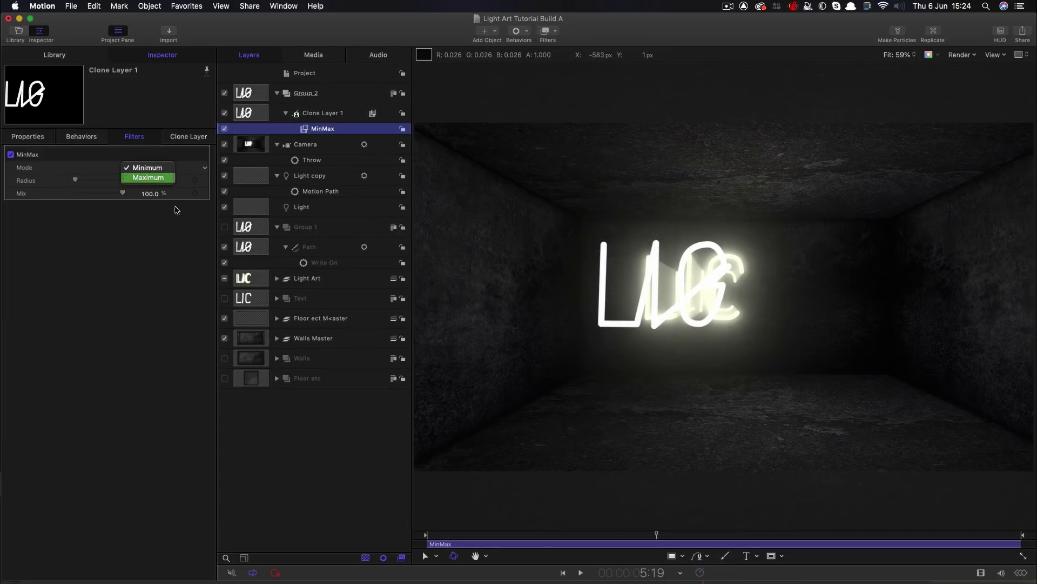
click(152, 183)
click(156, 182)
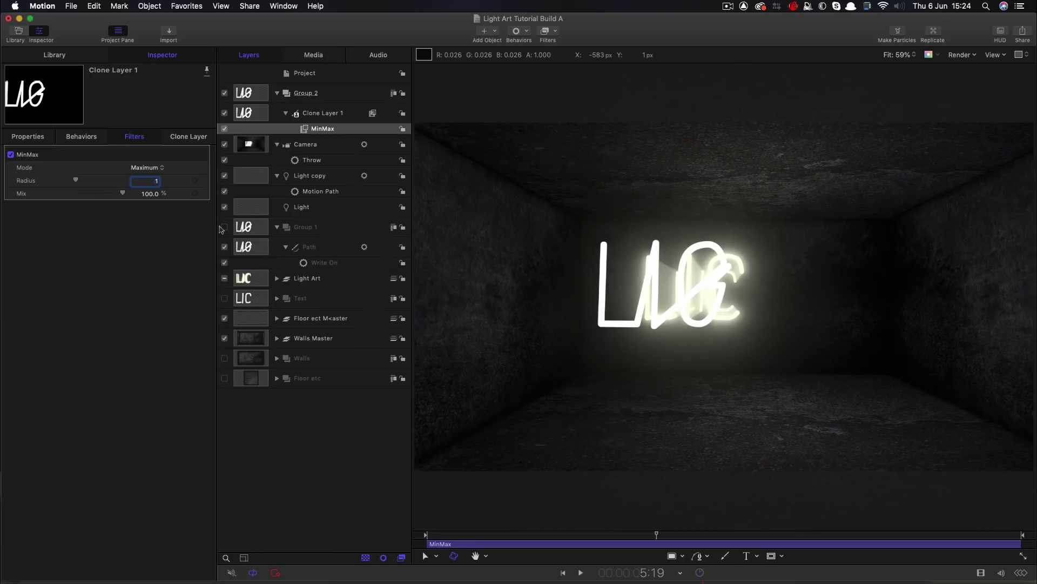
text(40)
key(Return)
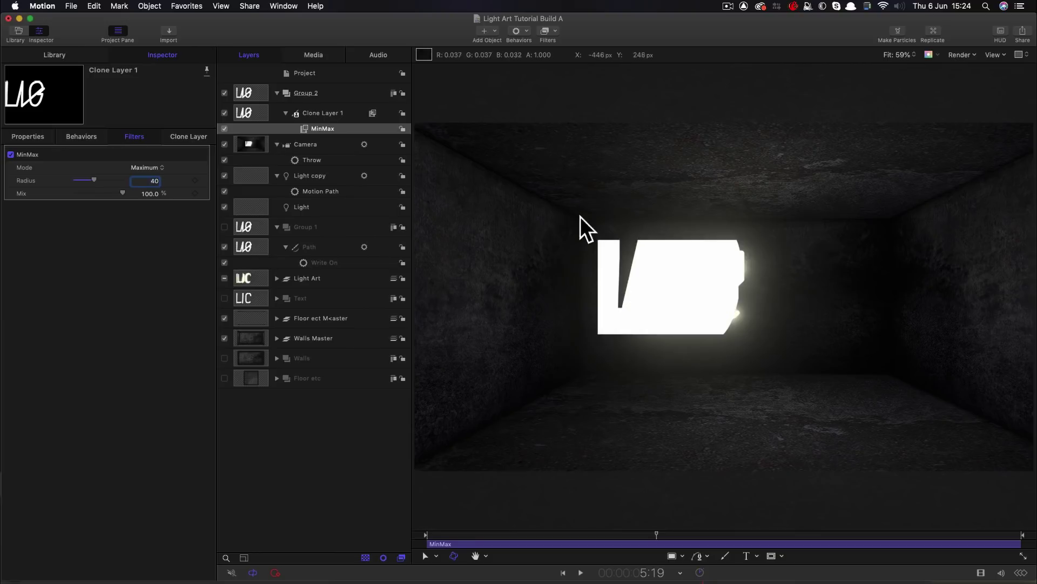
Reset the clone layer's transform and set its X rotation to 90°
click(30, 139)
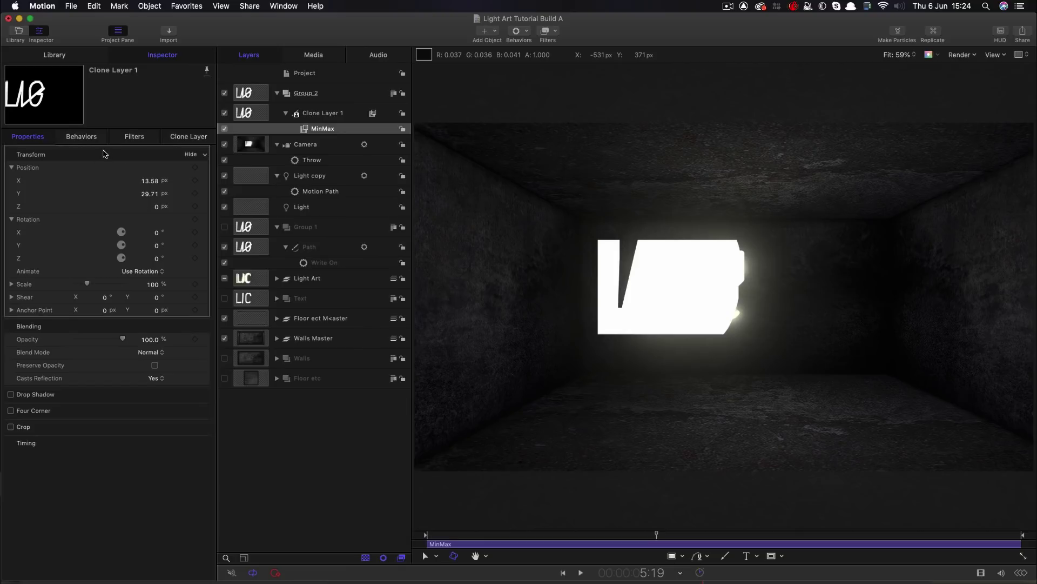
click(192, 154)
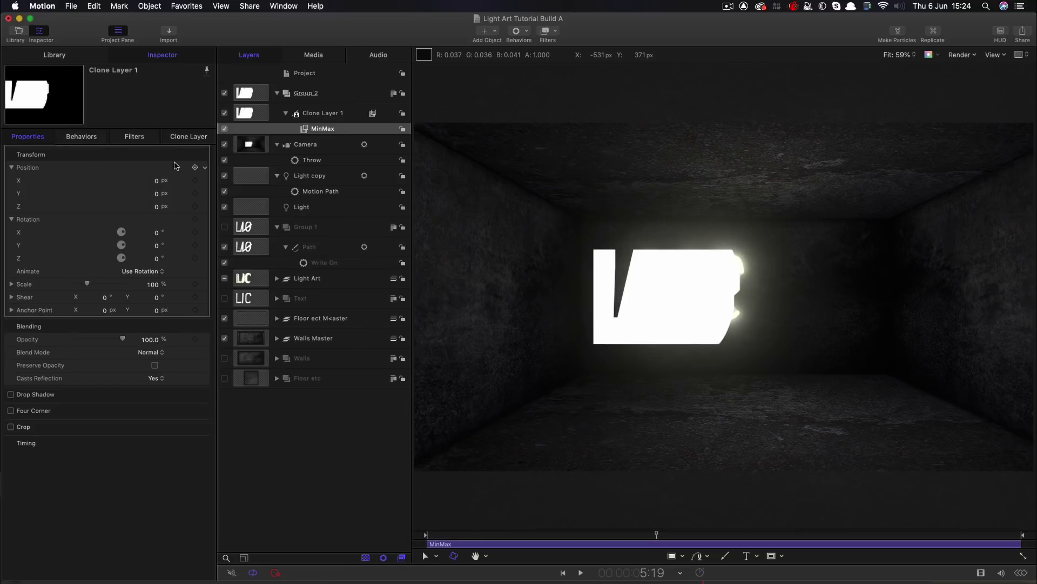
click(157, 232)
text(90)
key(Return)
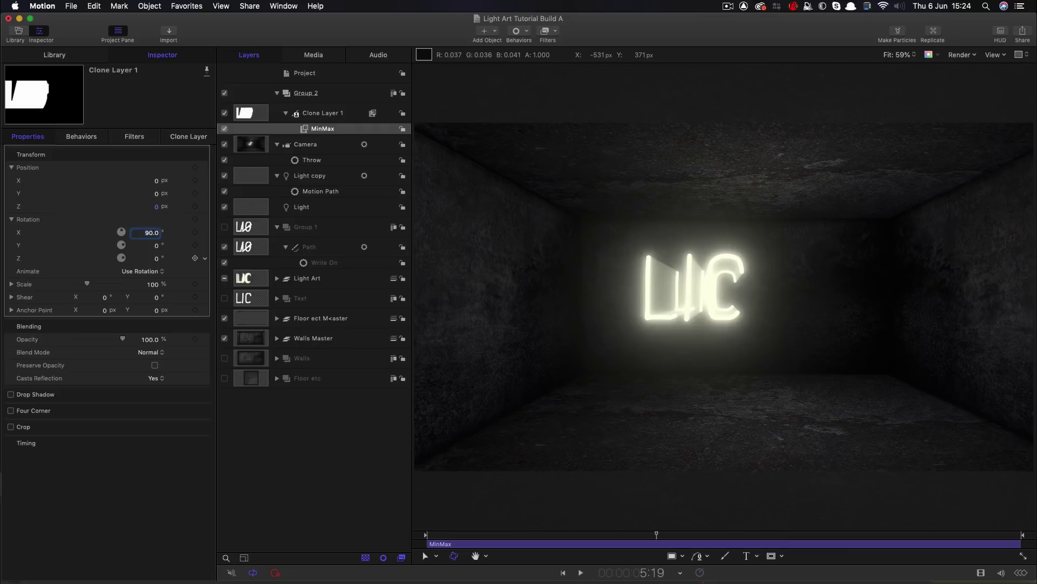
Place the clone layer on the floor with a Y position of -499 px and a Z position of -500 px
click(156, 194)
key(Return)
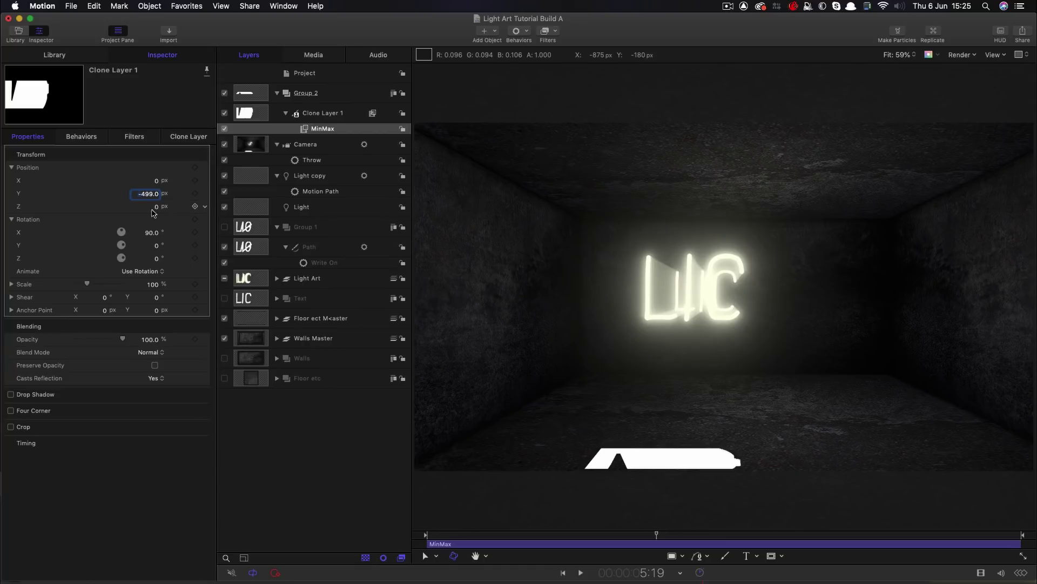
mouse_move(157, 210)
mouse_down()
mouse_move(129, 211)
mouse_move(156, 208)
mouse_up()
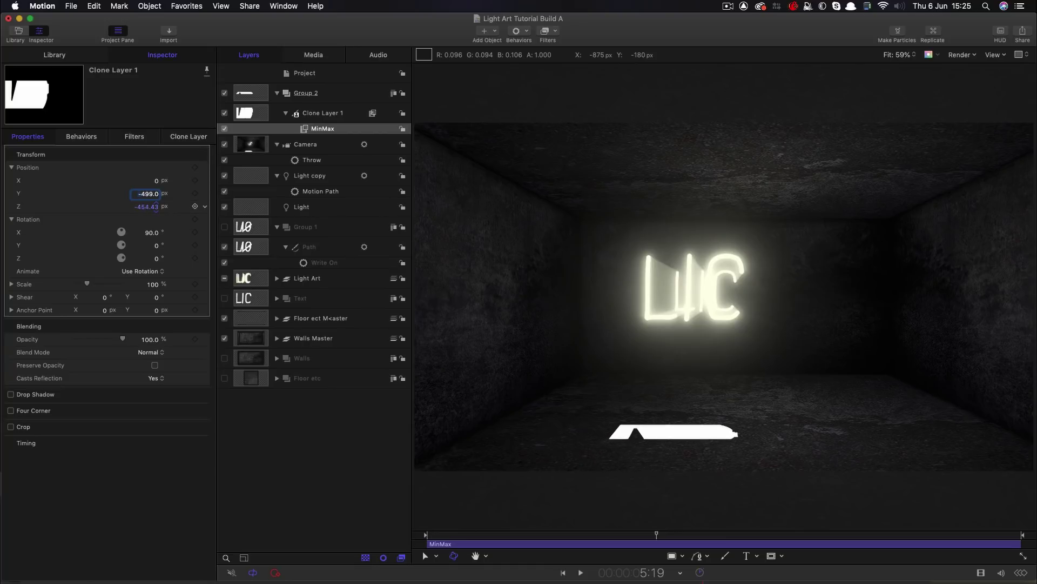
click(156, 208)
text(-500)
key(Return)
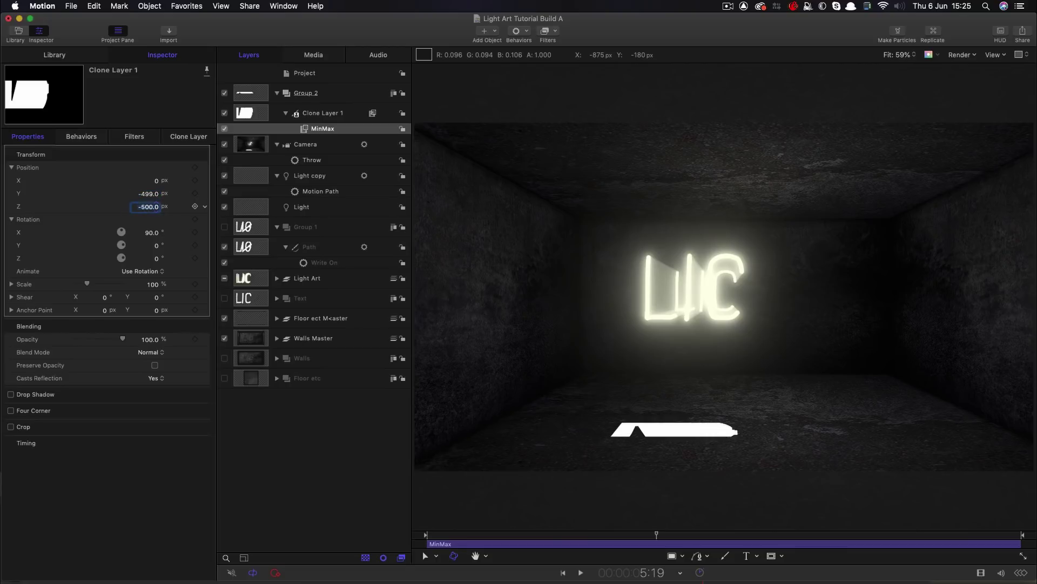
Set the clone layer's Y scale to 200%
click(11, 284)
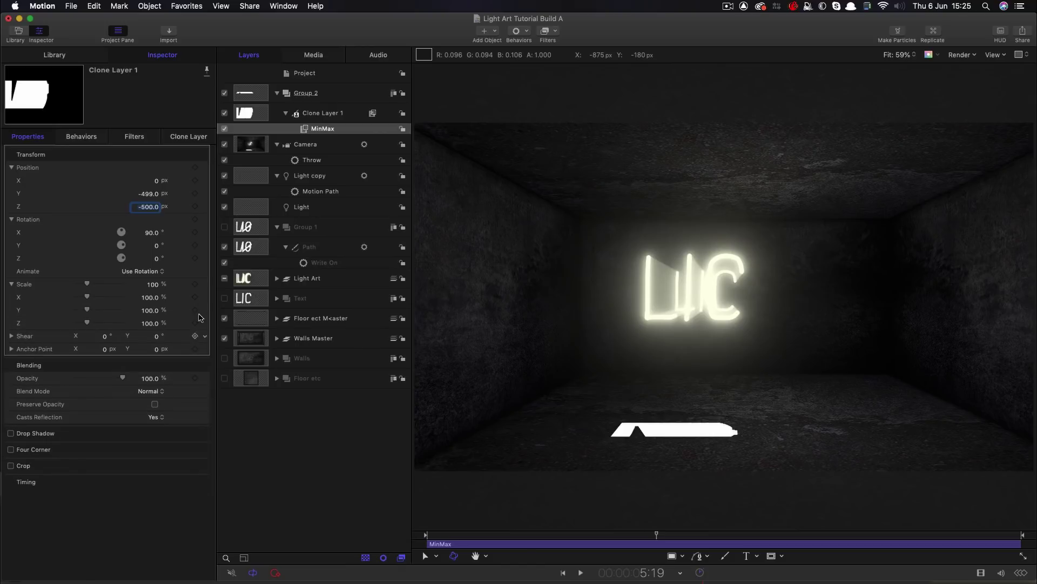
click(150, 311)
text(200)
key(Return)
Add a Gaussian Blur filter to the clone layer with an amount of 300
click(555, 31)
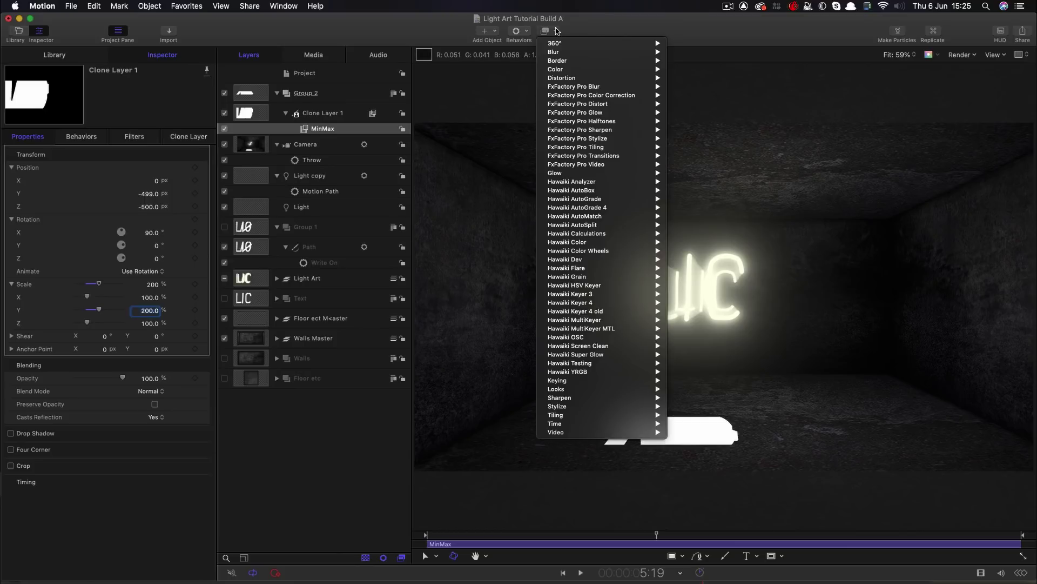
mouse_move(555, 54)
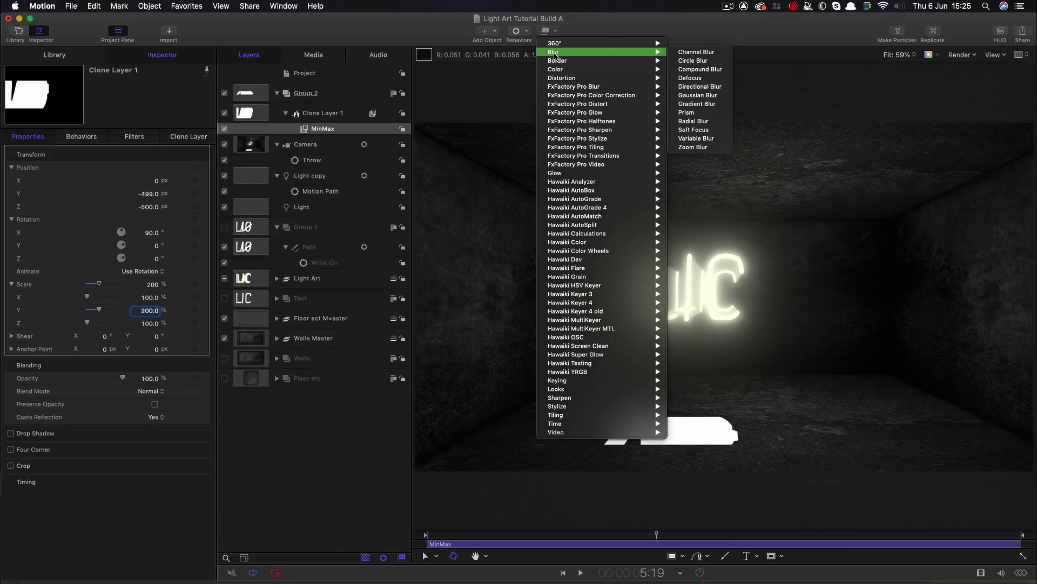
click(706, 100)
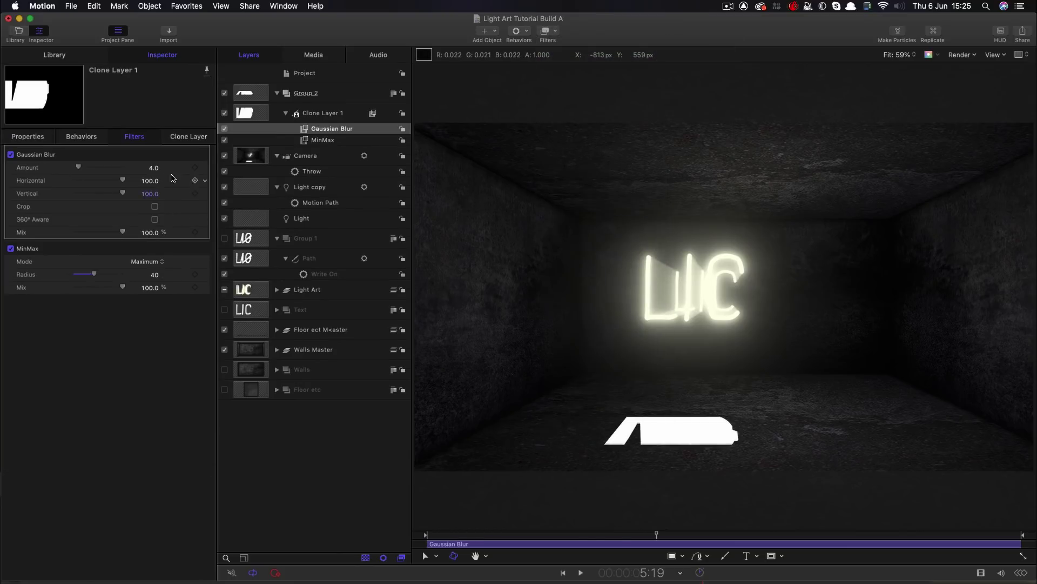
text(300)
key(Return)
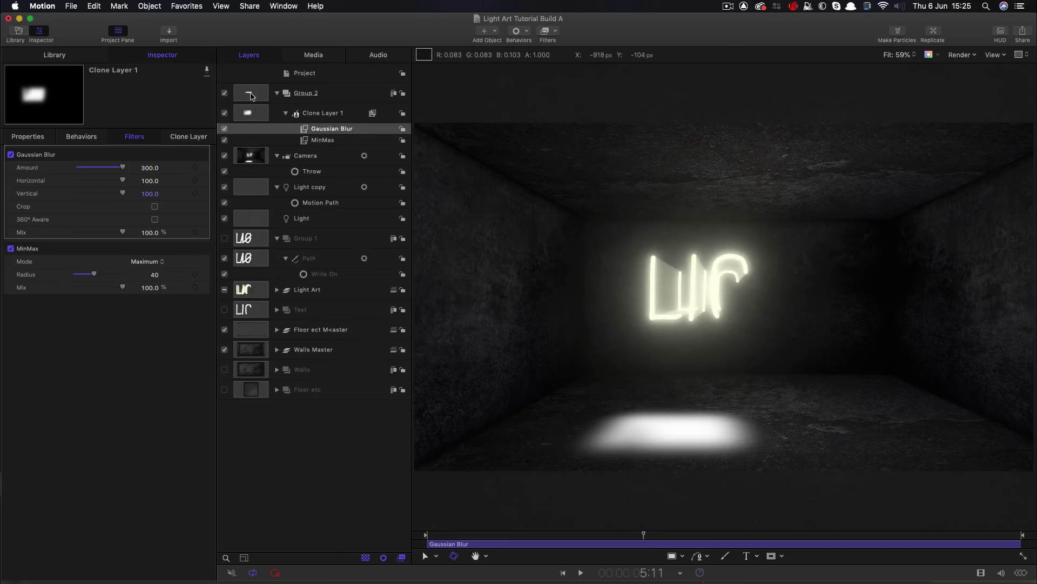
Convert Group 2, which holds the clone layer, to a 3D group
click(243, 94)
right_click(246, 93)
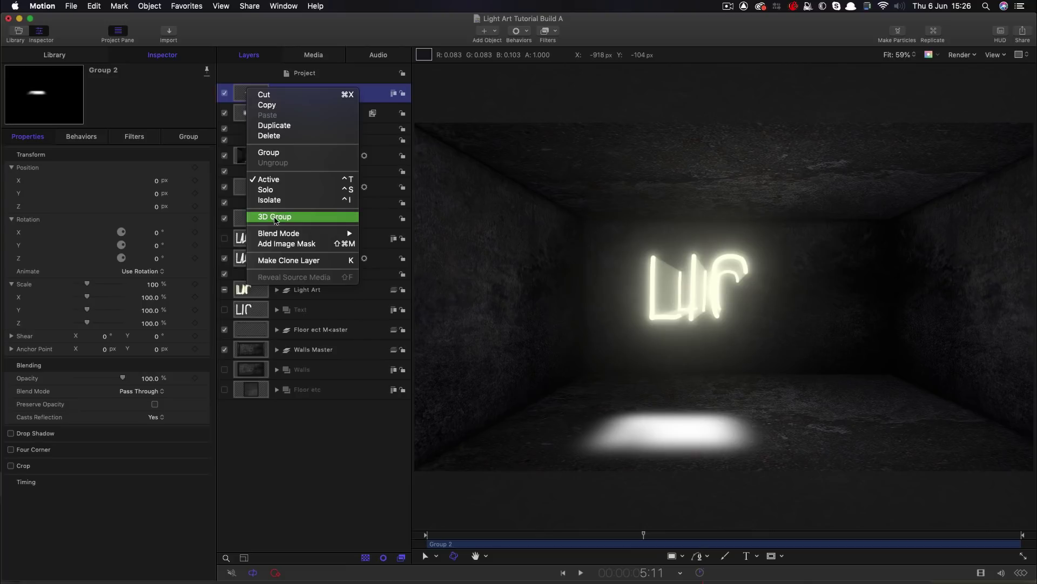
click(280, 215)
At 10:13, with the whole title written on, set the clone layer's Z position to -250 px
drag(644, 535, 845, 543)
click(247, 115)
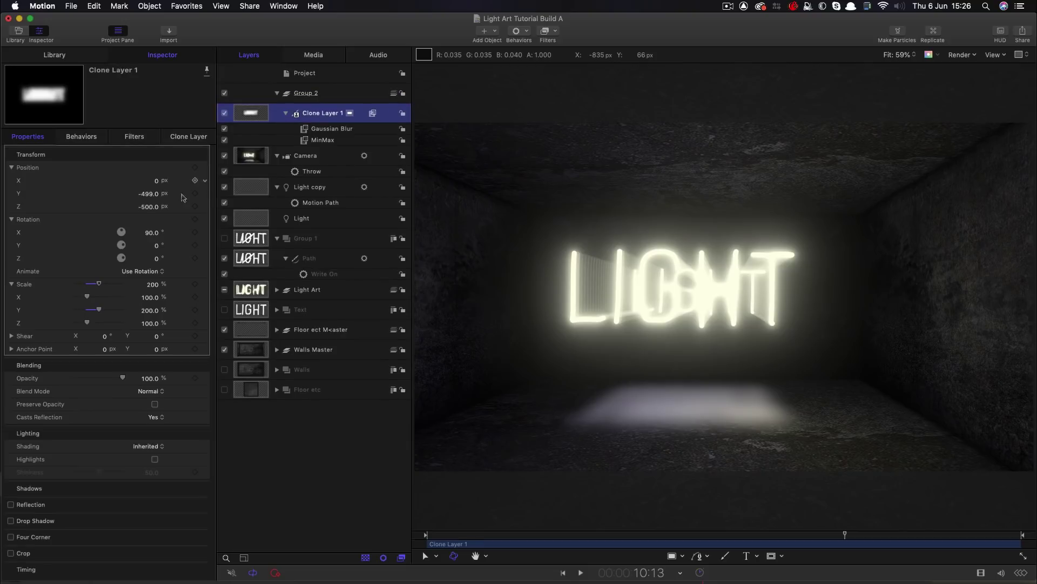
drag(148, 210, 181, 210)
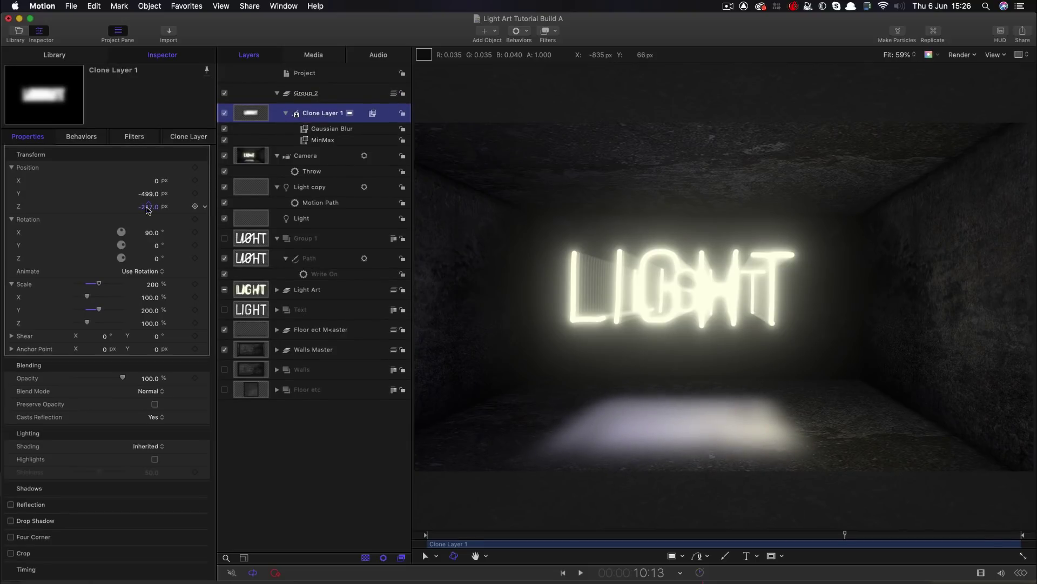
double_click(148, 207)
text(-250)
key(Return)
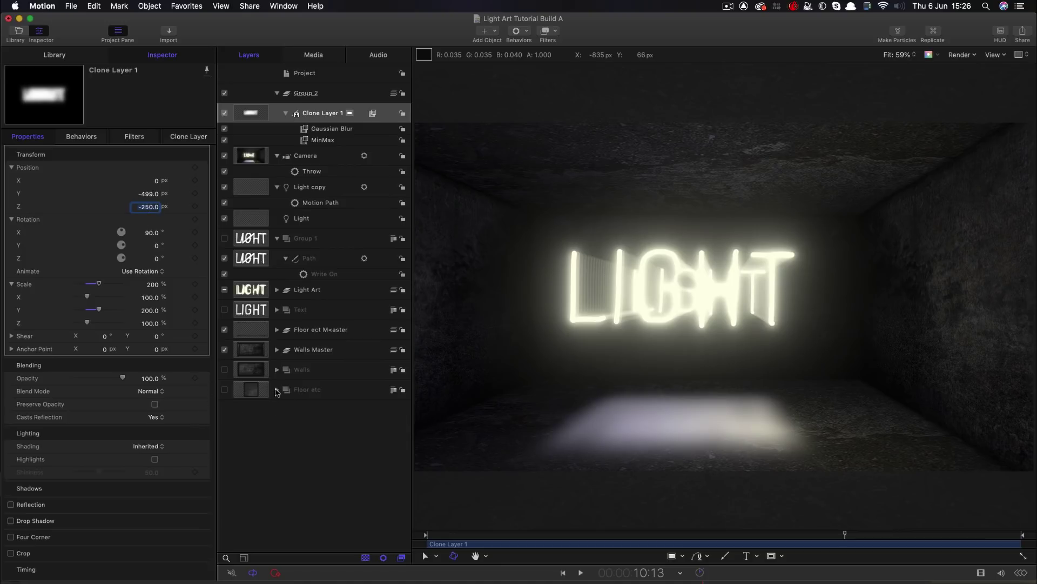
Copy the Floor+Ceiling_NoEdge image from the Floor etc group into Group 2 above the clone layer and reset its transform
click(276, 390)
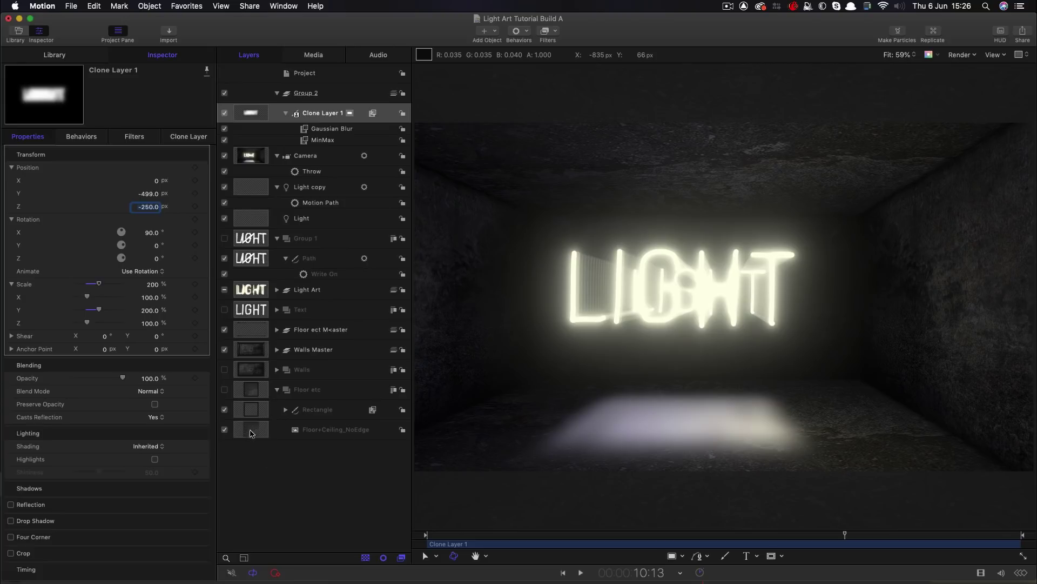
click(252, 430)
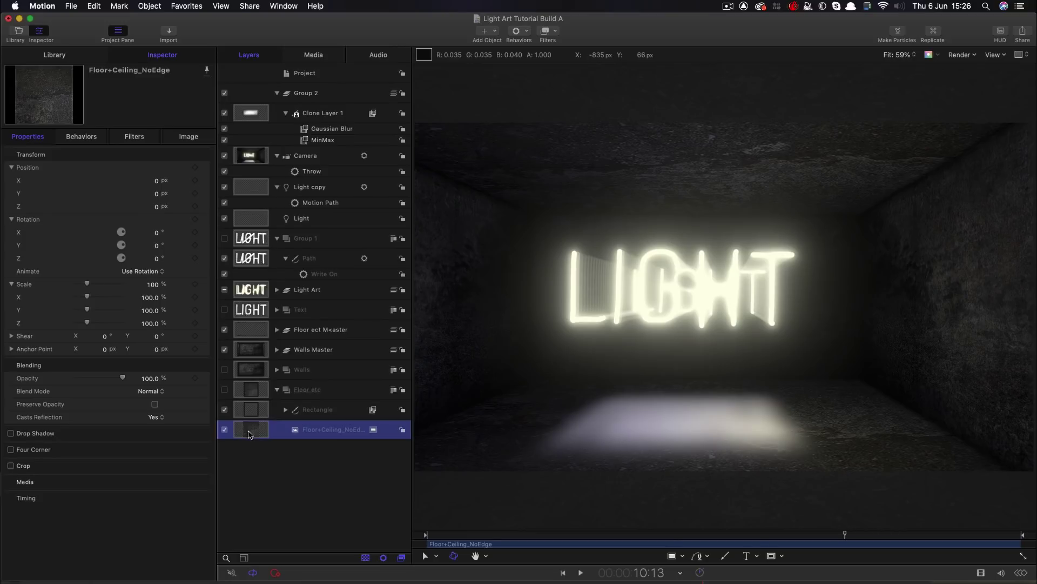
drag(250, 434, 285, 108)
click(28, 137)
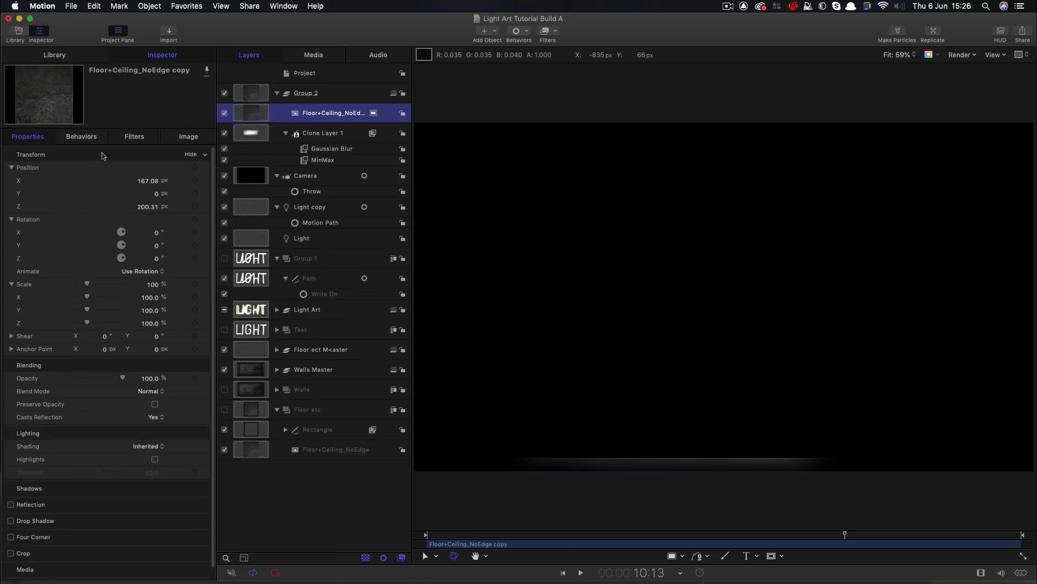
right_click(105, 155)
click(133, 157)
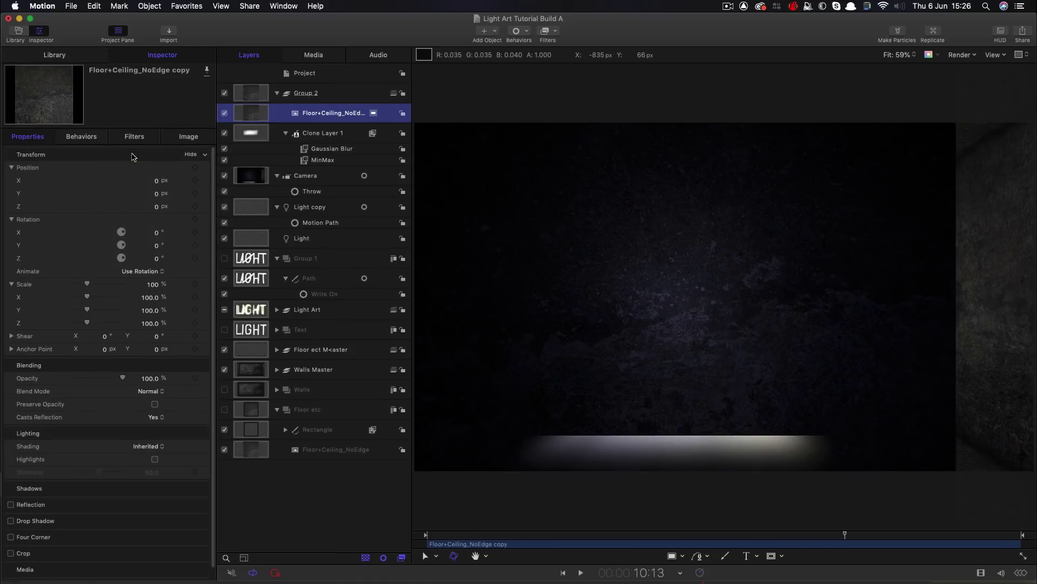
Rotate the Floor+Ceiling_NoEdge copy 90° about X, set its Y position to -499 px and check it against the floor
click(157, 232)
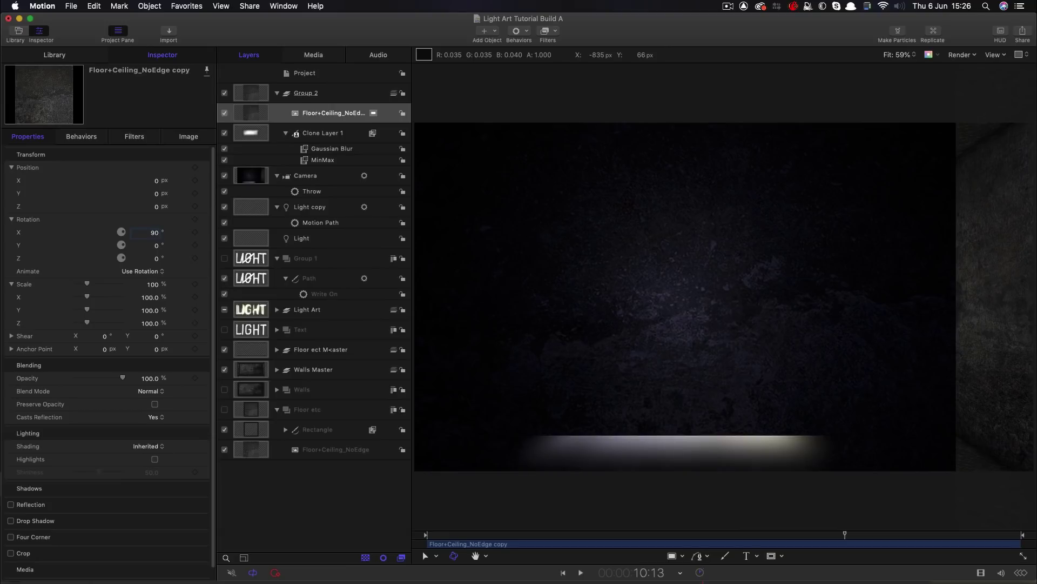
key(Return)
click(156, 193)
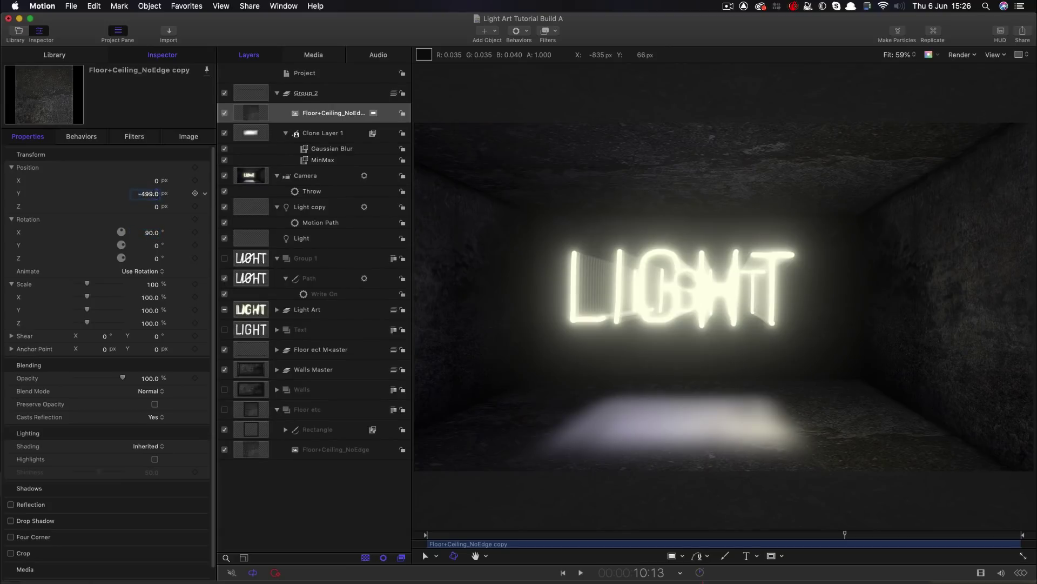
click(225, 112)
click(225, 113)
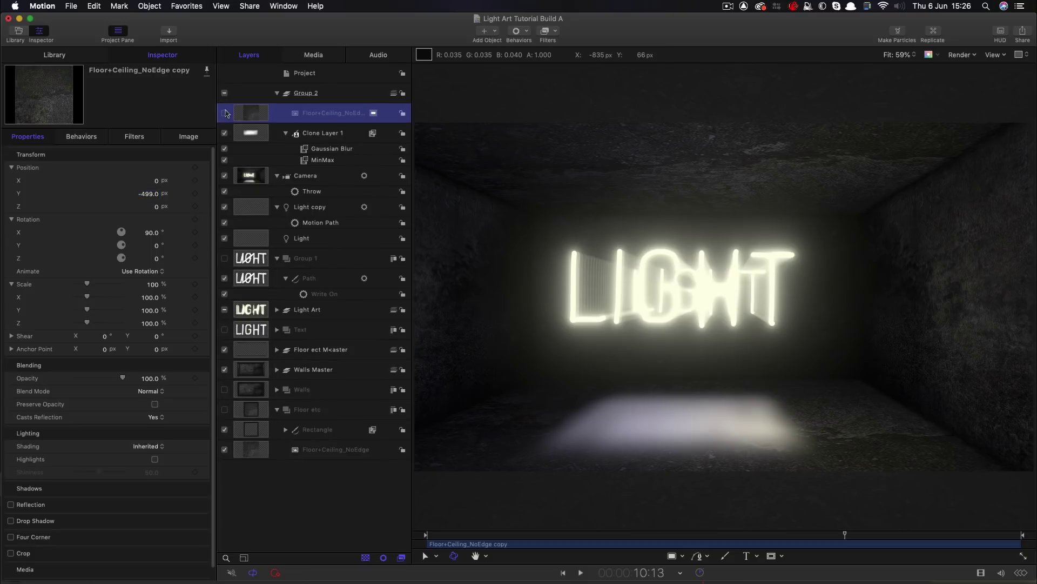
click(225, 113)
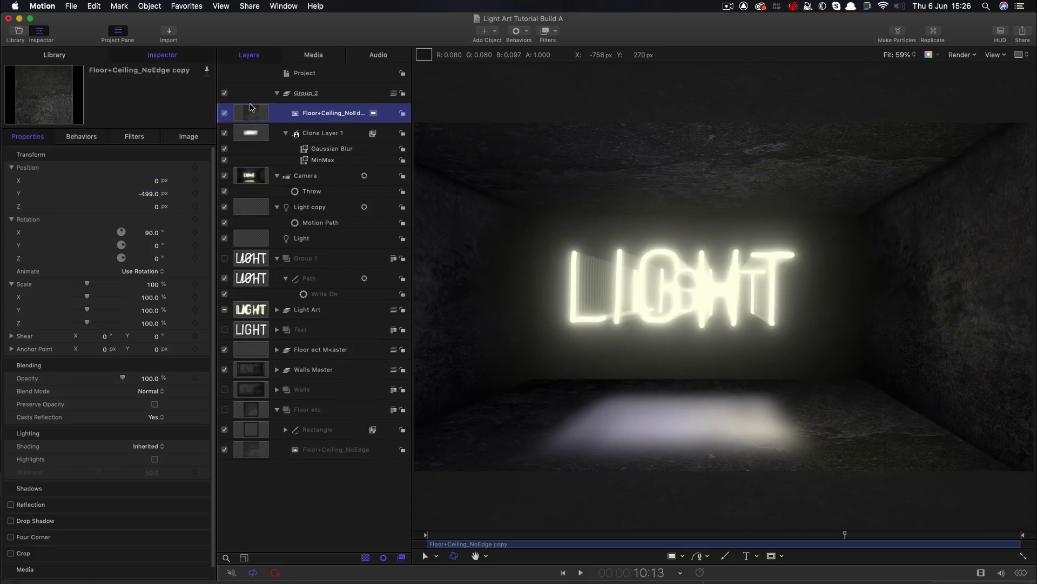
Add an image mask to Clone Layer 1 using the hidden Floor+Ceiling_NoEdge copy as source, with Luminance as the source channel
click(243, 134)
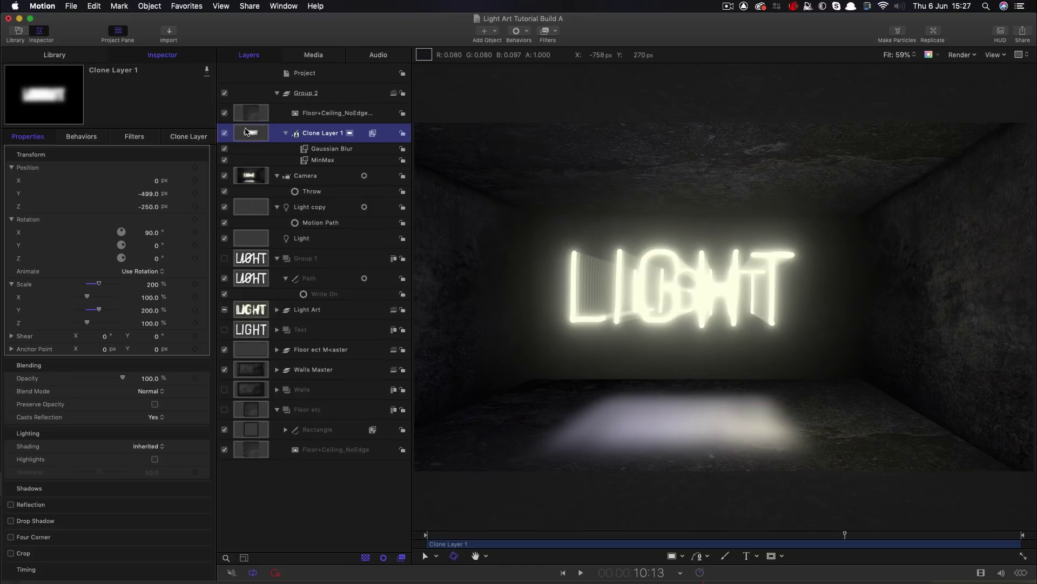
right_click(246, 132)
click(286, 282)
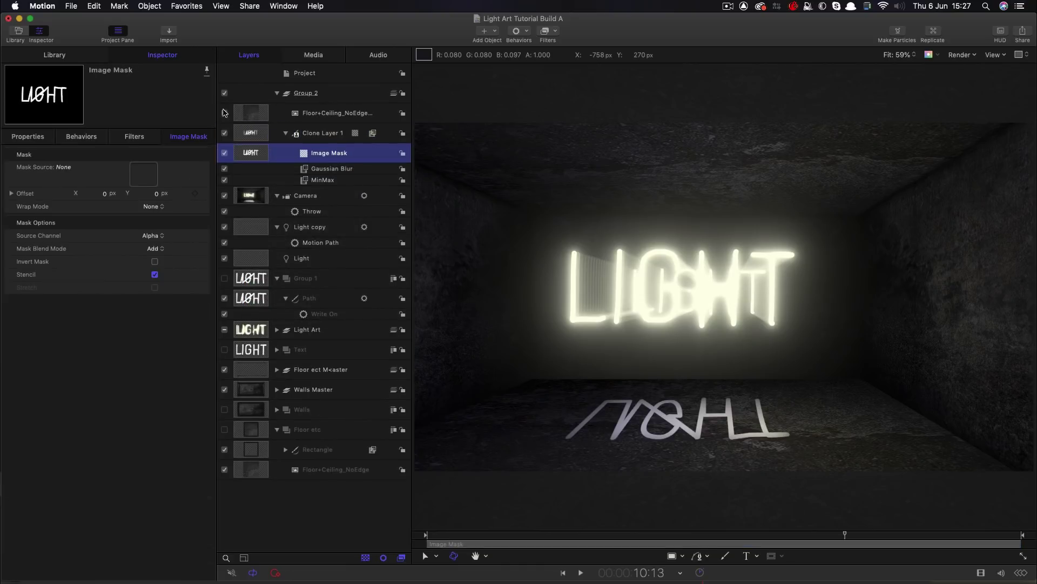
drag(252, 108, 142, 175)
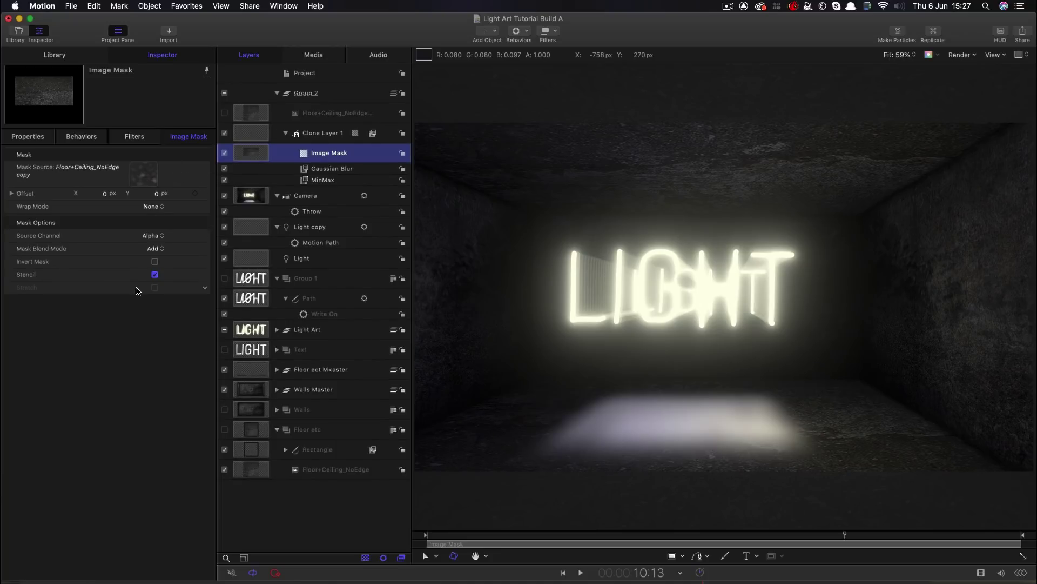
click(159, 237)
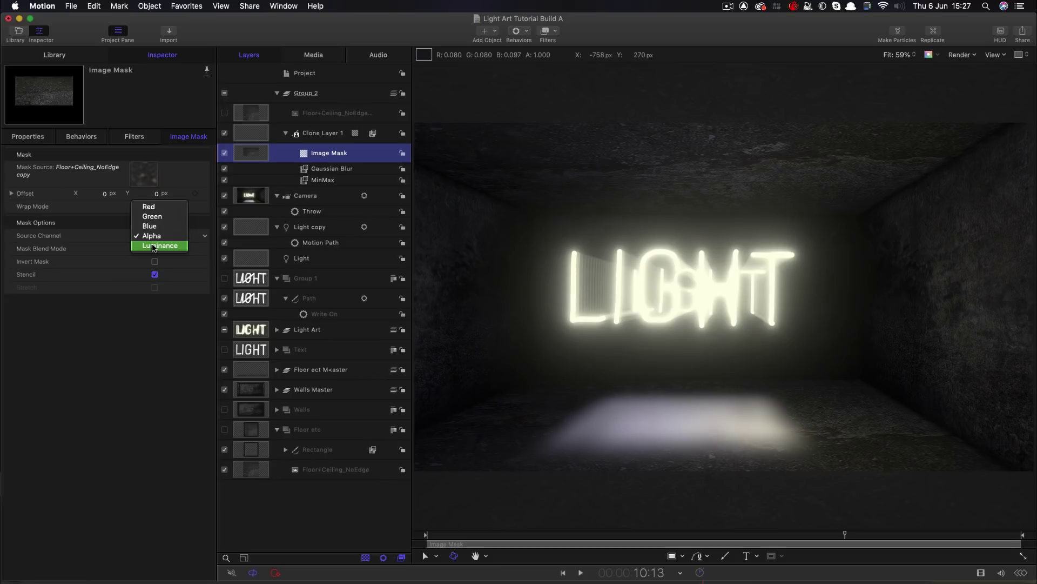
click(154, 246)
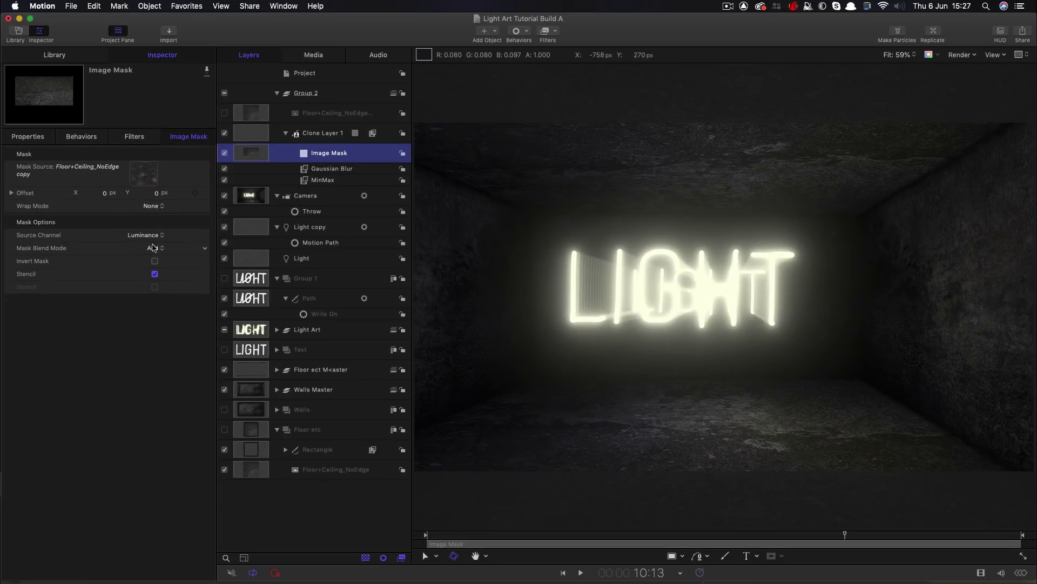
Add a Levels filter to the Floor+Ceiling_NoEdge copy and raise its contrast with black in at about 0.09 and white in at about 0.46
click(251, 114)
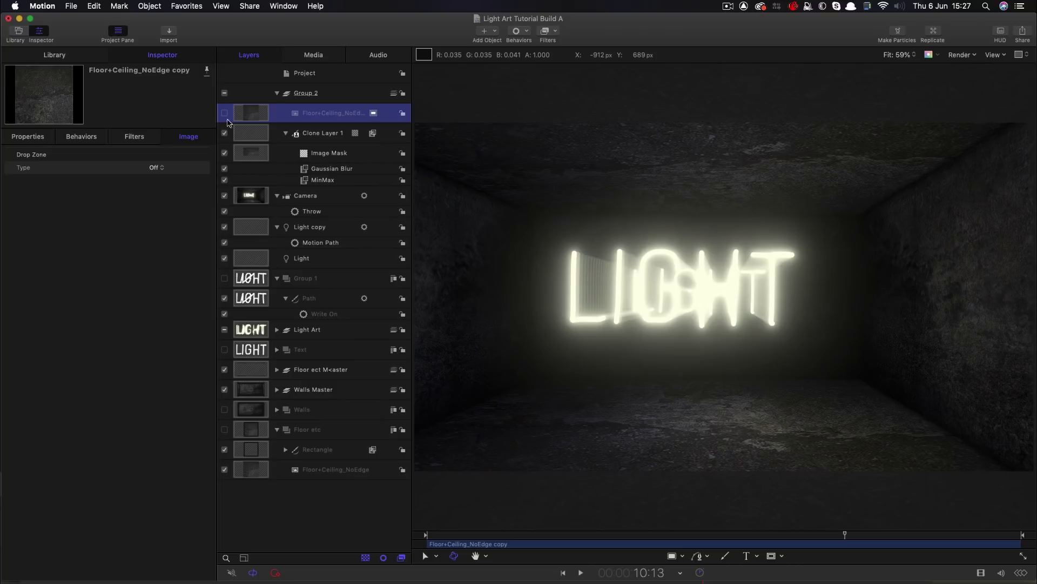
click(555, 33)
mouse_move(553, 72)
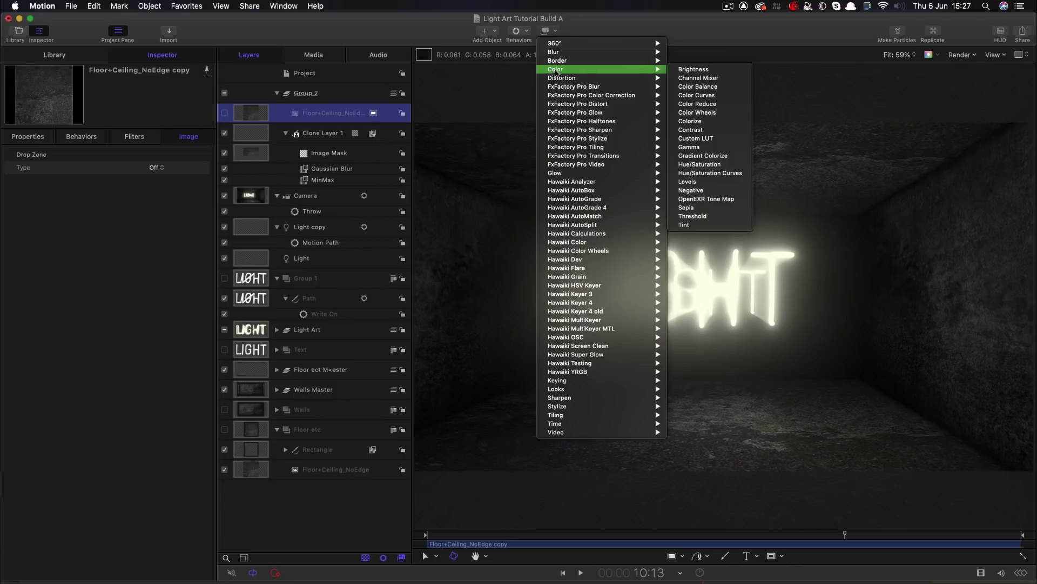
click(691, 181)
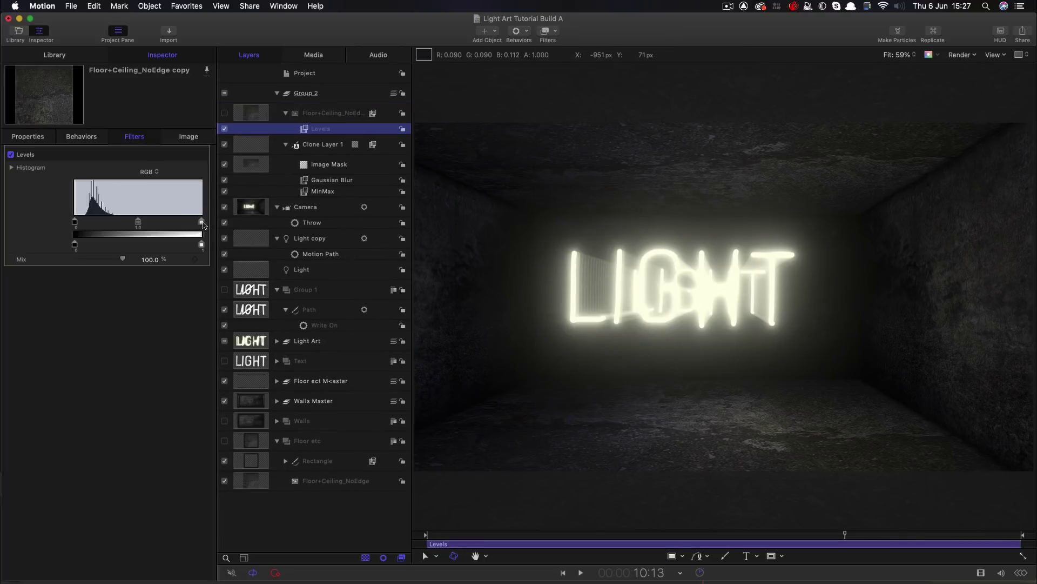
drag(202, 223, 87, 226)
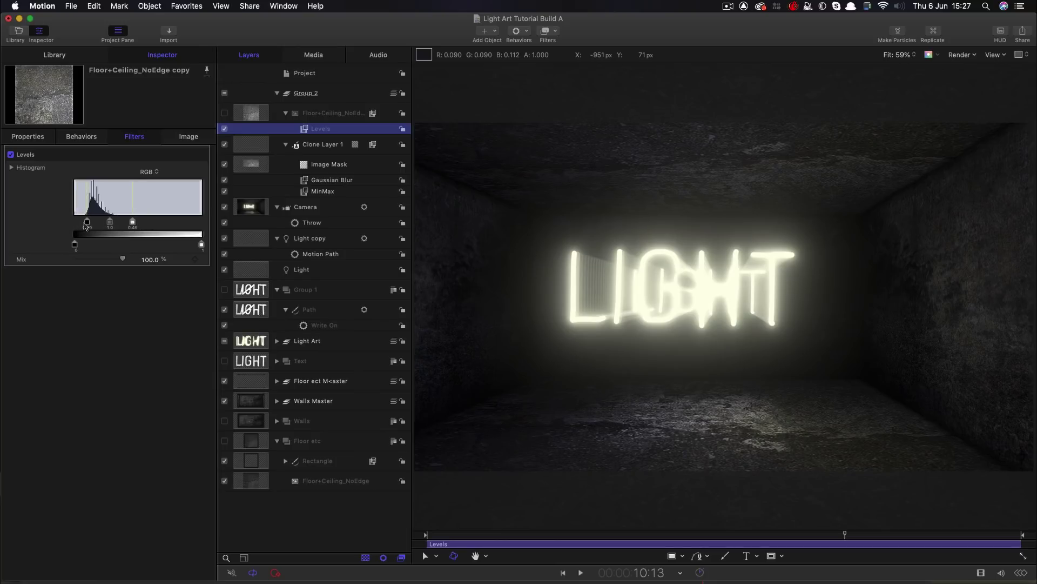
Compare the floor with and without the clone layer and examine the textured reflection at different times as the title writes on
click(224, 144)
click(224, 145)
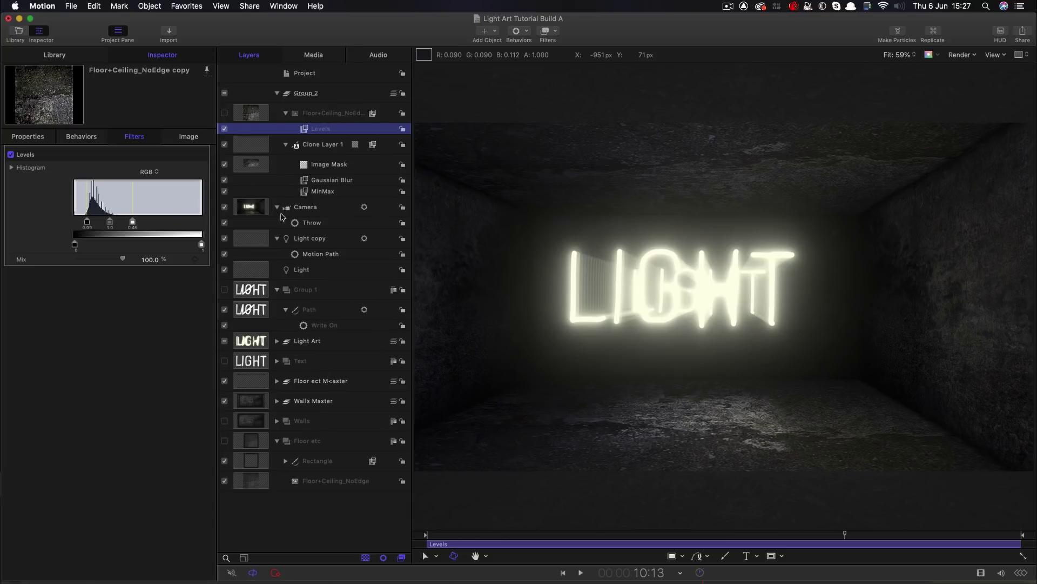
click(509, 535)
mouse_move(509, 535)
mouse_down()
mouse_move(814, 557)
mouse_move(802, 555)
mouse_up()
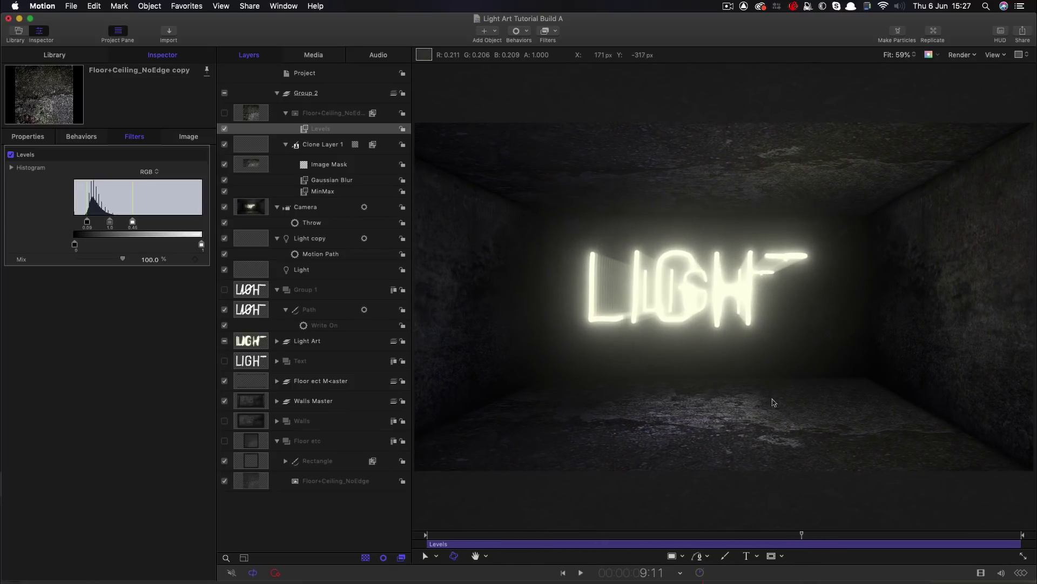
drag(663, 537, 758, 537)
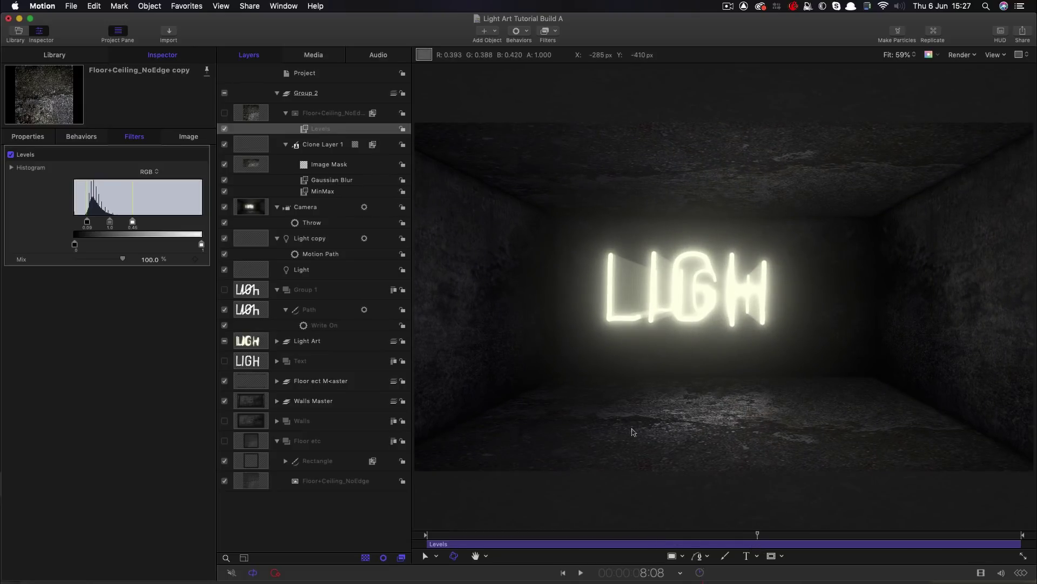
click(777, 535)
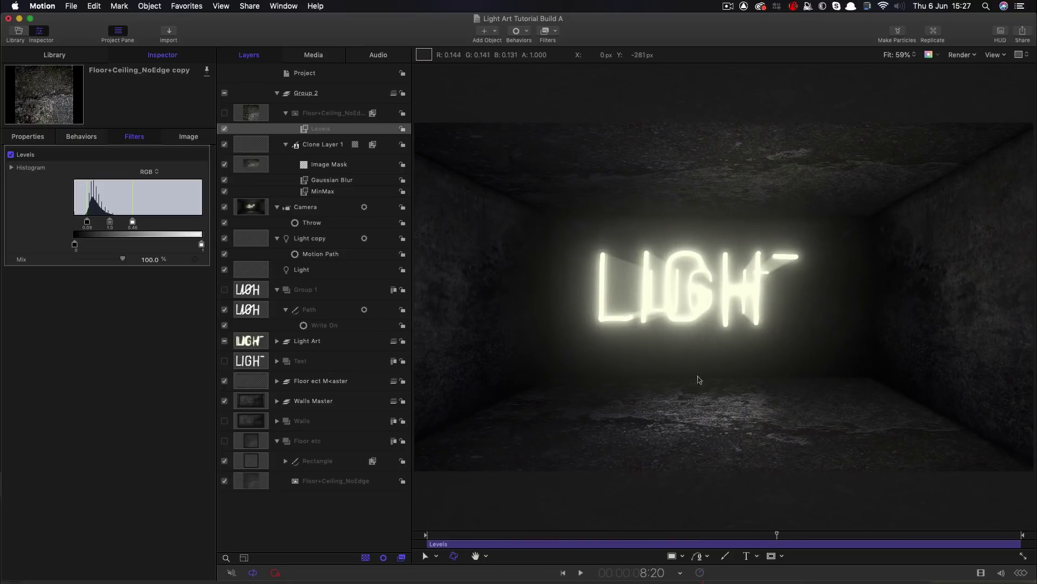
click(798, 535)
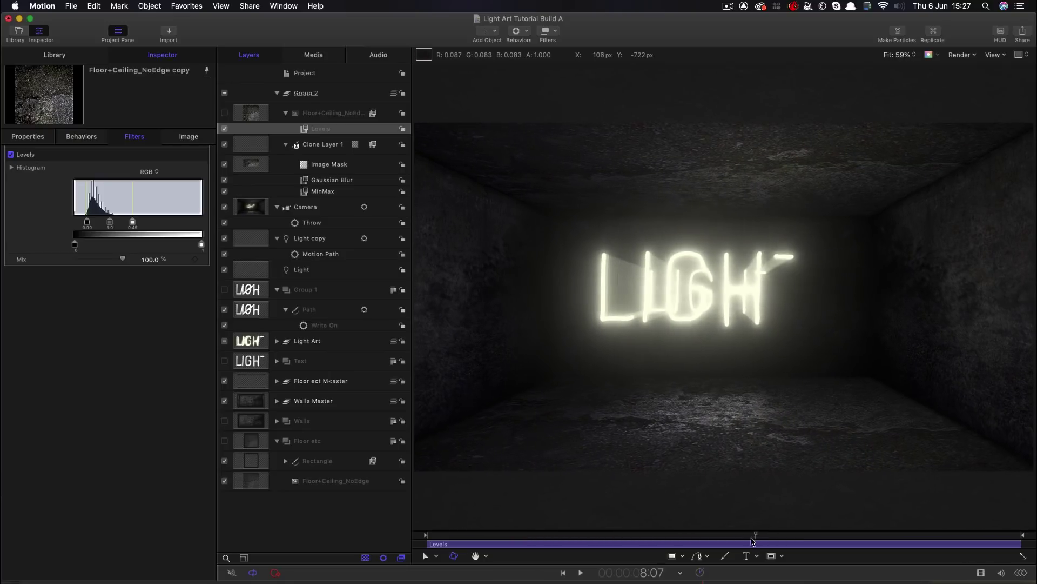
mouse_move(807, 535)
mouse_down()
mouse_move(797, 531)
mouse_move(897, 533)
mouse_move(567, 533)
mouse_move(825, 535)
mouse_up()
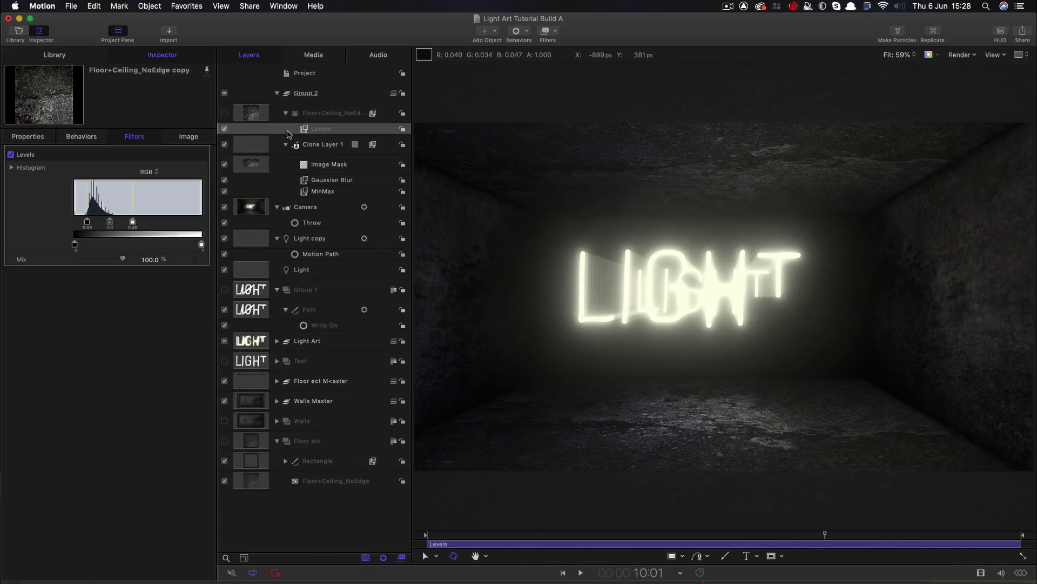
Collapse Group 2 and rename it Floor Reflection
click(278, 94)
double_click(303, 94)
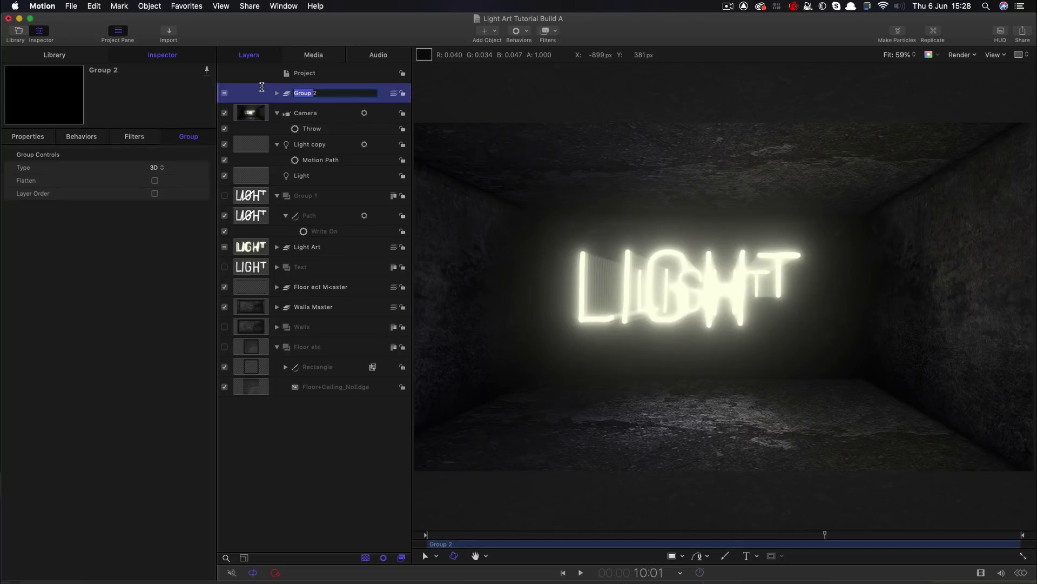
text(Floor Reflection)
key(Return)
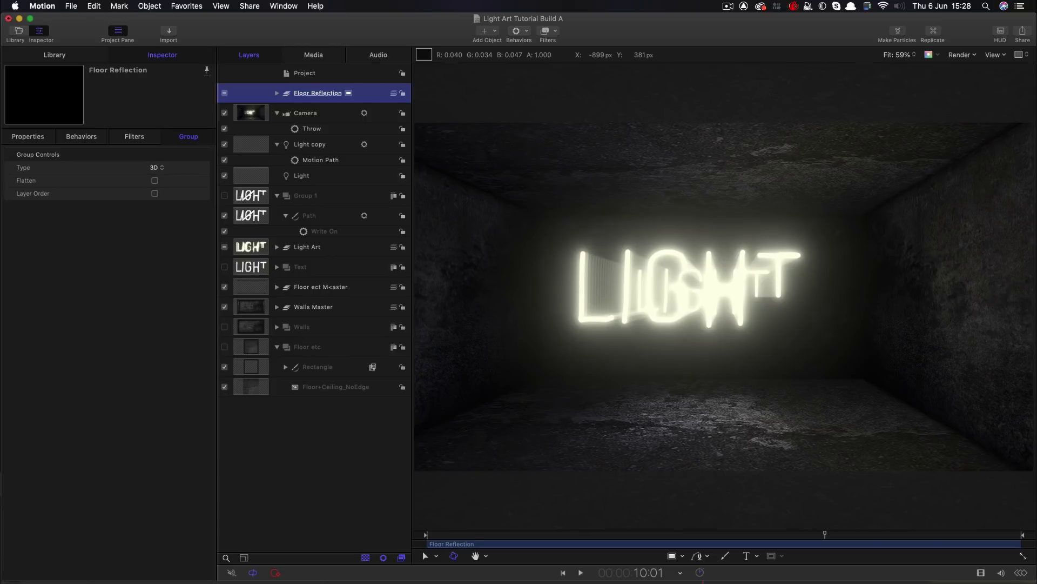
Duplicate the Floor Reflection group and rename the copy Ceiling Reflection
right_click(314, 93)
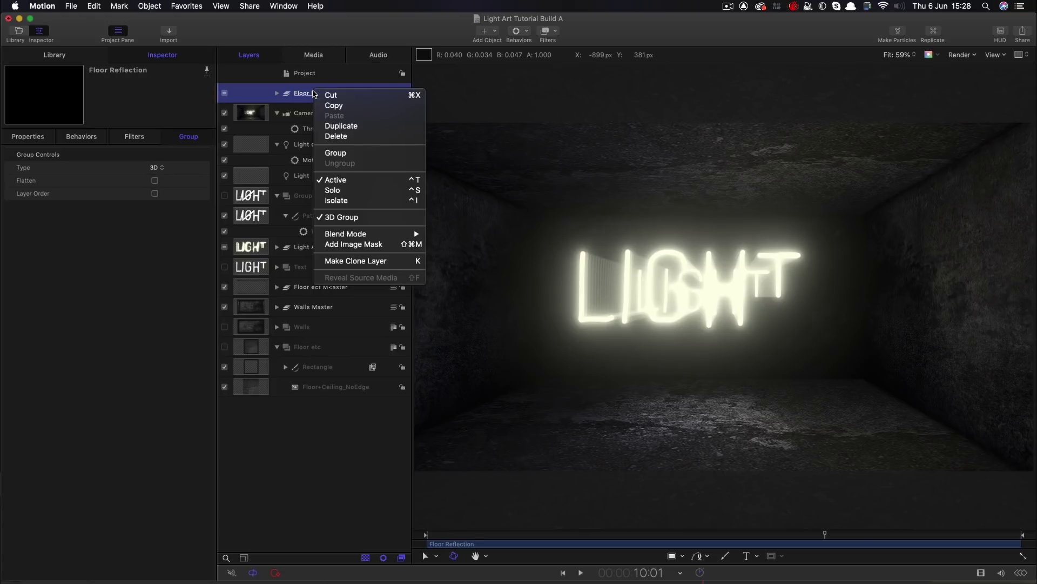
click(324, 125)
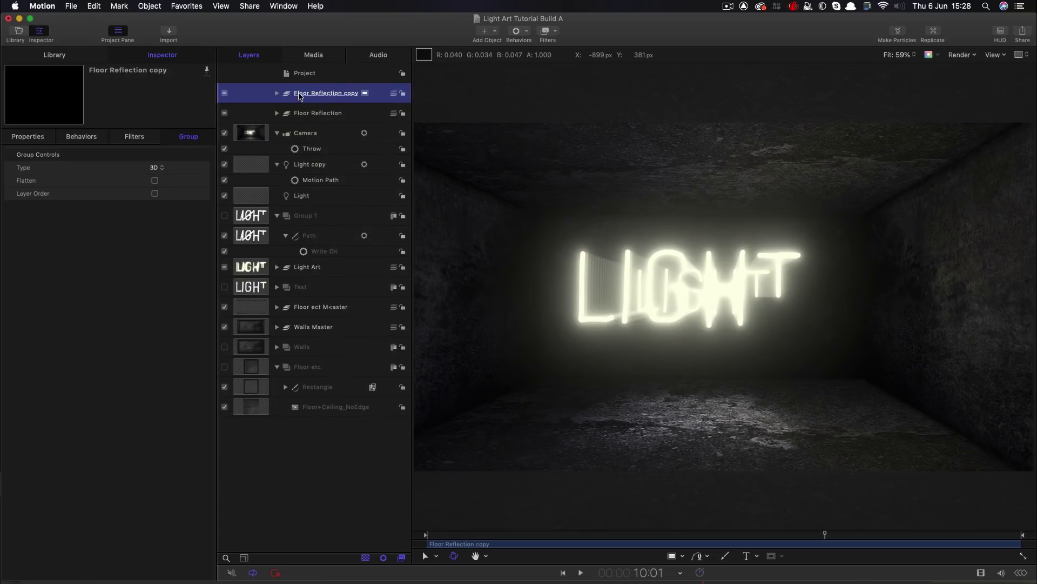
double_click(303, 93)
text(Ceiling)
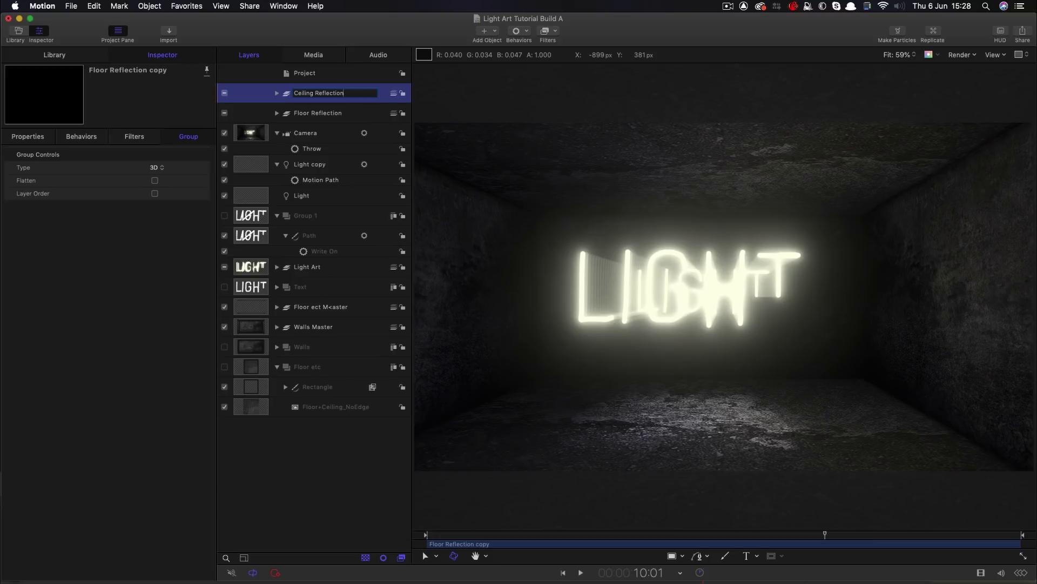
key(Return)
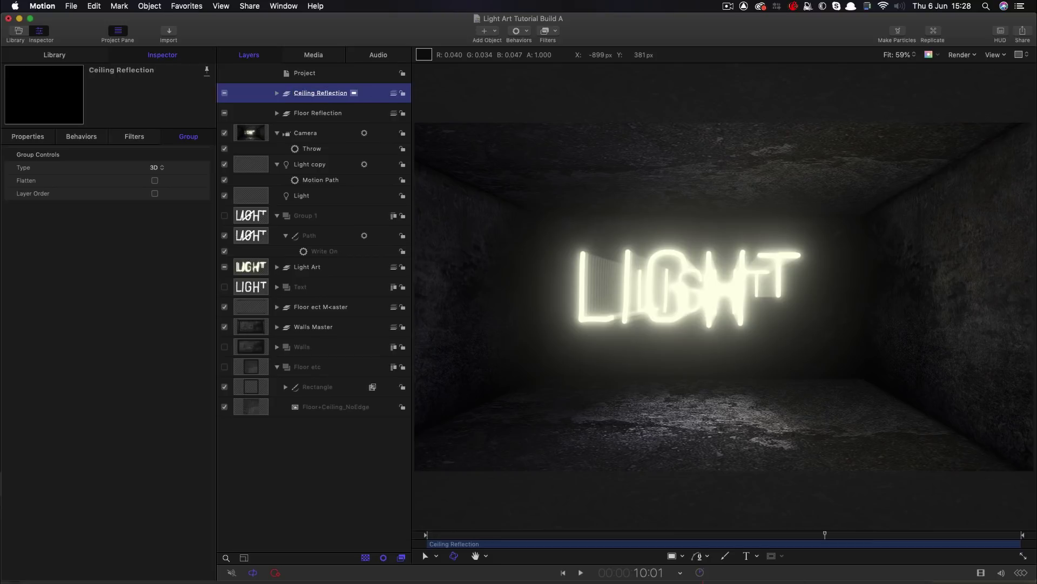
Set the Y position of the Floor+Ceiling_NoEdge image inside the Ceiling Reflection group to 499 px
click(277, 95)
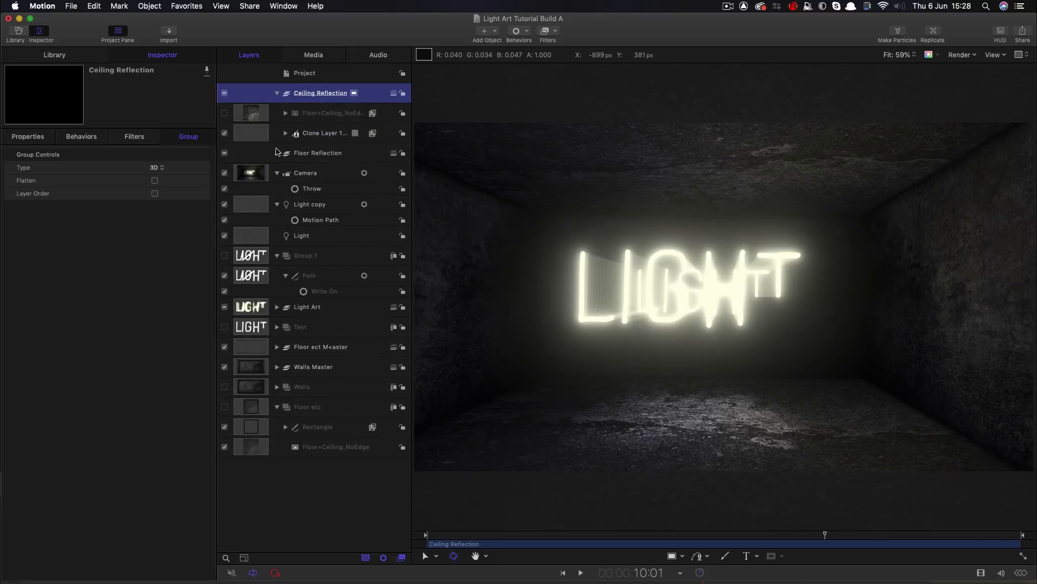
click(252, 116)
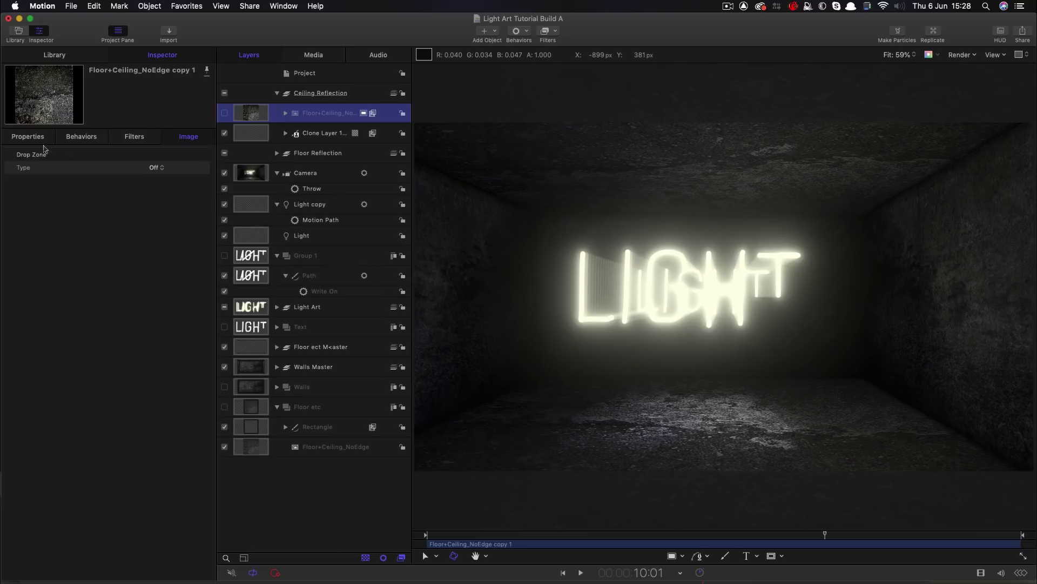
click(27, 136)
click(149, 194)
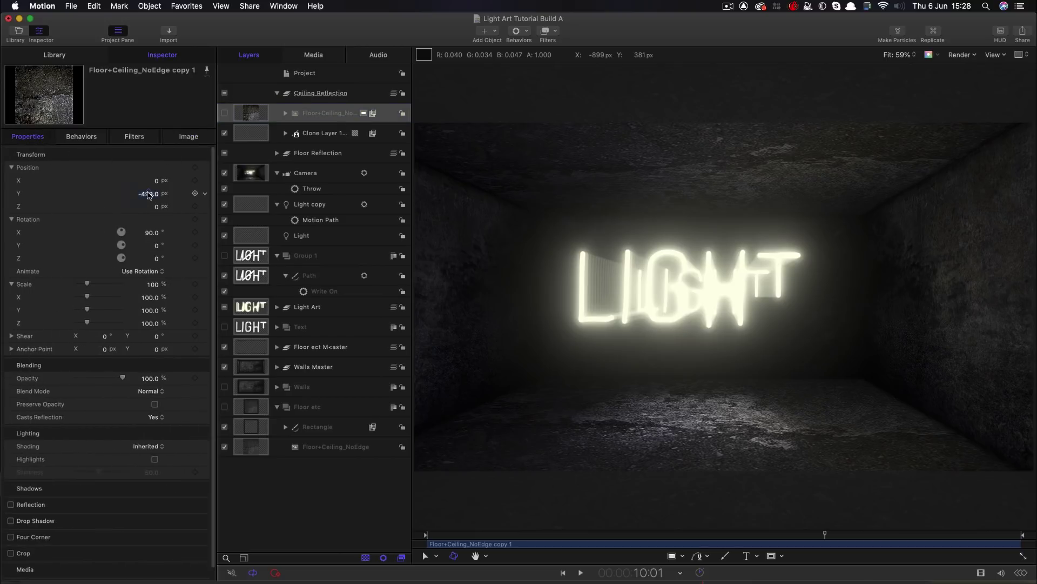
text(499)
Set the Y position of the Ceiling Reflection group's clone layer to 499 px and check the reflection on the ceiling over time
click(252, 132)
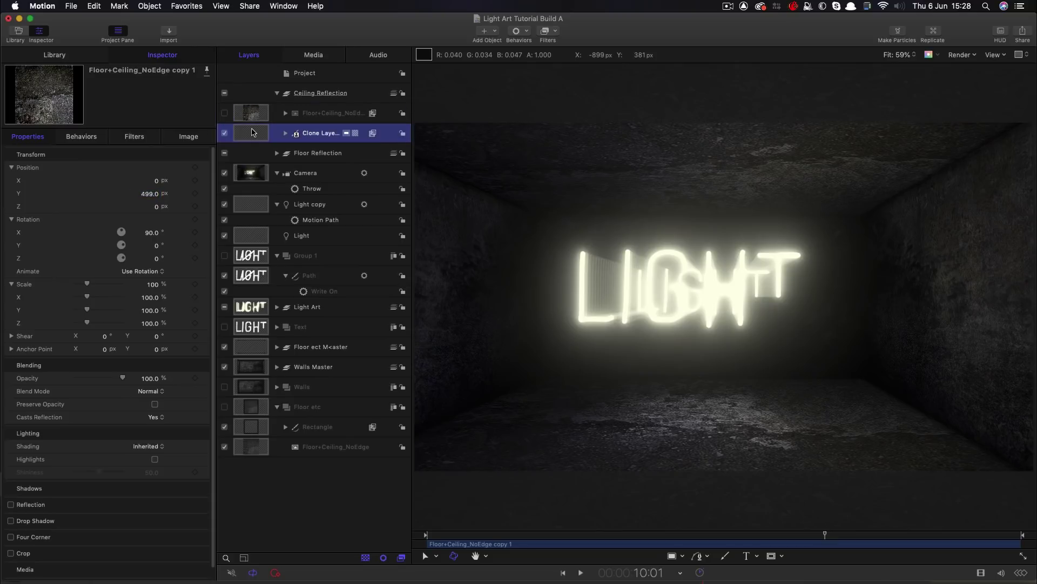
click(148, 194)
text(499)
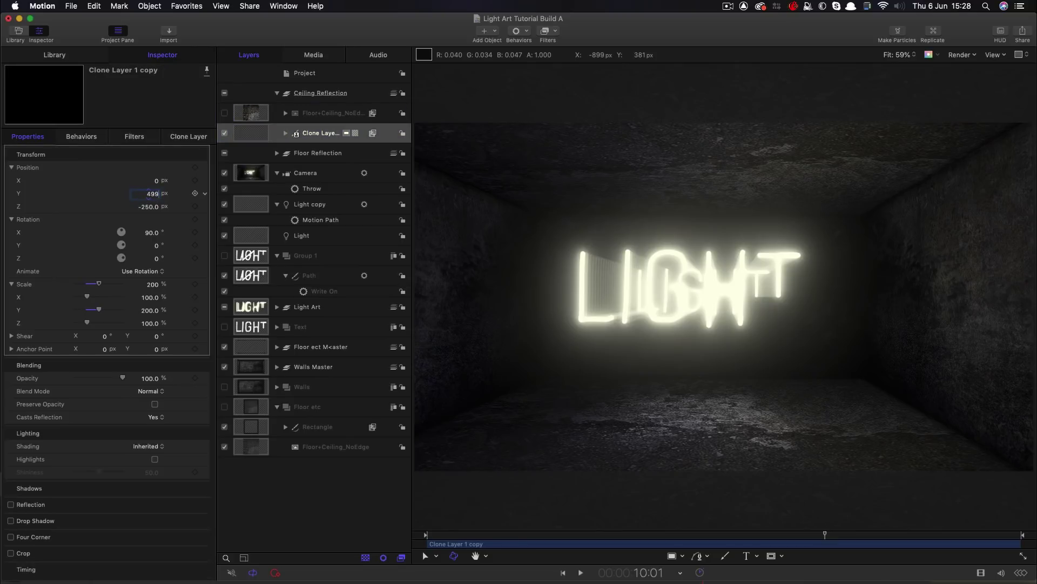
key(Return)
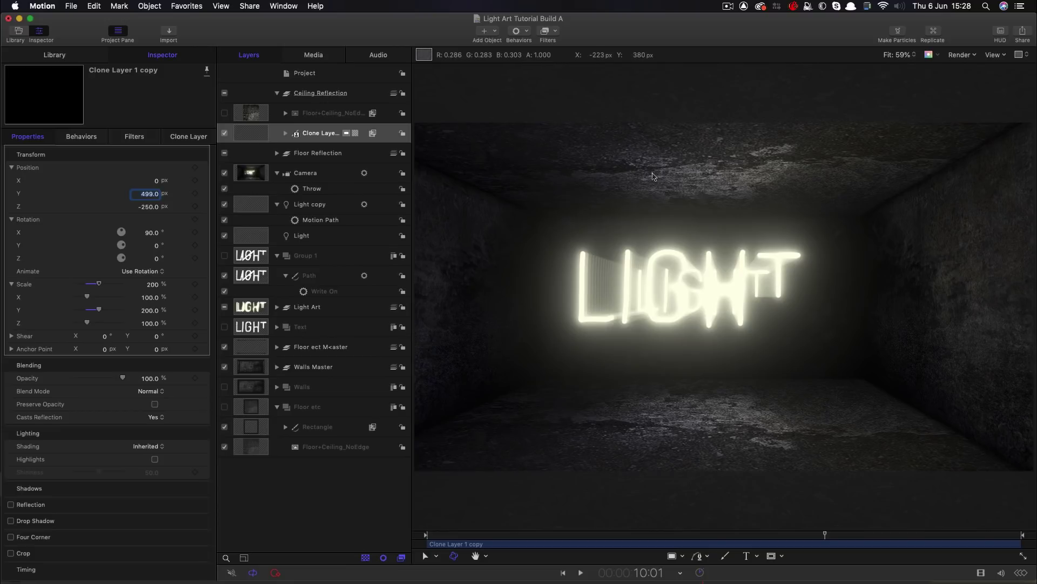
click(224, 134)
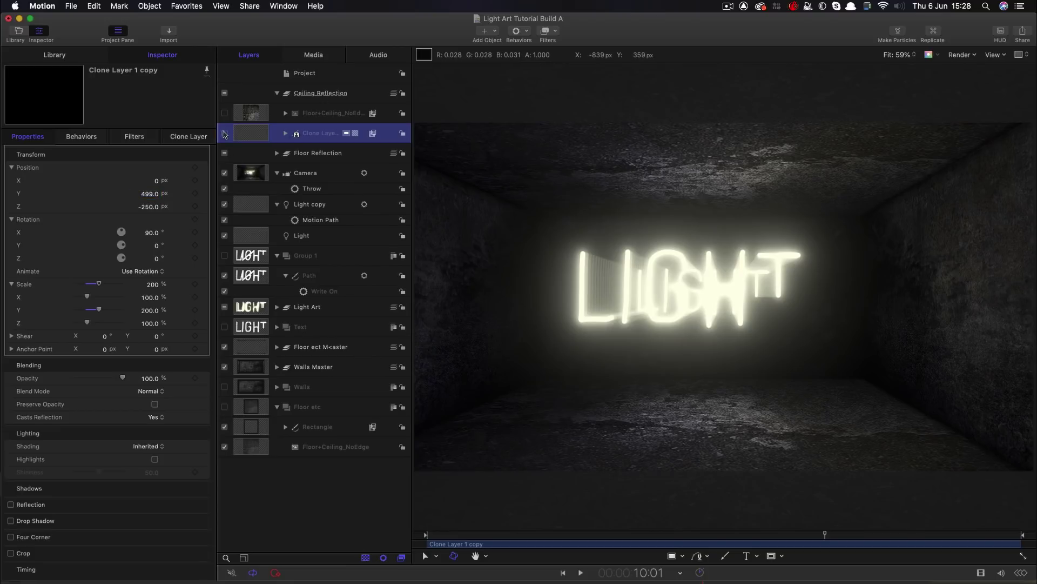
click(225, 133)
drag(661, 535, 827, 535)
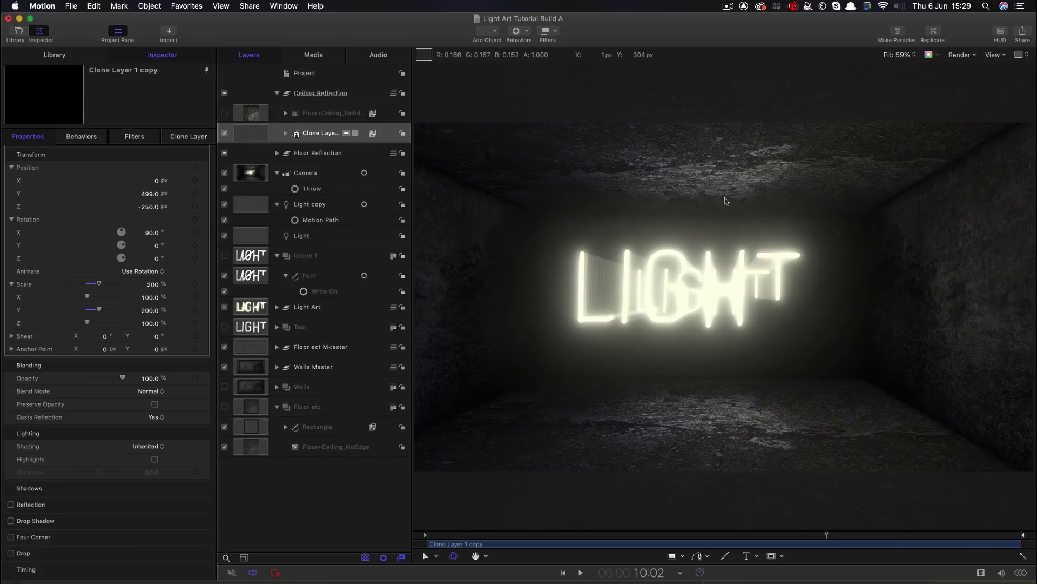
Set the canvas render quality to Best
click(974, 58)
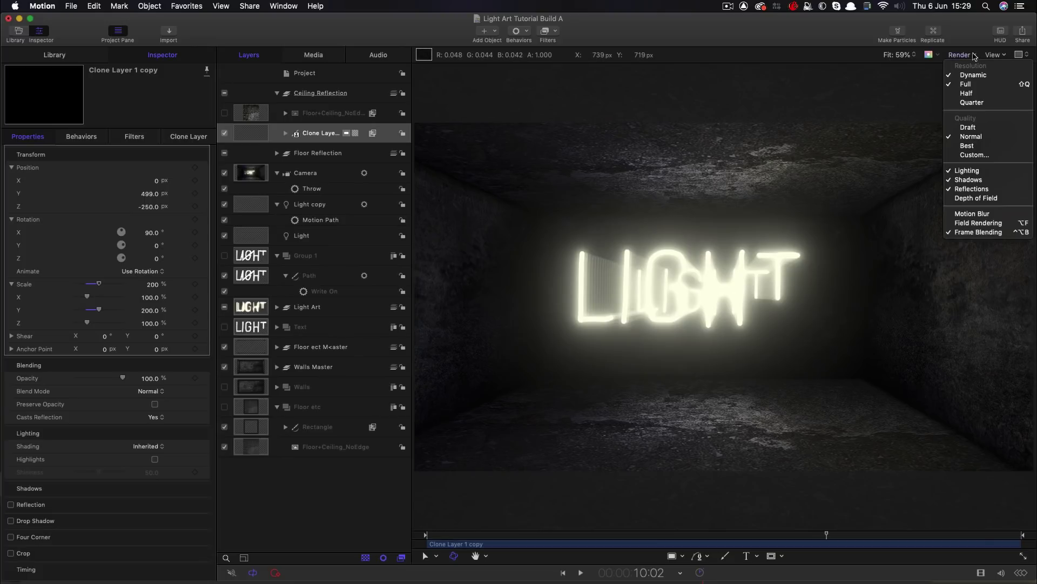
click(971, 146)
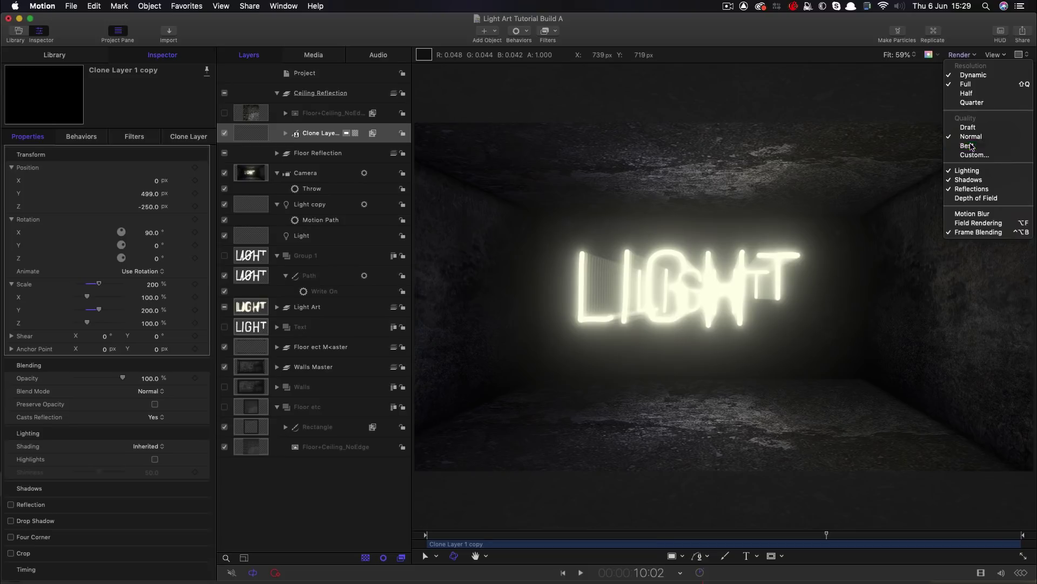
Set the number of points of the Replicator Mian in the Light Art group to 50
click(278, 307)
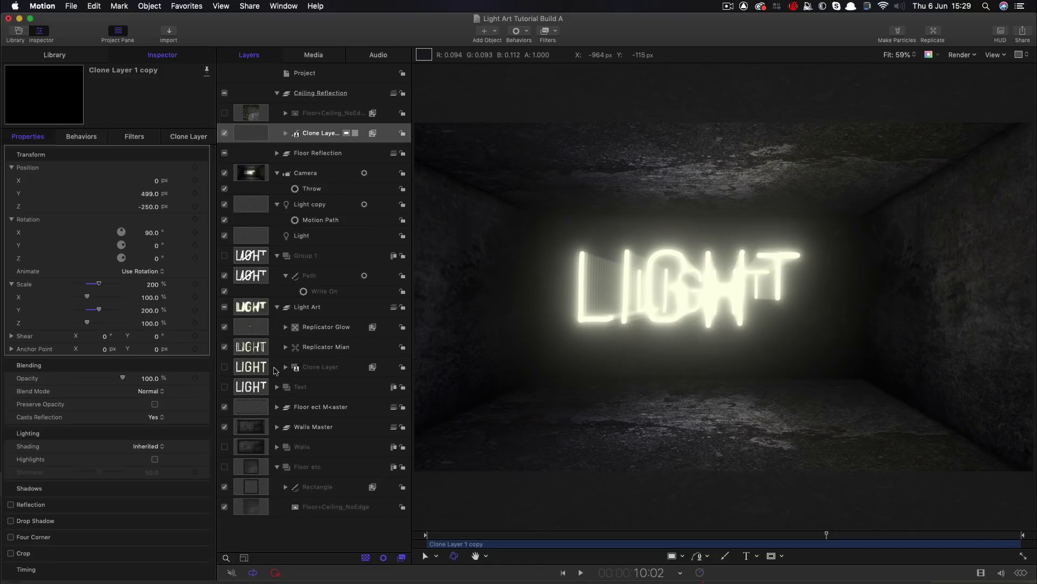
click(246, 346)
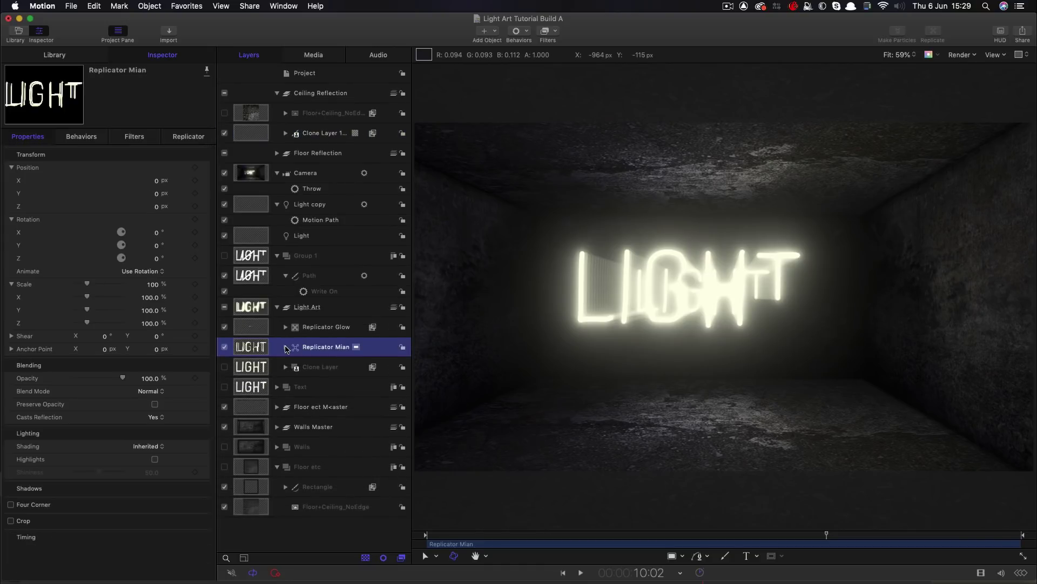
click(285, 347)
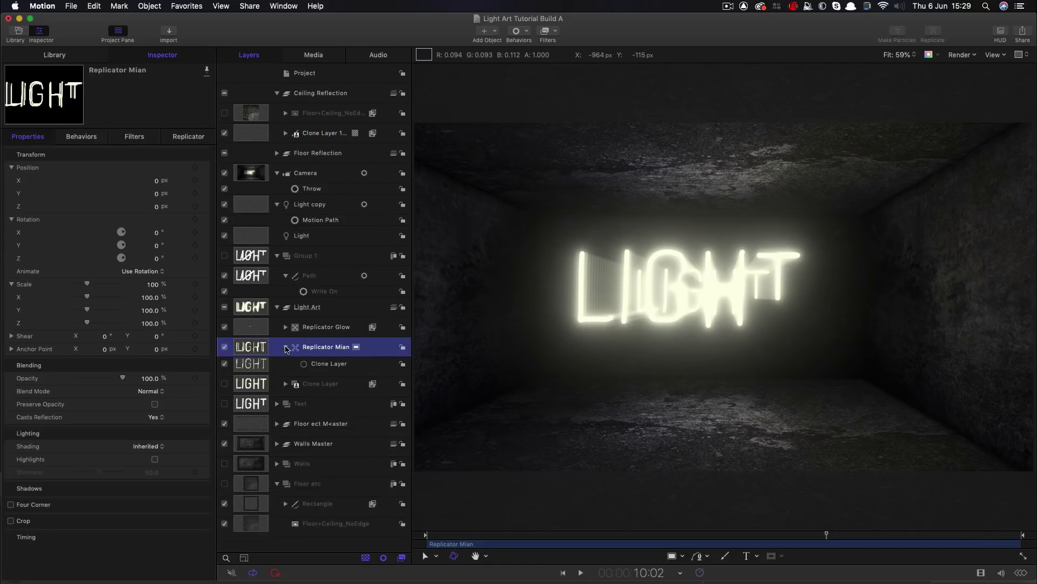
click(189, 136)
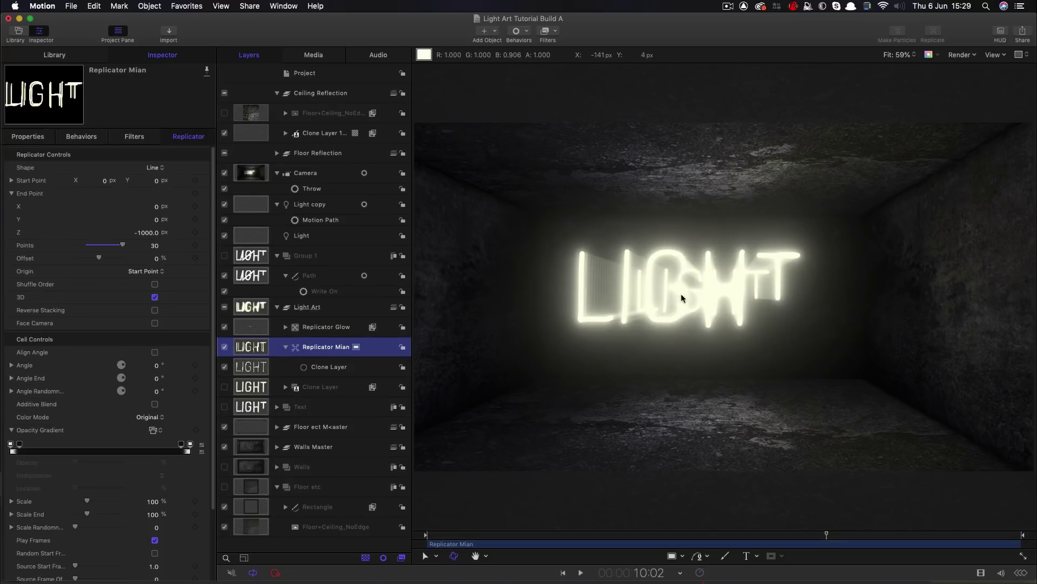
click(155, 246)
click(154, 246)
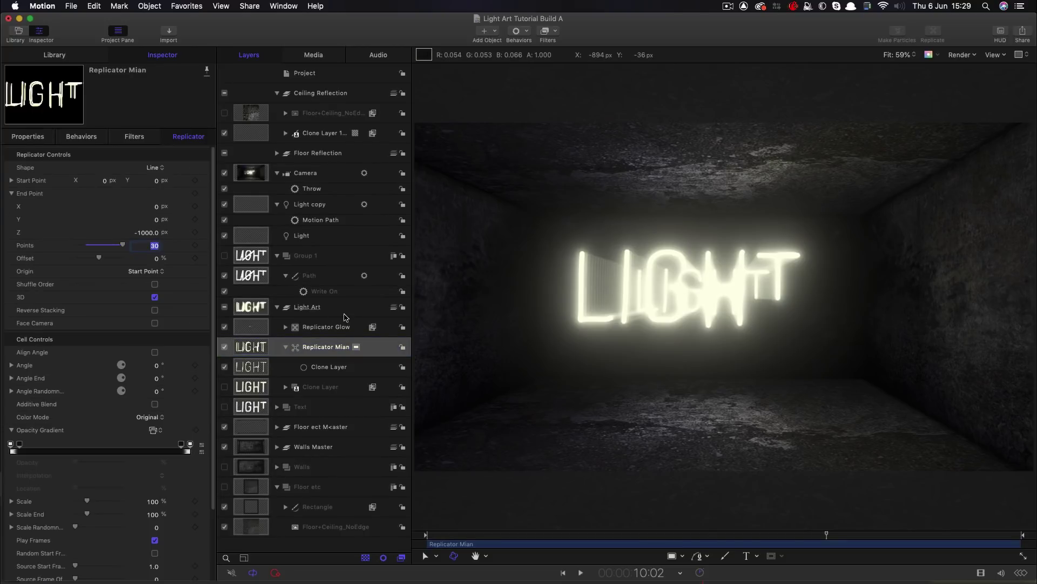
text(50)
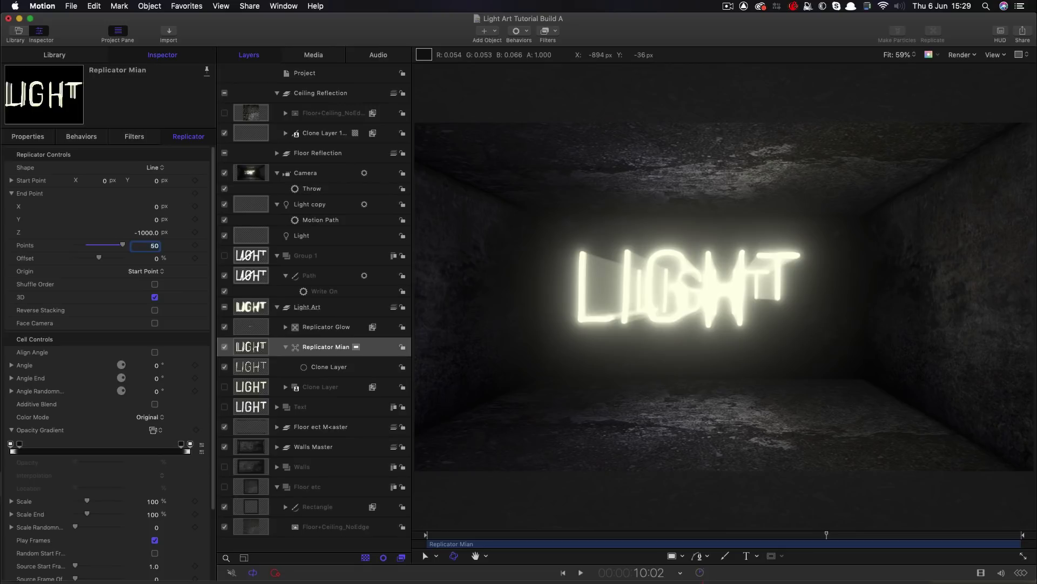